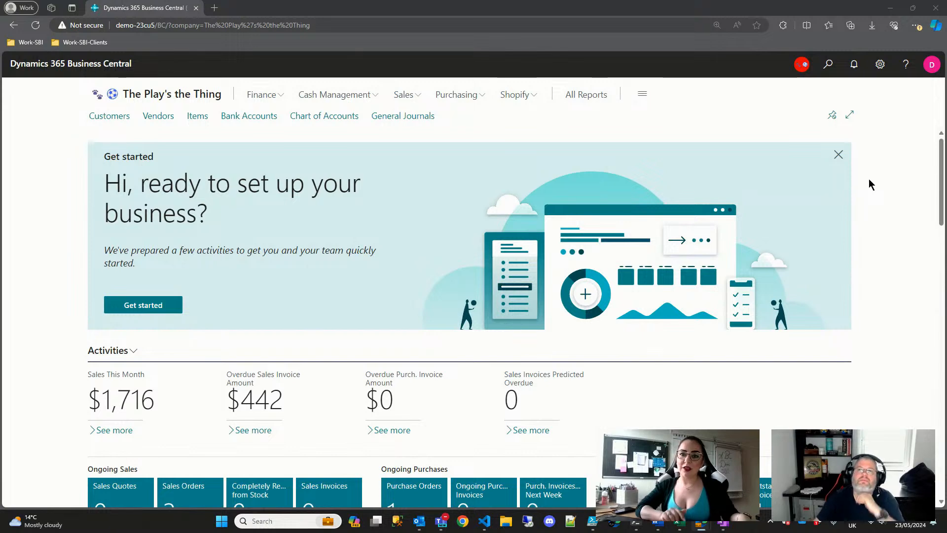
- Search for 'assemb' and open the Assembly Setup page from the results
left_click(827, 67)
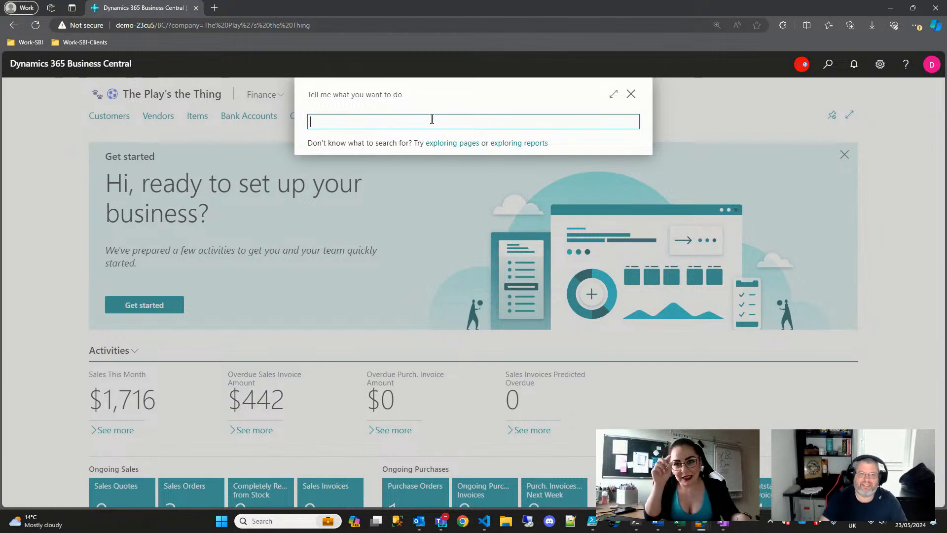
key("Escape")
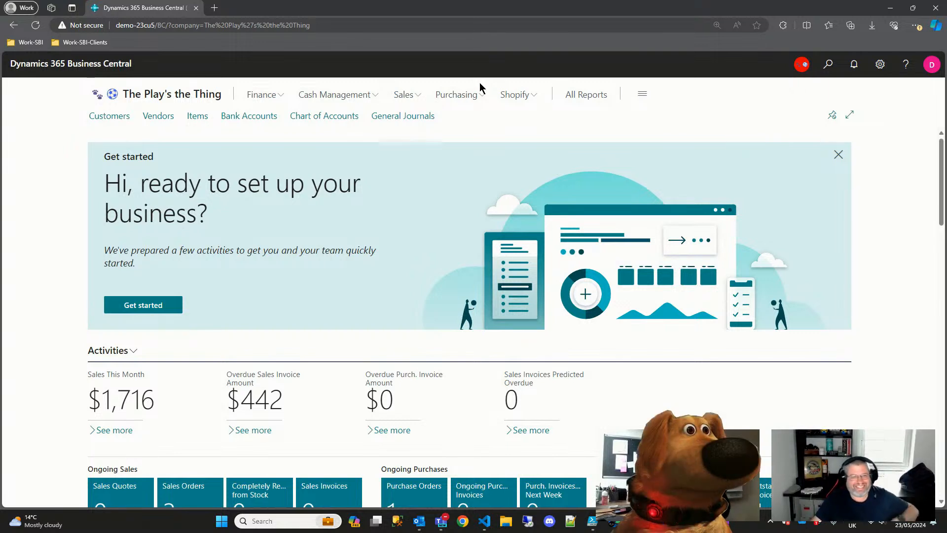
left_click(829, 64)
type("a")
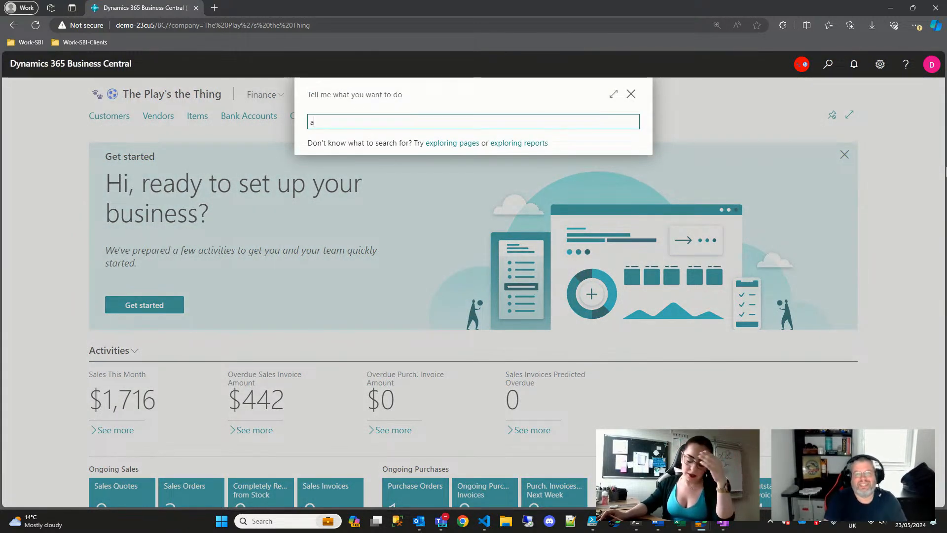
type("b")
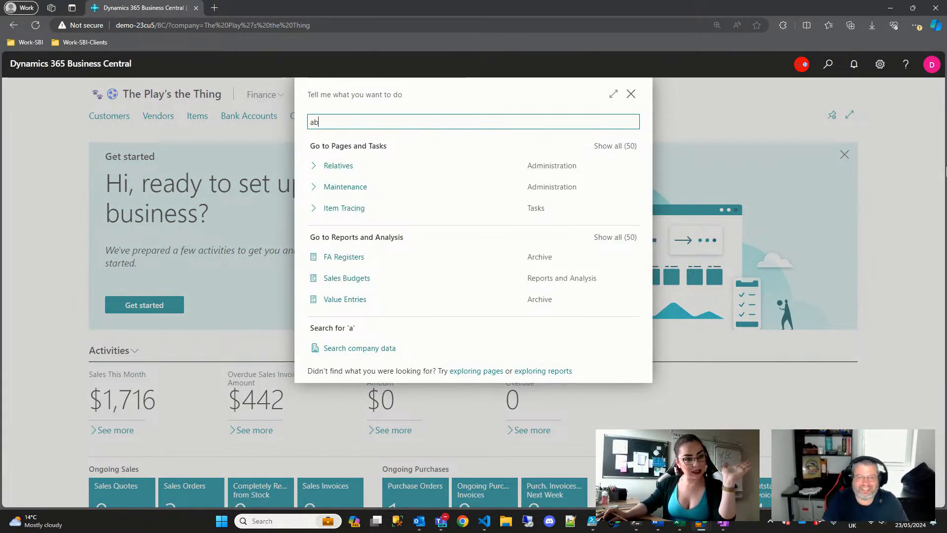
key("BackSpace")
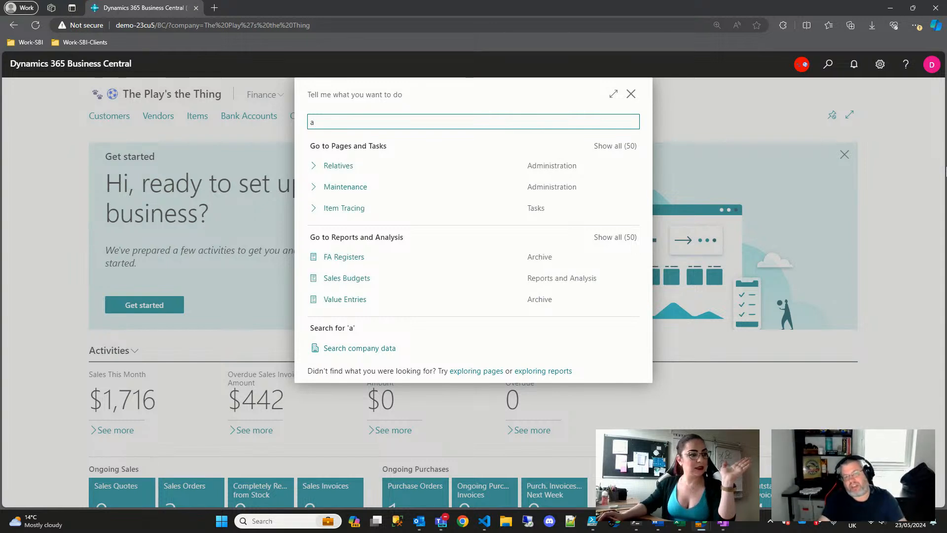
type("sse")
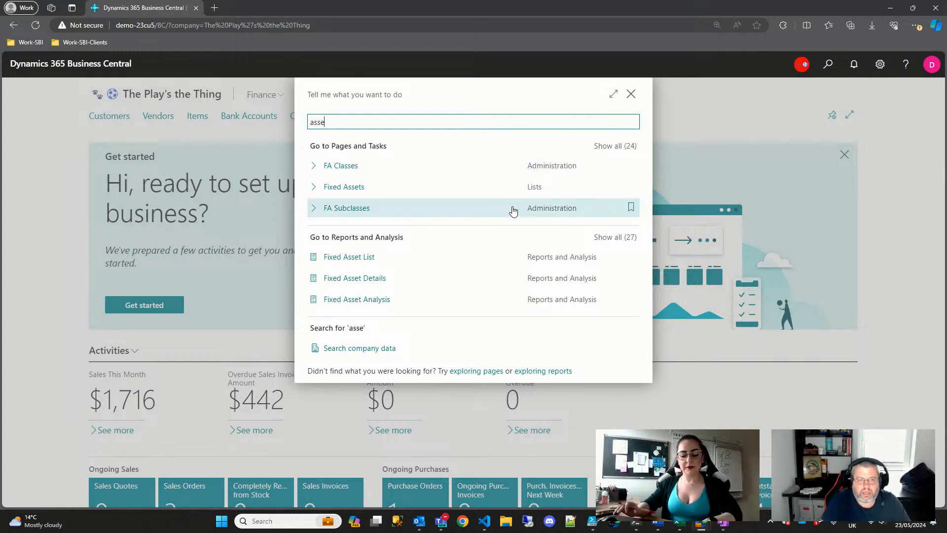
type("mb")
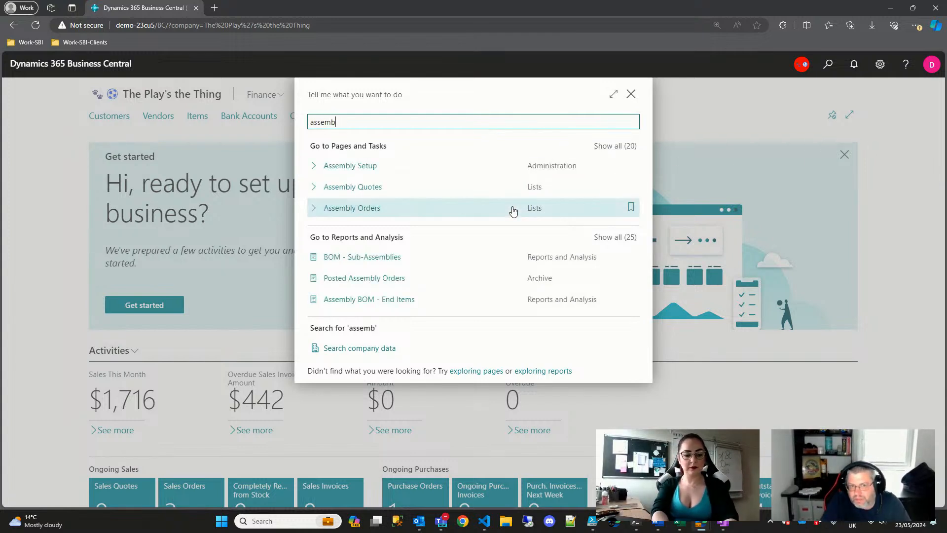
left_click(350, 166)
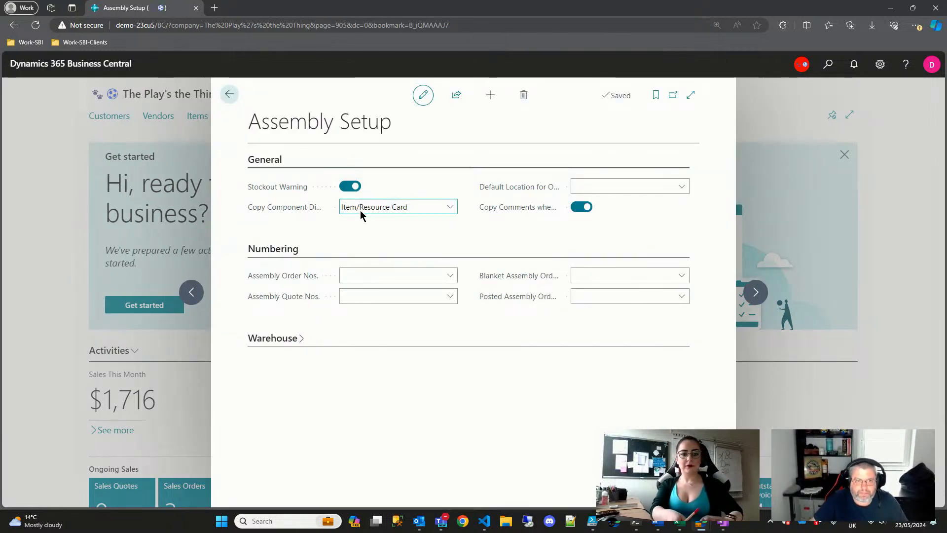
- Expand Assembly Setup to full page, leaving Copy Component Dimensions from at Item/Resource Card
left_click(691, 95)
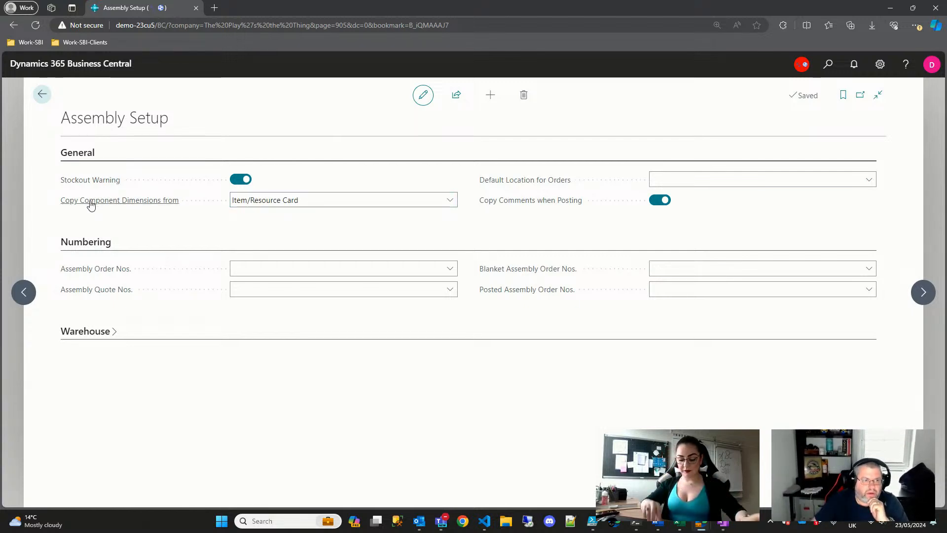
mouse_move(119, 205)
left_click(329, 200)
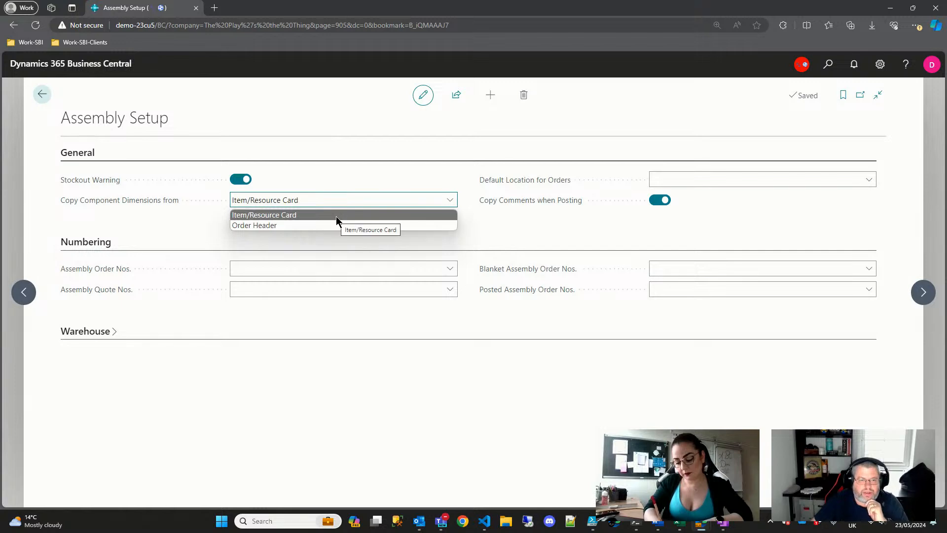
left_click(253, 215)
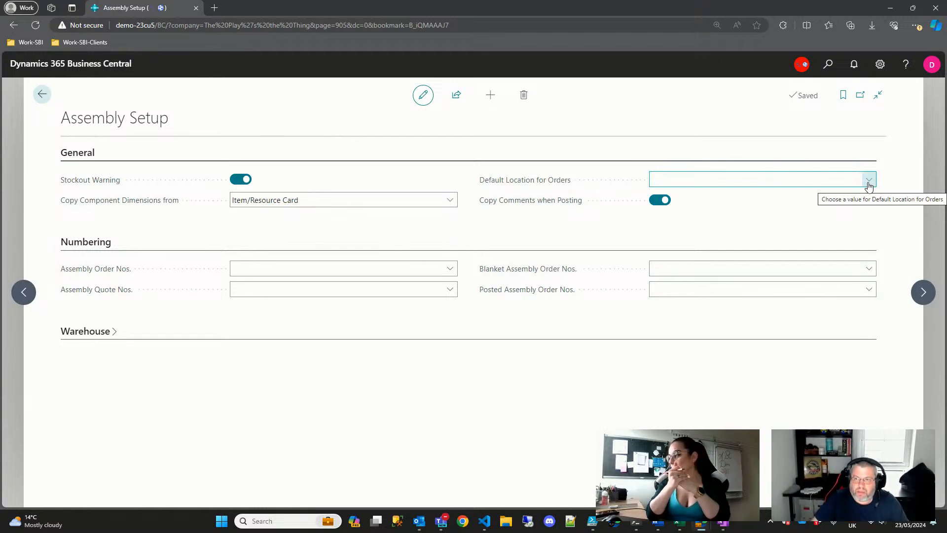
- Set default order location to ELSINORE and add new number series AORDER, 'Assembly Orders'
left_click(869, 181)
left_click(691, 224)
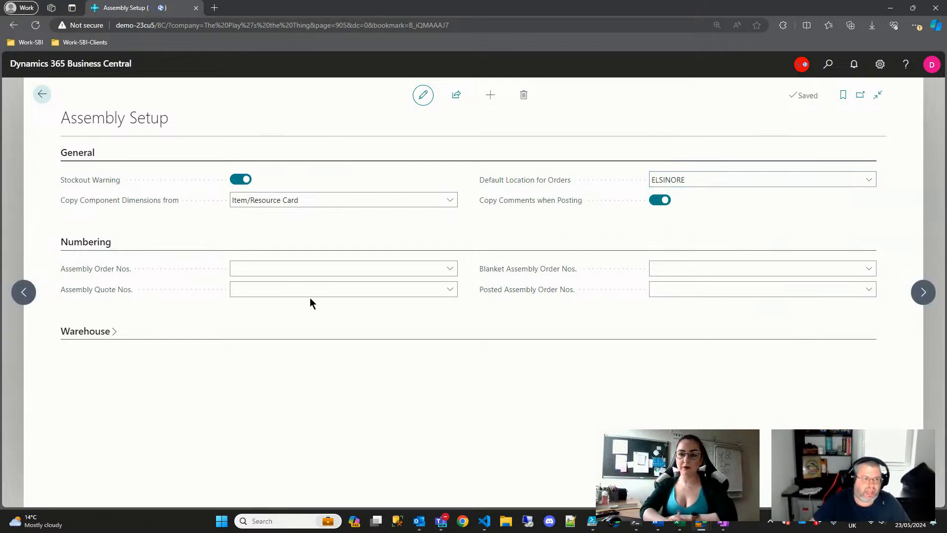
left_click(448, 268)
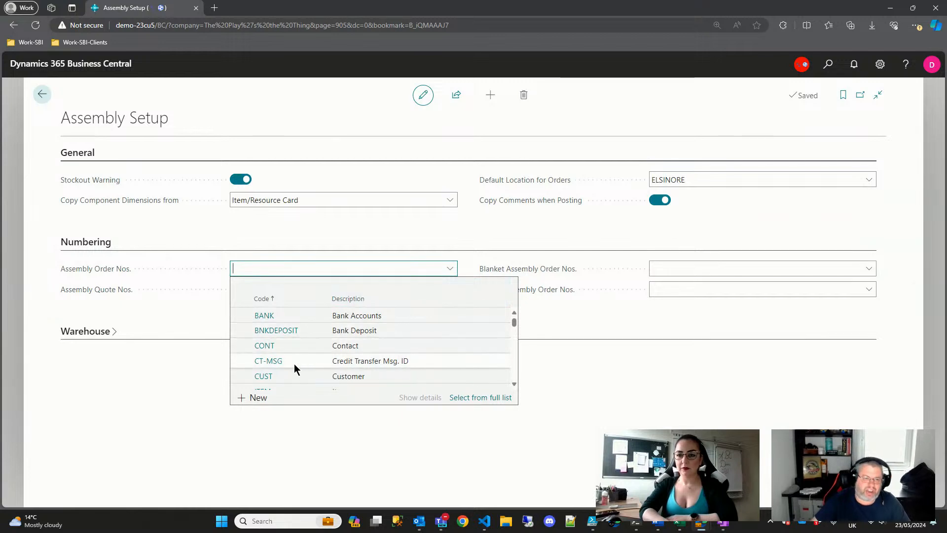
left_click(255, 397)
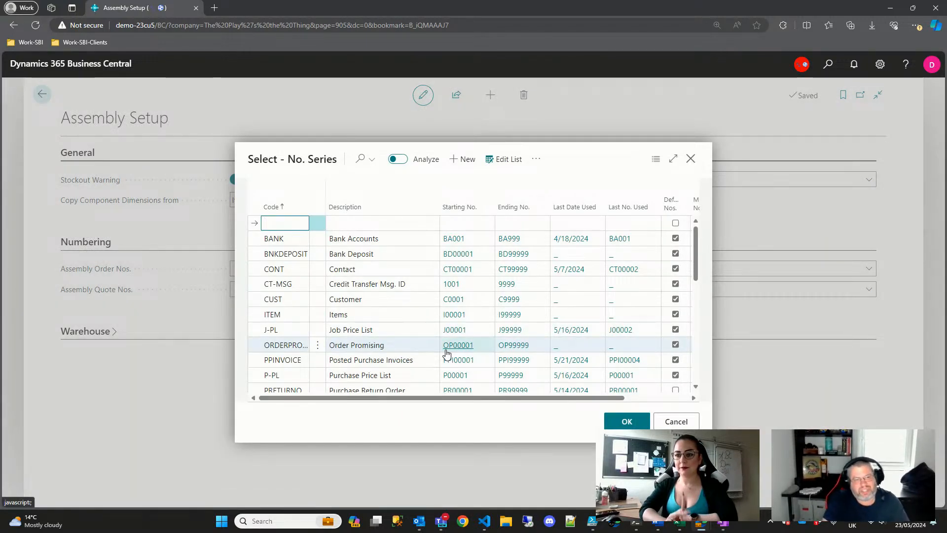
type("AOr")
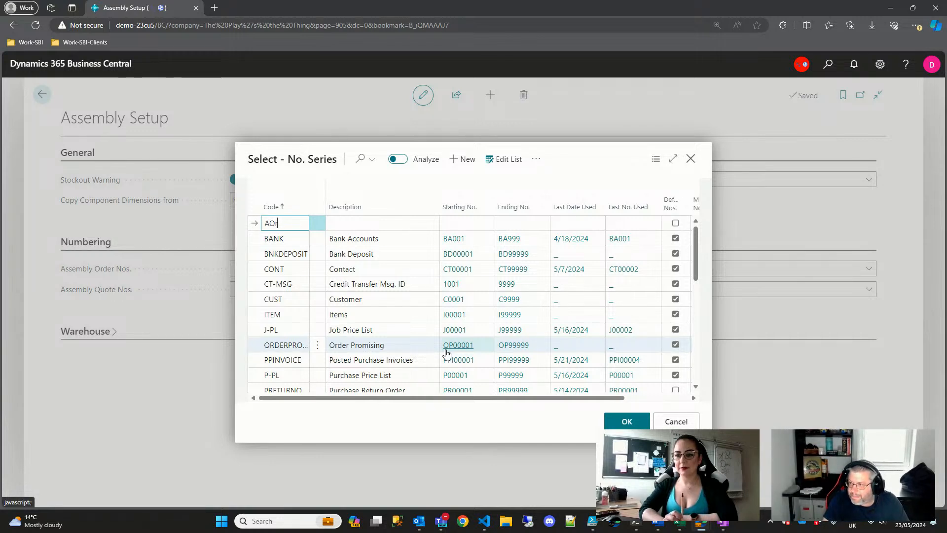
type("AA")
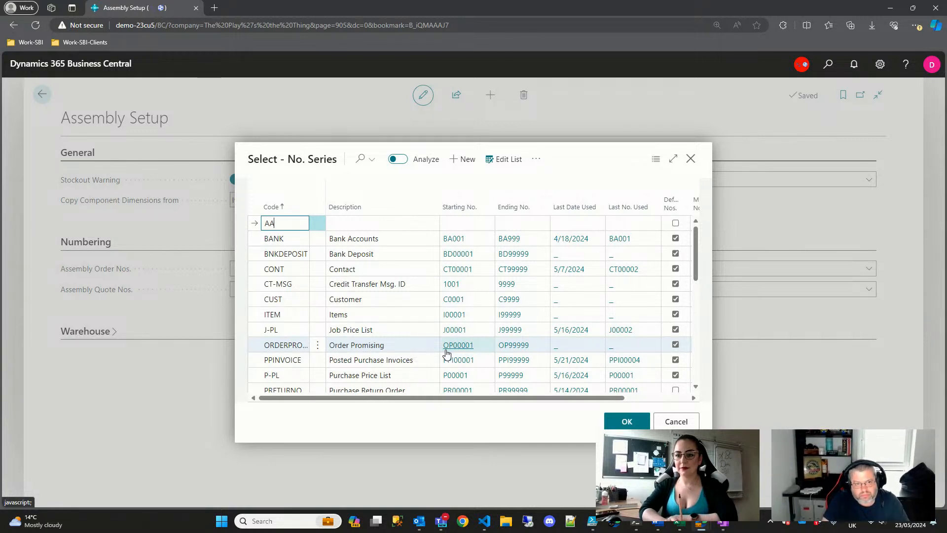
type("s")
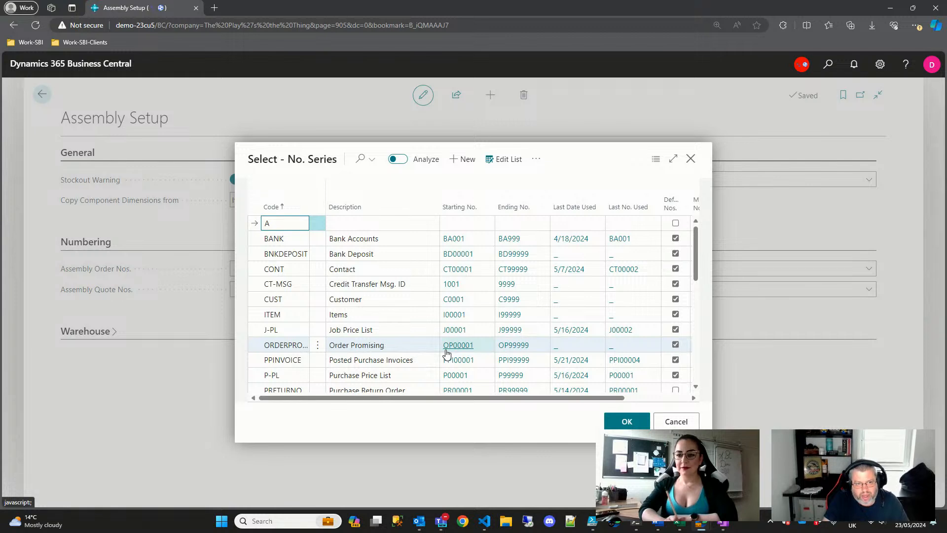
key("BackSpace")
type("Order")
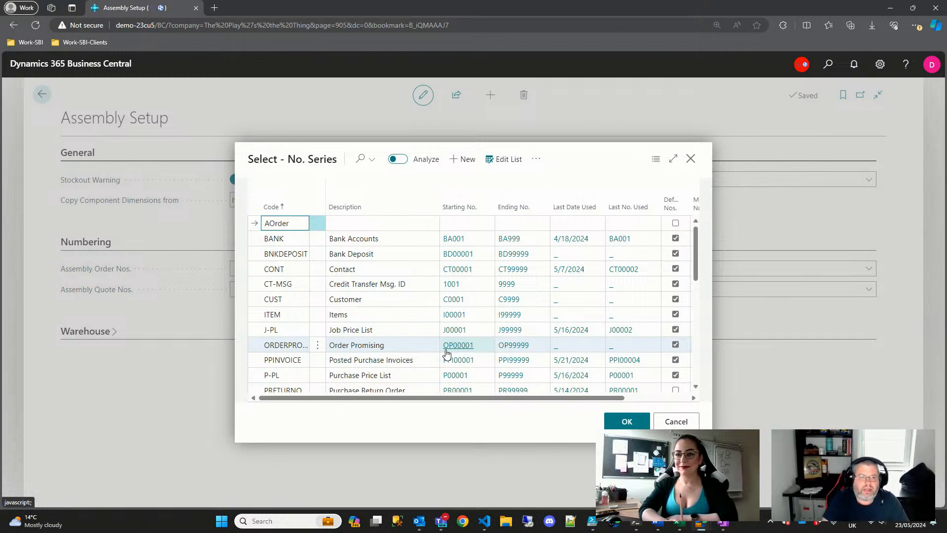
key("Tab")
type("A")
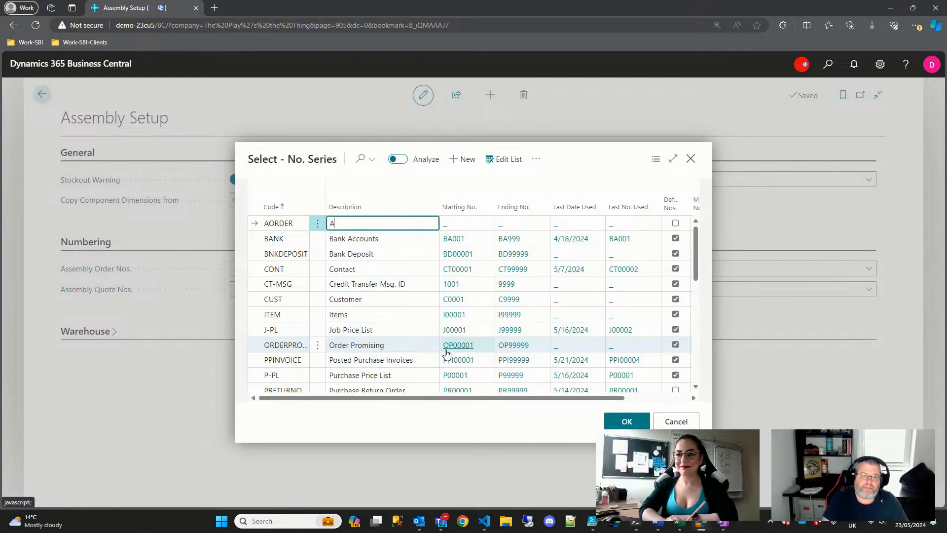
type("ssembly Or")
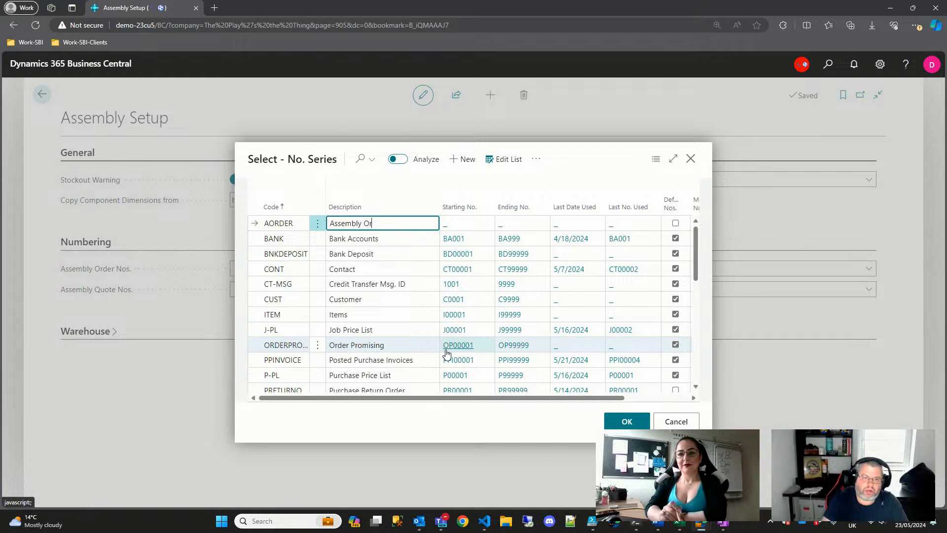
type("ders")
key("Tab")
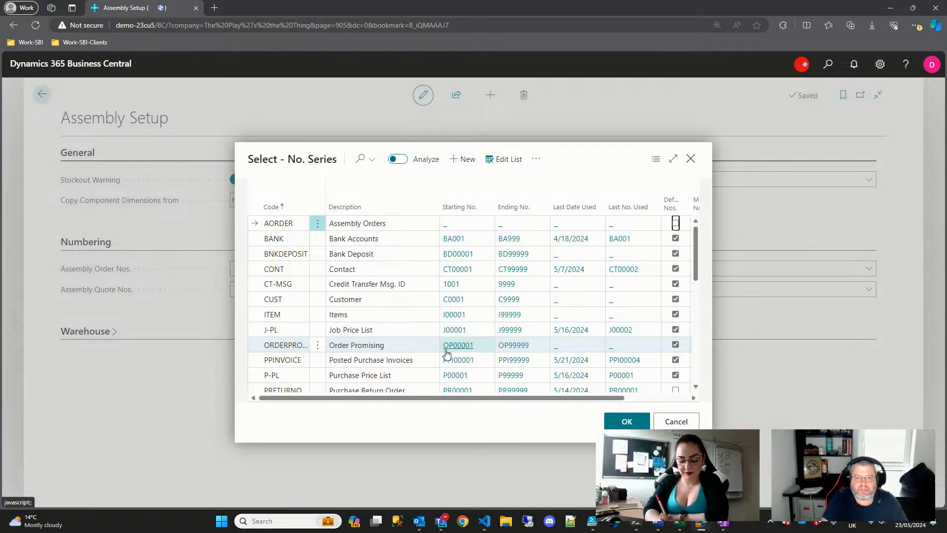
- Give AORDER a numbering line starting 5/1/2024, running AO00001 to AO99999
left_click(450, 230)
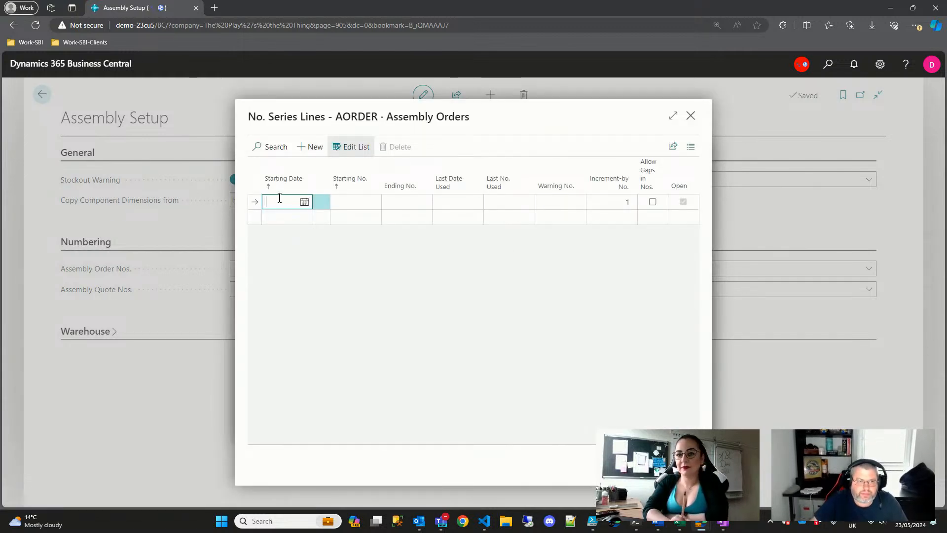
left_click(305, 201)
left_click(326, 247)
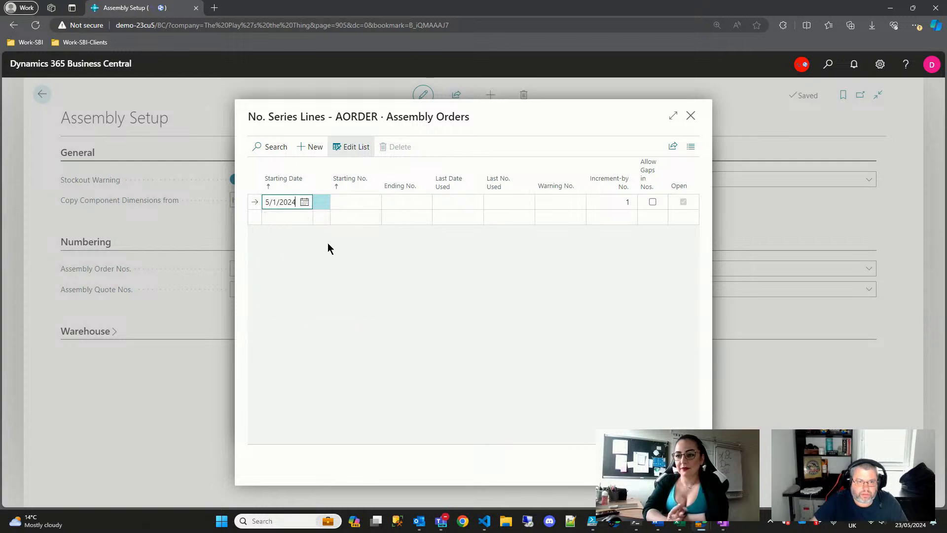
left_click(355, 202)
type("A")
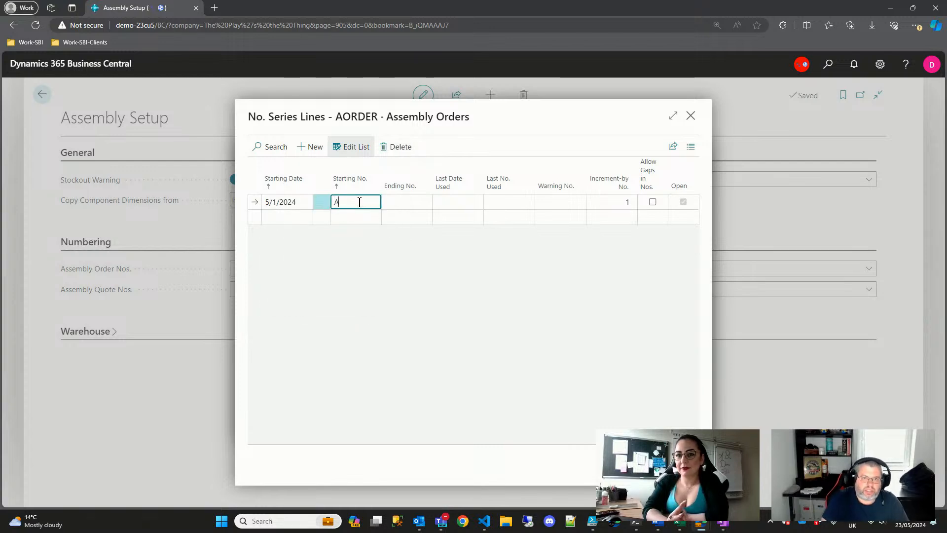
type("O")
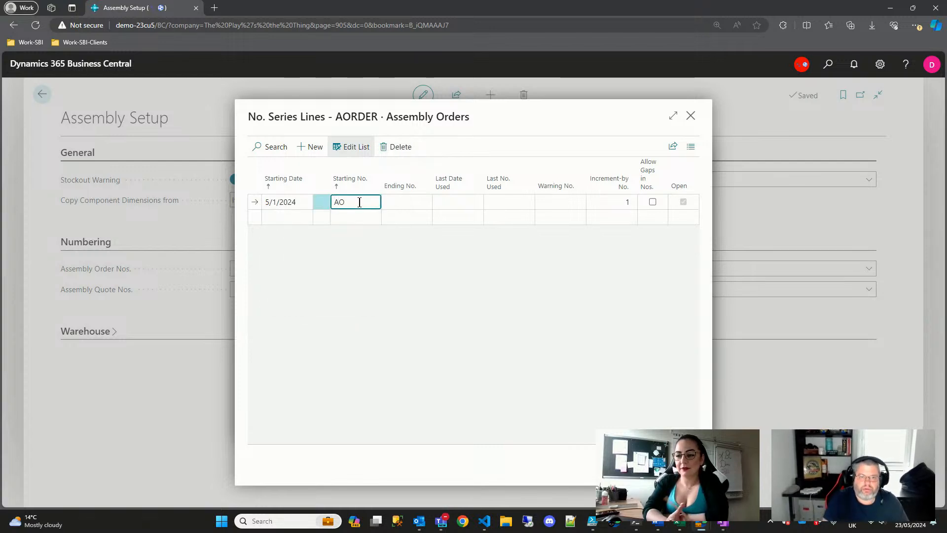
type("0000")
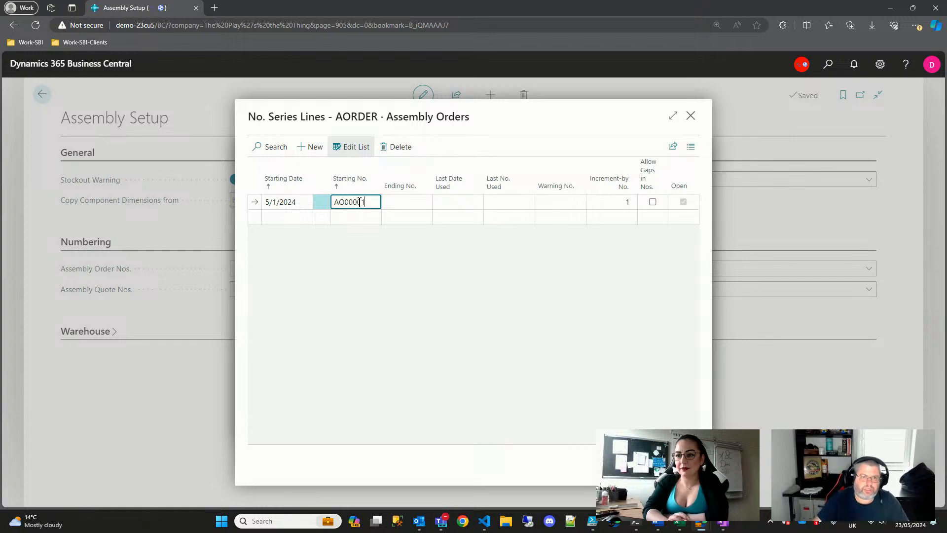
type("1")
key("Tab")
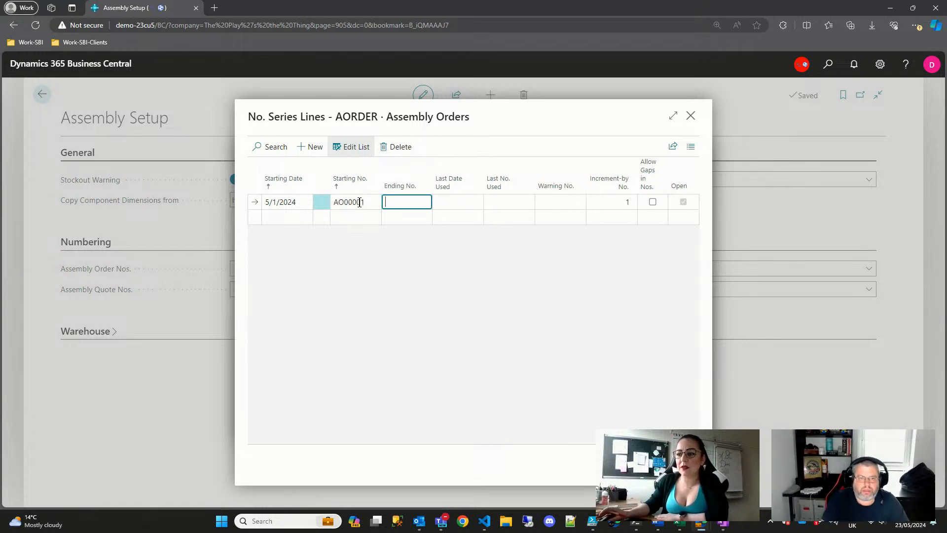
type("AO00001")
key("BackSpace")
key("BackSpace")
key("BackSpace")
key("BackSpace")
key("BackSpace")
type("9")
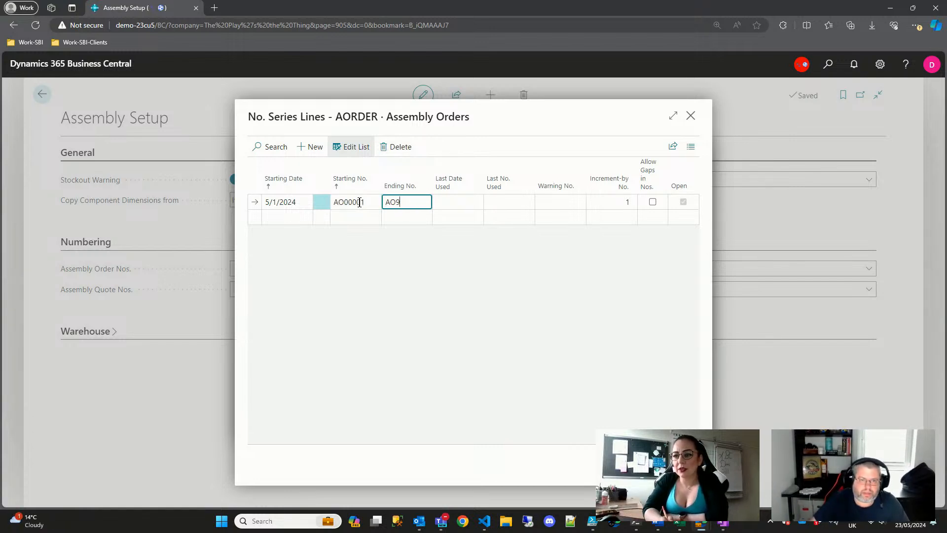
type("9999")
key("Tab")
key("Tab")
key("Tab")
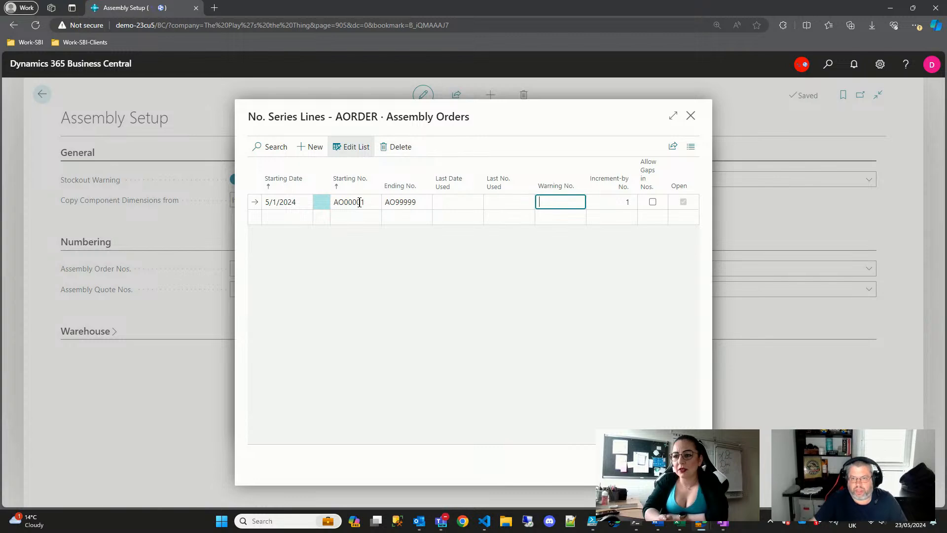
key("Escape")
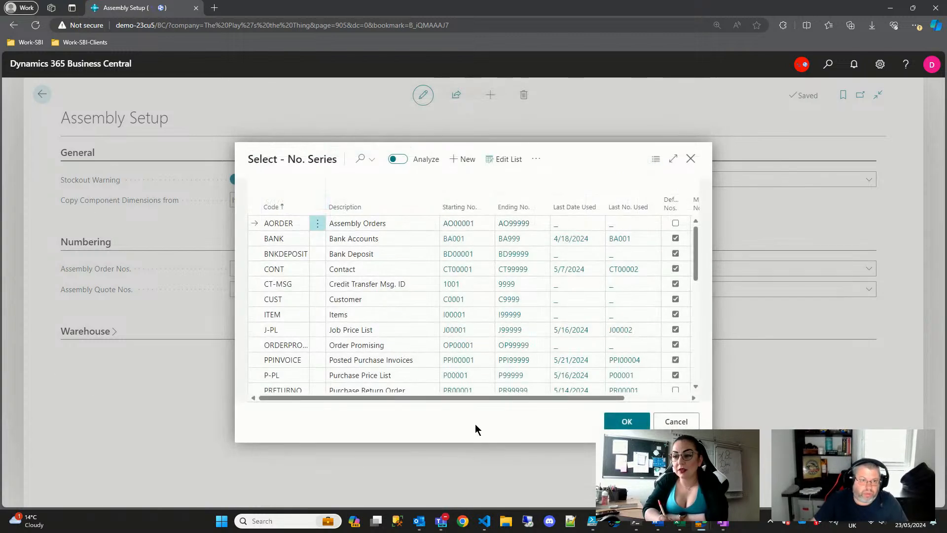
- Select AORDER for Assembly Order Nos. and mark it Default Nos. in the number series list
left_click(630, 421)
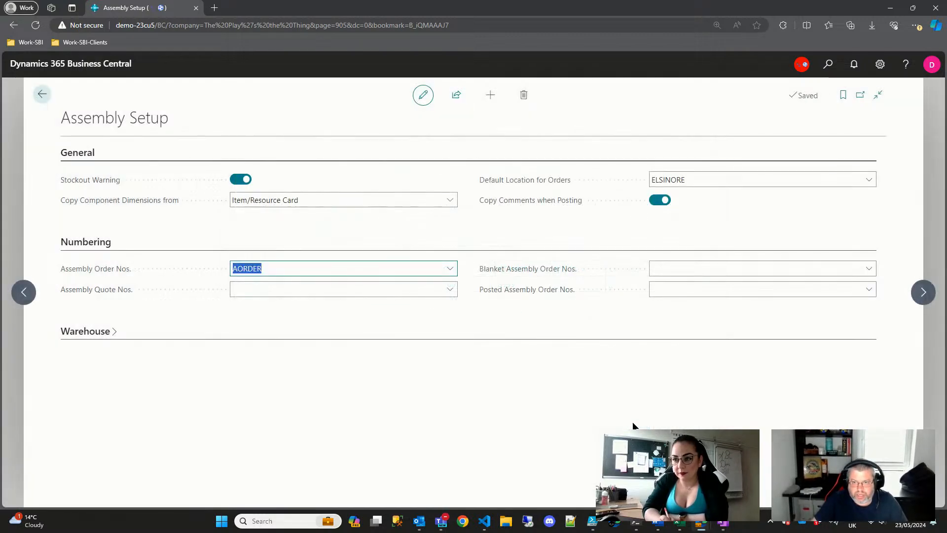
left_click(450, 268)
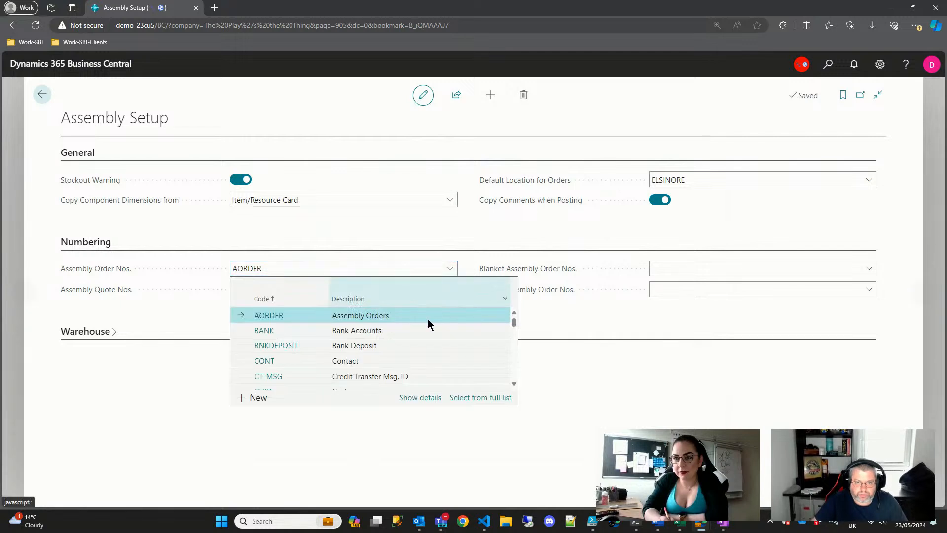
left_click(426, 397)
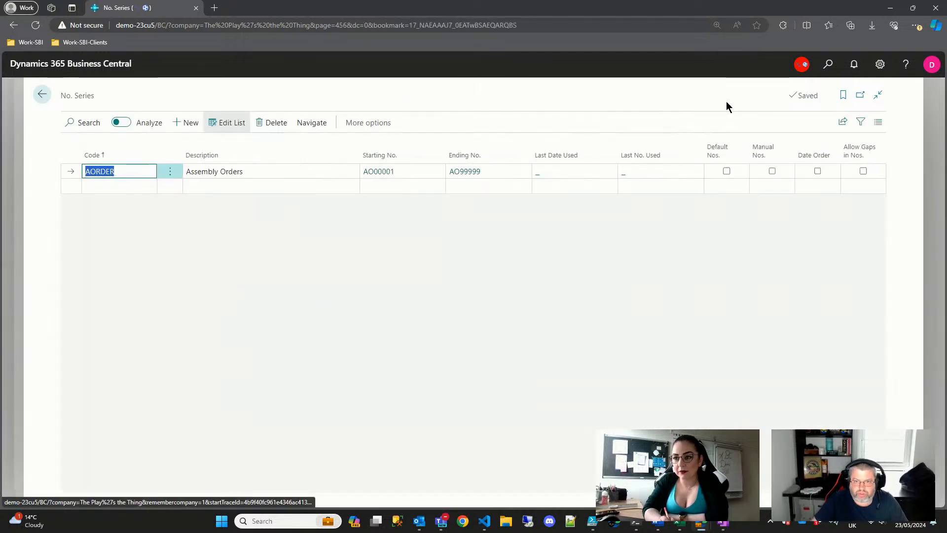
left_click(726, 170)
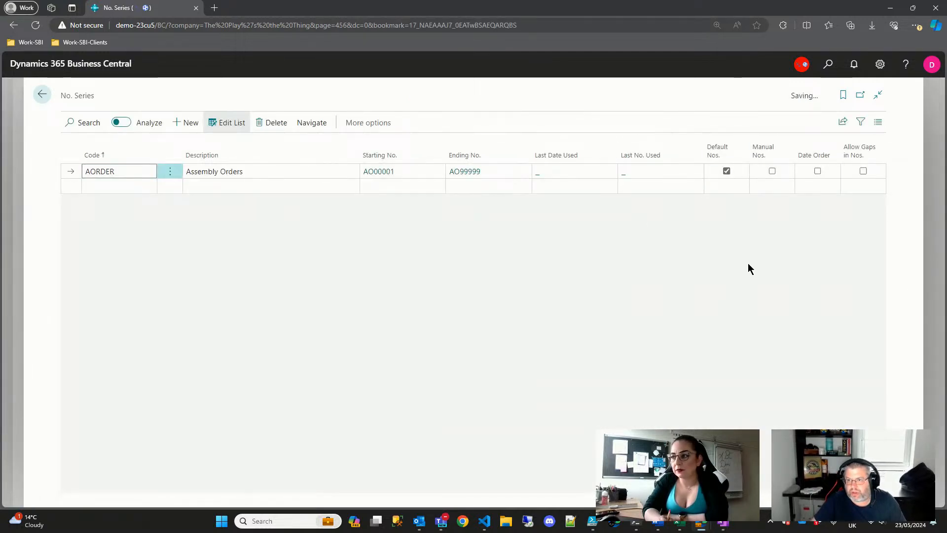
key("Escape")
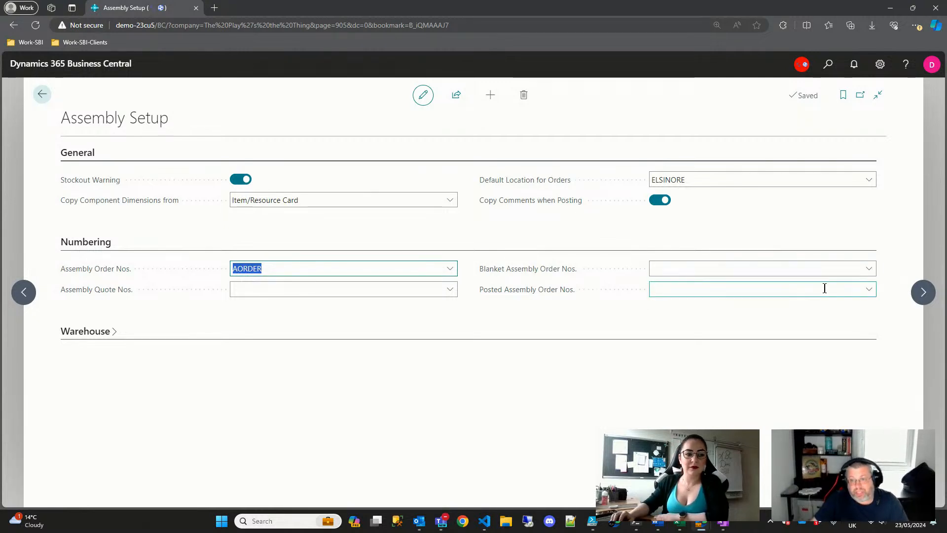
- From Posted Assembly Order Nos., create series AORDERPOST described 'Posted Assembly Orders'
left_click(870, 291)
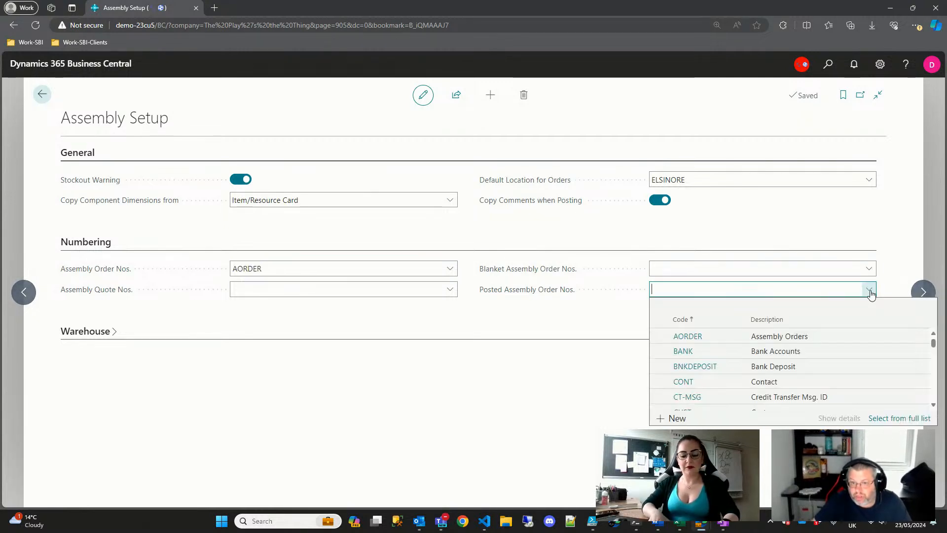
left_click(676, 423)
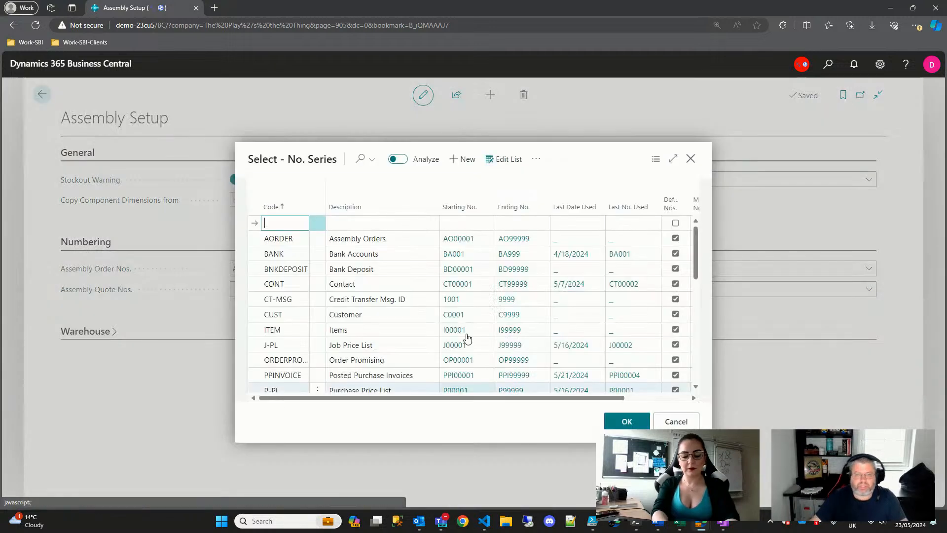
type("A")
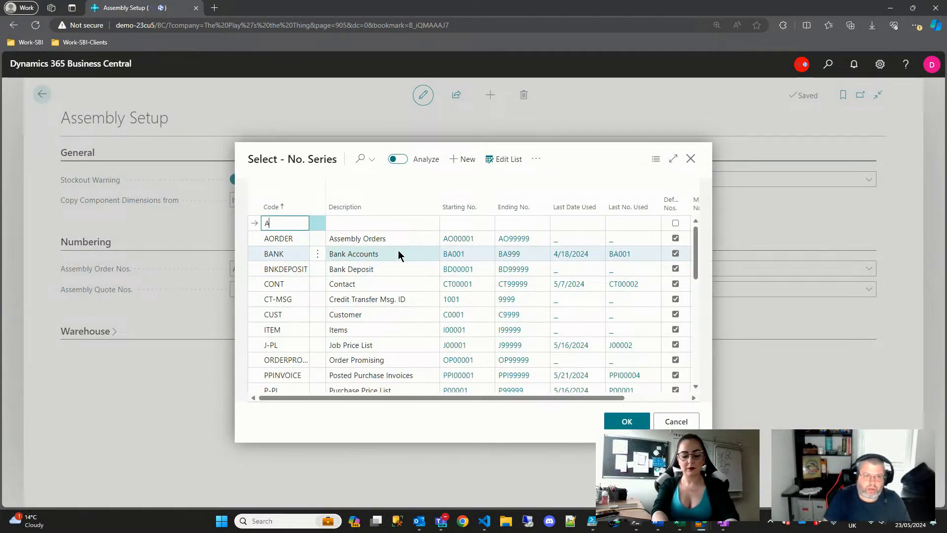
type("OorderP")
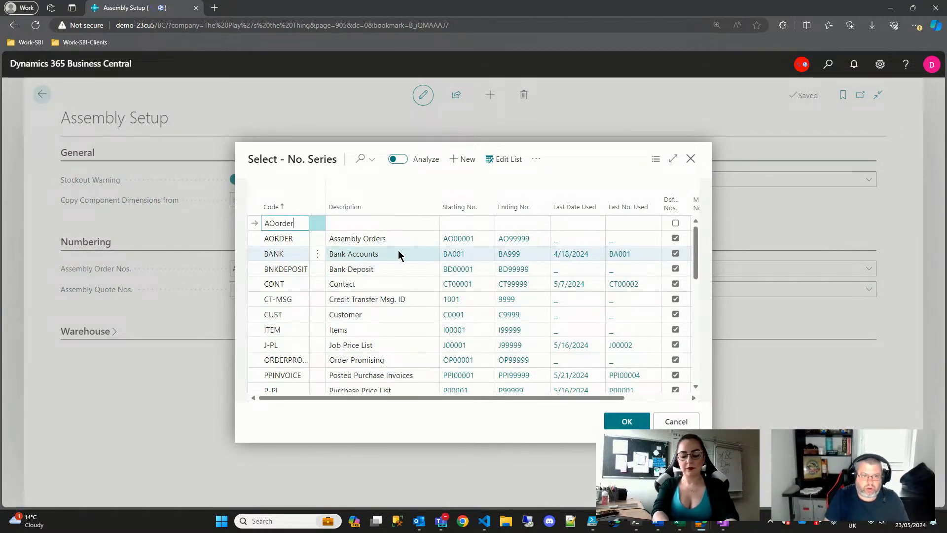
key("BackSpace")
key("BackSpace")
key("BackSpace")
key("BackSpace")
key("BackSpace")
key("BackSpace")
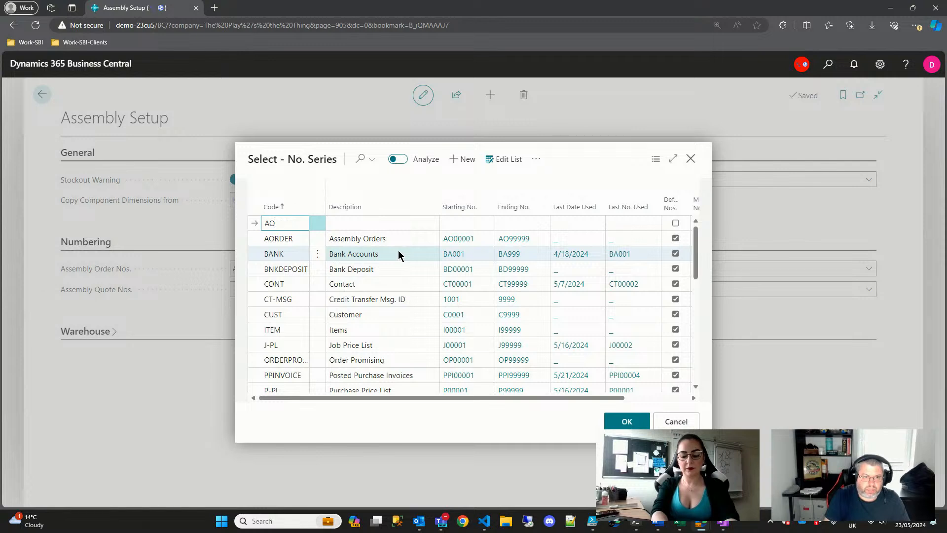
type("rderPro")
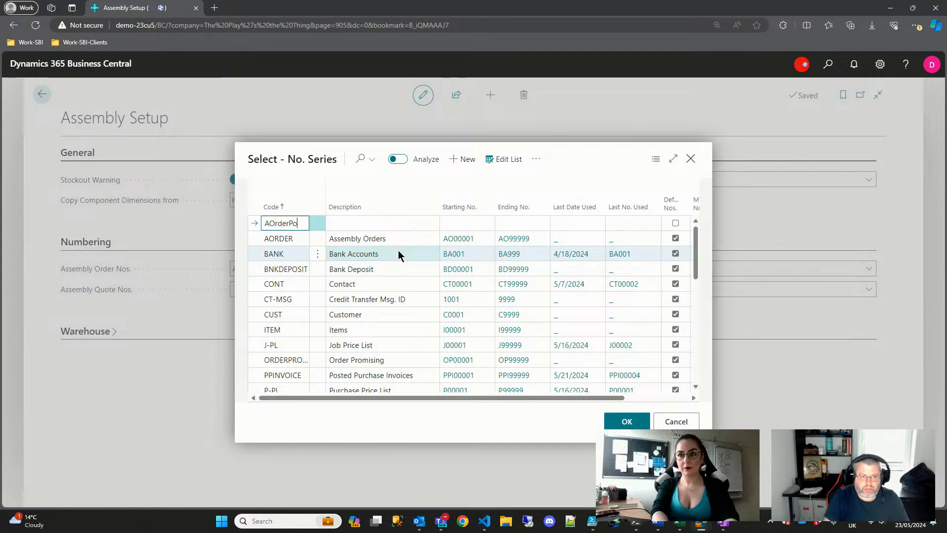
key("Tab")
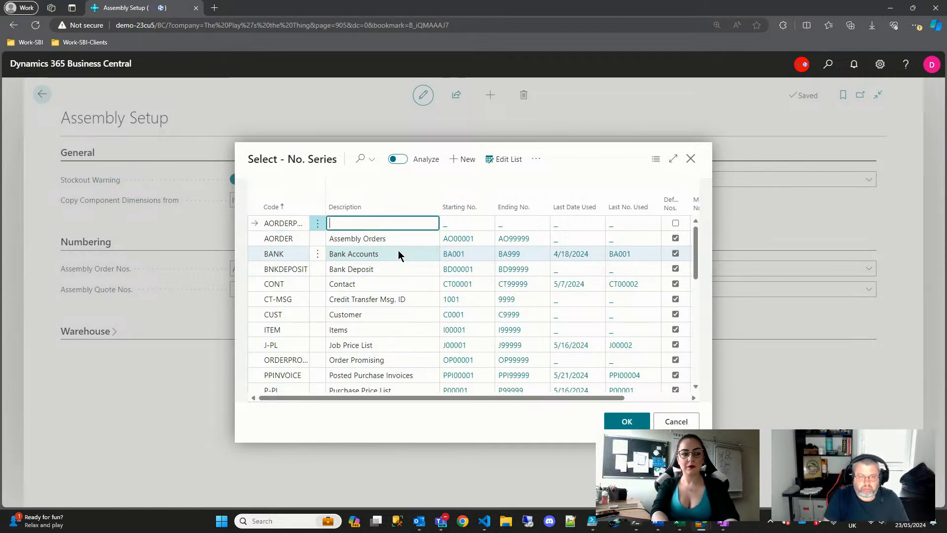
type("Assem")
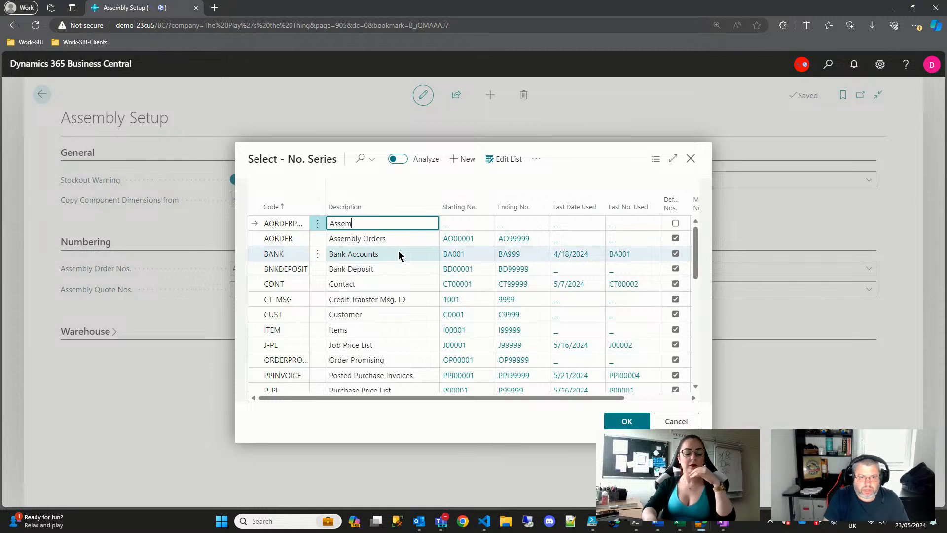
type("bly Order")
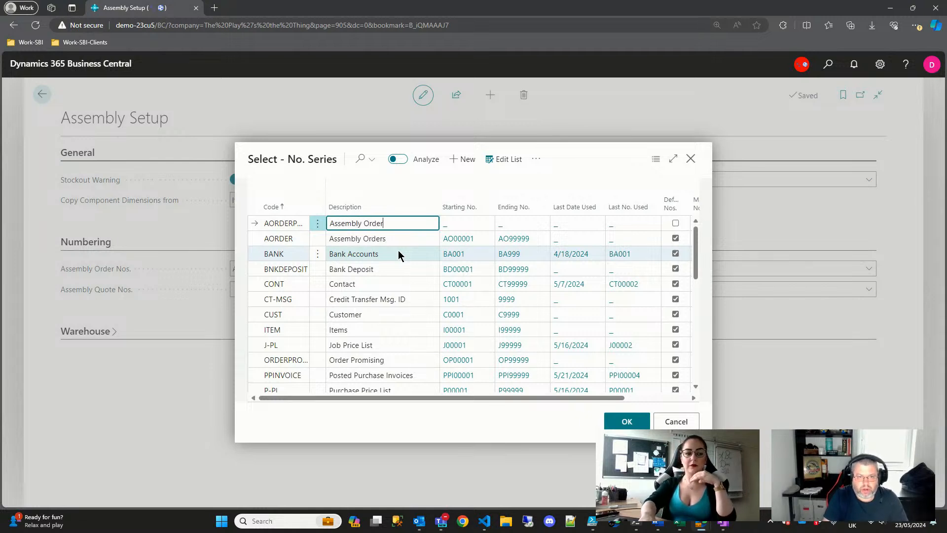
type("s")
key("Home")
type("Posted")
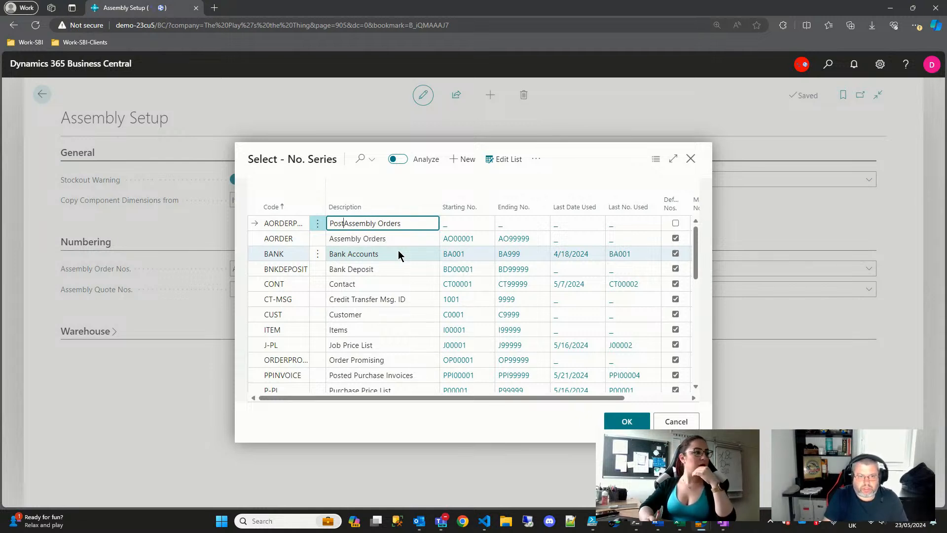
key("Tab")
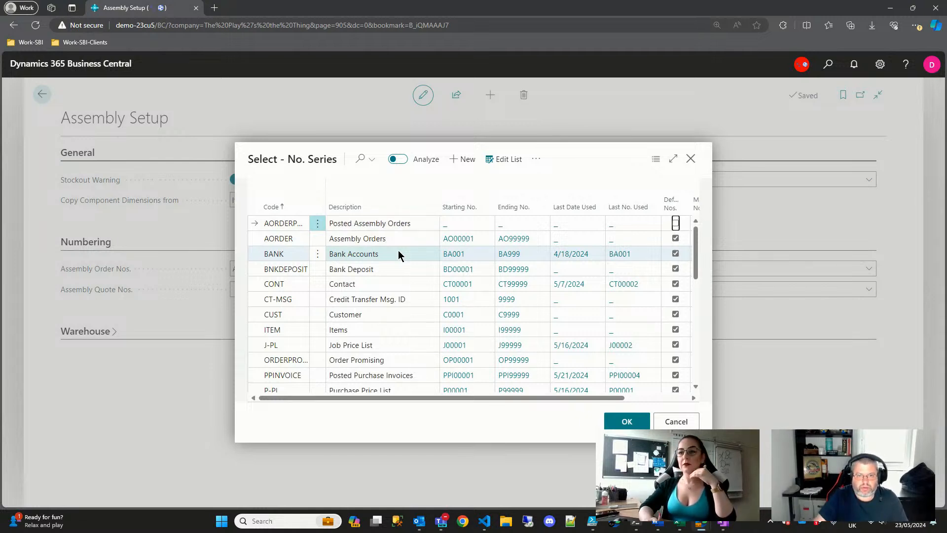
left_click(446, 226)
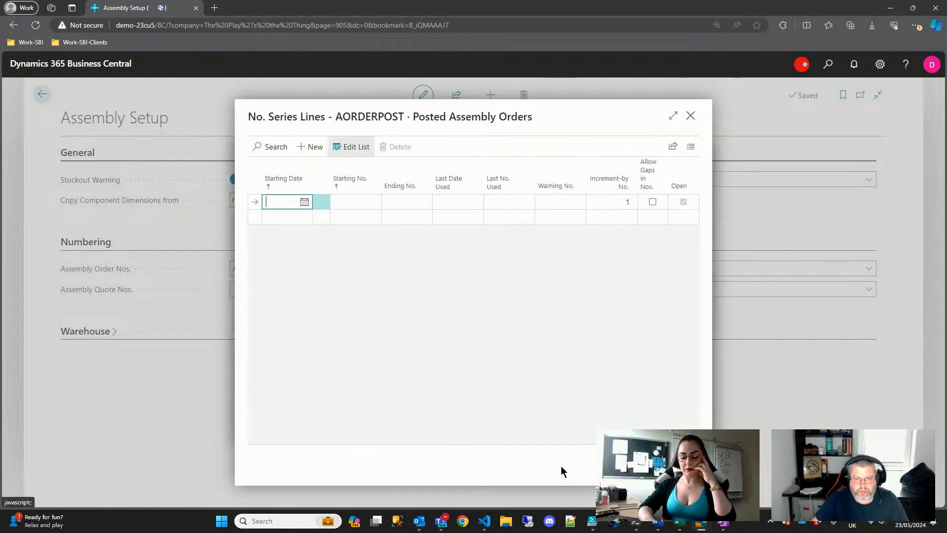
- Add an AORDERPOST numbering line from 5/1/2024, PA00001 to PA99999
left_click(304, 202)
left_click(328, 246)
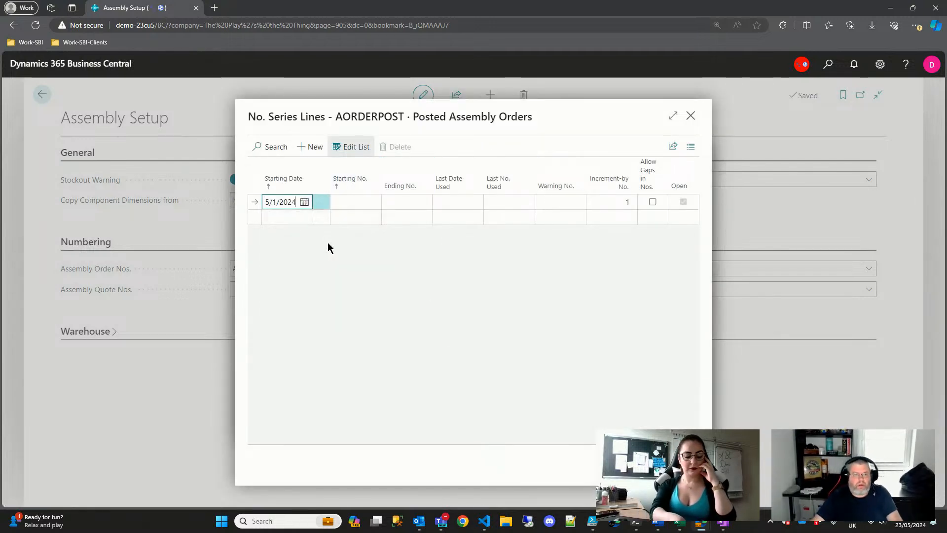
left_click(347, 204)
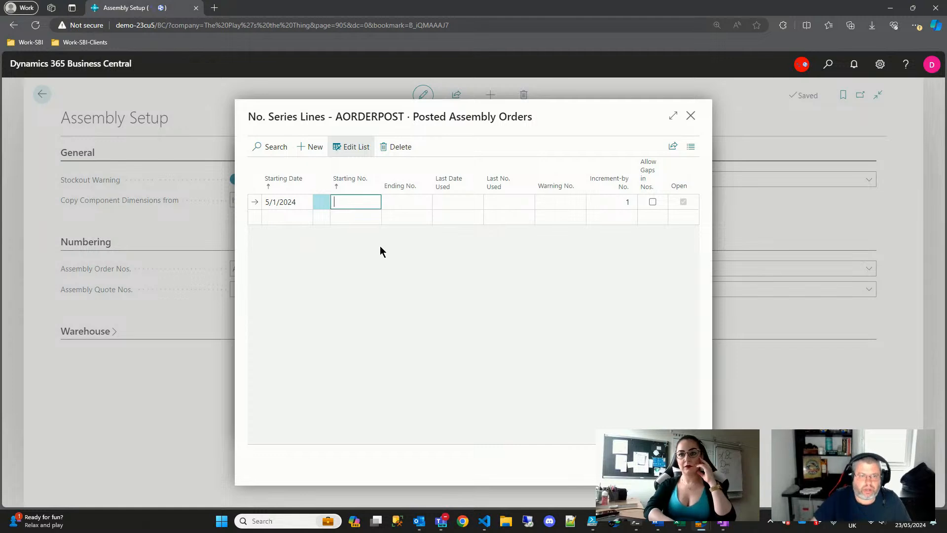
type("PS")
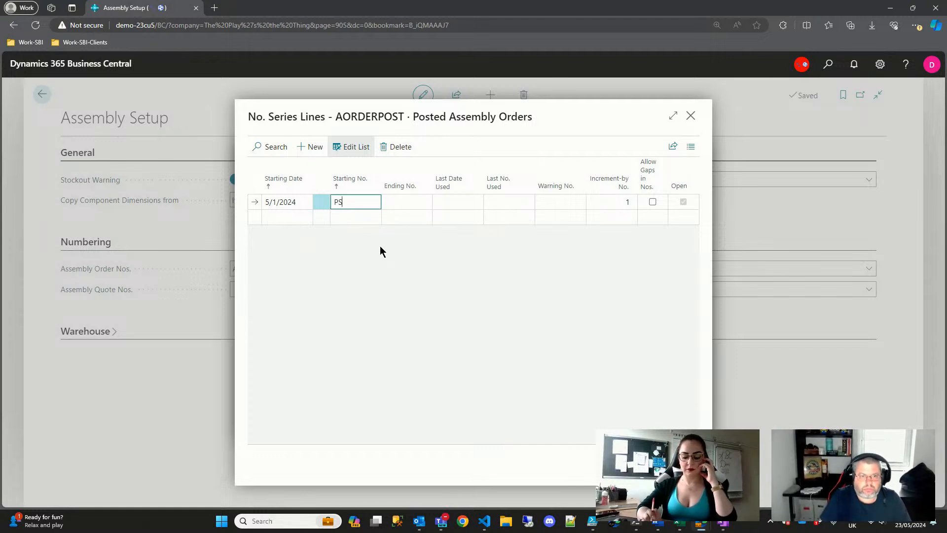
key("BackSpace")
type("A")
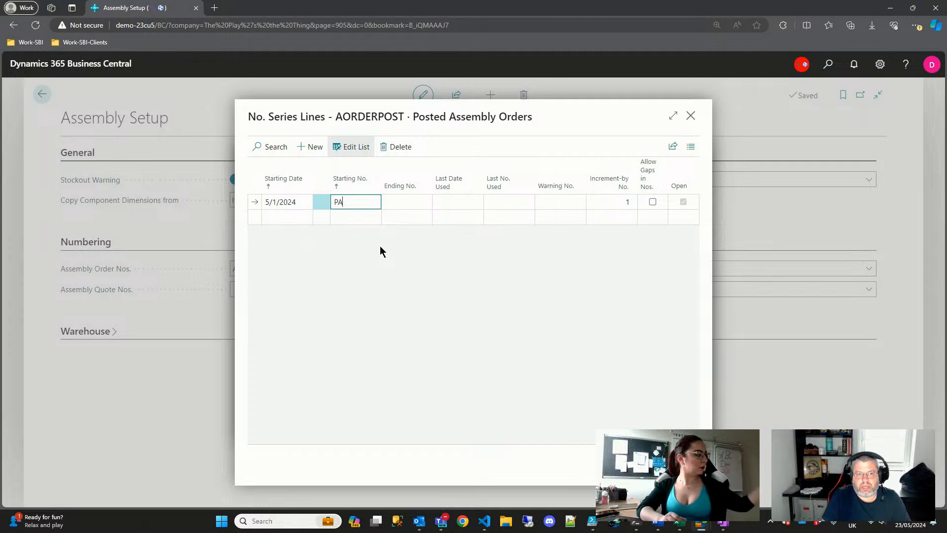
type("00001")
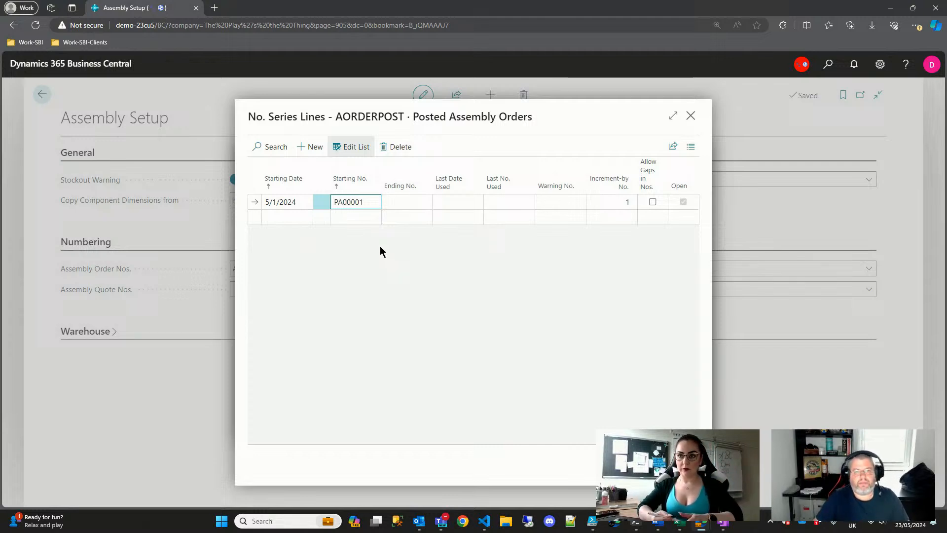
key("ctrl+a")
key("ctrl+c")
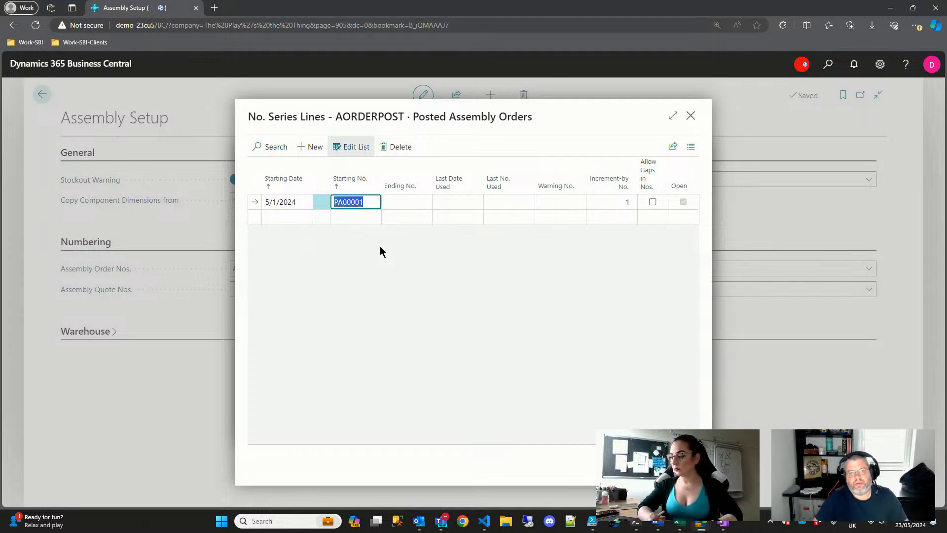
key("Tab")
key("ctrl+v")
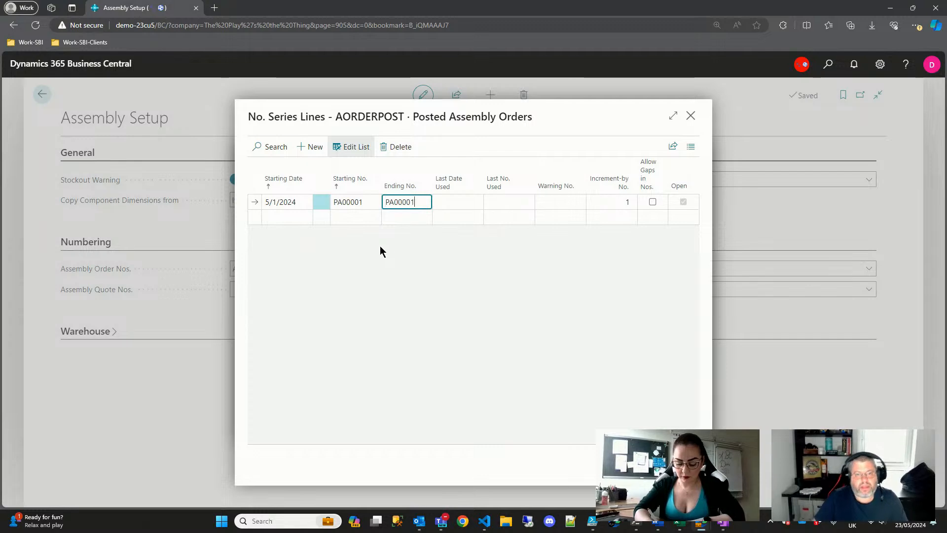
key("BackSpace")
key("BackSpace")
key("BackSpace")
key("BackSpace")
key("BackSpace")
type("99999")
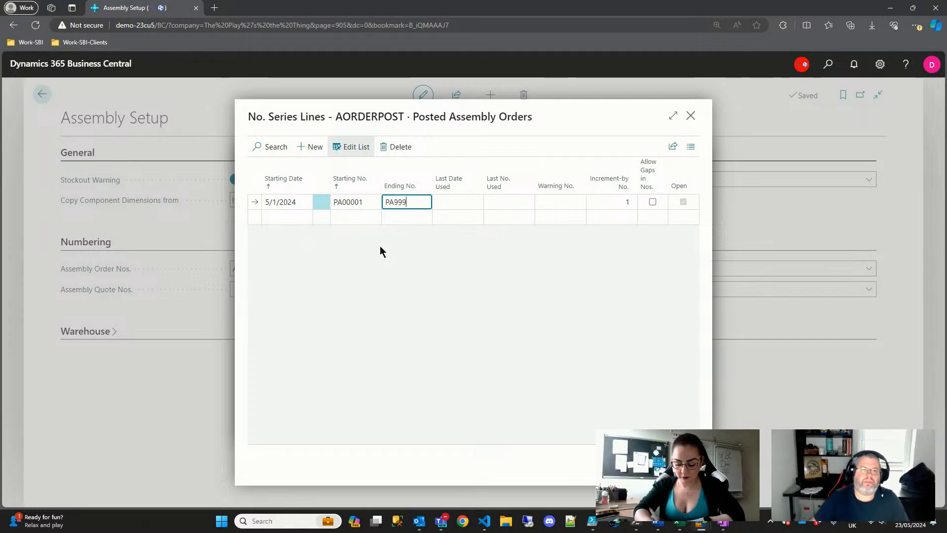
key("Tab")
key("Tab")
key("Tab")
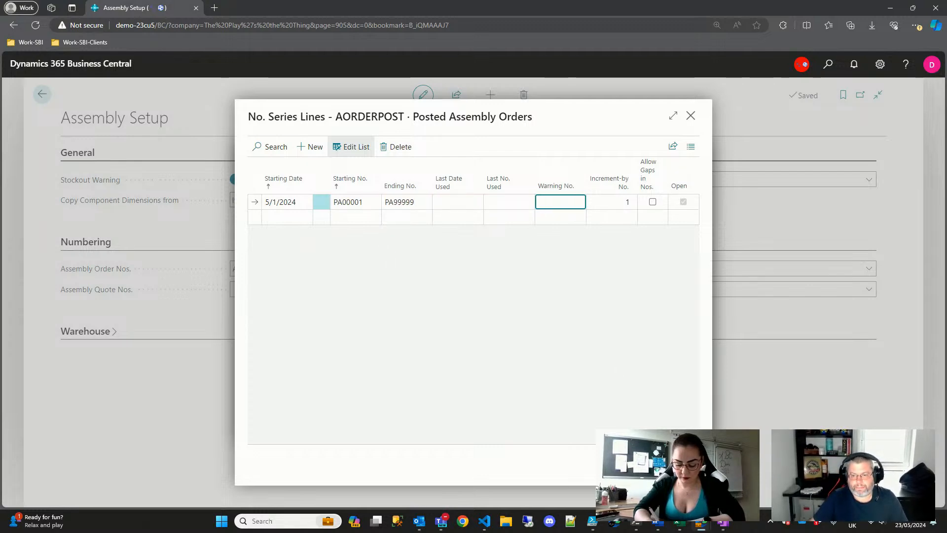
key("Escape")
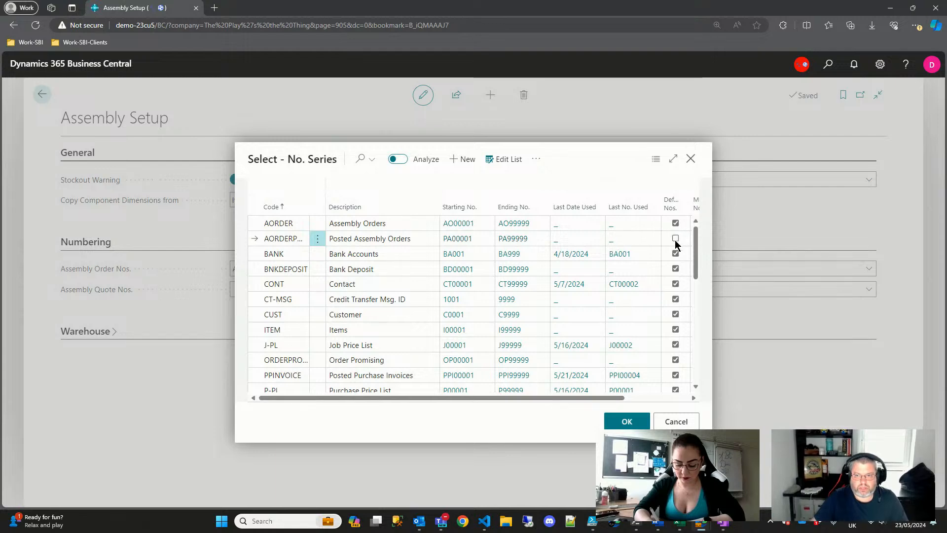
- Confirm AORDERPOST for Posted Assembly Order Nos., review Warehouse settings, and close Assembly Setup
left_click(627, 421)
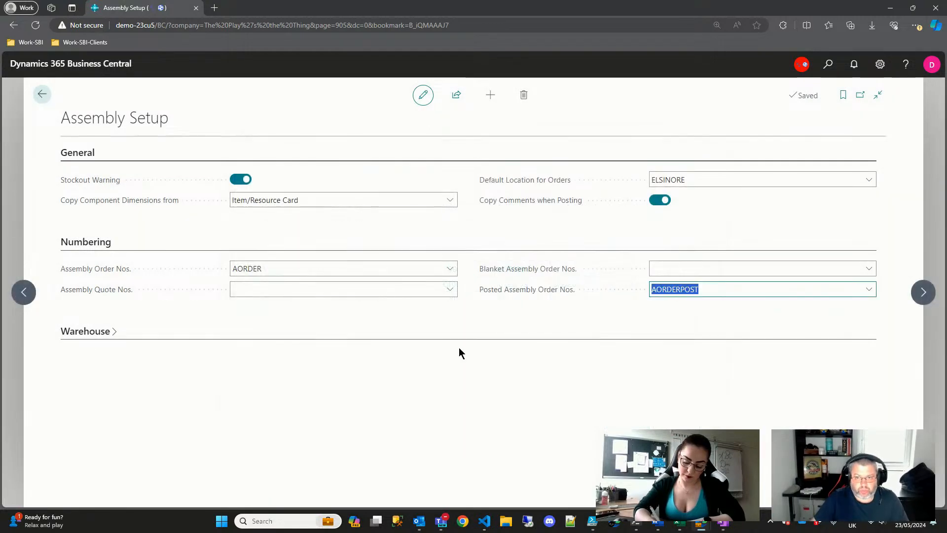
left_click(94, 335)
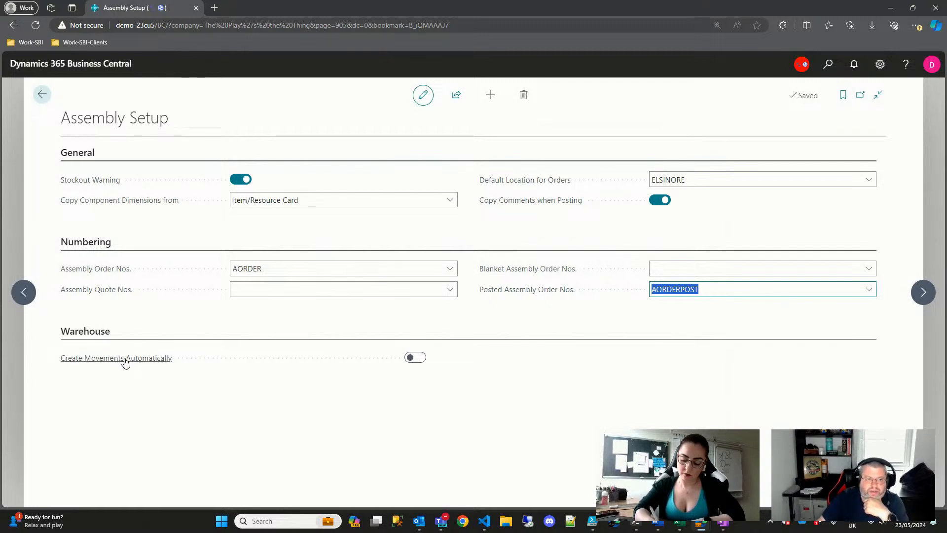
mouse_move(125, 361)
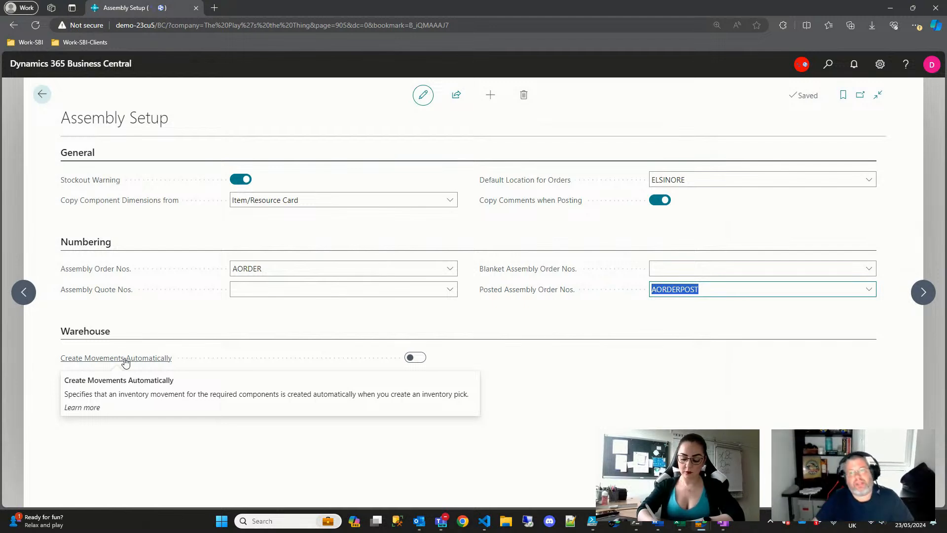
left_click(85, 333)
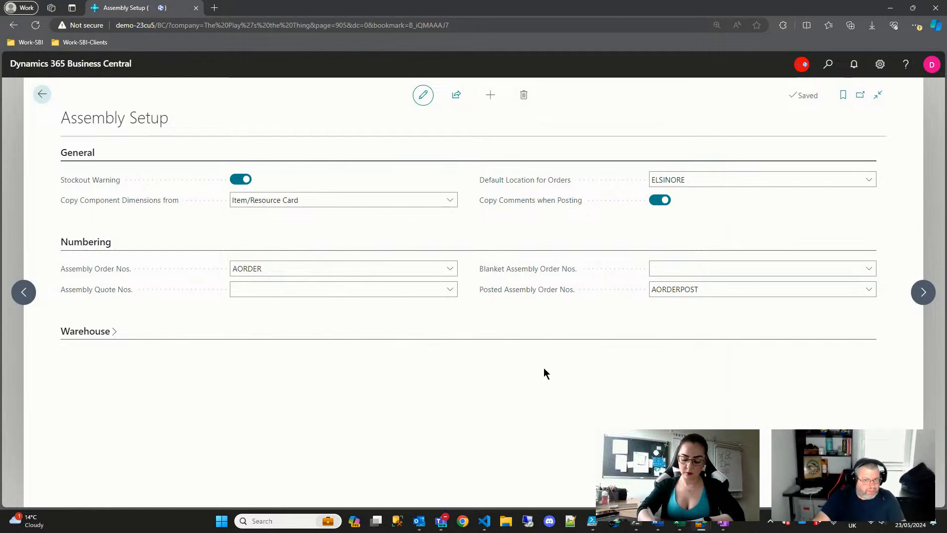
key("Escape")
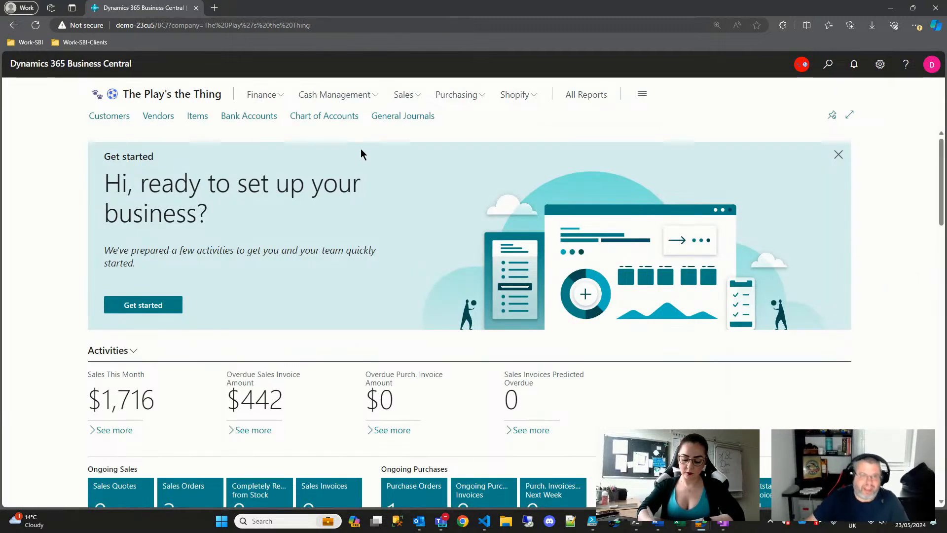
- Go from the home page to the Items list and start a new item card
left_click(829, 64)
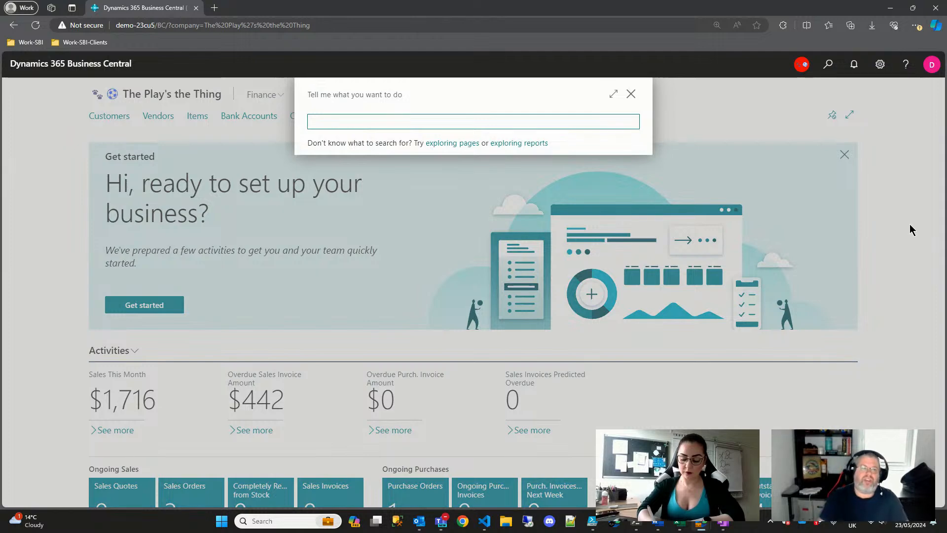
key("Escape")
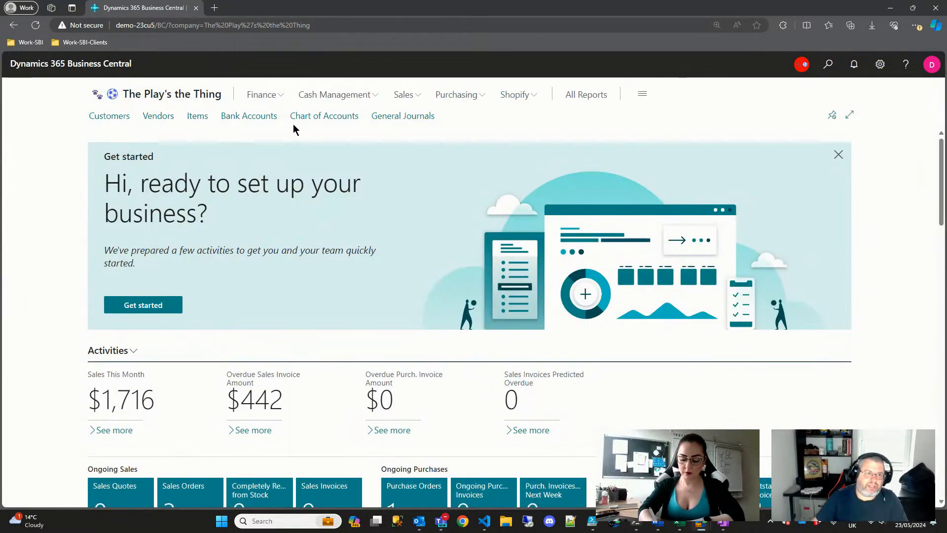
left_click(197, 116)
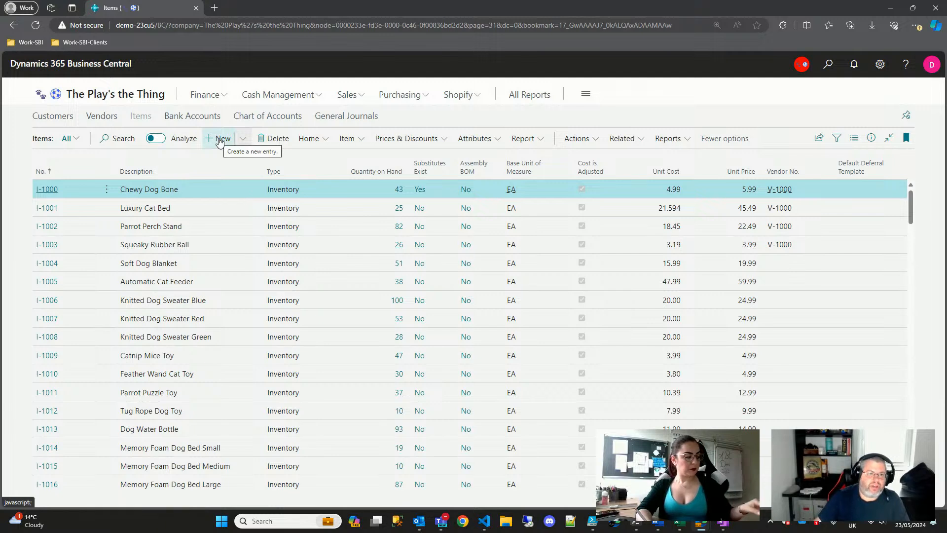
left_click(220, 140)
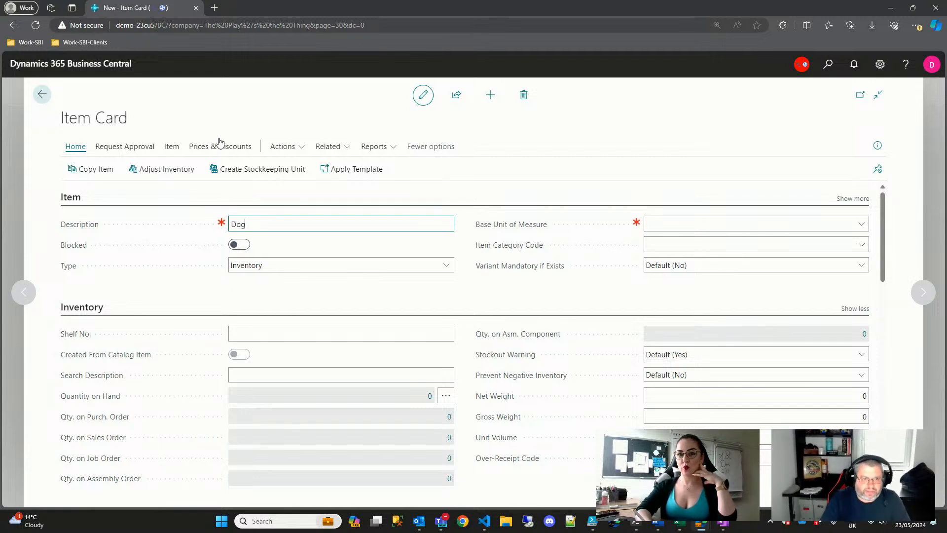
- Complete the description 'Doggie Treat Bag', set base unit of measure EA and item category DOG
type("Treat Bag")
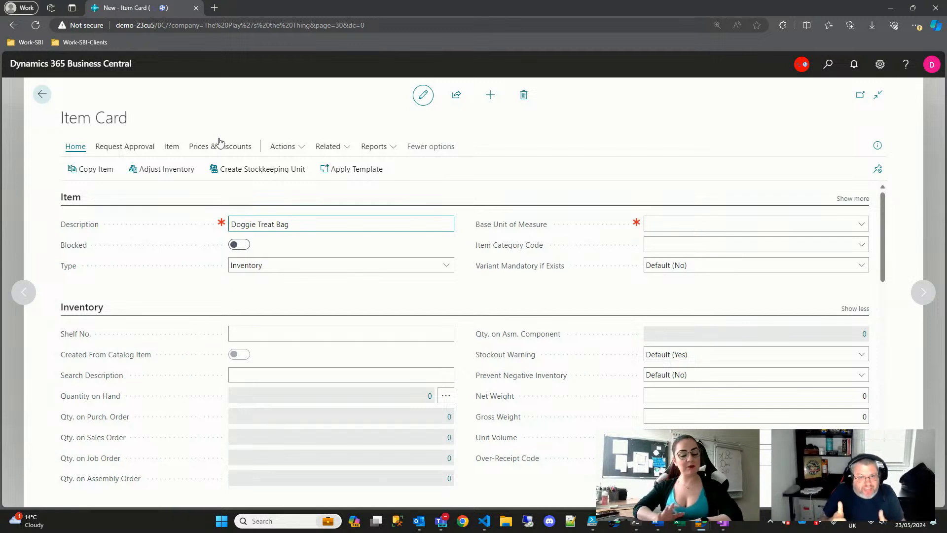
left_click(862, 226)
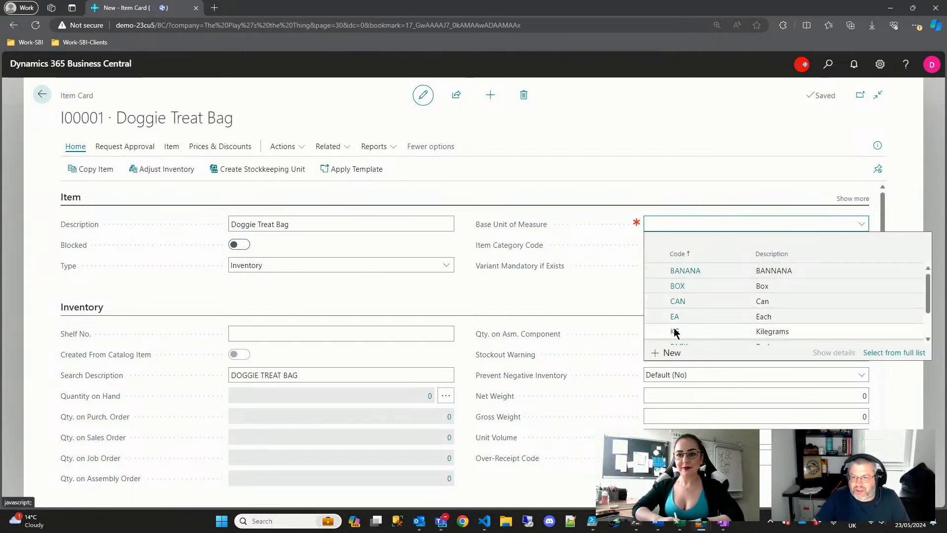
left_click(675, 318)
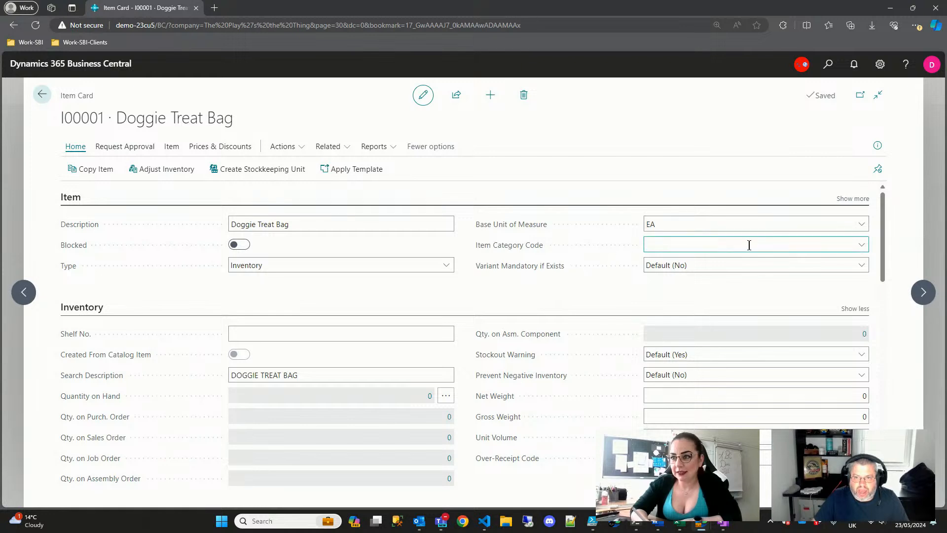
left_click(849, 248)
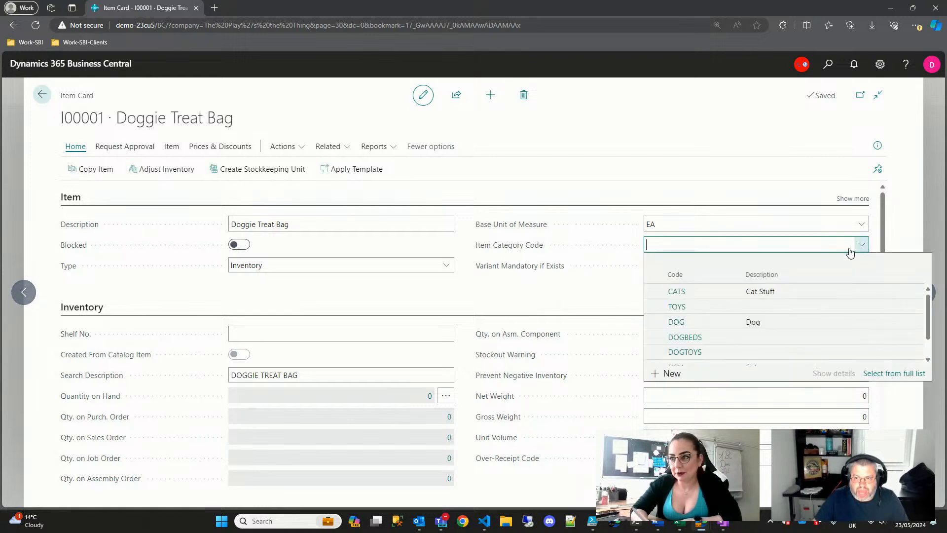
left_click(678, 322)
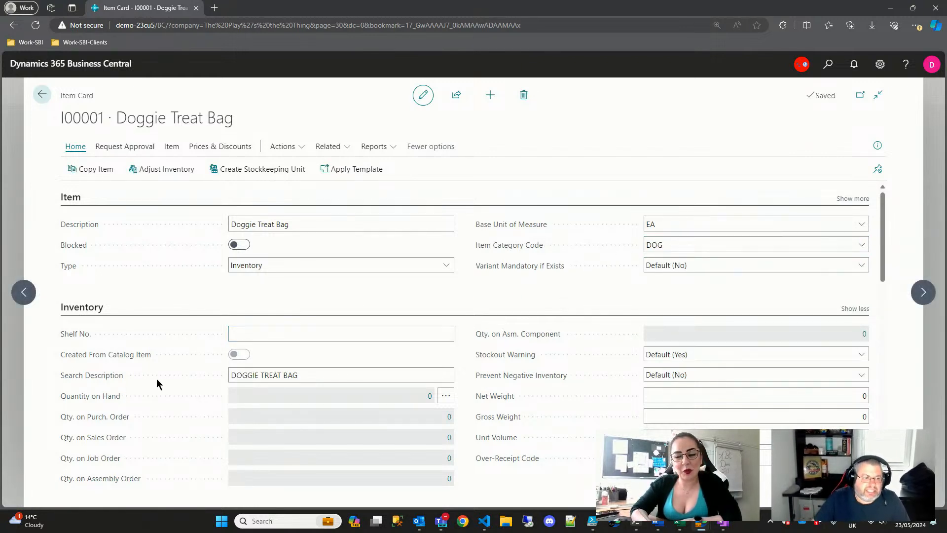
- In Costs & Posting, set Gen. Prod. Posting Group GOODS and Inventory Posting Group NORMAL
scroll(197, 381, "down", 1)
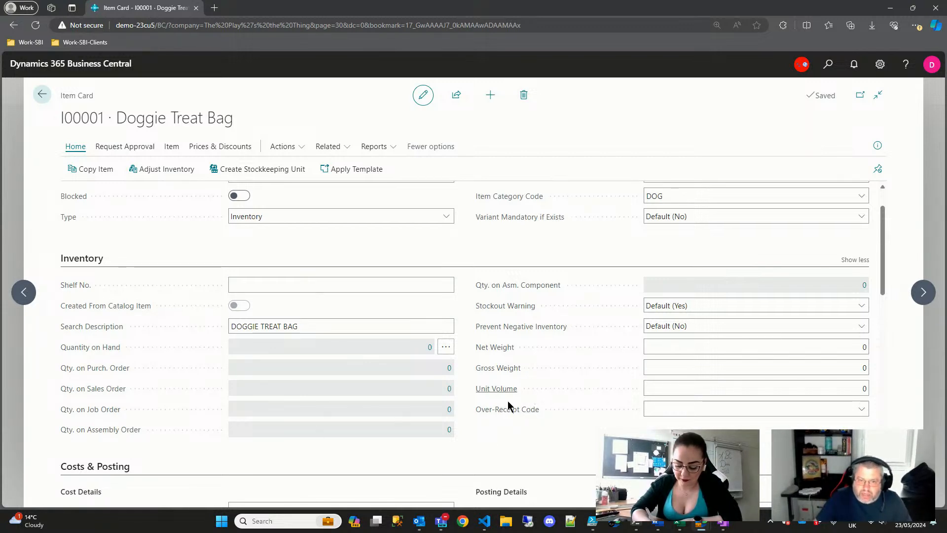
scroll(538, 362, "down", 3)
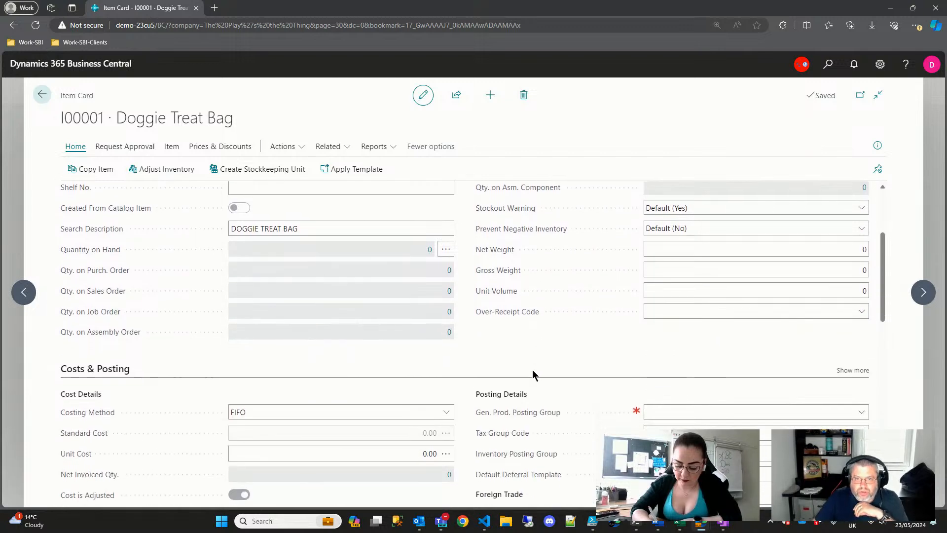
scroll(421, 370, "down", 2)
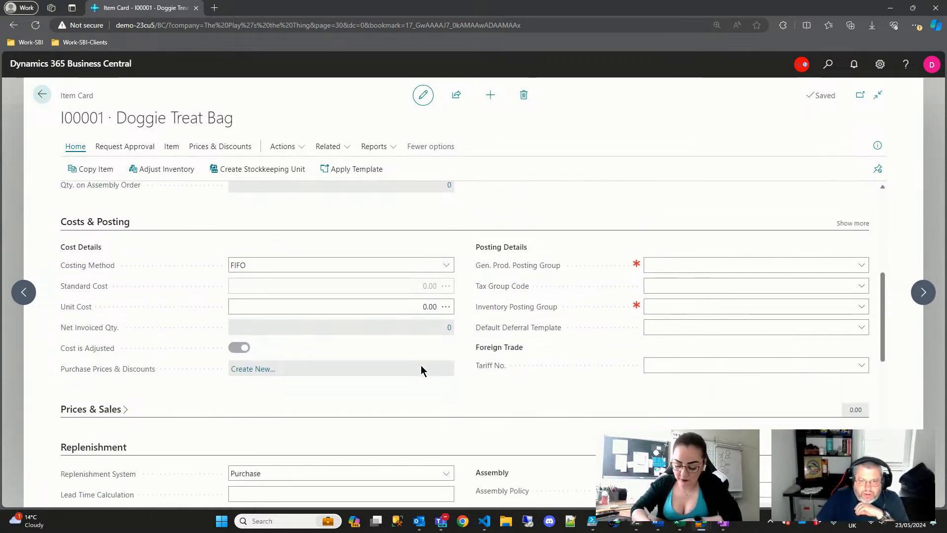
left_click(861, 265)
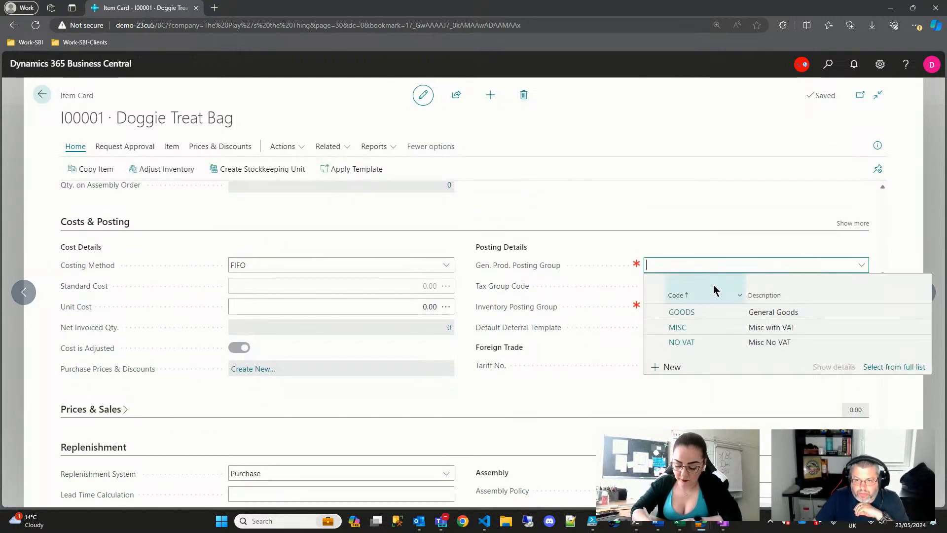
left_click(681, 312)
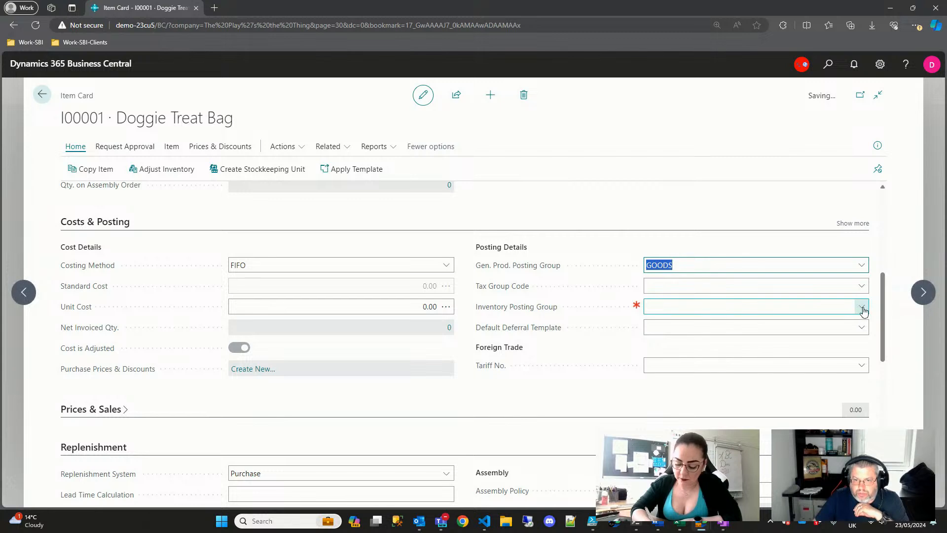
left_click(861, 307)
left_click(679, 354)
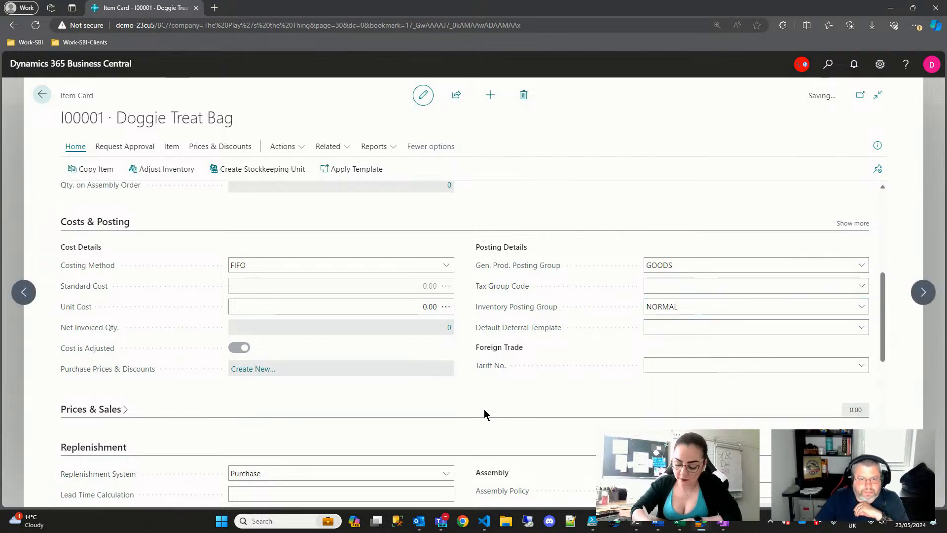
scroll(354, 397, "down", 2)
scroll(354, 397, "down", 1)
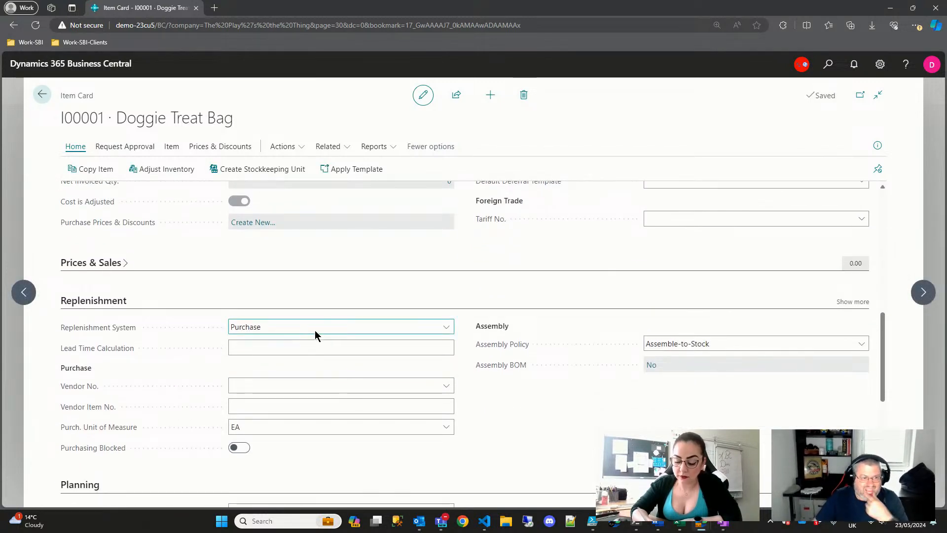
- Set Doggie Treat Bag's Replenishment System to Assembly, leaving the assembly policy at Assemble-to-Stock
left_click(318, 329)
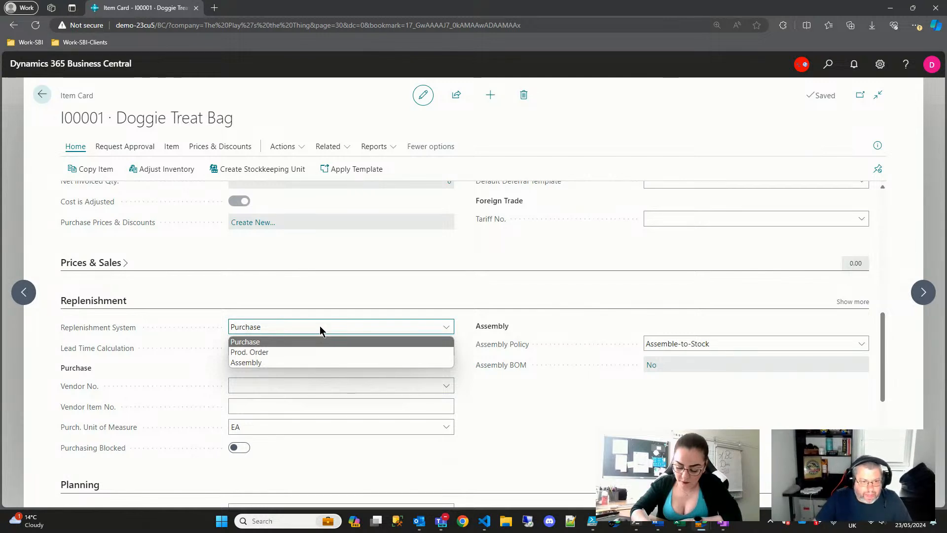
left_click(297, 364)
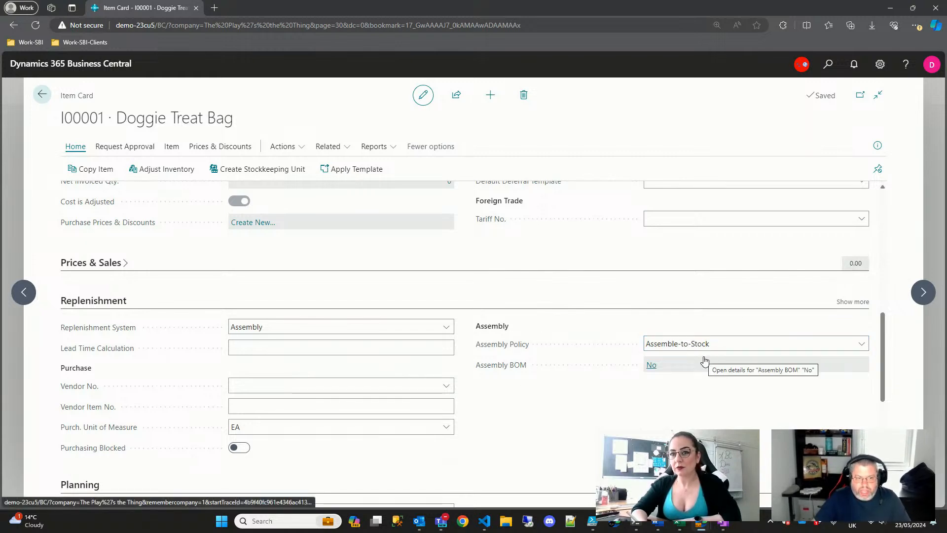
left_click(753, 344)
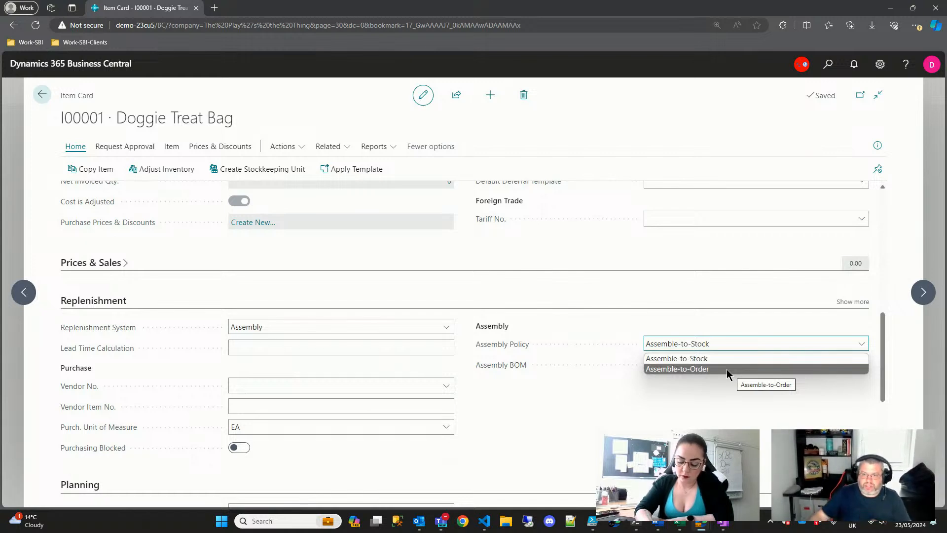
left_click(710, 359)
left_click(661, 368)
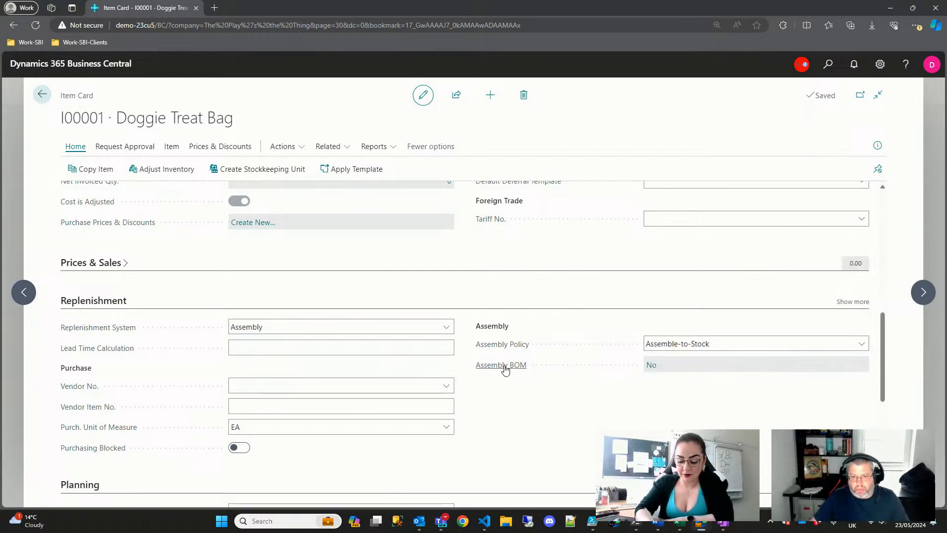
- Open the item's assembly BOM and add Chewy Dog Bone (I-1000) with quantity per 2
left_click(651, 366)
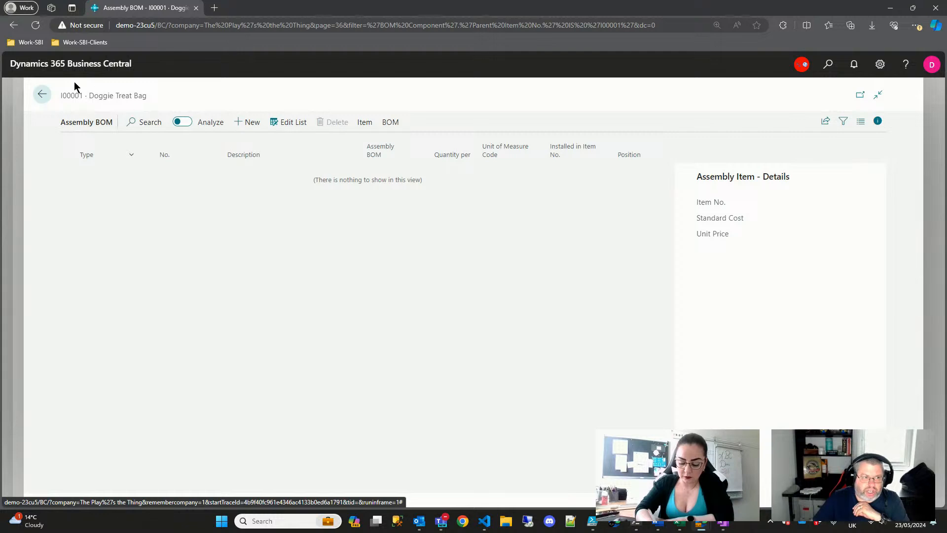
left_click(244, 126)
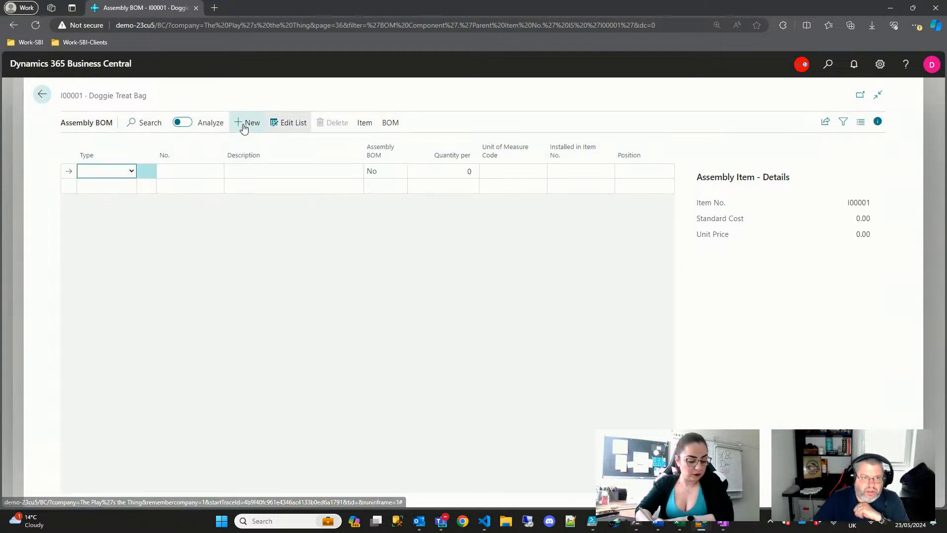
left_click(130, 170)
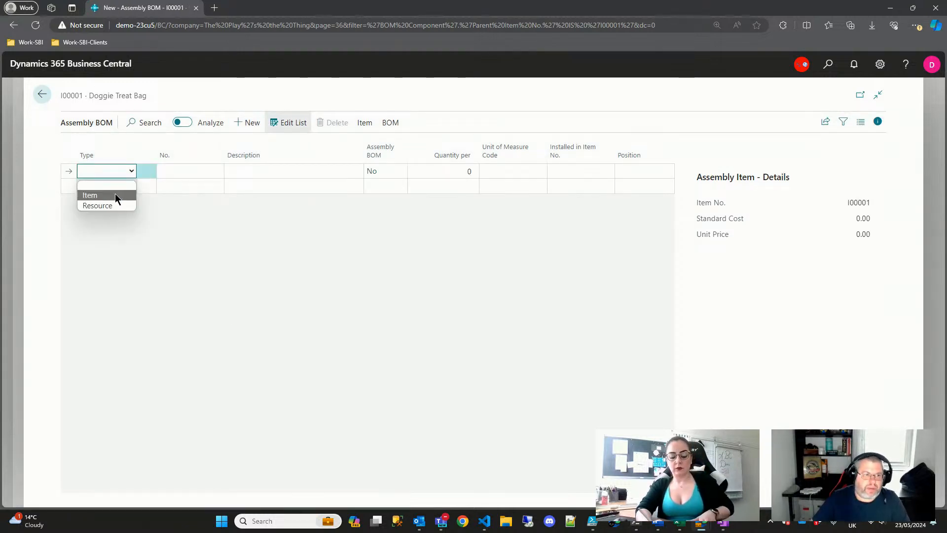
left_click(113, 197)
left_click(216, 171)
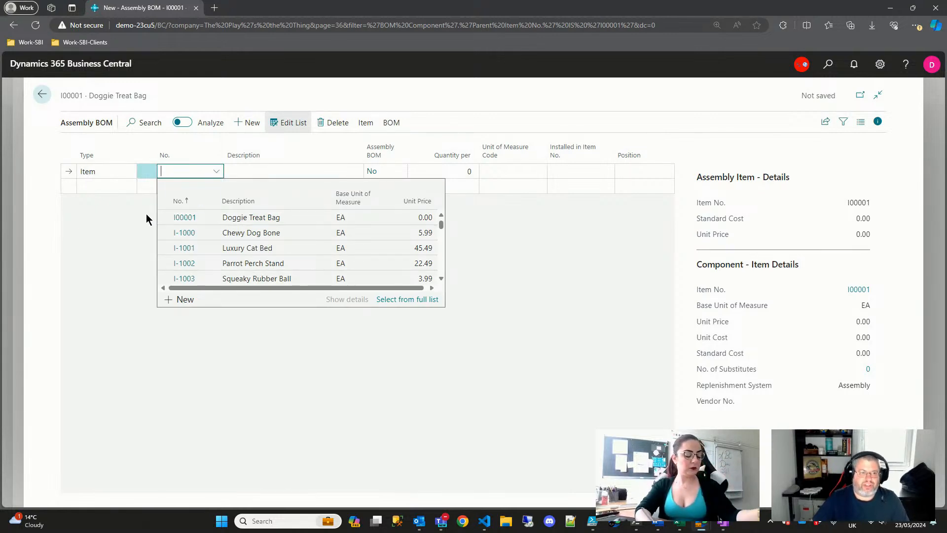
left_click(190, 233)
key("Tab")
key("Tab")
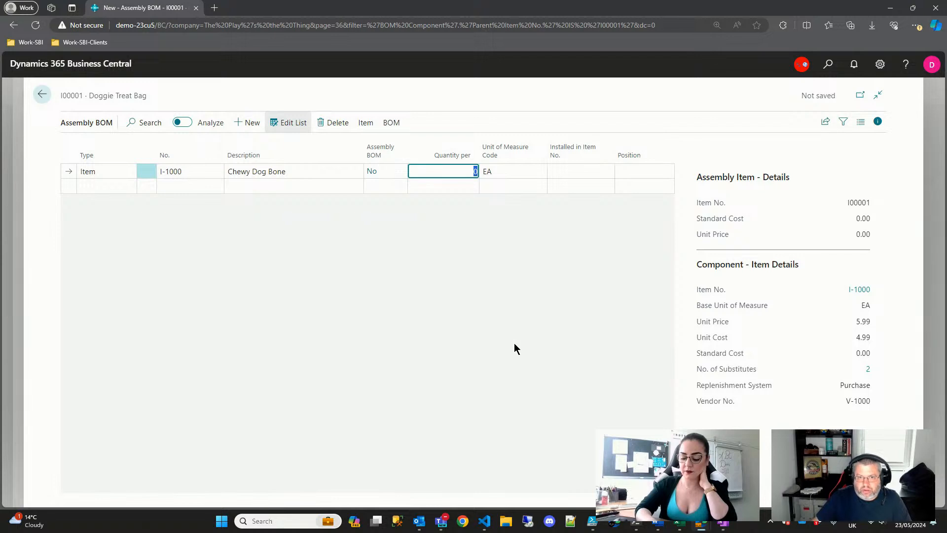
key("Tab")
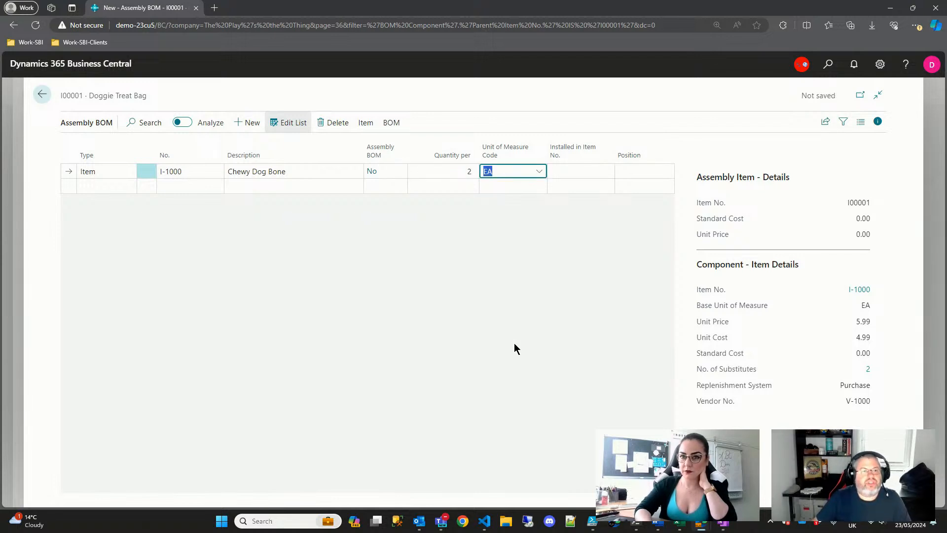
- Add Dog Water Bottle (I-1013) as a second Item component with quantity per 1
key("Down")
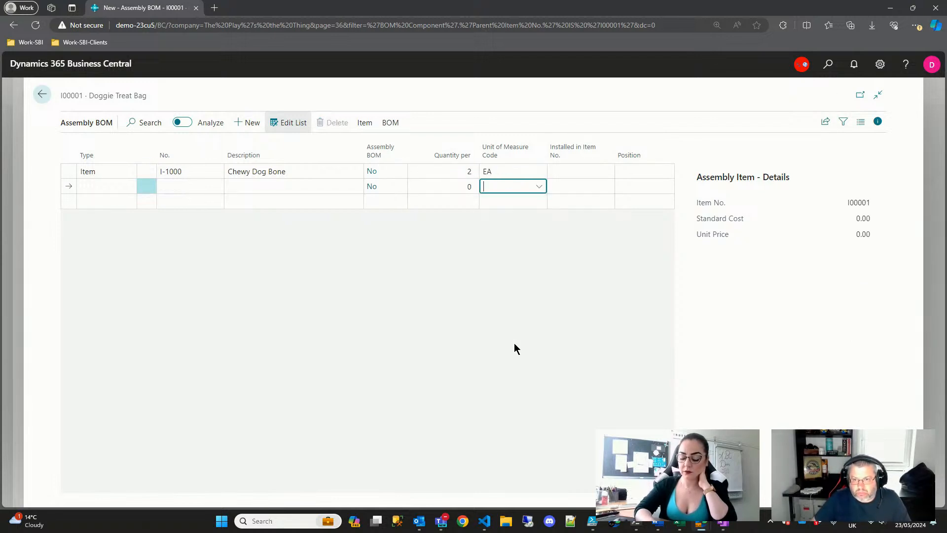
key("shift+Tab")
key("shift+Tab")
key("shift+Tab")
key("shift+Tab")
key("shift+Tab")
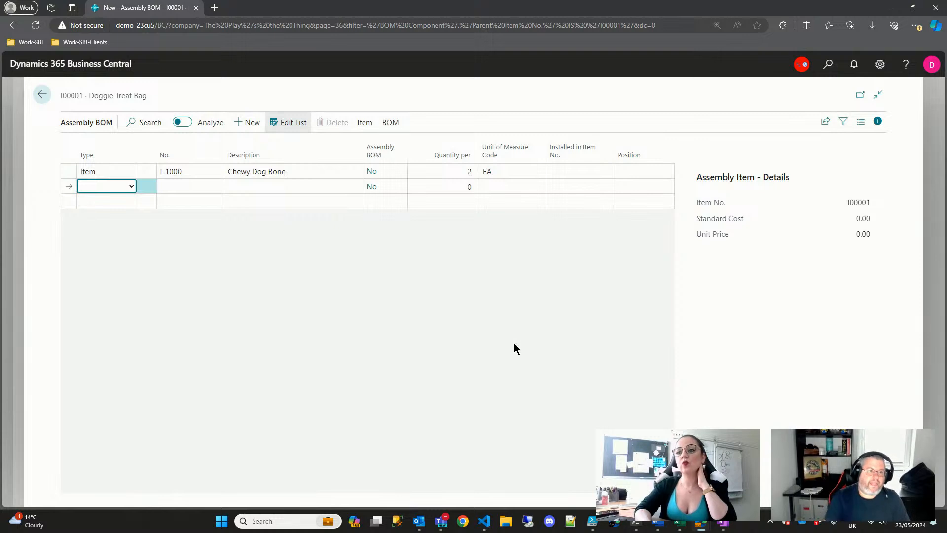
key("i")
key("Tab")
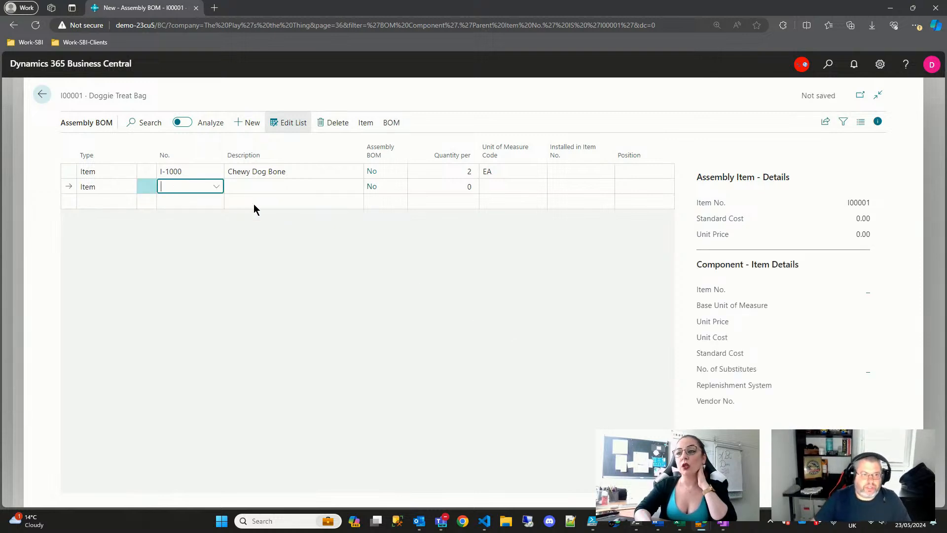
left_click(216, 187)
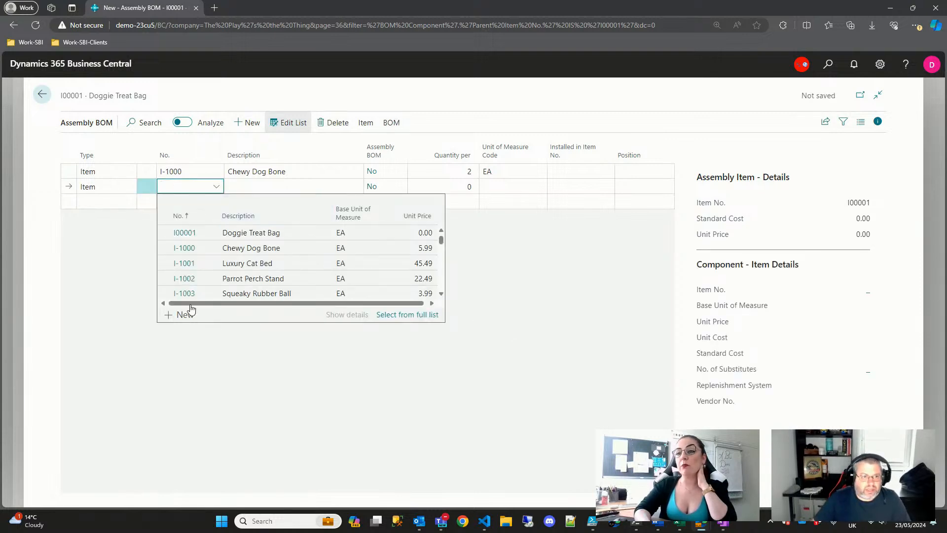
scroll(297, 280, "down", 4)
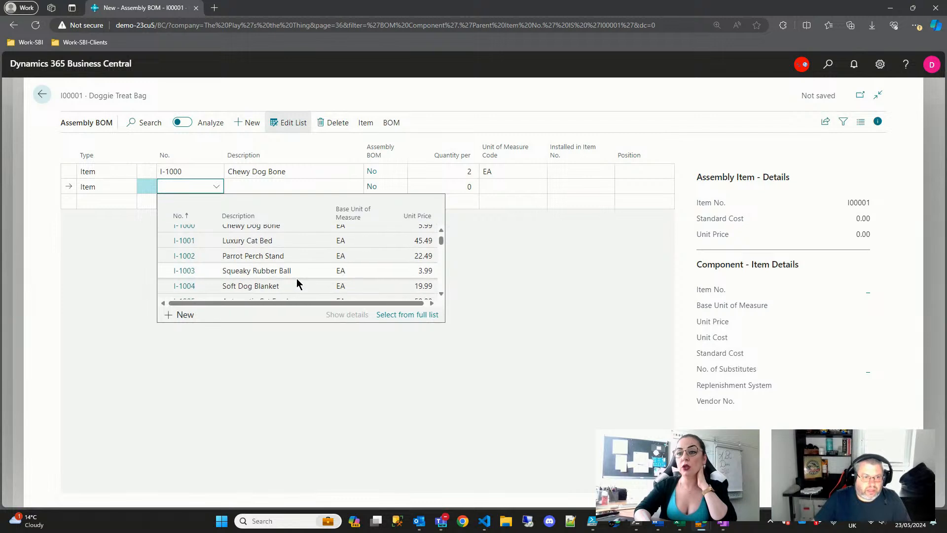
scroll(297, 281, "down", 6)
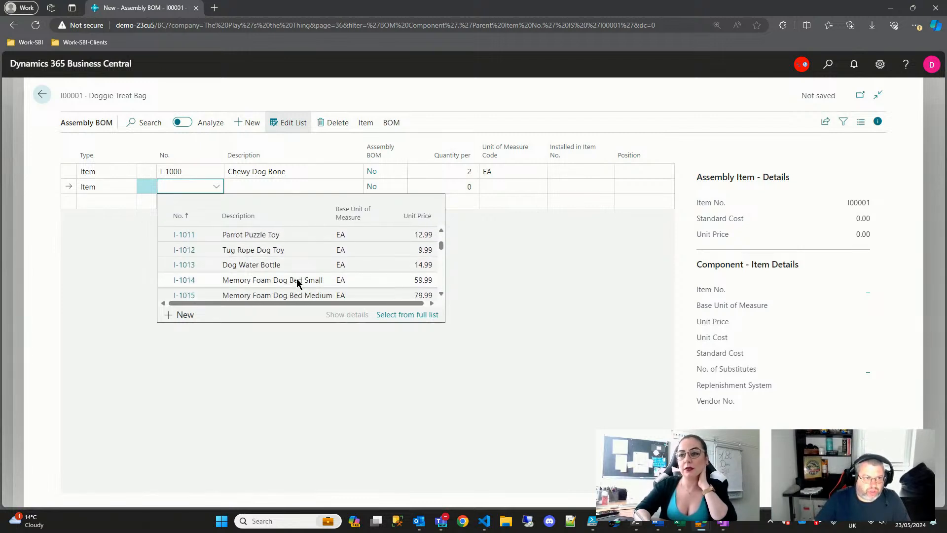
scroll(298, 281, "down", 3)
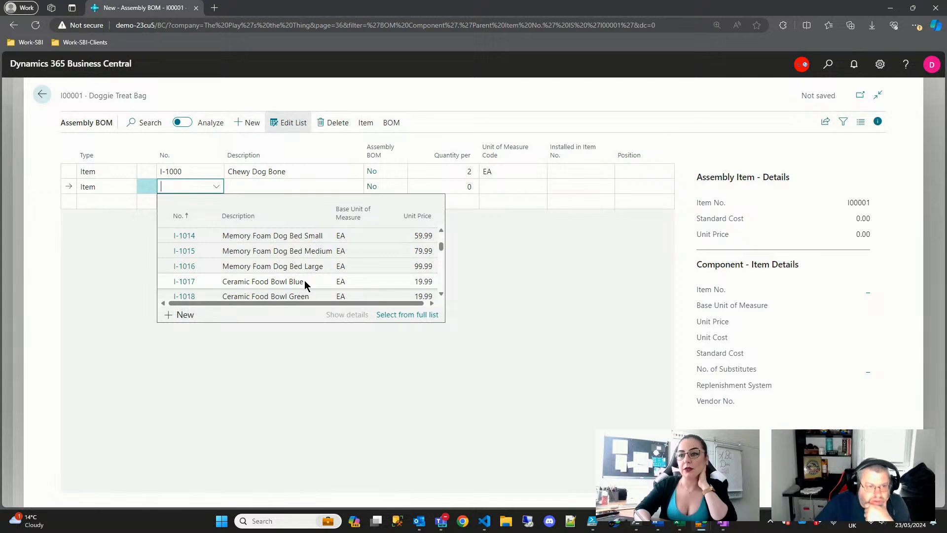
scroll(304, 284, "up", 3)
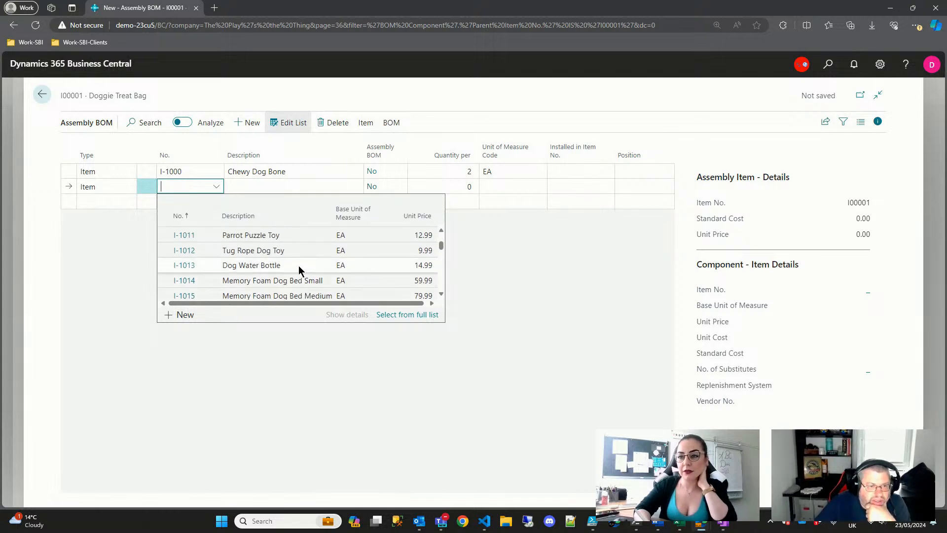
left_click(190, 266)
left_click(456, 186)
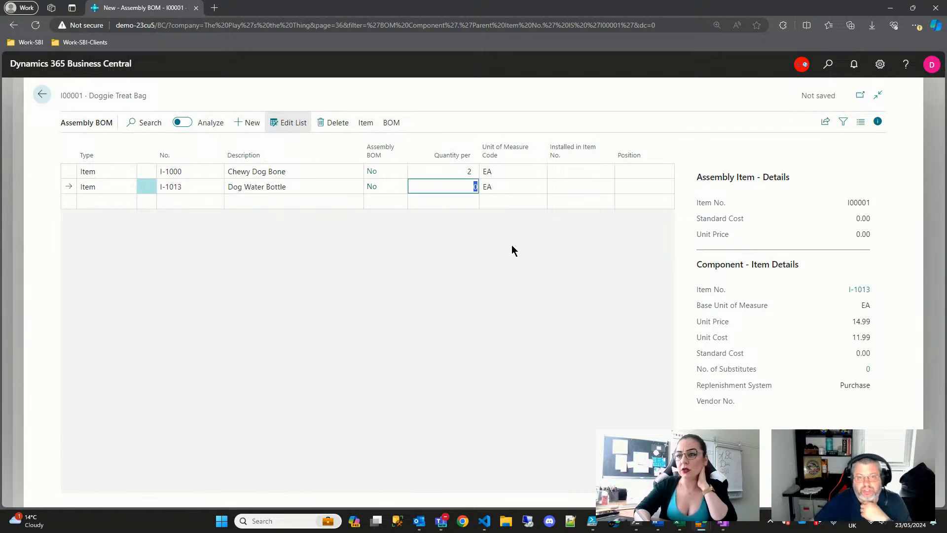
type("1")
key("Return")
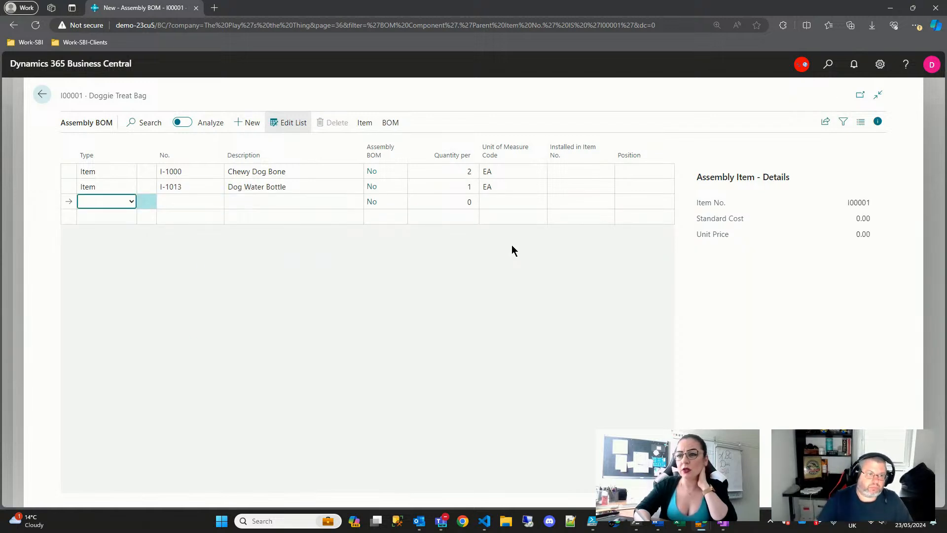
- Add Dog Dental Chew Sticks (I-1028) as an Item component with quantity per 1
key("i")
key("Tab")
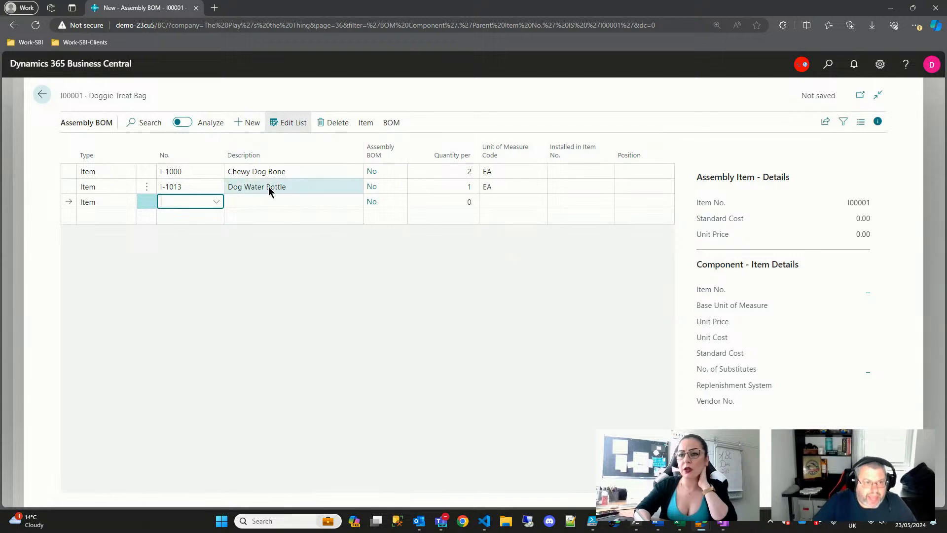
left_click(216, 202)
scroll(276, 285, "down", 4)
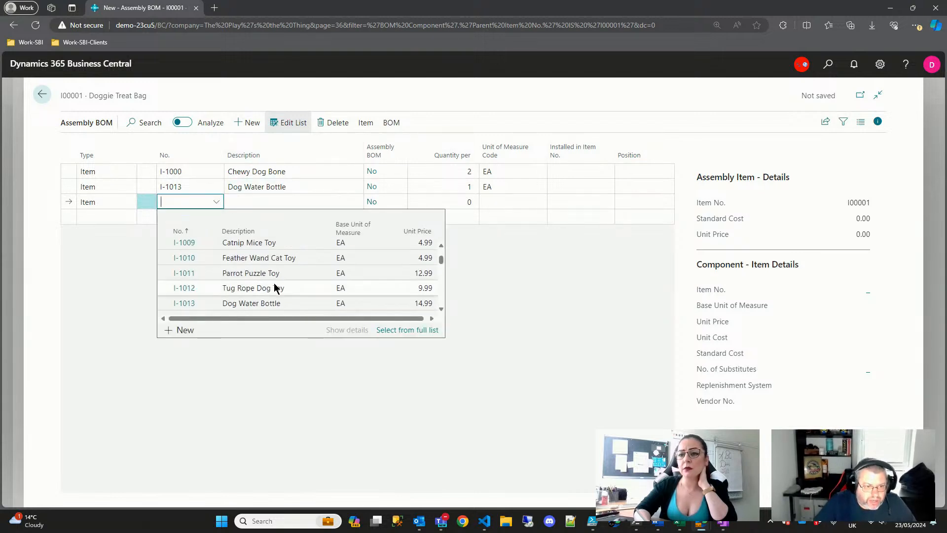
scroll(276, 288, "down", 5)
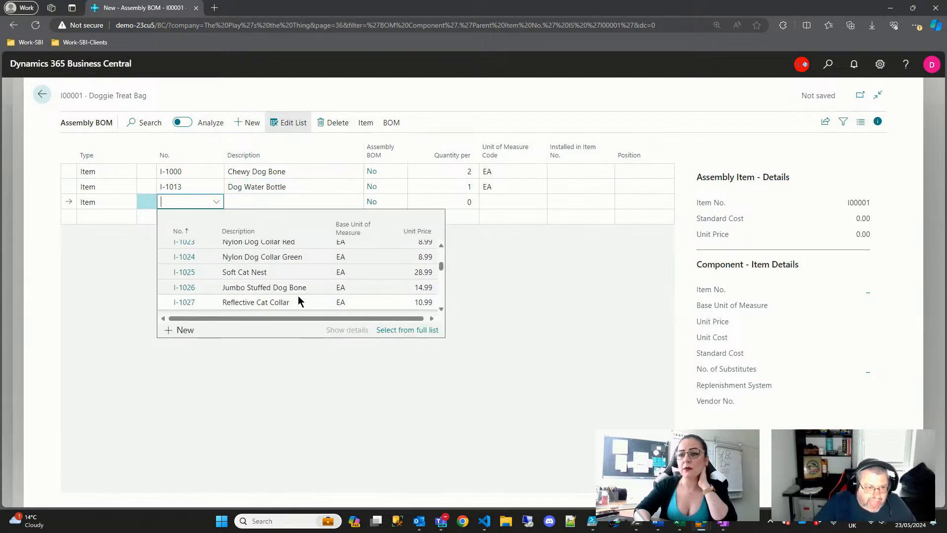
scroll(298, 295, "down", 3)
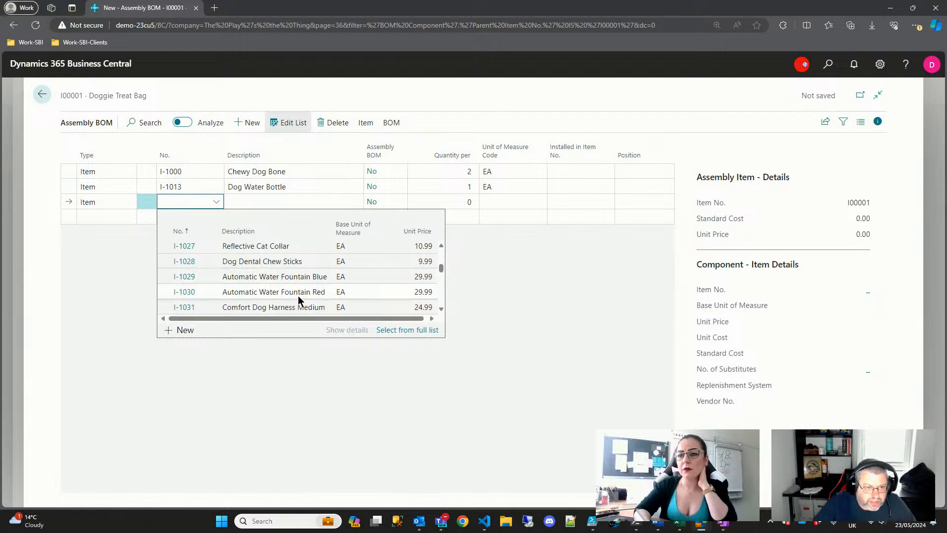
left_click(188, 265)
left_click(455, 202)
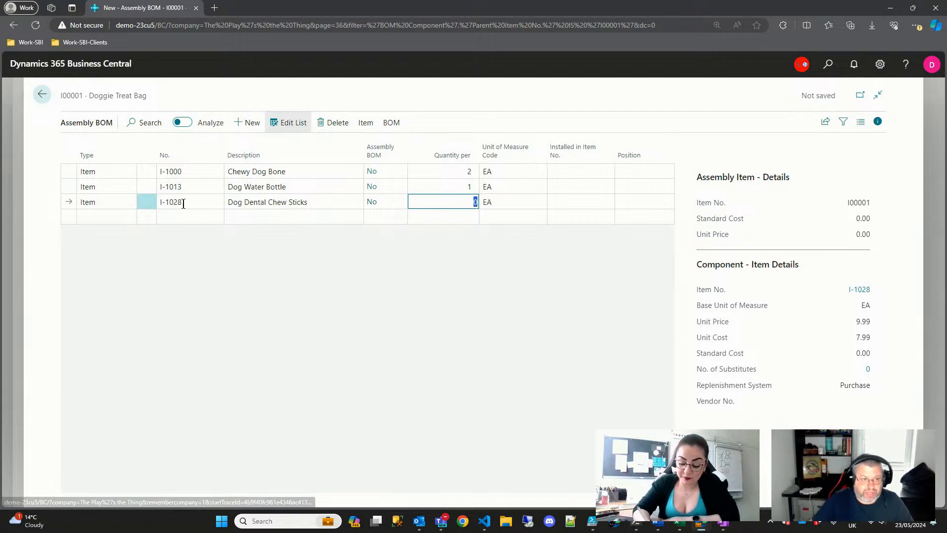
left_click(201, 203)
left_click(215, 202)
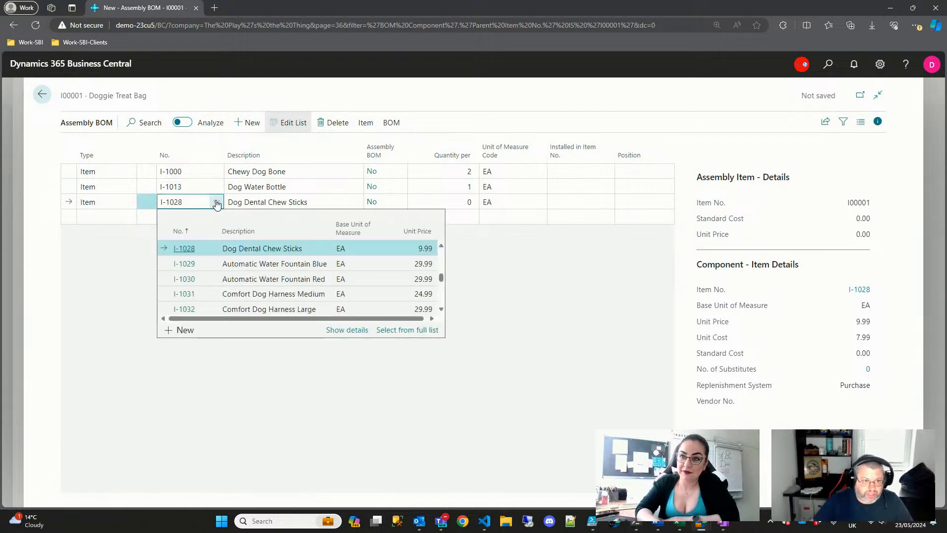
left_click(215, 202)
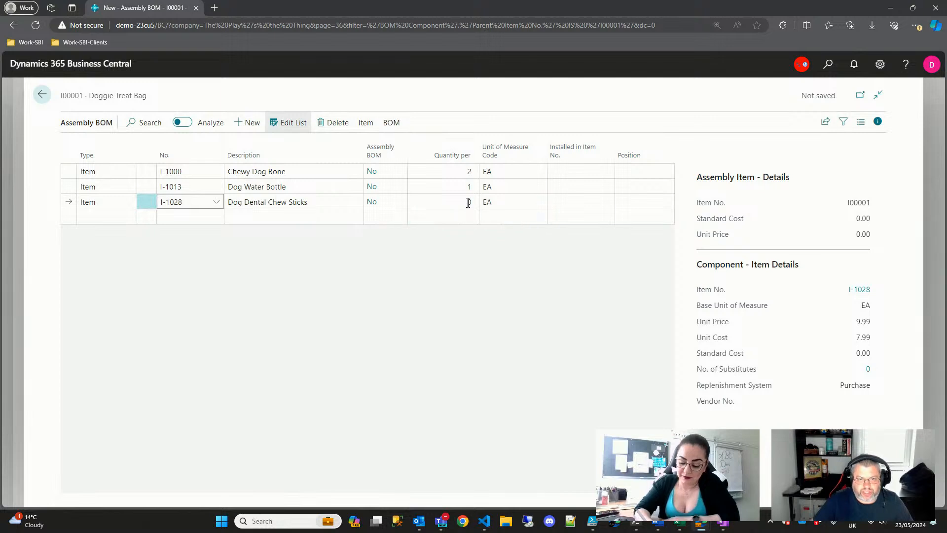
left_click(468, 202)
type("1")
key("Tab")
key("Down")
- Add Squeaky Rubber Ball (I-1003), found by typing 'squ', with quantity per 2
key("Home")
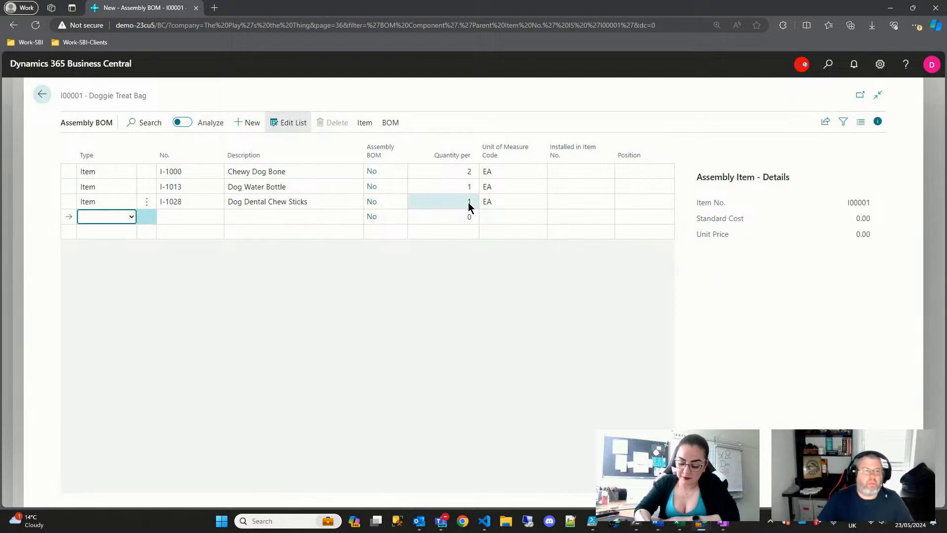
type("i")
key("Tab")
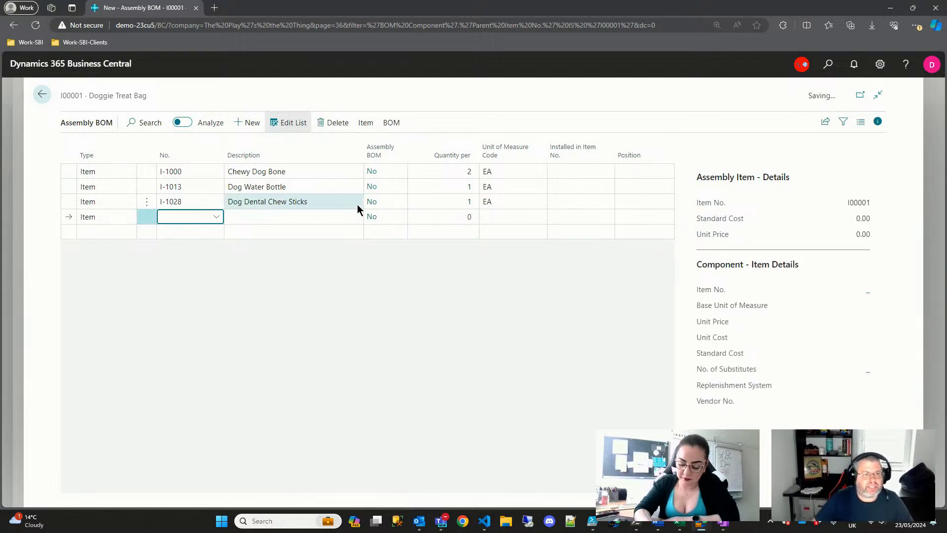
left_click(217, 219)
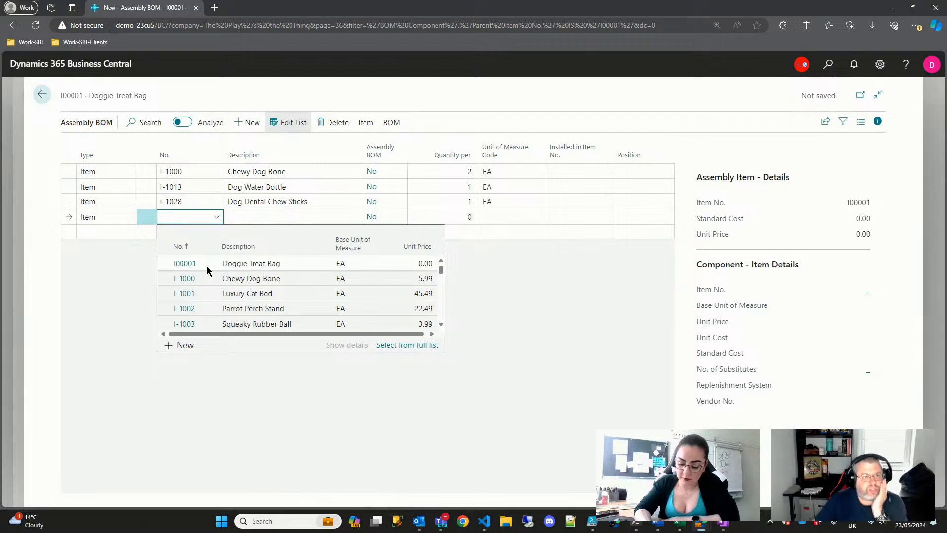
scroll(230, 281, "down", 1)
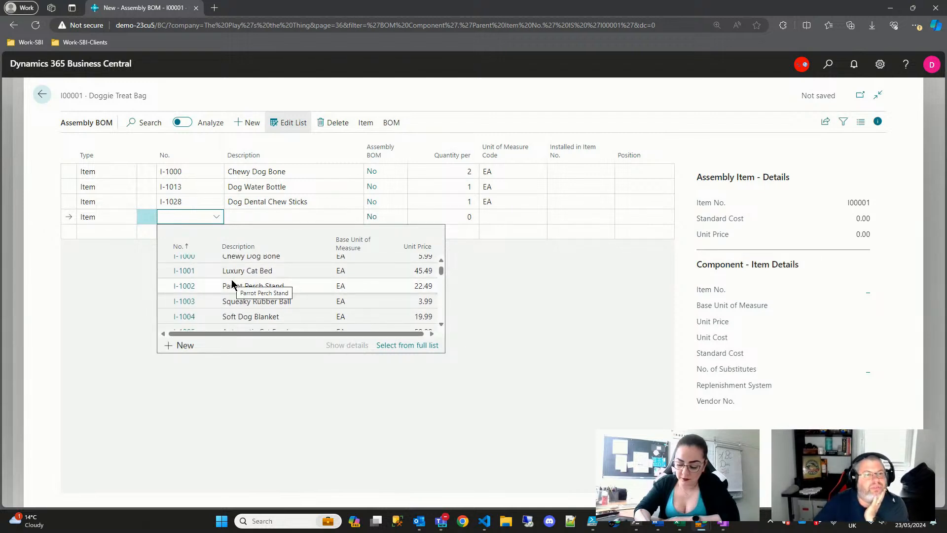
scroll(252, 302, "down", 4)
scroll(251, 302, "down", 10)
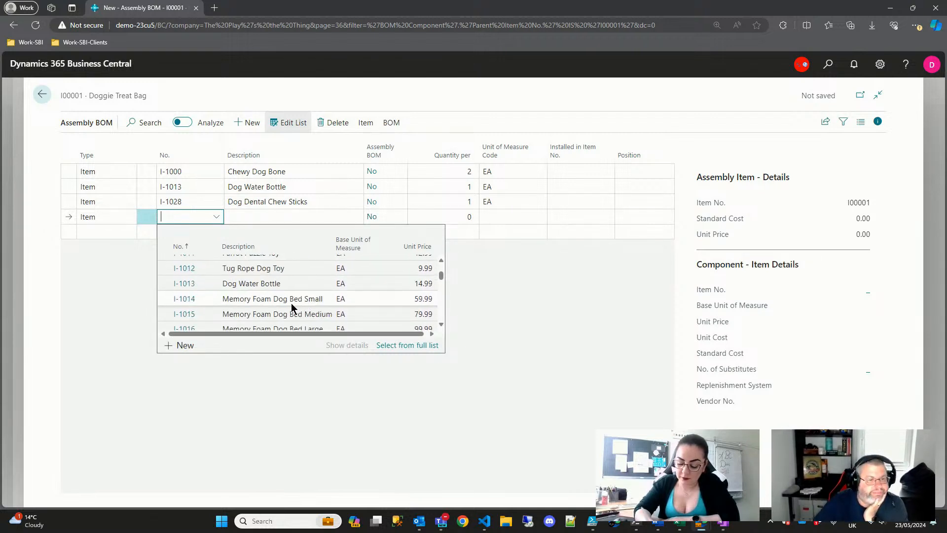
scroll(289, 306, "down", 2)
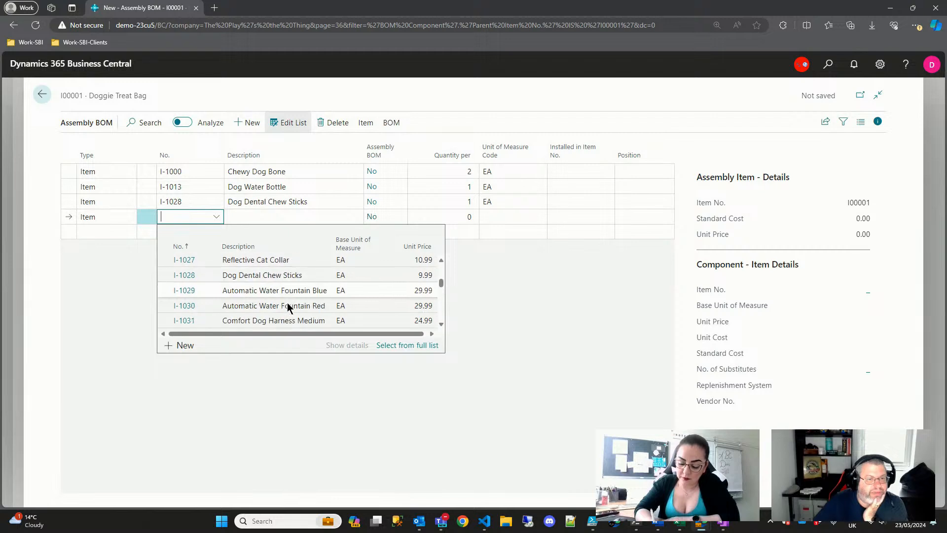
scroll(287, 304, "down", 2)
scroll(286, 302, "down", 5)
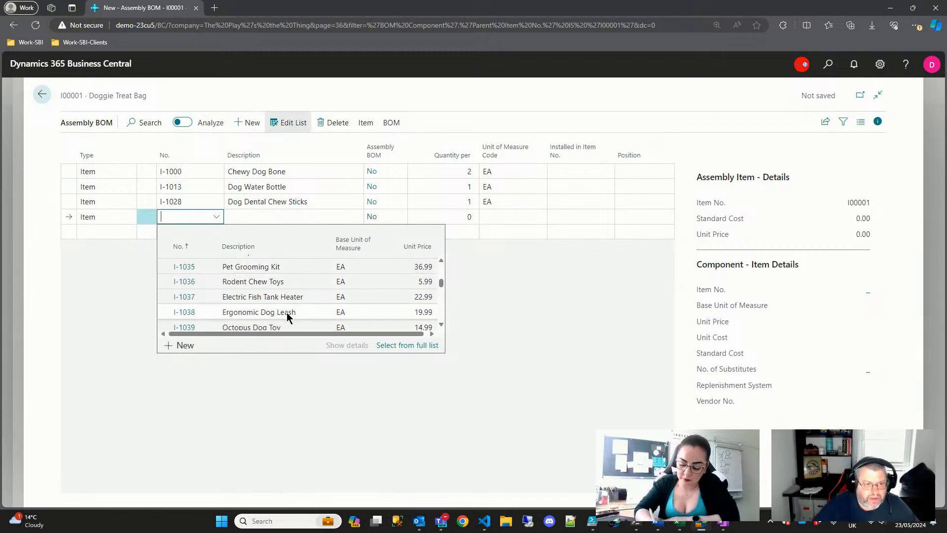
scroll(288, 311, "down", 2)
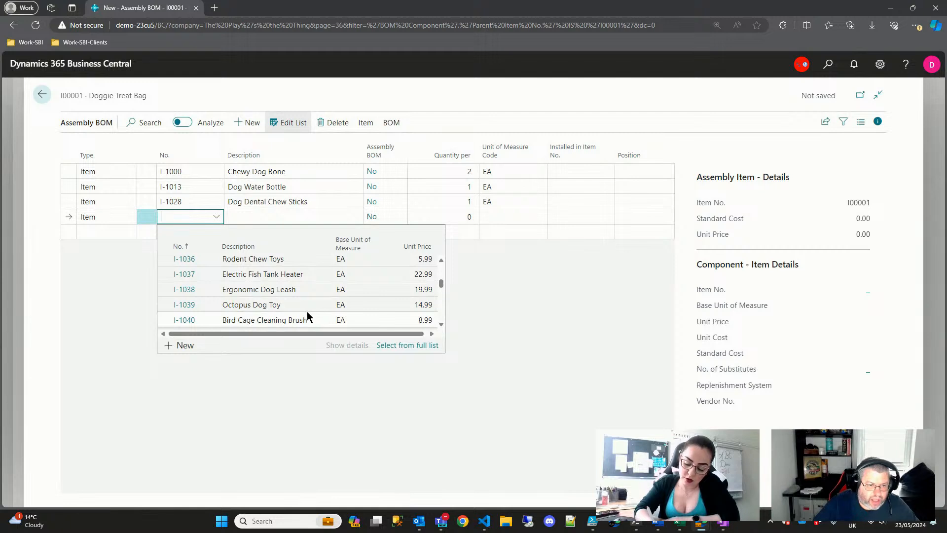
scroll(296, 312, "down", 1)
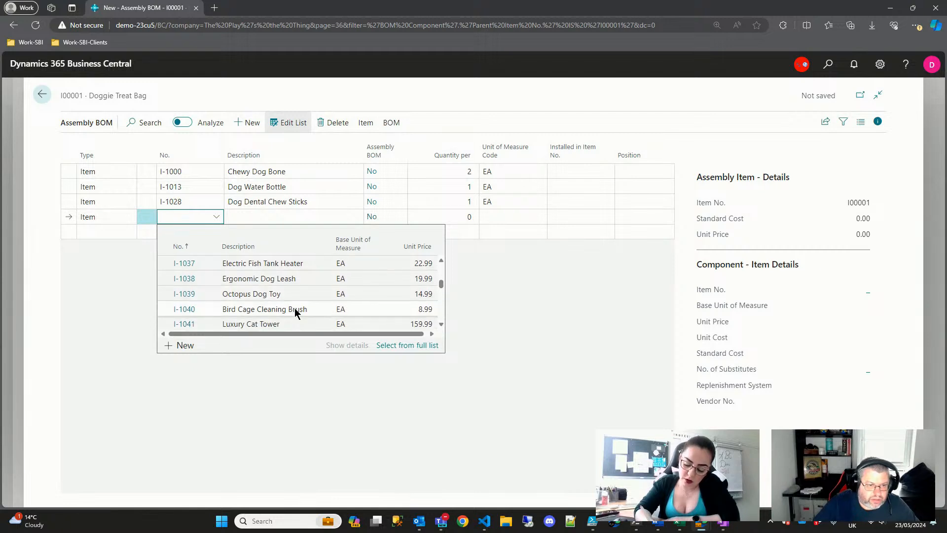
scroll(296, 312, "down", 1)
scroll(296, 311, "up", 3)
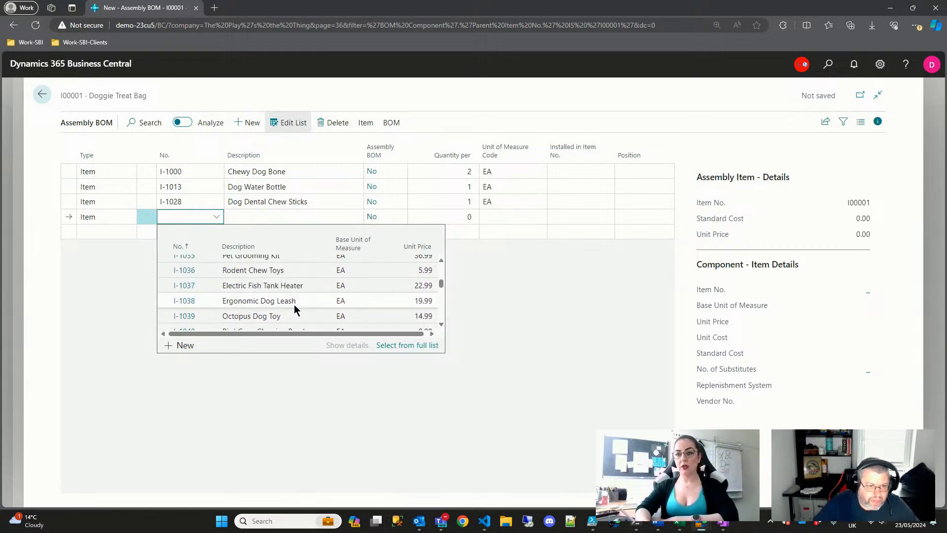
type("squ")
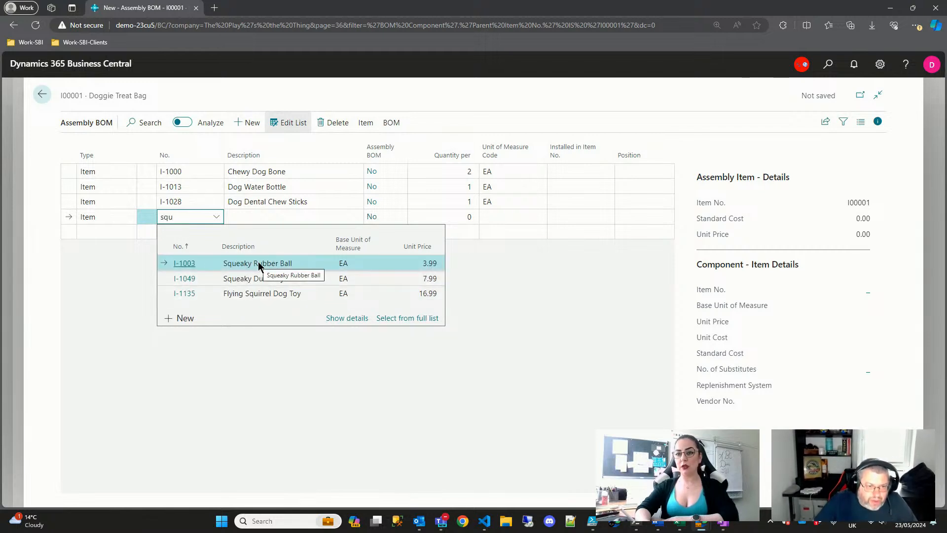
key("Tab")
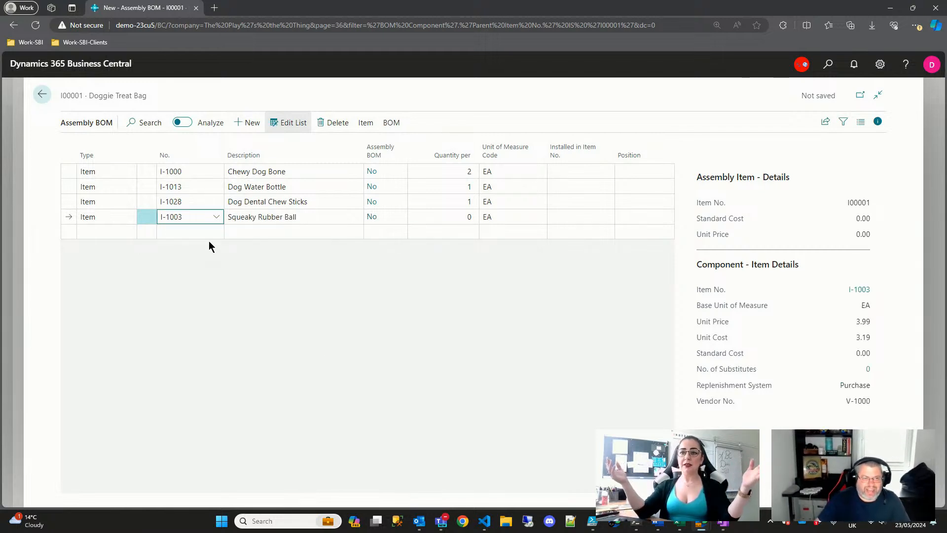
left_click(216, 217)
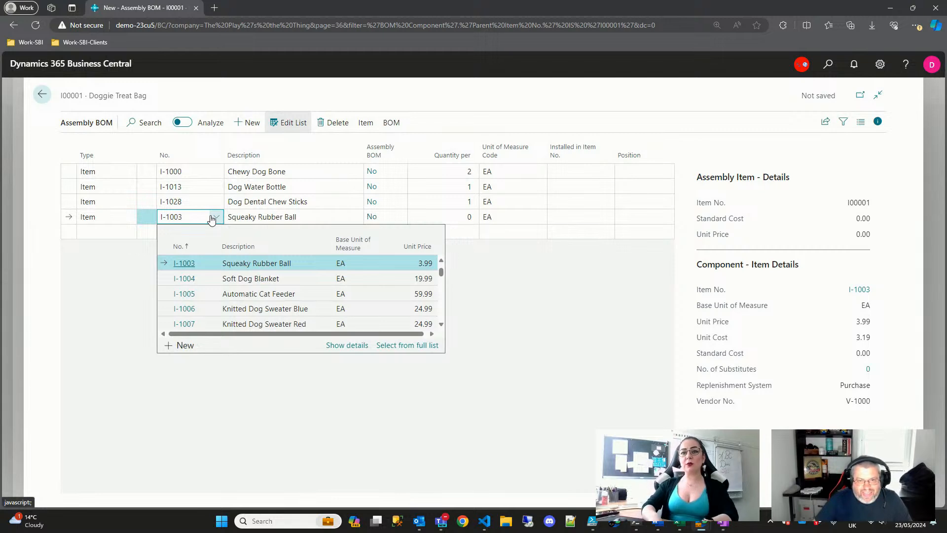
left_click(452, 217)
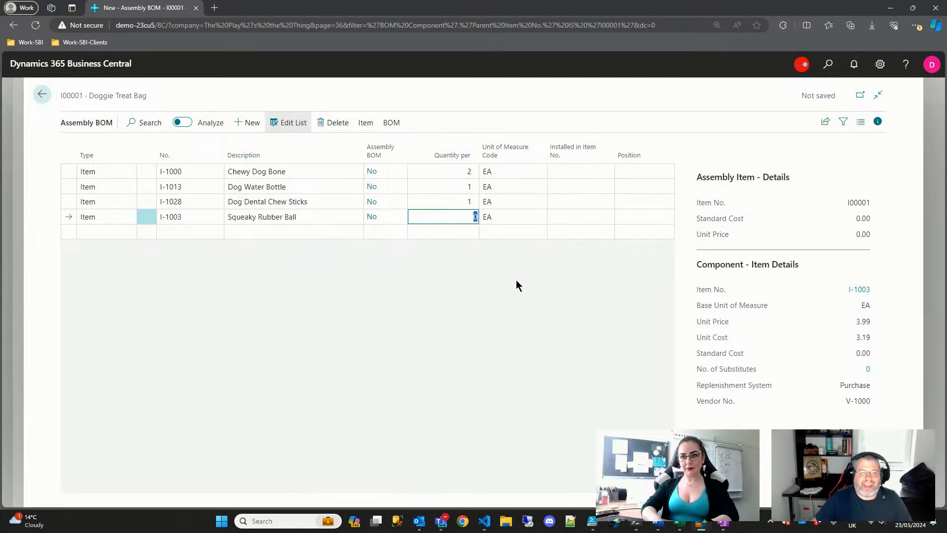
type("2")
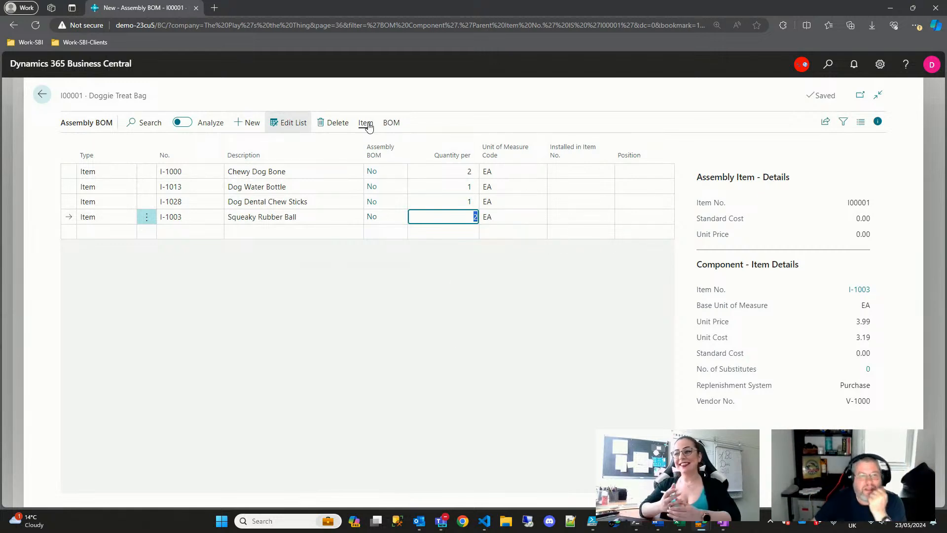
left_click(366, 123)
left_click(256, 325)
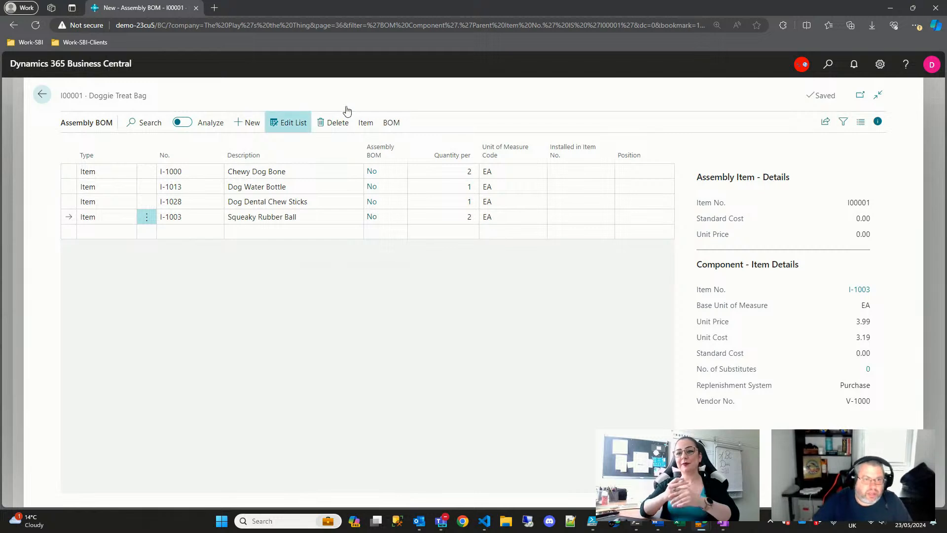
- Calculate Doggie Treat Bag's standard cost (36.34) and unit price (44.94) from the BOM components
left_click(392, 123)
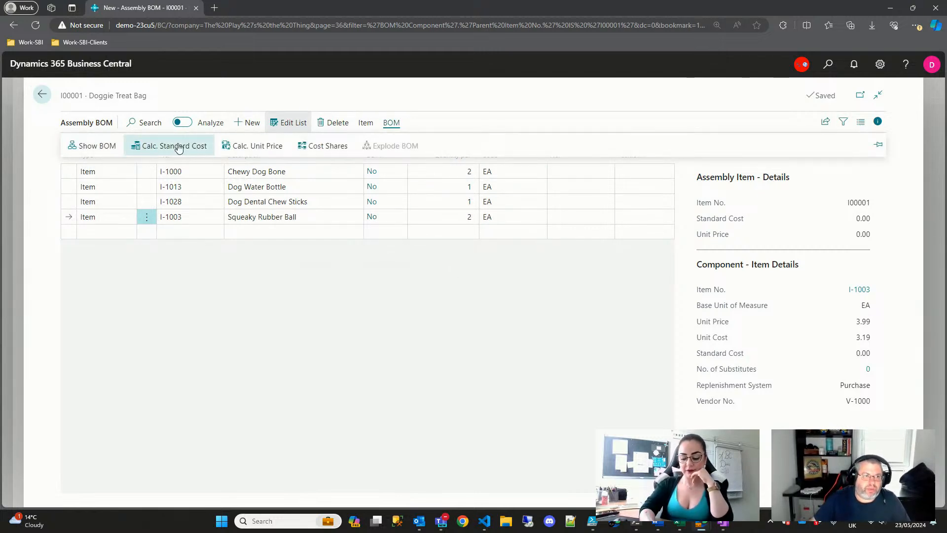
left_click(69, 172, "shift")
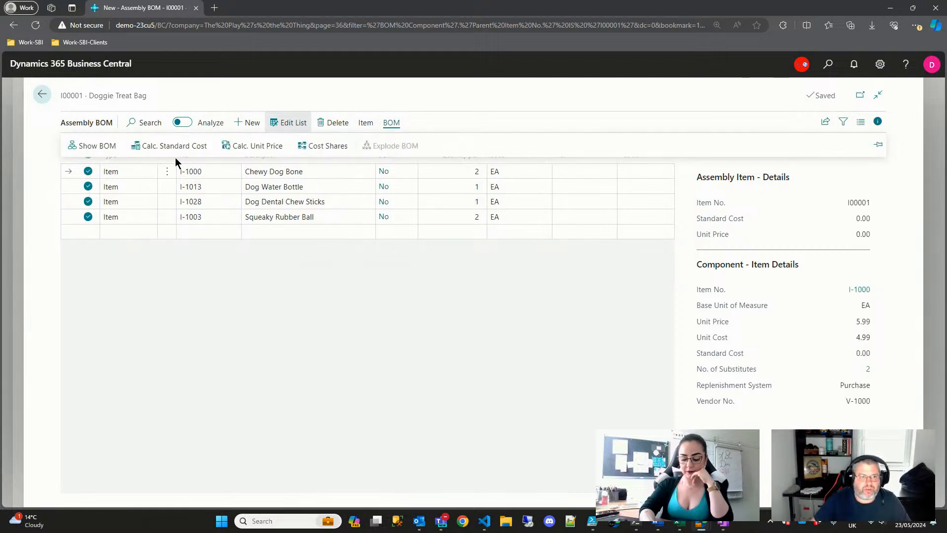
left_click(171, 146)
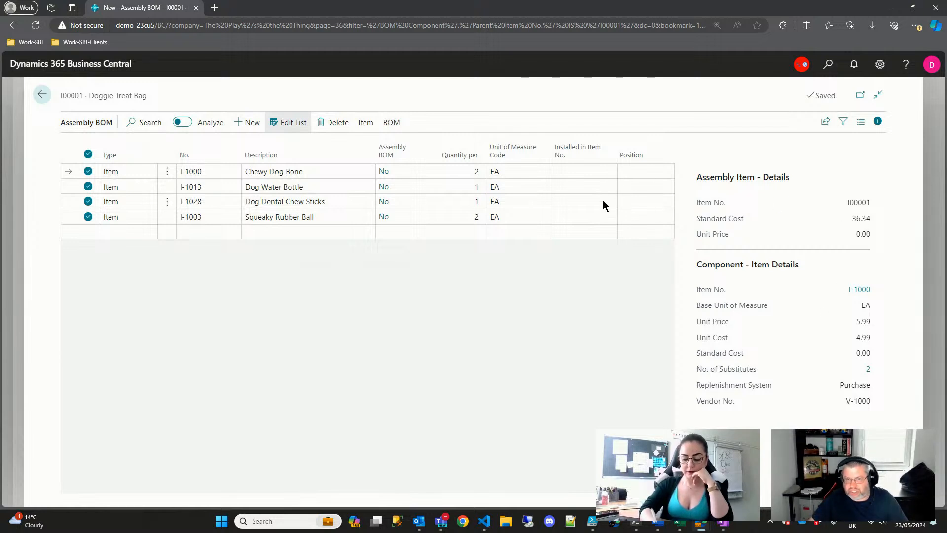
left_click(74, 184)
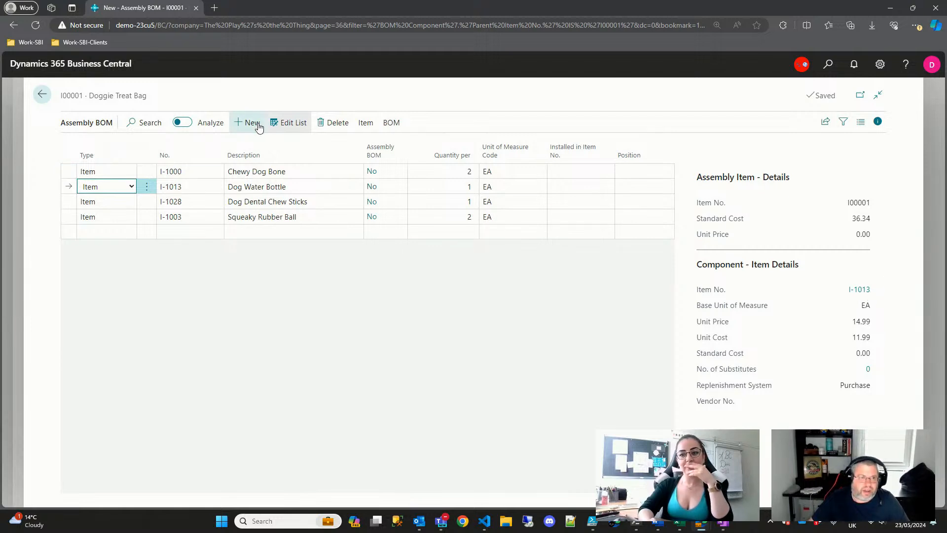
left_click(392, 123)
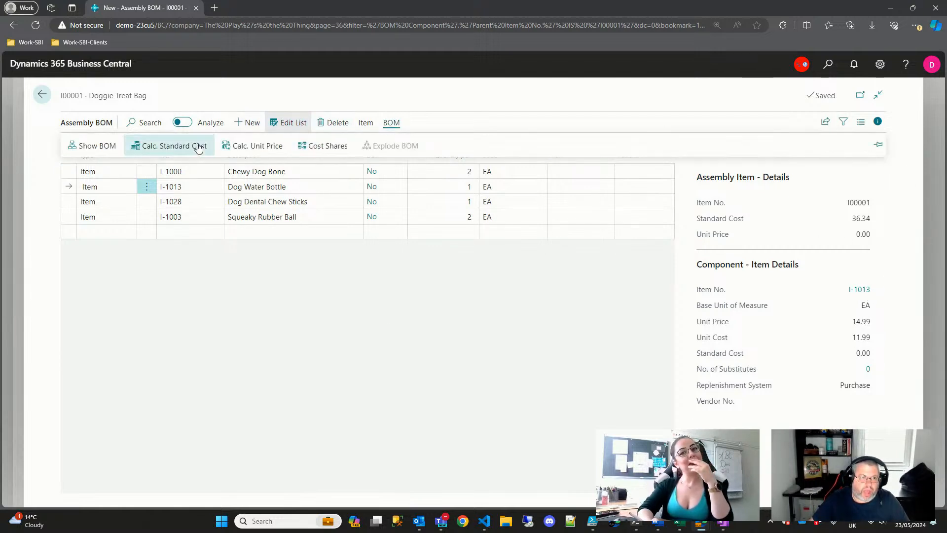
left_click(252, 146)
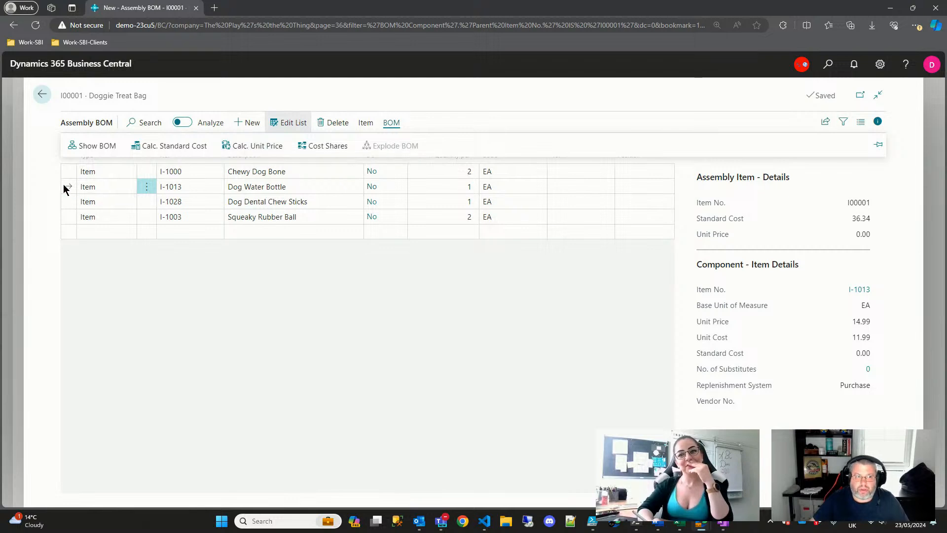
left_click(391, 123)
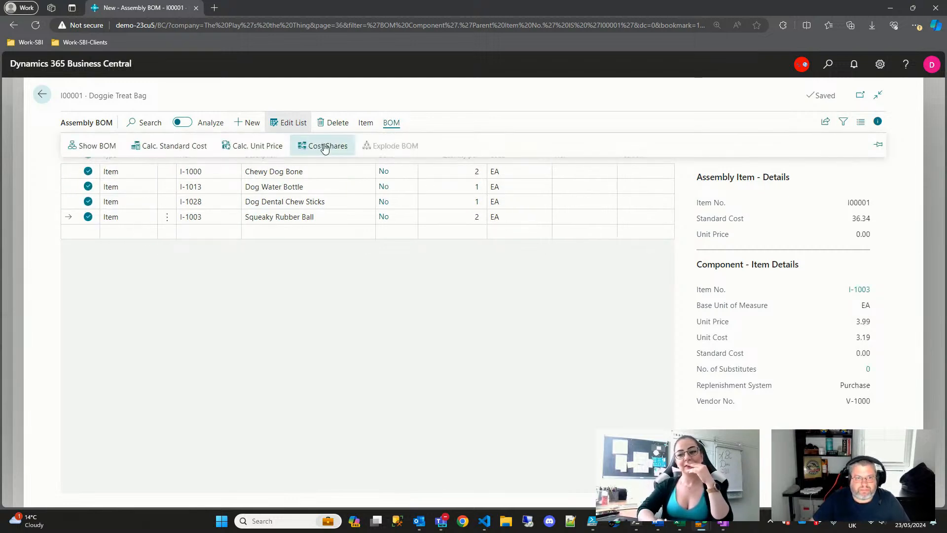
left_click(249, 146)
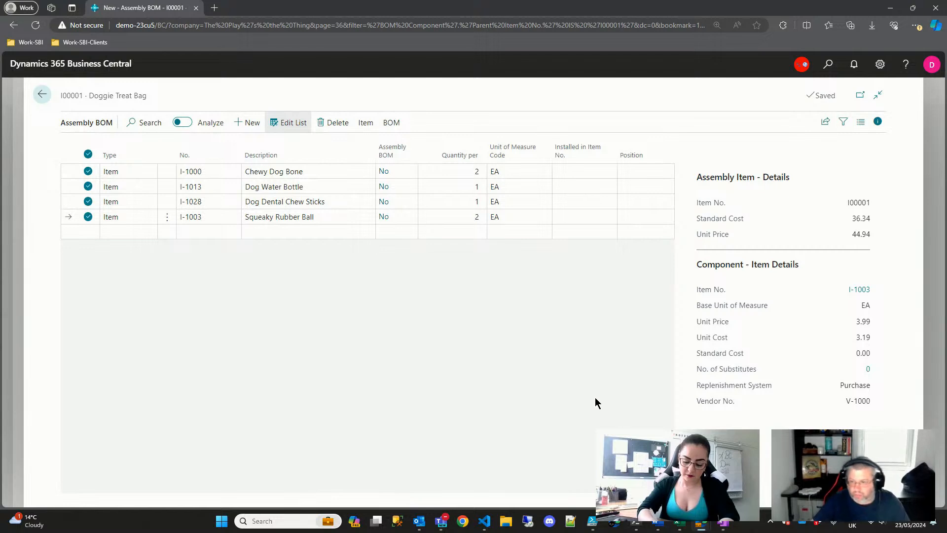
- Go back to the item card, review Planning's reordering policy unchanged, then return to Items
key("Escape")
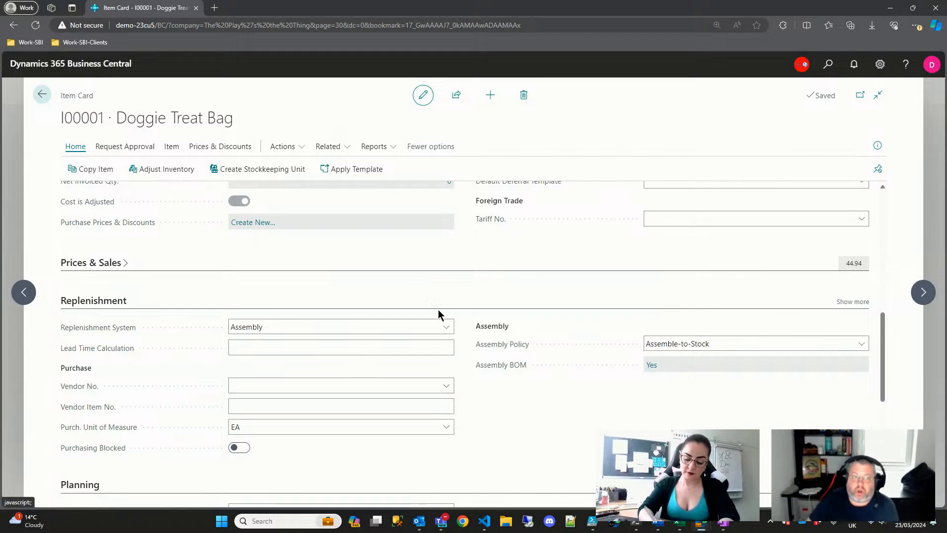
scroll(478, 417, "down", 4)
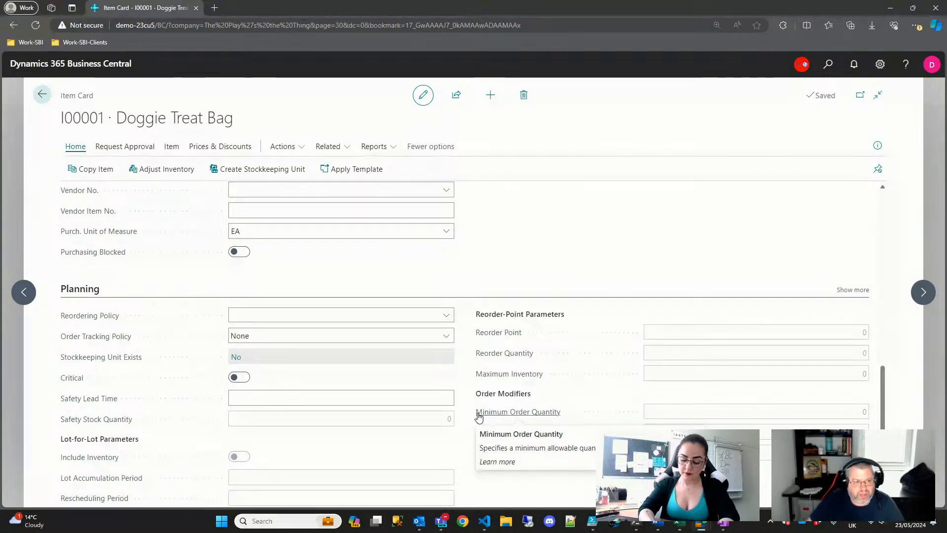
scroll(366, 390, "down", 1)
scroll(567, 429, "down", 1)
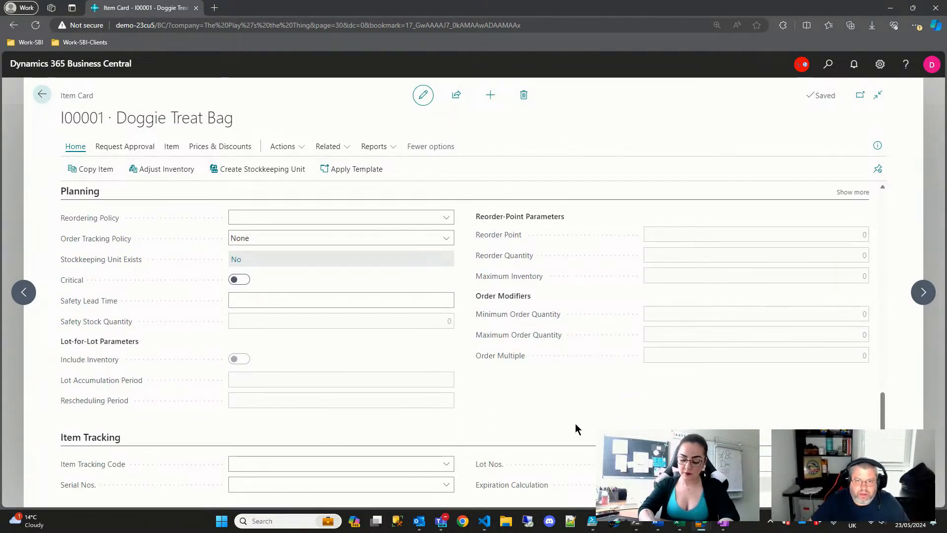
left_click(415, 216)
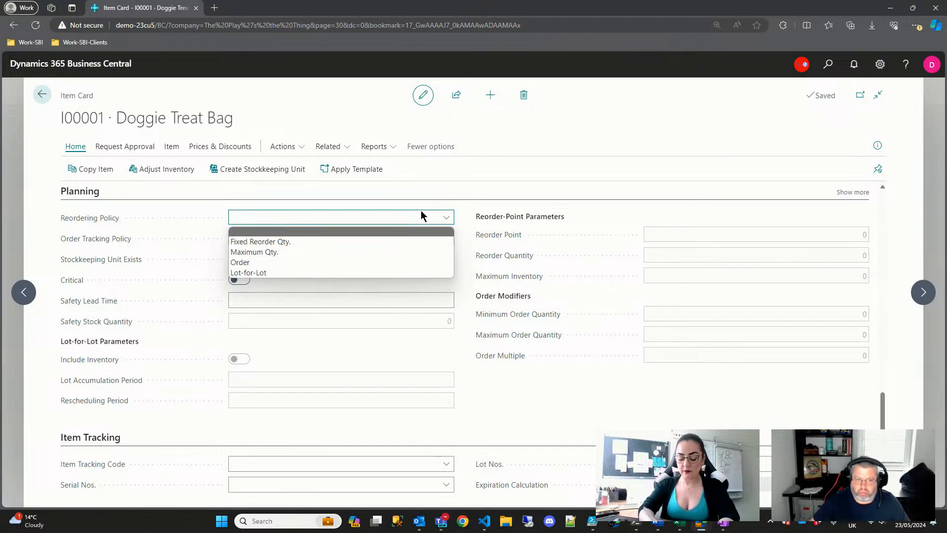
left_click(594, 434)
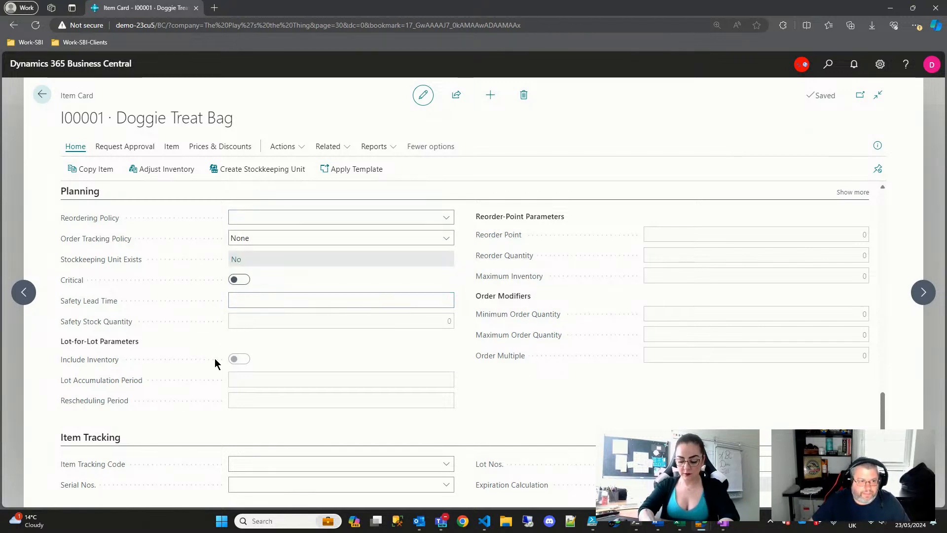
scroll(533, 419, "down", 1)
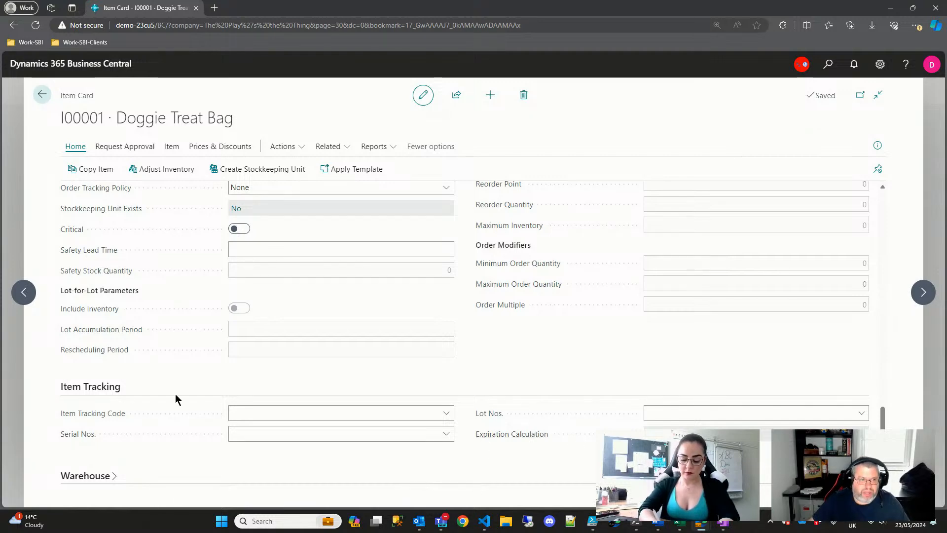
scroll(520, 383, "up", 15)
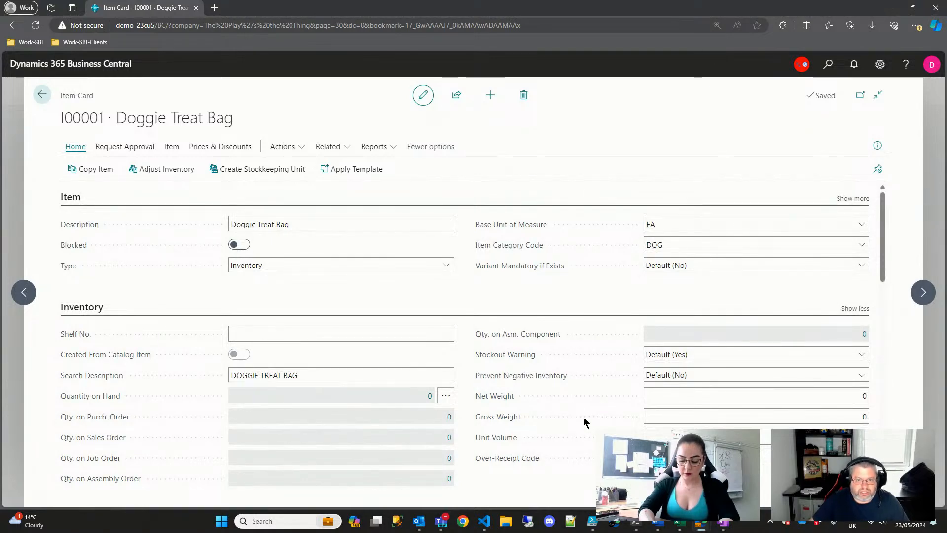
key("Escape")
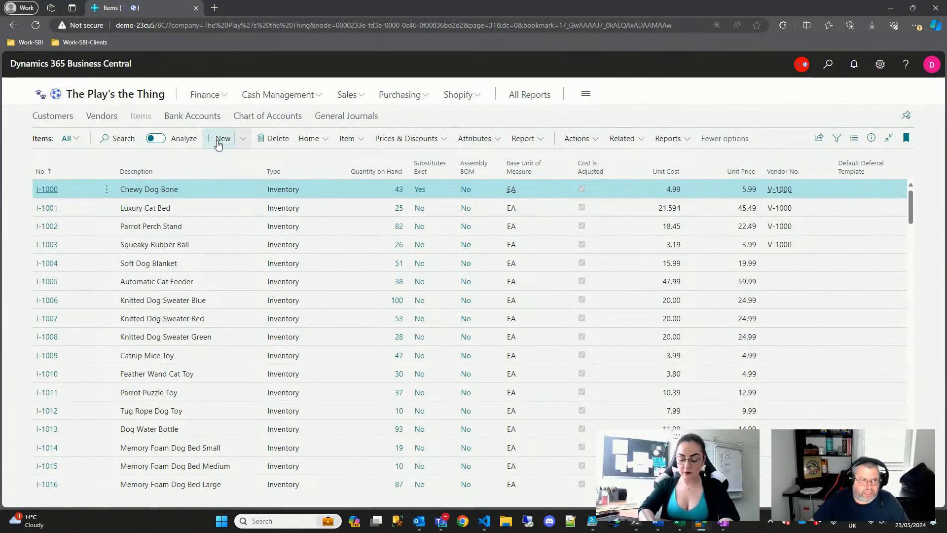
- Create a new item with the description 'Cat Toy Treat Bag'
left_click(218, 141)
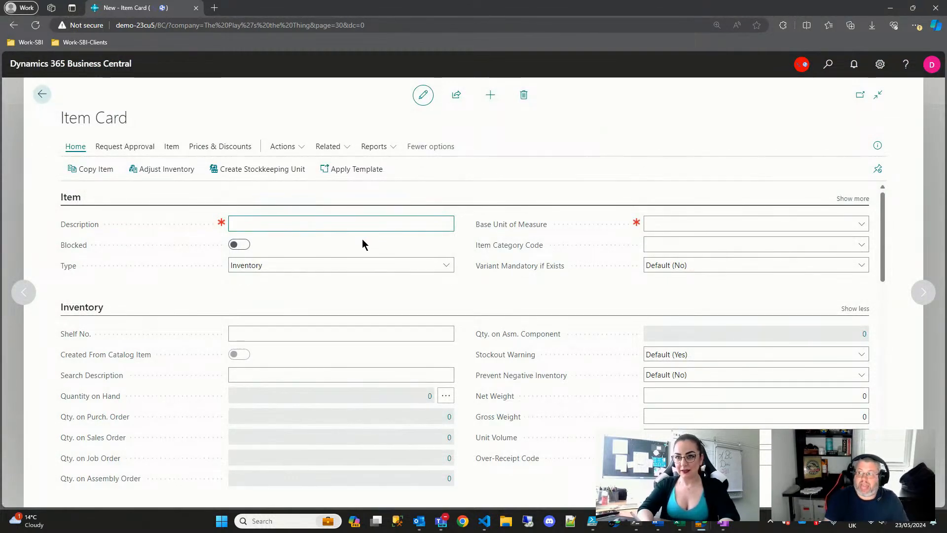
type("C")
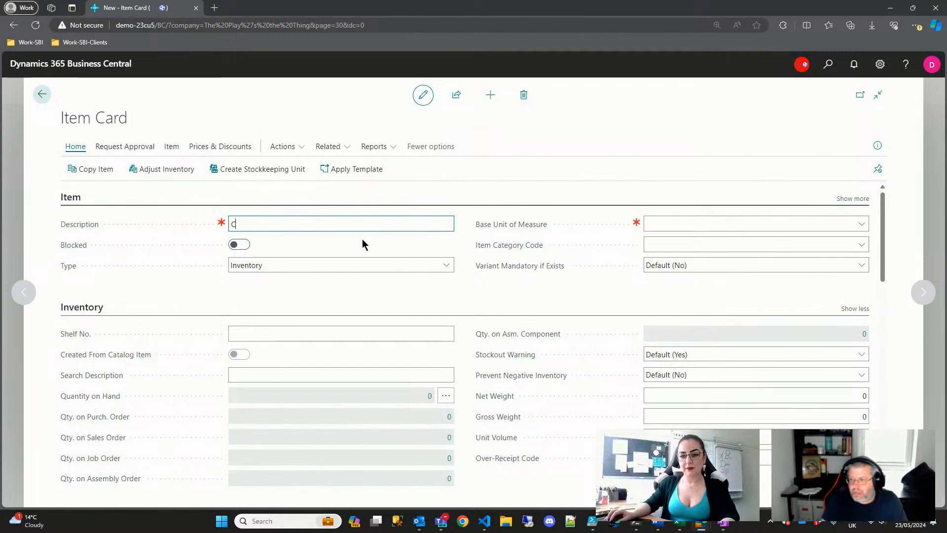
type("at Tr")
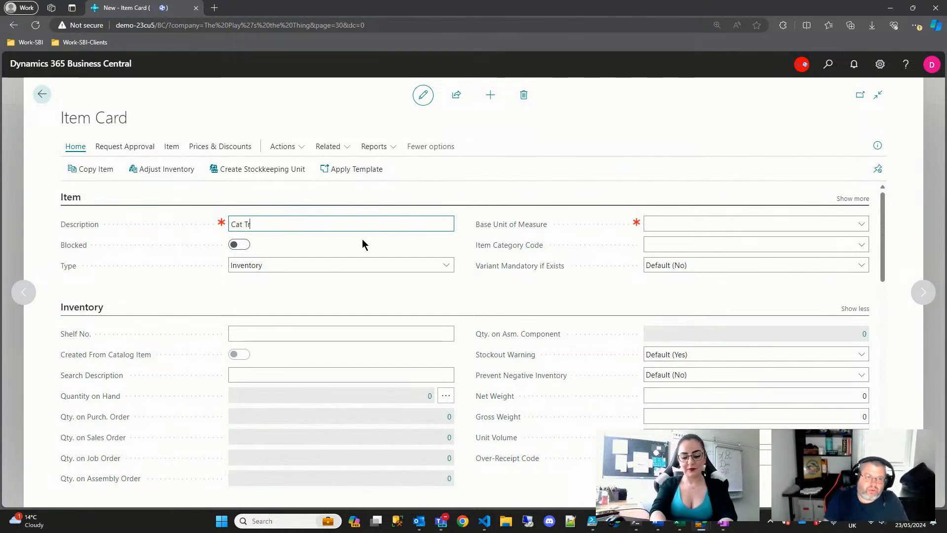
key("BackSpace")
type("oy Trea")
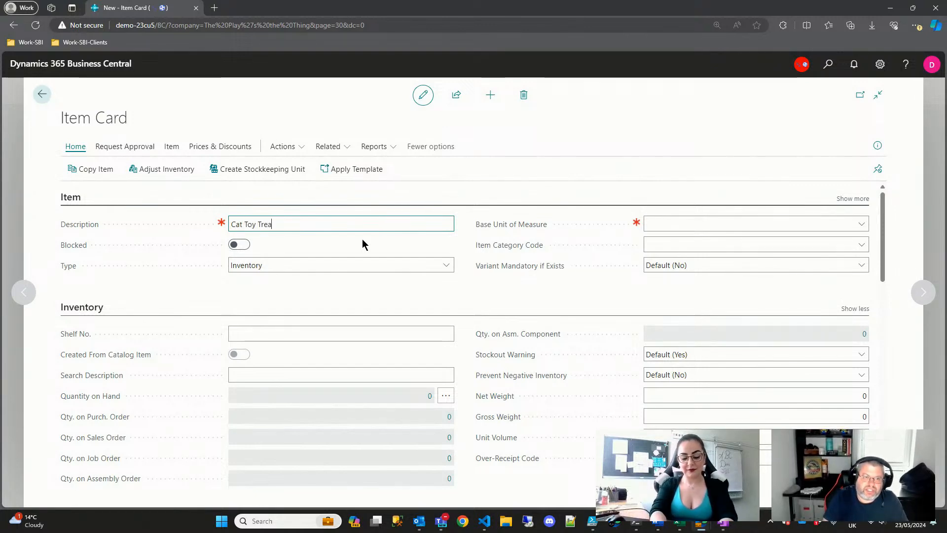
type("t bag")
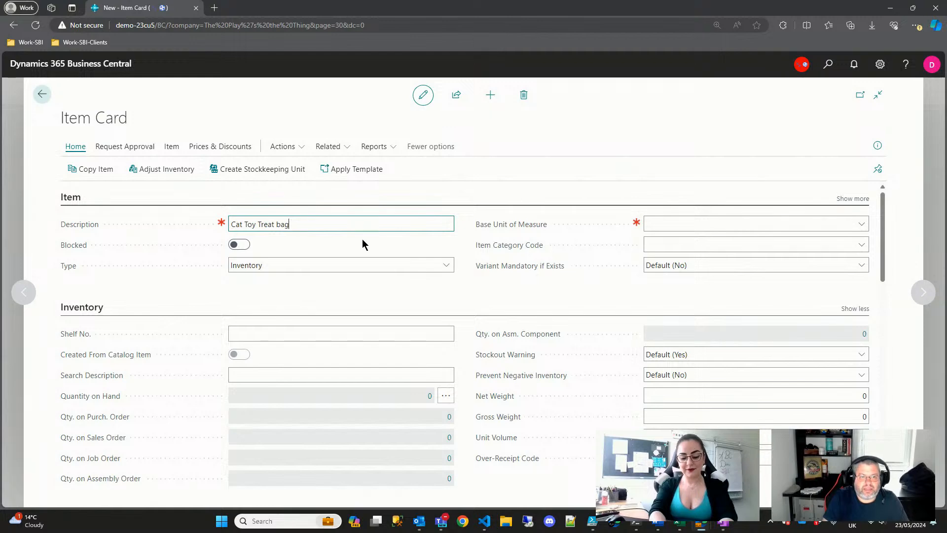
key("BackSpace")
key("BackSpace")
key("BackSpace")
type("B")
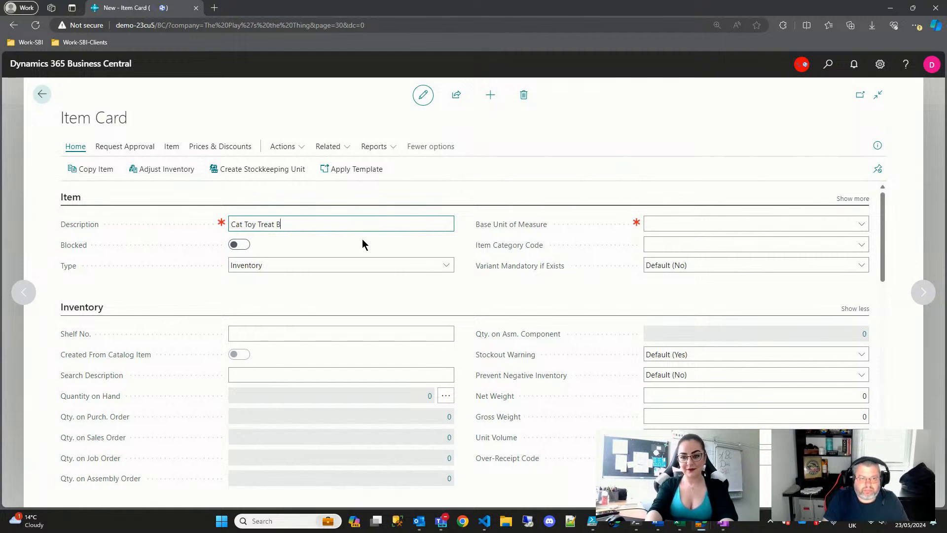
type("ag")
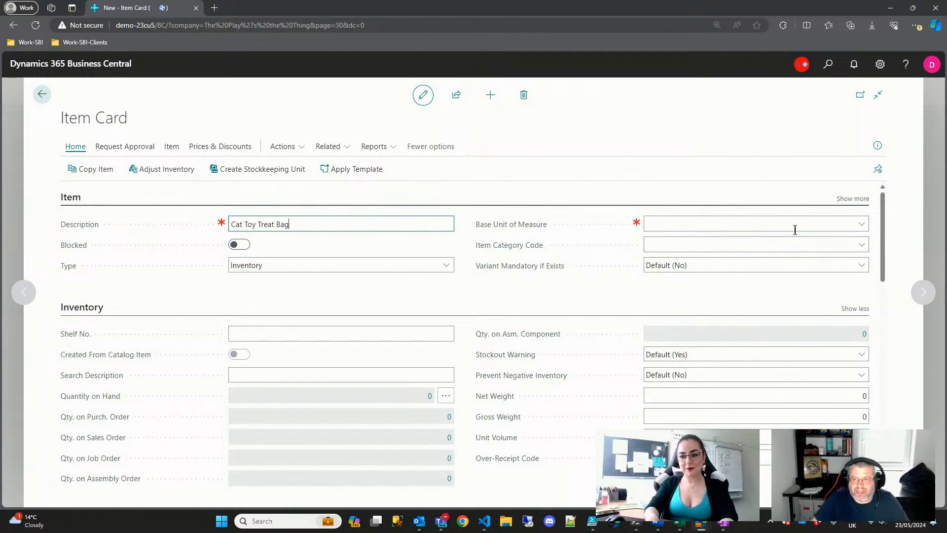
- Set base unit EA, item category CATS, and posting groups GOODS and NORMAL
left_click(867, 230)
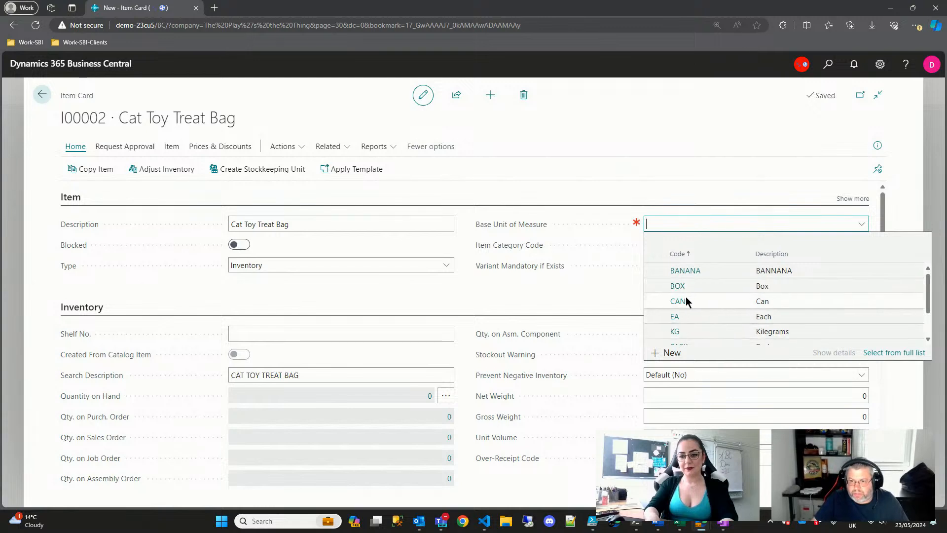
left_click(675, 317)
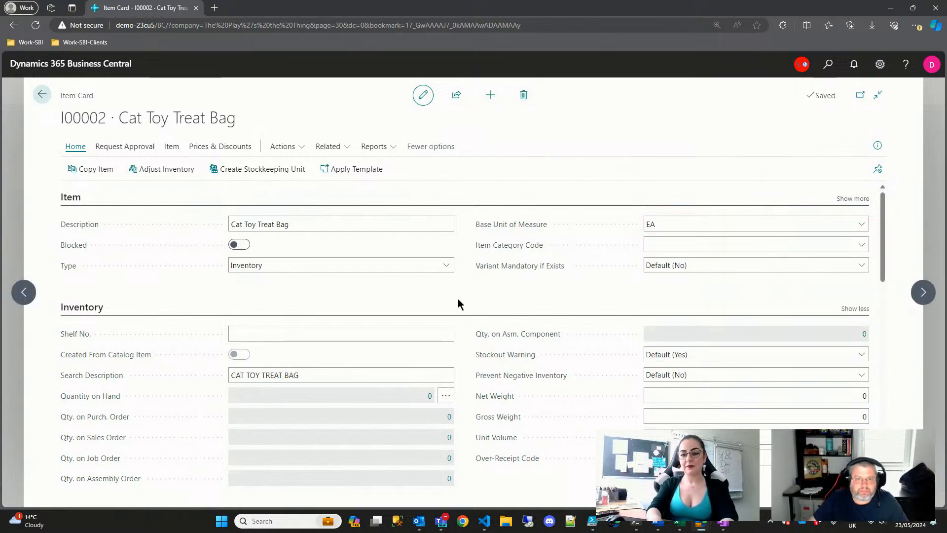
left_click(861, 245)
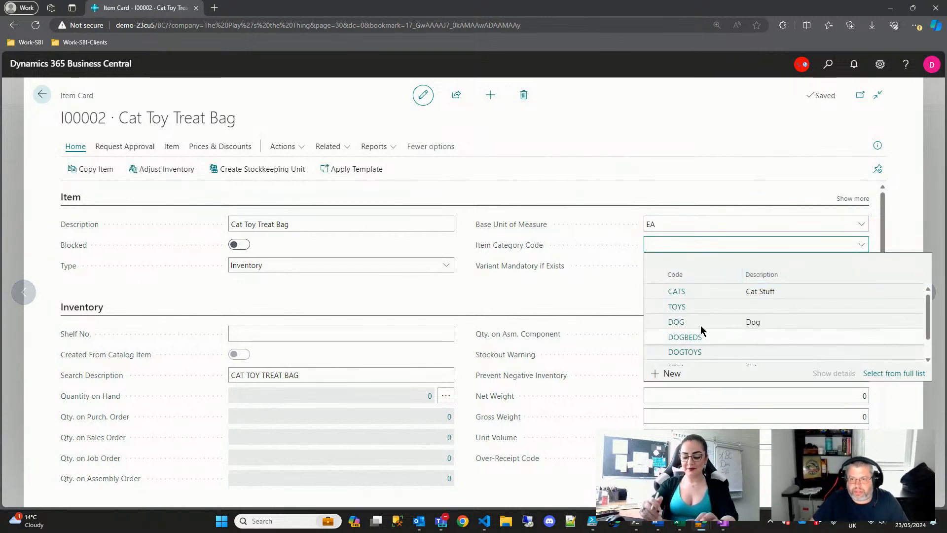
left_click(678, 291)
scroll(496, 296, "down", 3)
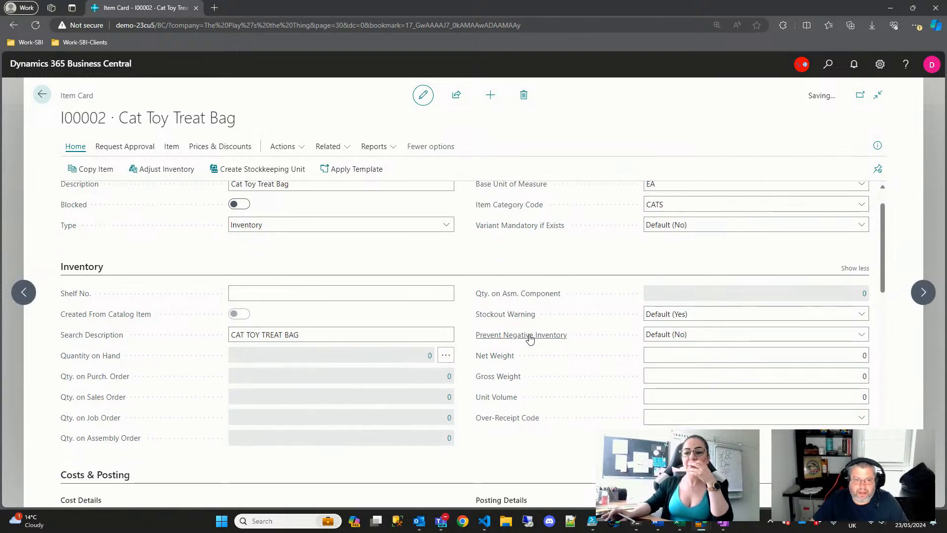
scroll(587, 345, "down", 2)
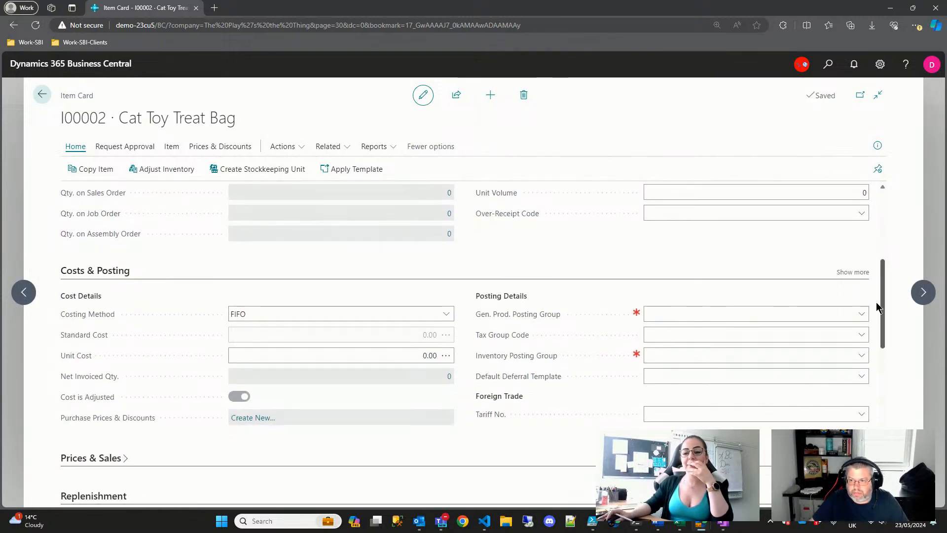
left_click(862, 316)
left_click(682, 362)
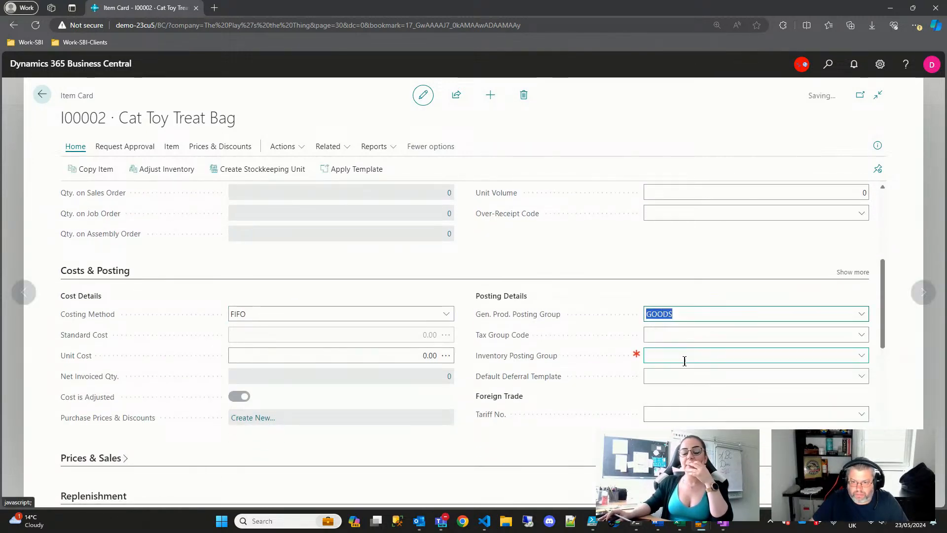
left_click(861, 355)
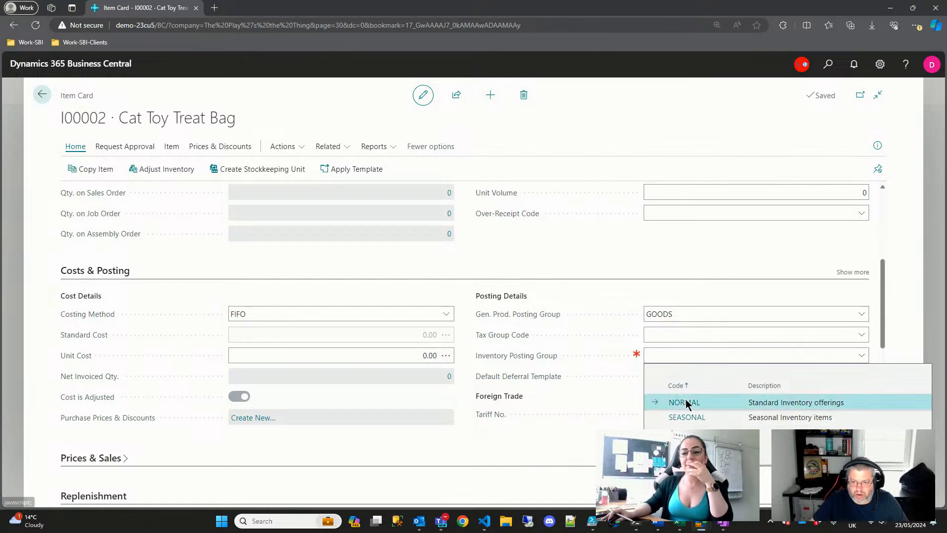
left_click(683, 402)
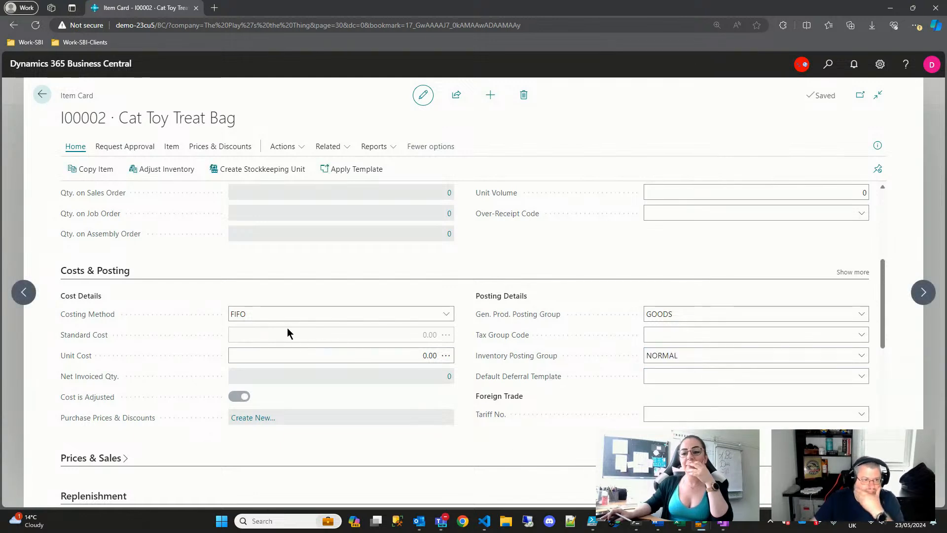
left_click(386, 352)
scroll(386, 352, "down", 4)
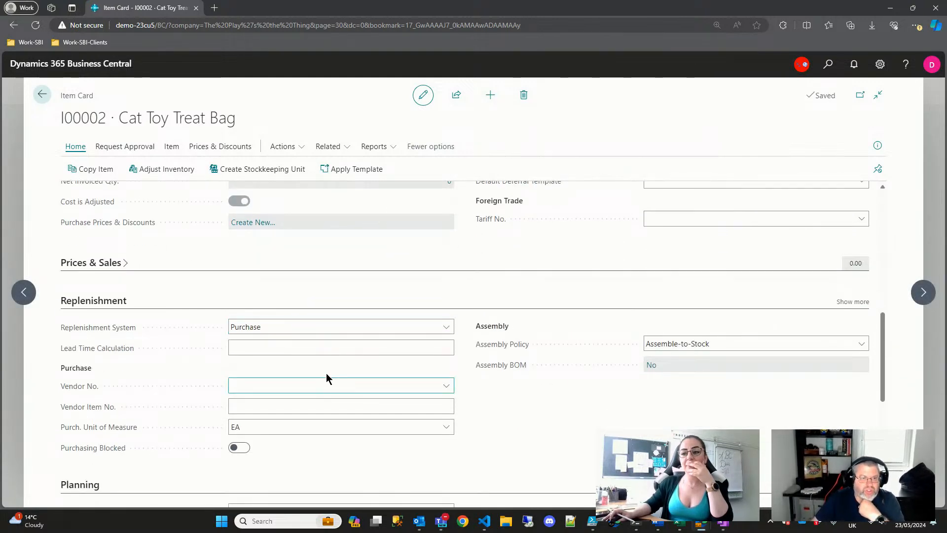
- Set Cat Toy Treat Bag's replenishment system to Assembly with an Assemble-to-Order policy
left_click(294, 333)
left_click(272, 362)
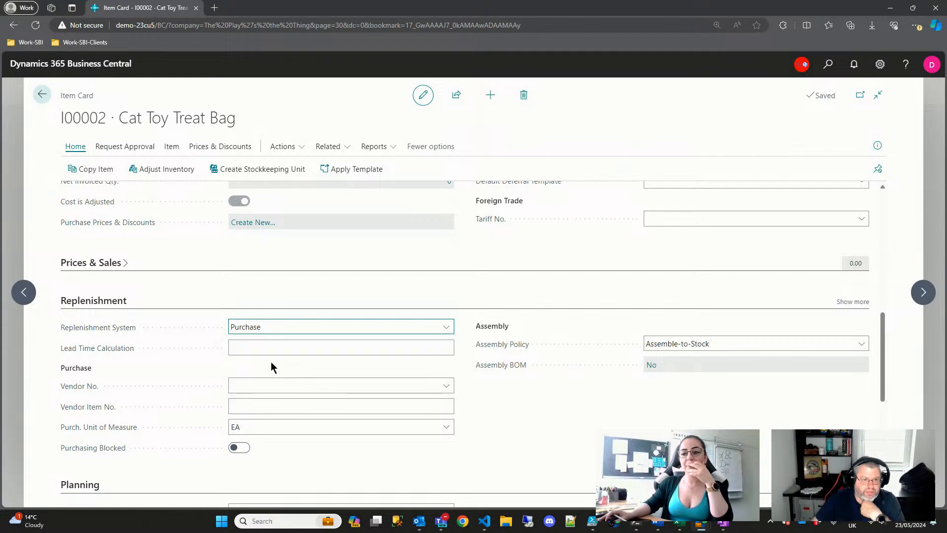
left_click(695, 344)
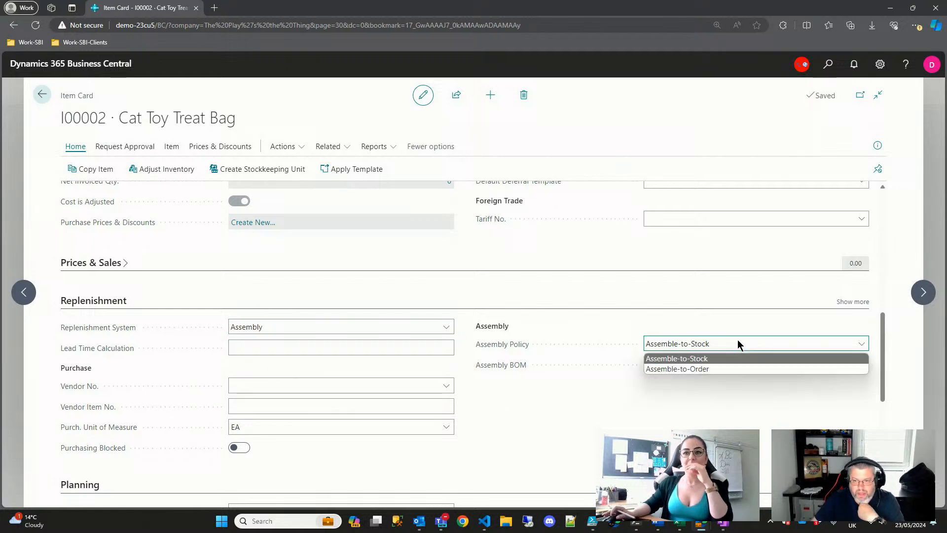
left_click(697, 370)
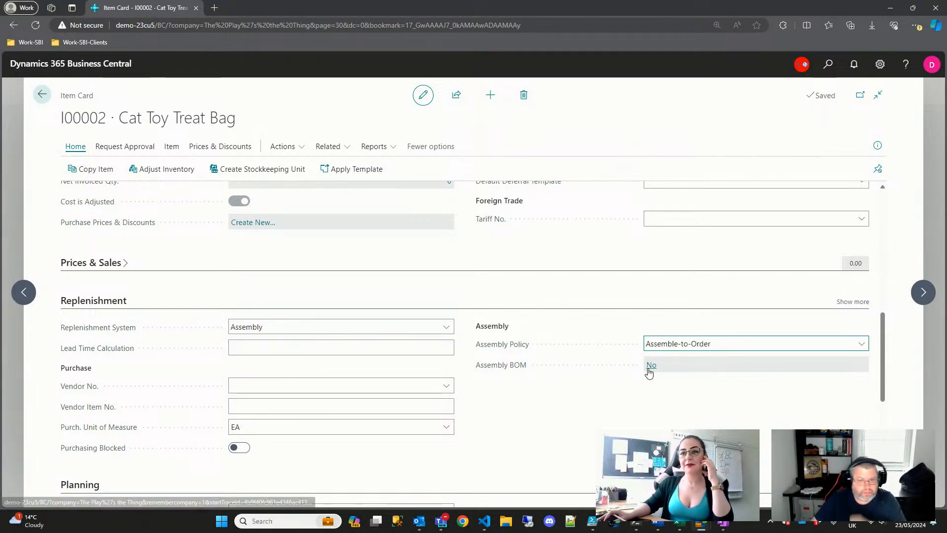
- In the empty assembly BOM, add Catnip Mice Toy (I-1009) as an Item component
left_click(651, 365)
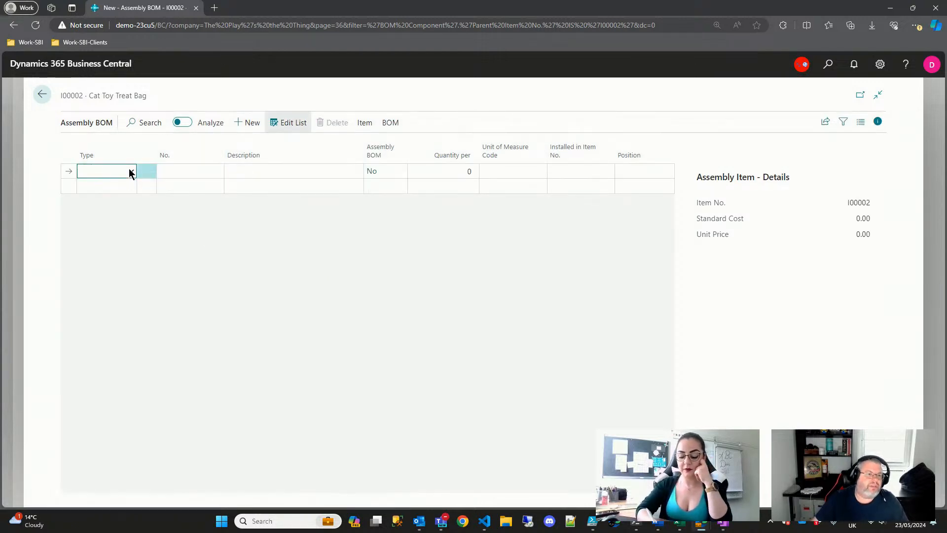
left_click(129, 169)
left_click(113, 194)
left_click(197, 172)
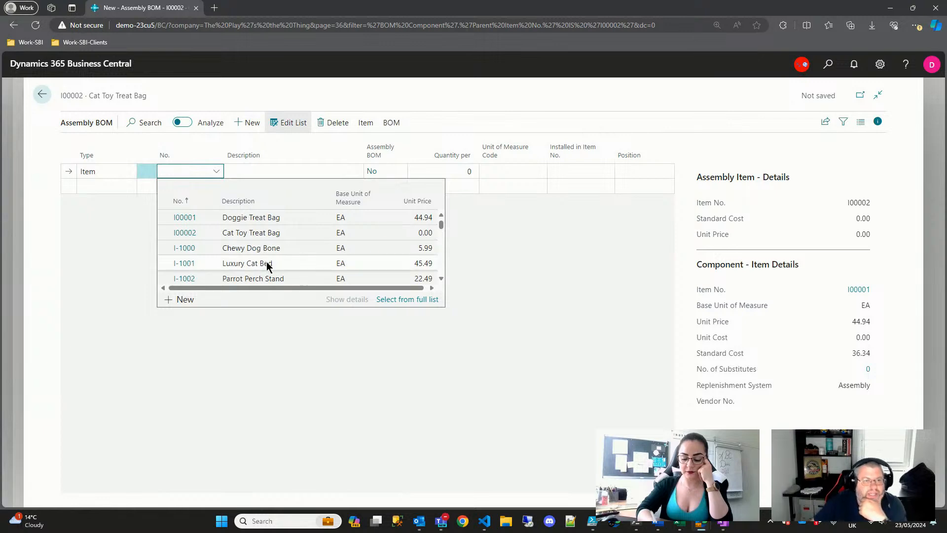
scroll(267, 267, "down", 1)
scroll(267, 264, "down", 1)
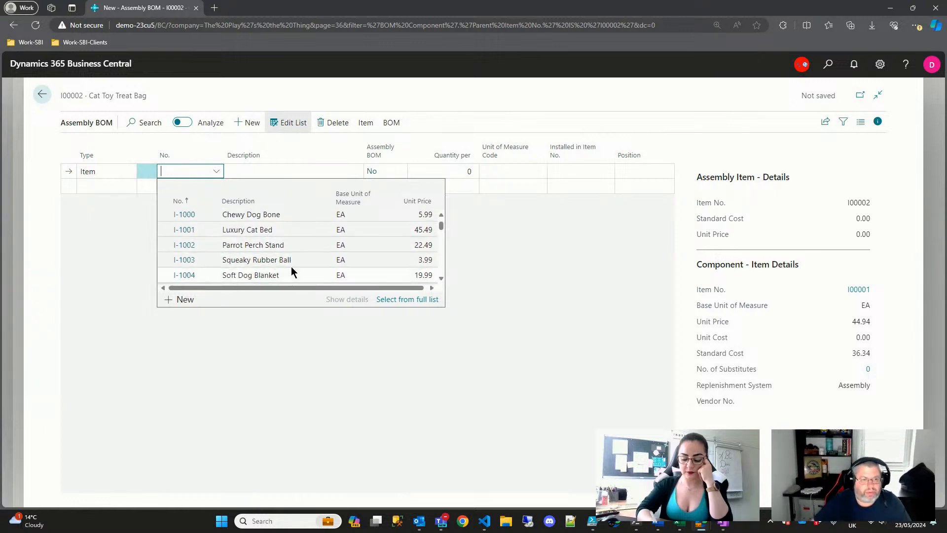
type("cat")
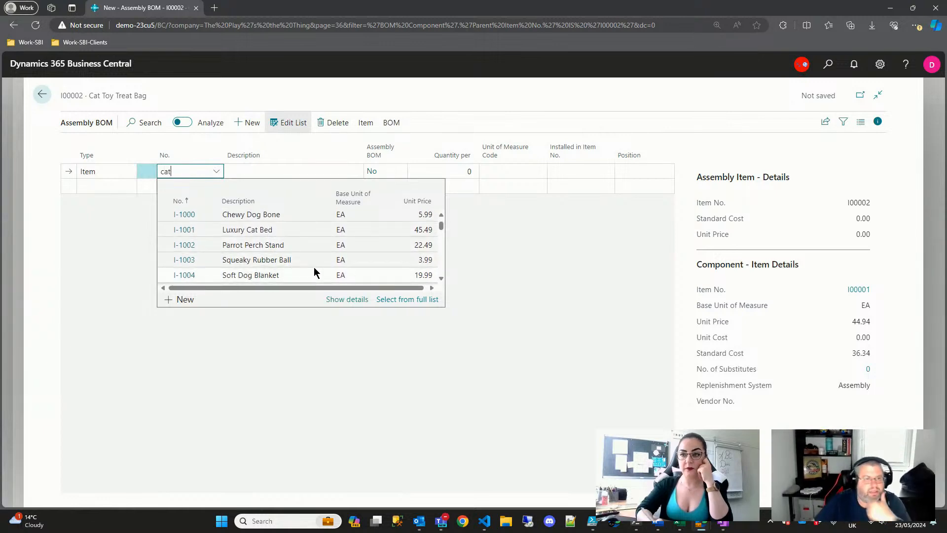
scroll(308, 251, "down", 1)
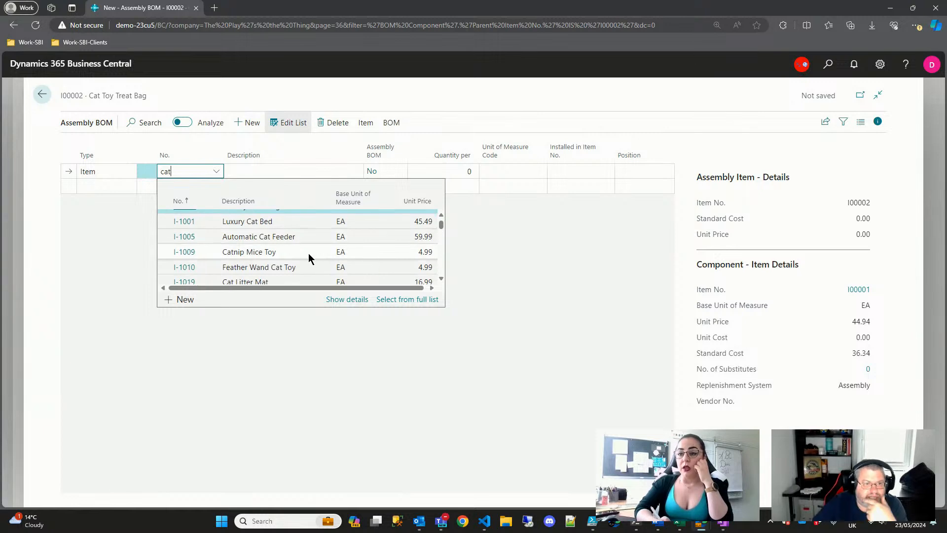
left_click(183, 252)
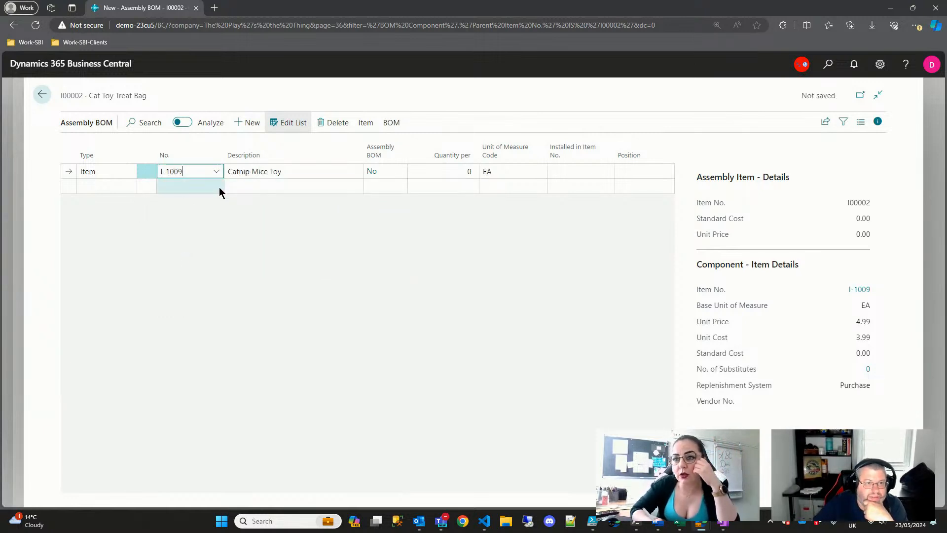
- Start a second BOM line of type Item and bring up its item list
left_click(219, 192)
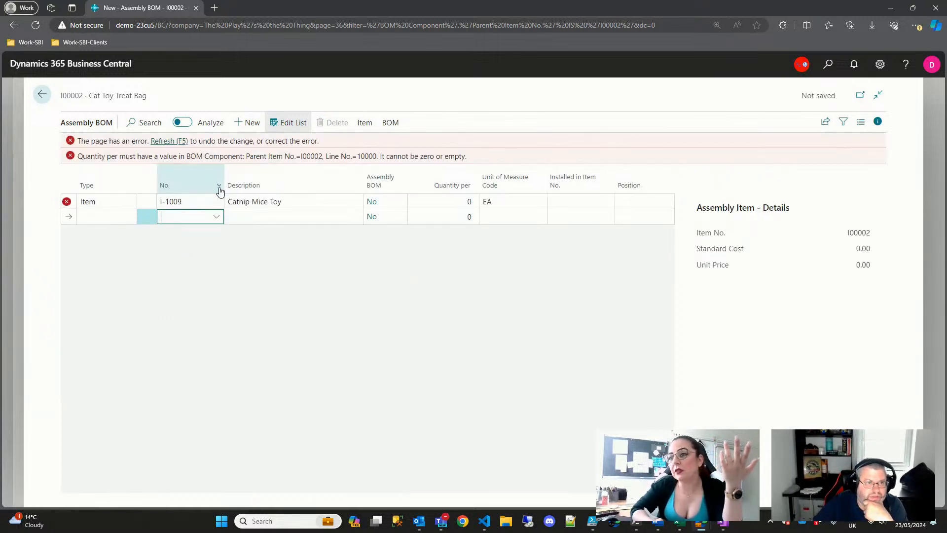
left_click(126, 214)
left_click(111, 240)
left_click(217, 218)
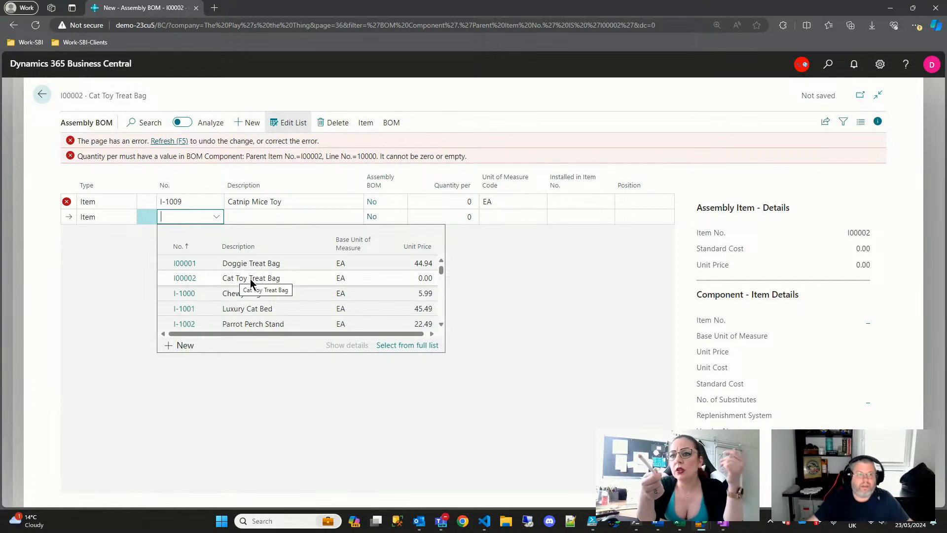
- Leave the item lookup without choosing an item and decline the unsaved-changes prompt
left_click(93, 290)
key("Escape")
left_click(574, 317)
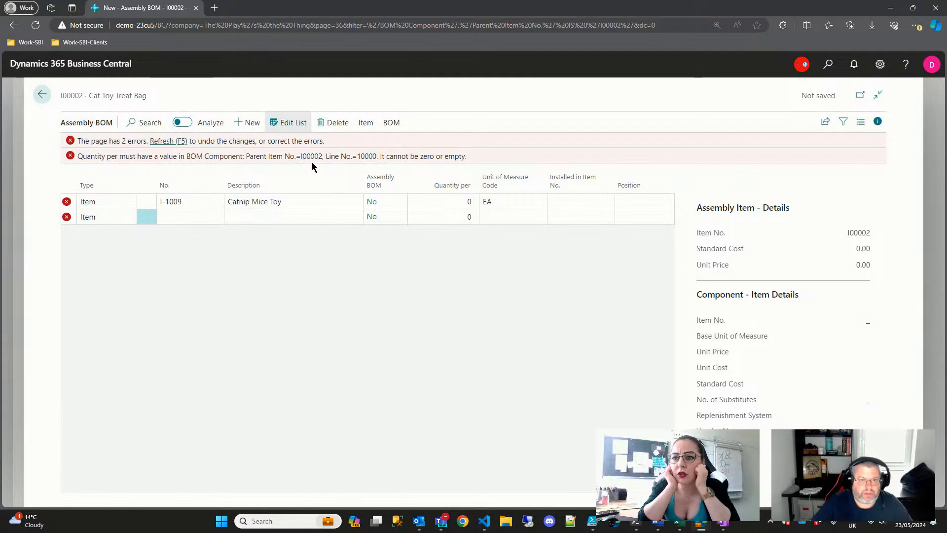
key("ctrl+F1")
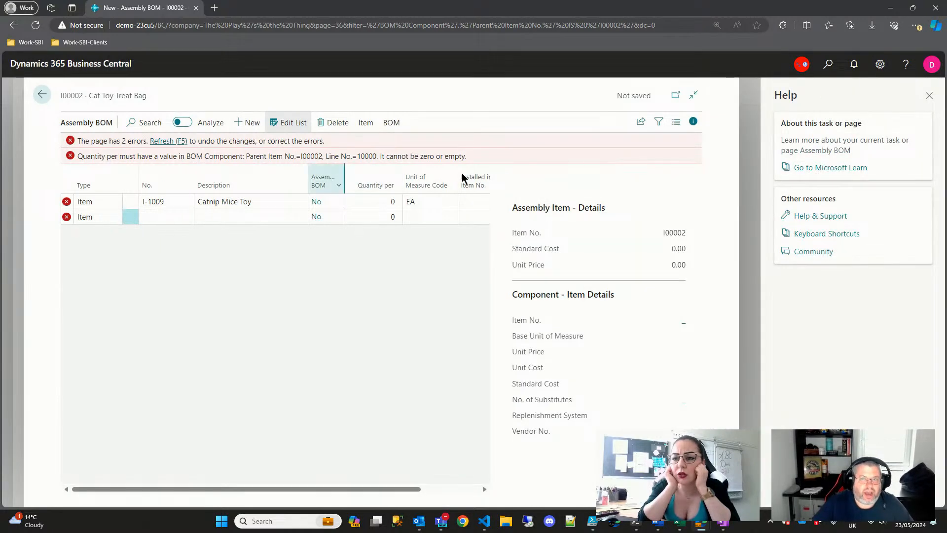
left_click(929, 95)
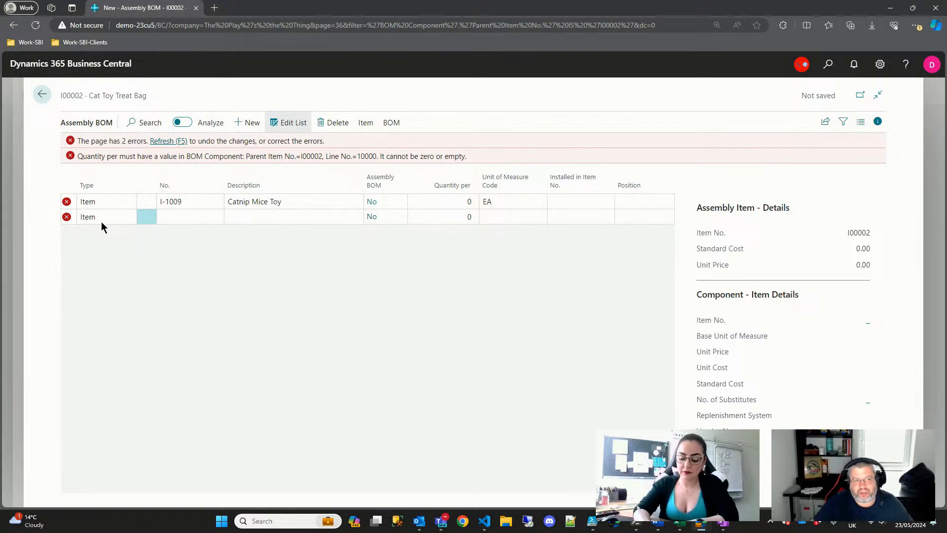
- Set Catnip Mice Toy's quantity per to 2 and refresh to discard the erroneous empty line
left_click(430, 218)
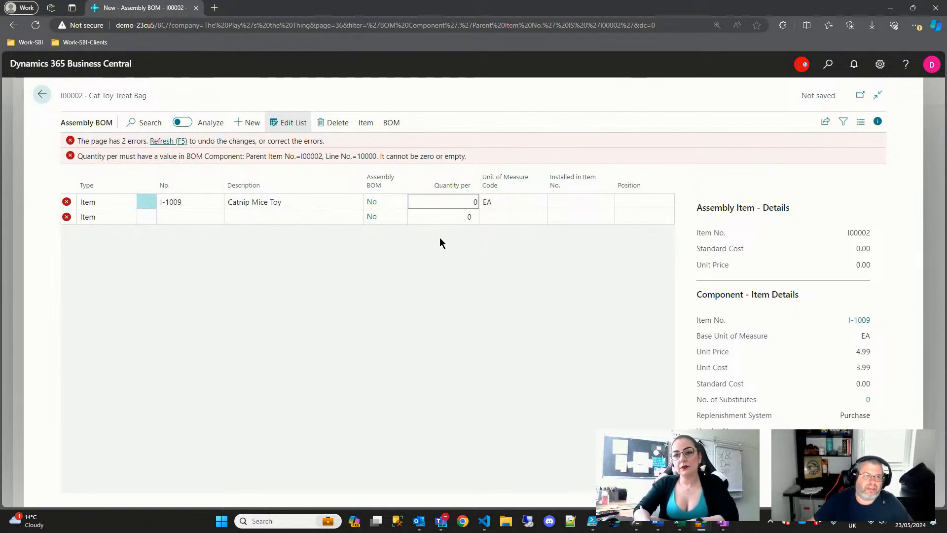
left_click_drag(472, 202, 486, 202)
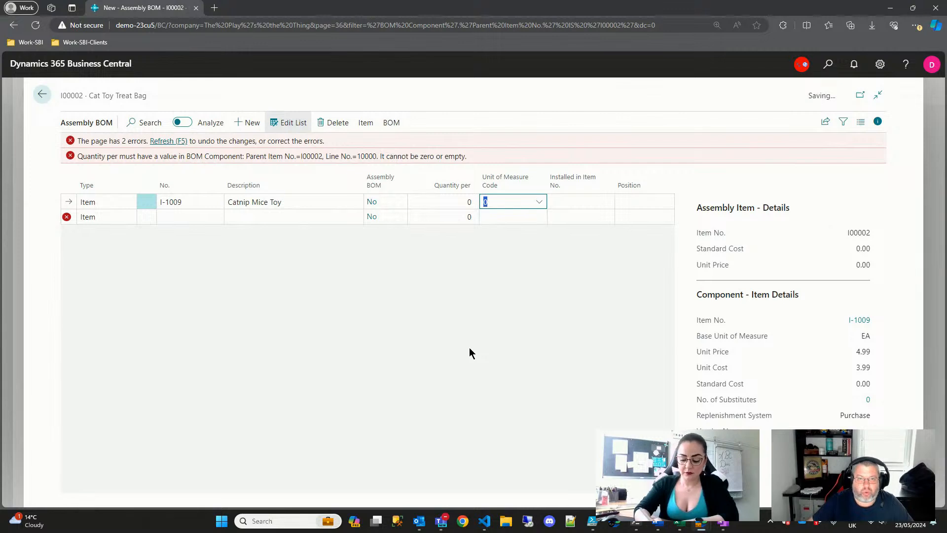
key("shift+Tab")
key("Tab")
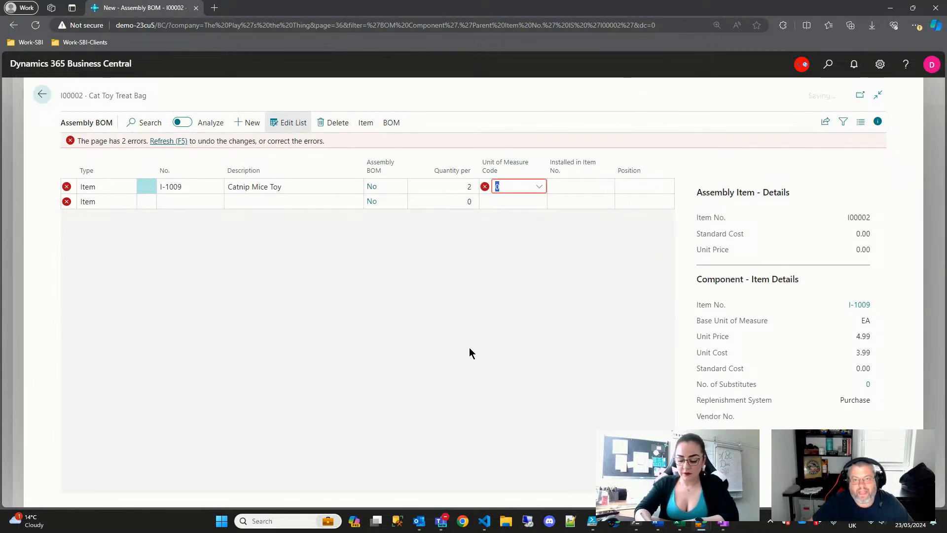
left_click(469, 348)
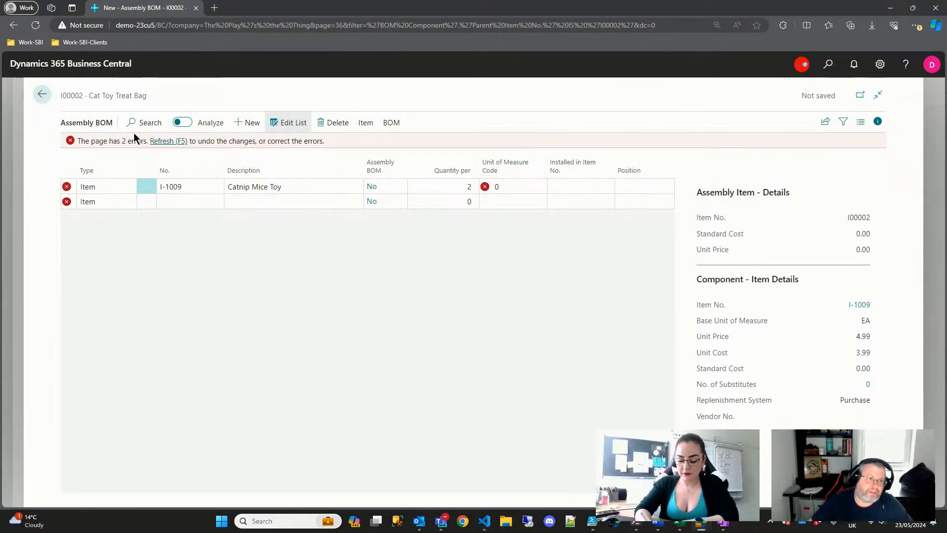
left_click(172, 142)
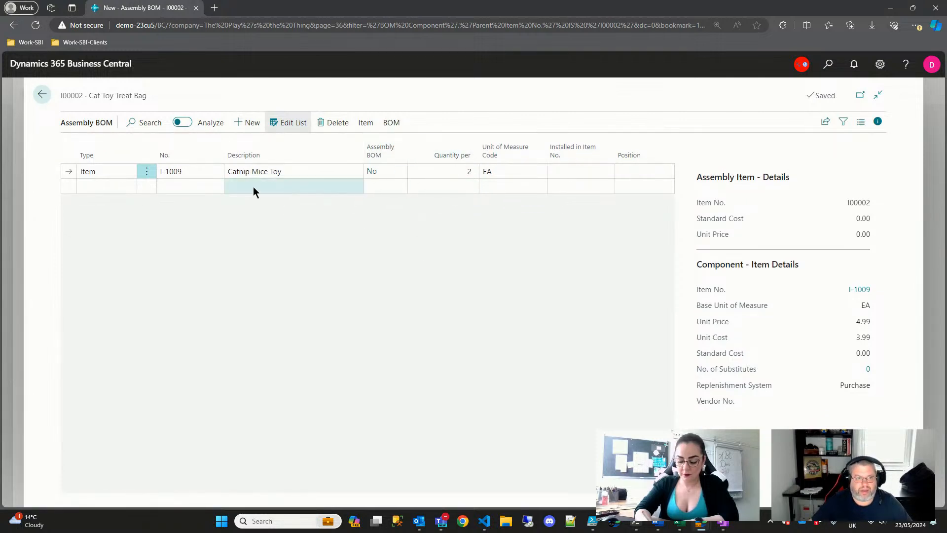
left_click(111, 188)
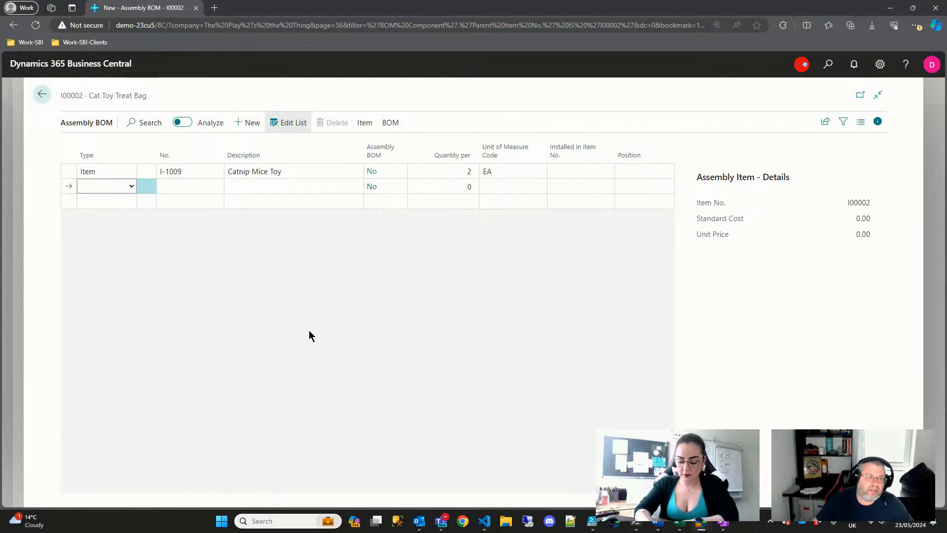
- Add Catnip Spray (I-1060), found by typing 'cat', with quantity per 1, then begin a third line
key("Tab")
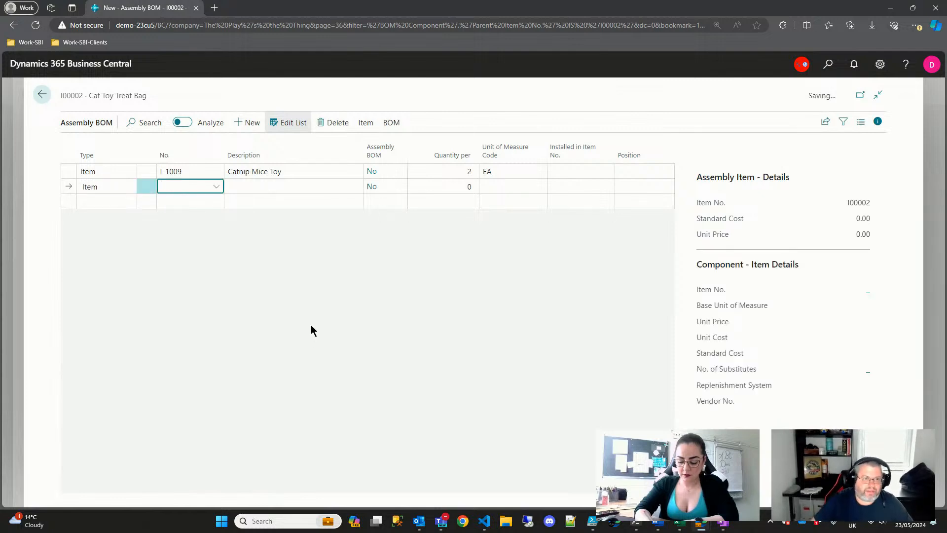
type("ca")
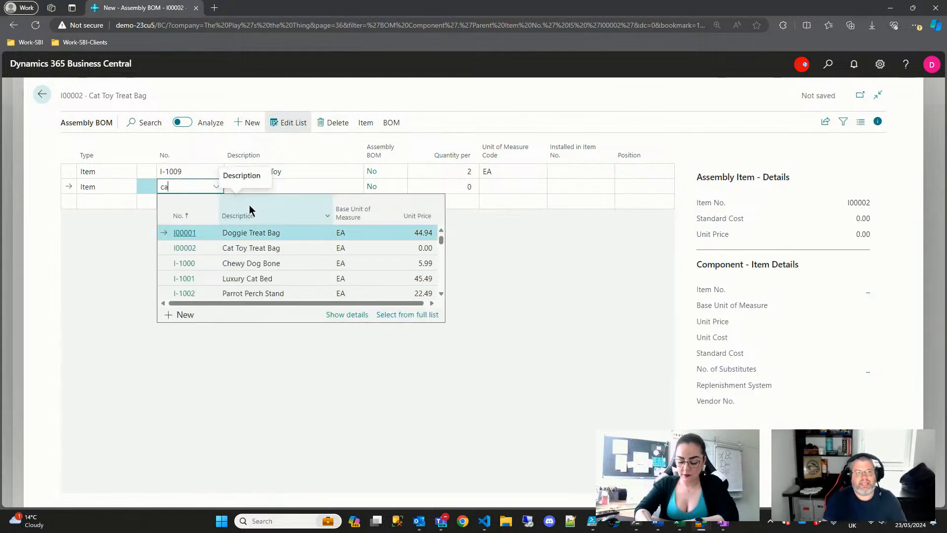
type("t")
scroll(297, 281, "down", 1)
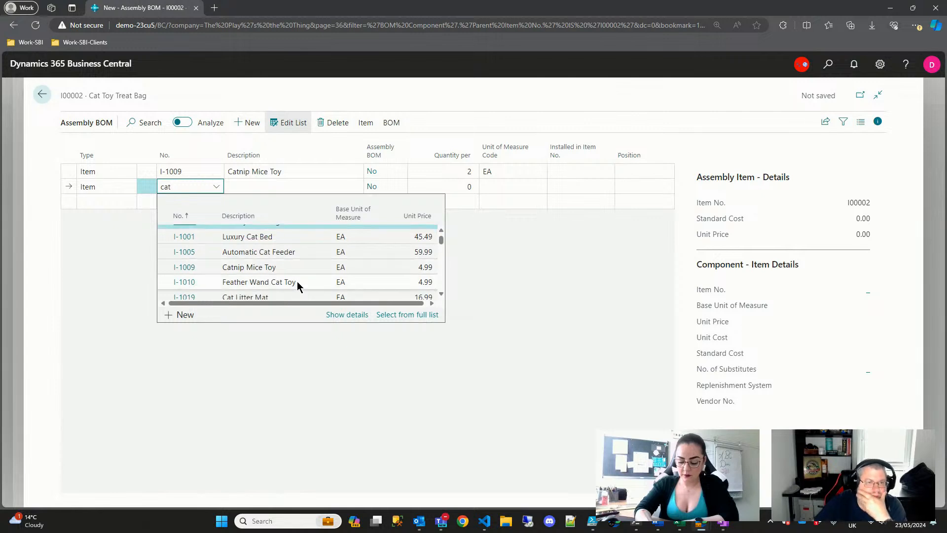
scroll(313, 270, "down", 4)
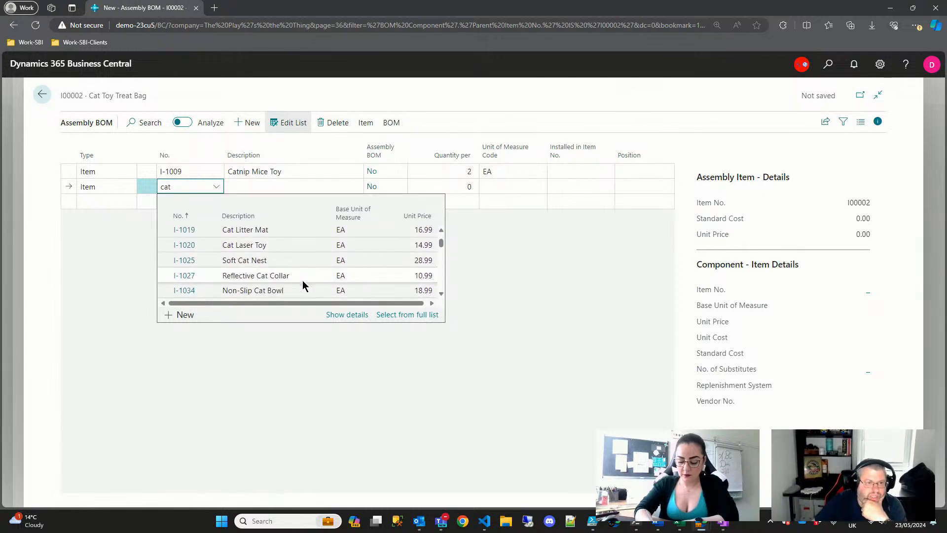
scroll(290, 257, "down", 2)
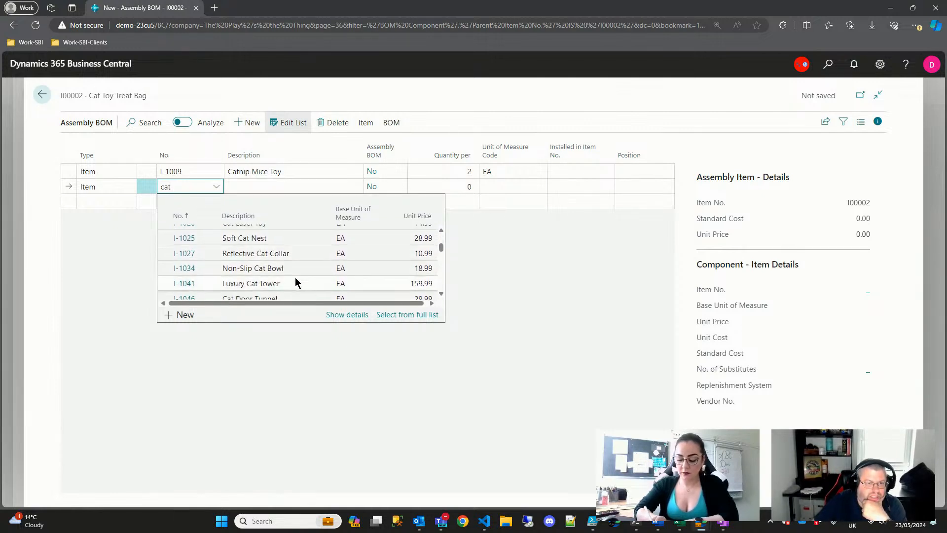
scroll(295, 277, "down", 5)
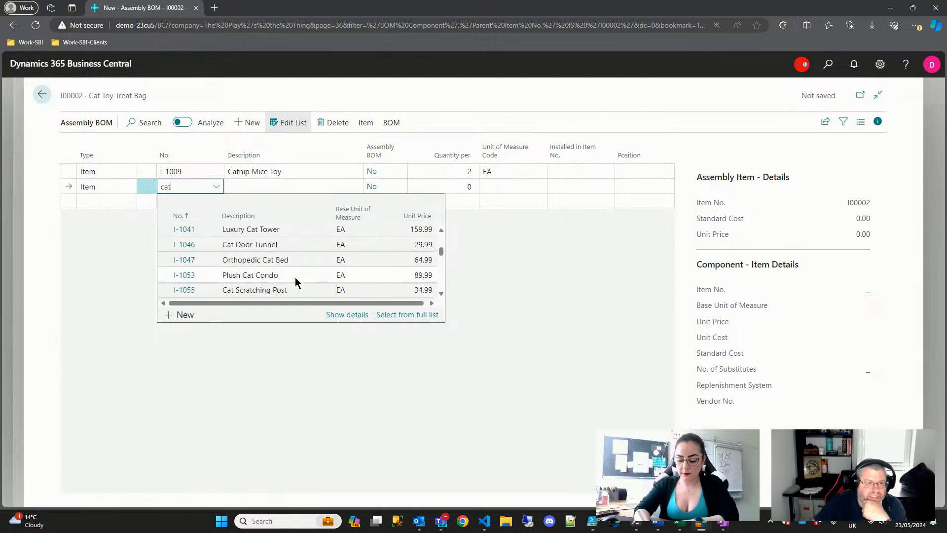
scroll(295, 280, "down", 2)
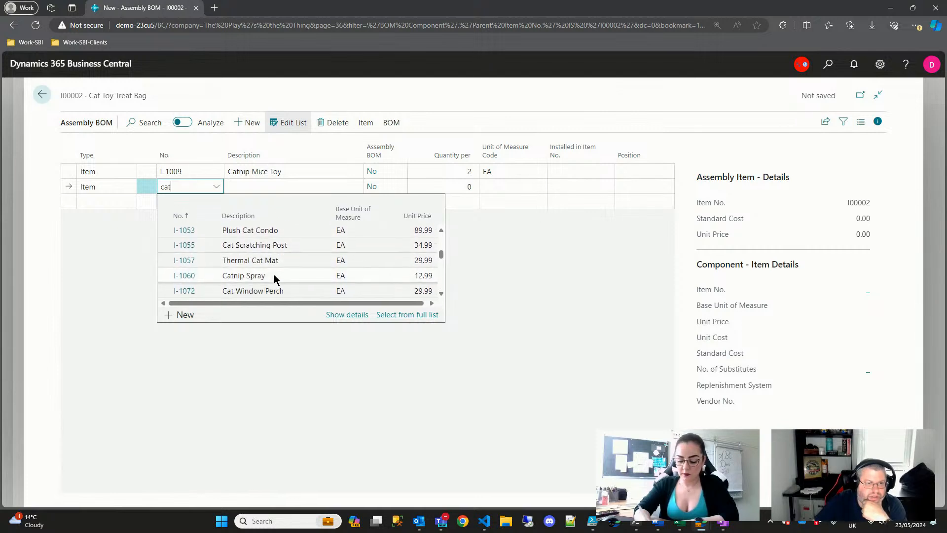
left_click(186, 274)
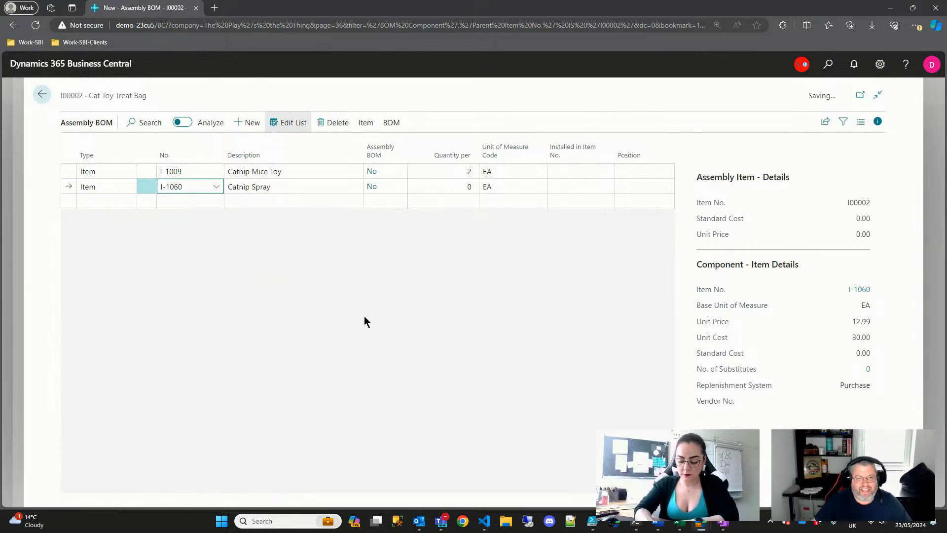
key("Tab")
type("1")
key("Tab")
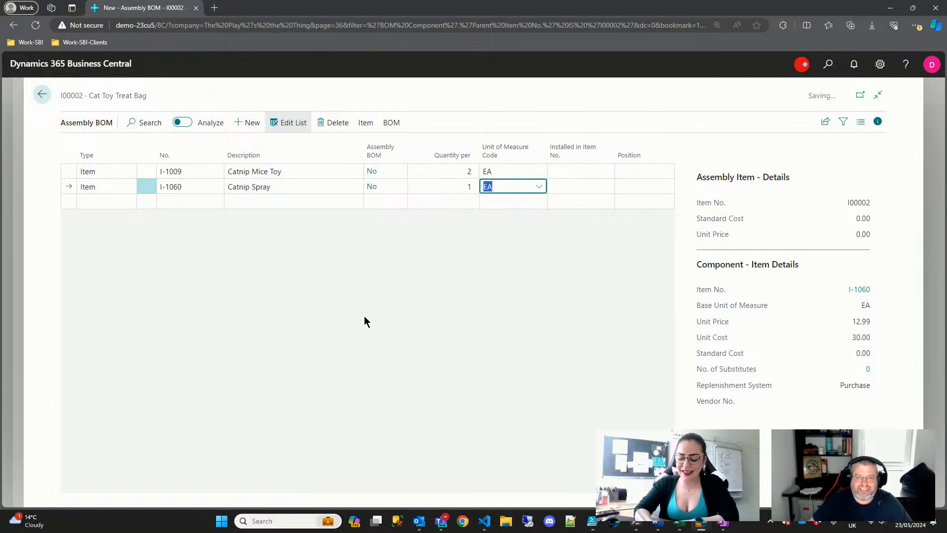
key("Return")
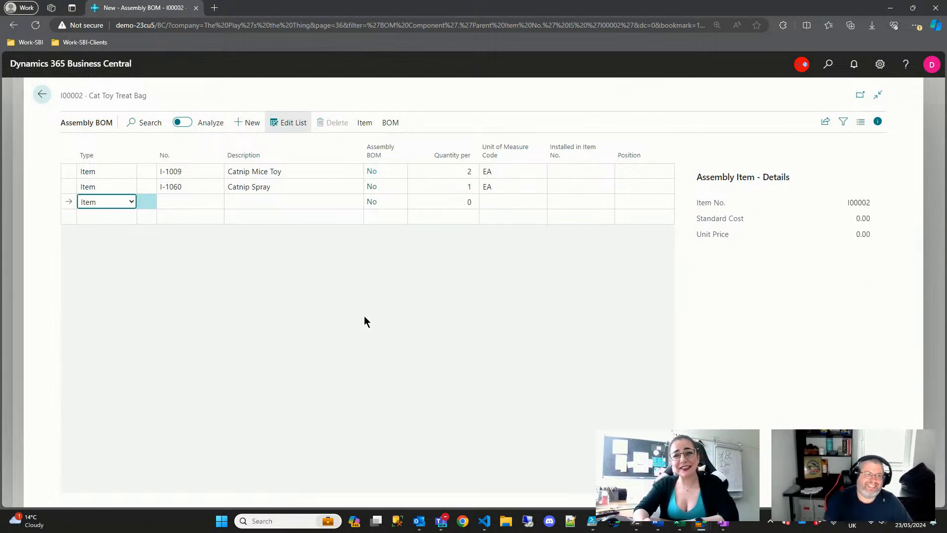
key("Tab")
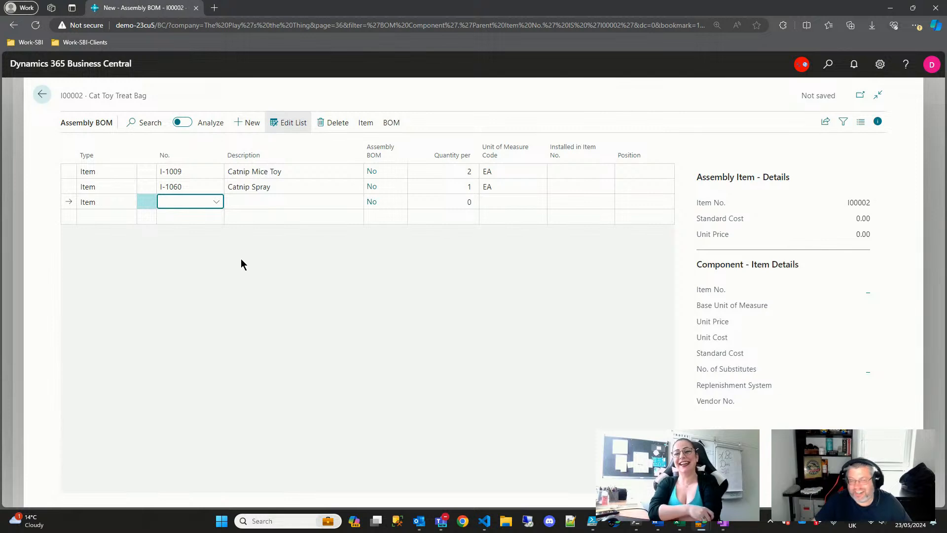
- Search the item list for 'cat' and choose Cat Jingle Bell Ball (I-1156) for the third line
left_click(217, 203)
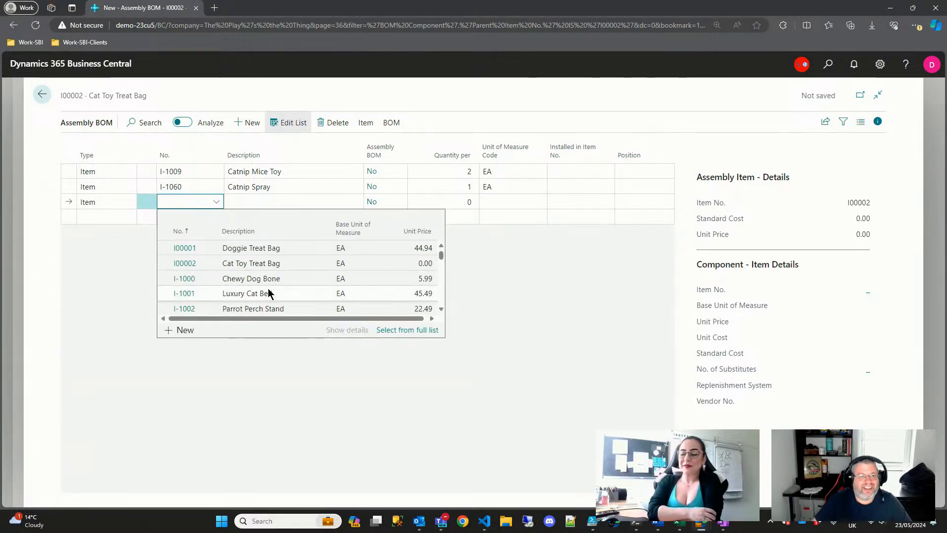
scroll(268, 288, "up", 3)
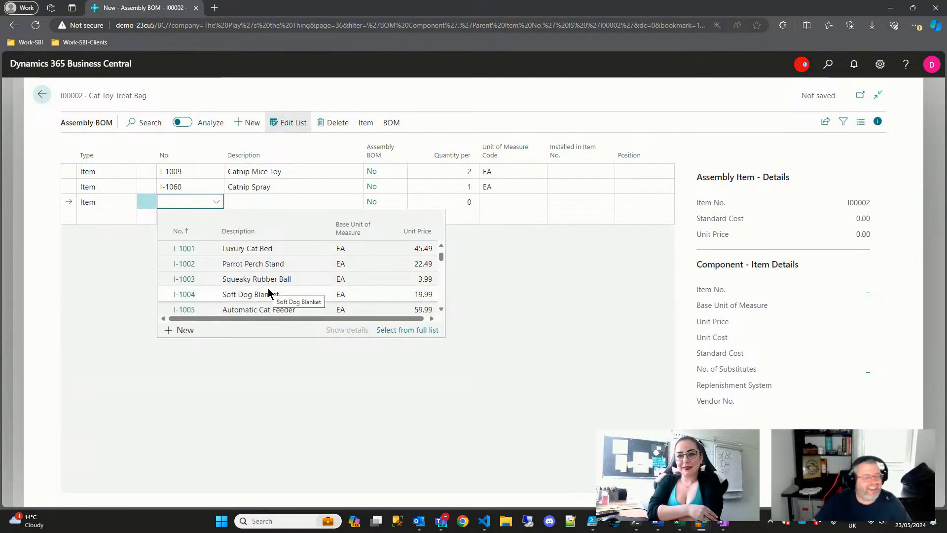
scroll(269, 293, "down", 4)
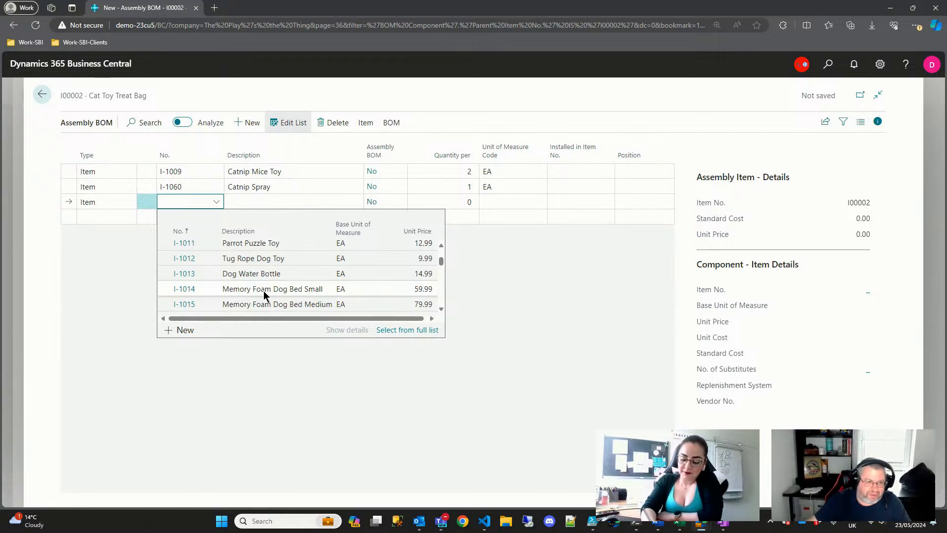
type("cat")
scroll(263, 293, "down", 5)
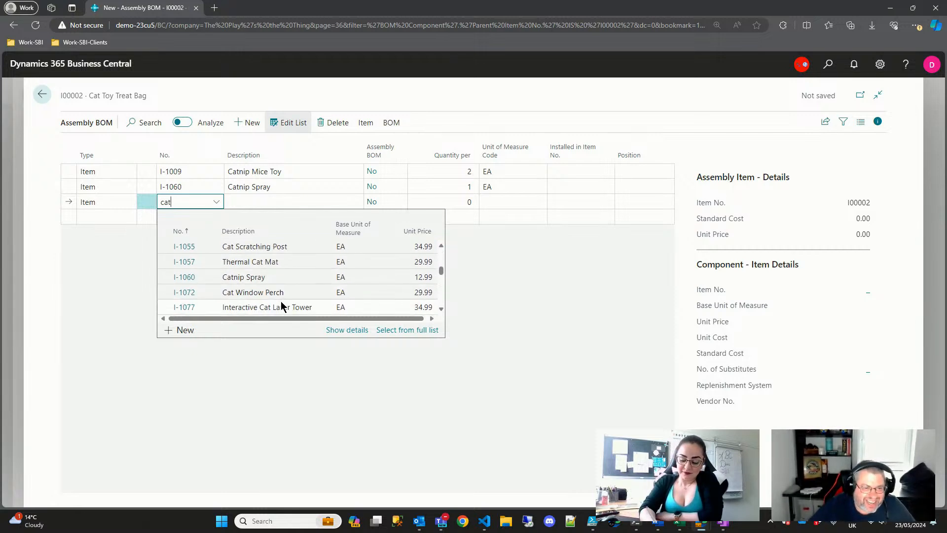
scroll(281, 300, "down", 3)
scroll(282, 298, "down", 4)
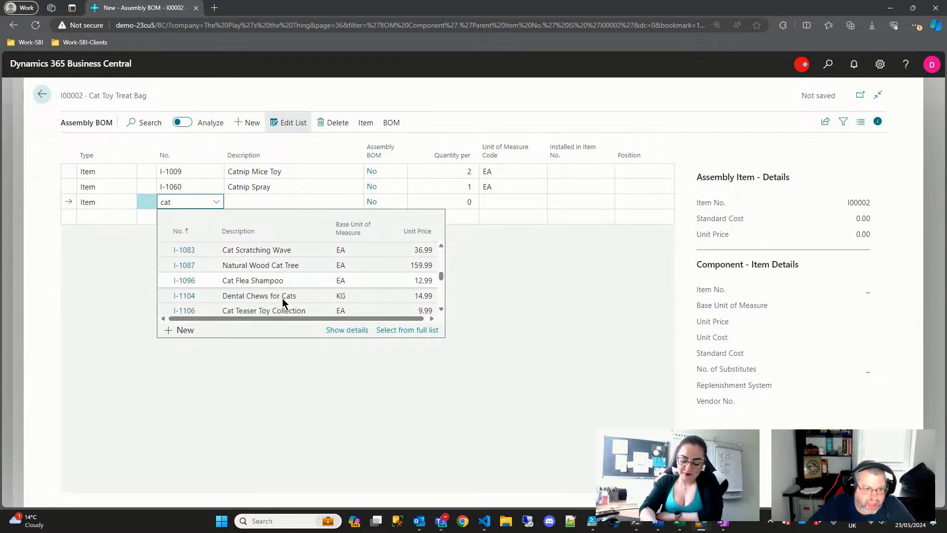
scroll(283, 298, "down", 3)
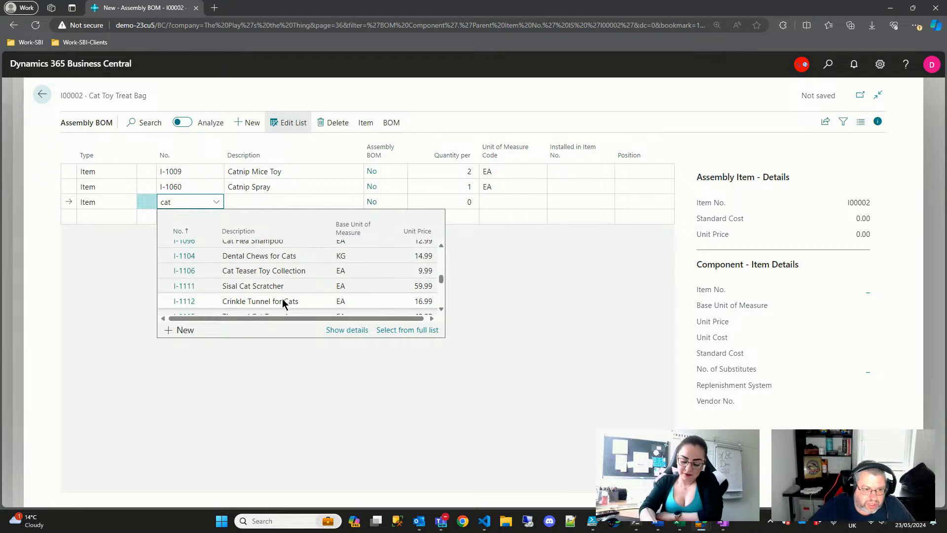
scroll(282, 298, "down", 3)
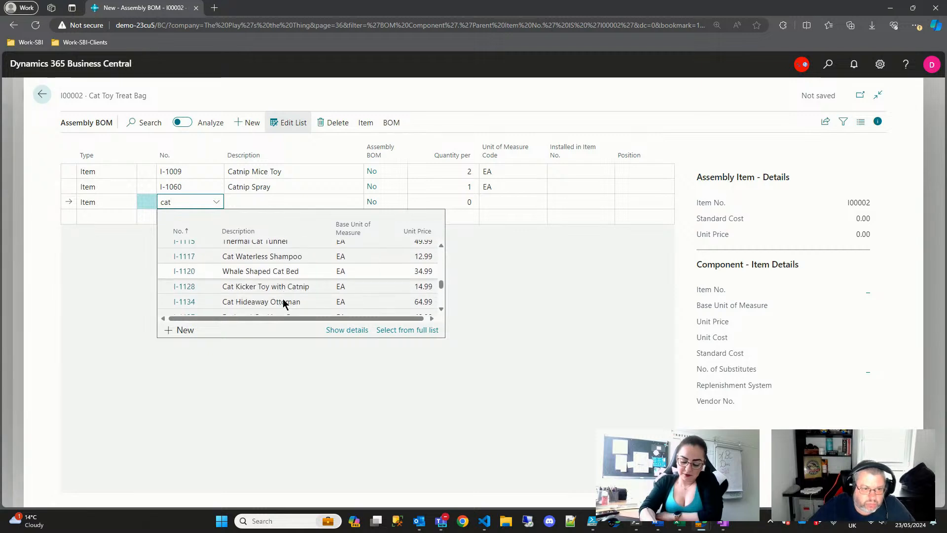
scroll(283, 298, "down", 4)
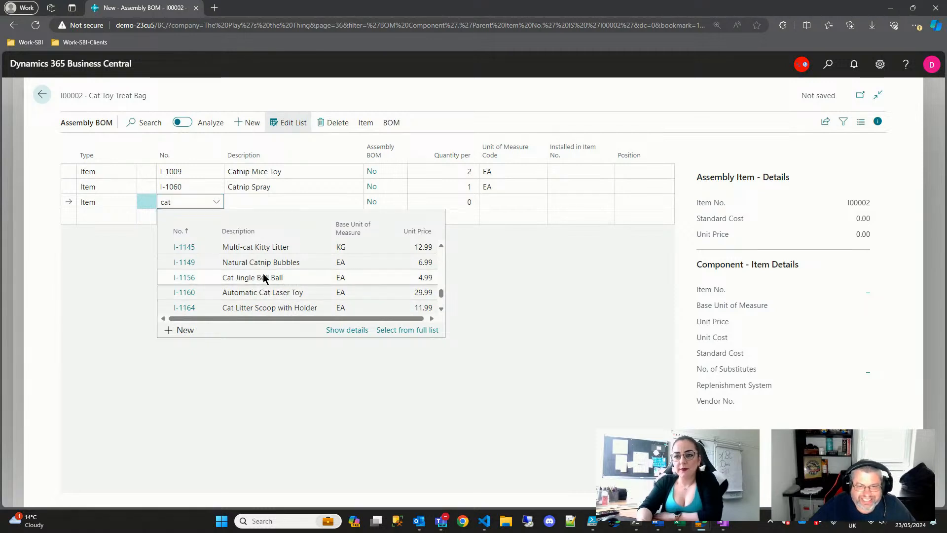
left_click(263, 278)
- Set the bell ball's quantity per to 2 and start a fourth blank component line
key("Tab")
key("Tab")
type("2")
key("Down")
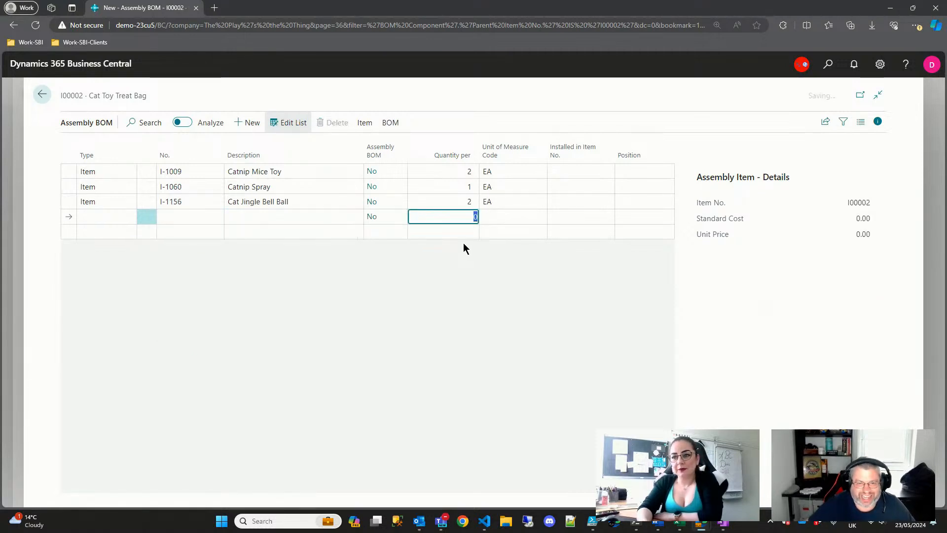
key("shift+Tab")
key("shift+Tab")
key("shift+Tab")
key("shift+Tab")
key("Tab")
key("shift+Tab")
key("i")
key("Tab")
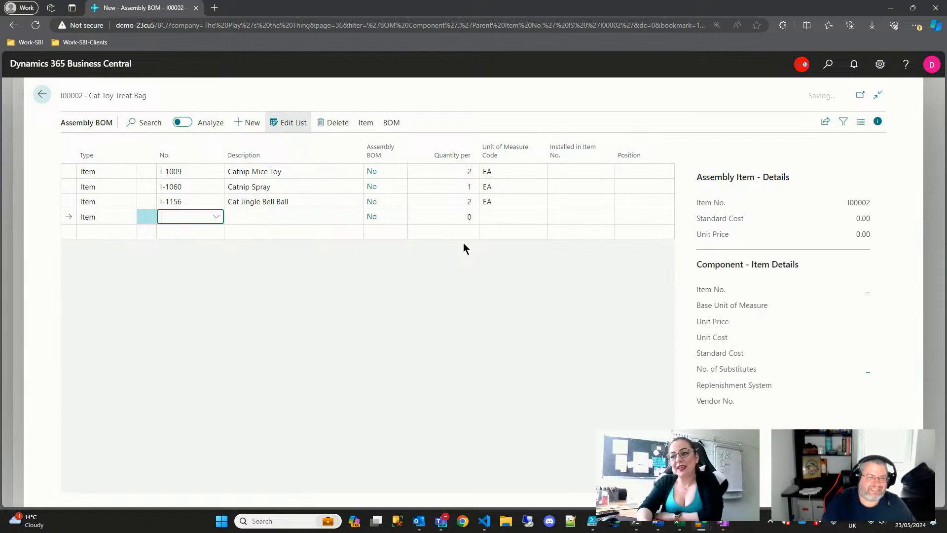
- Browse the item list for the fourth line, replacing the 'cat' search with 't'
left_click(217, 218)
scroll(252, 285, "down", 5)
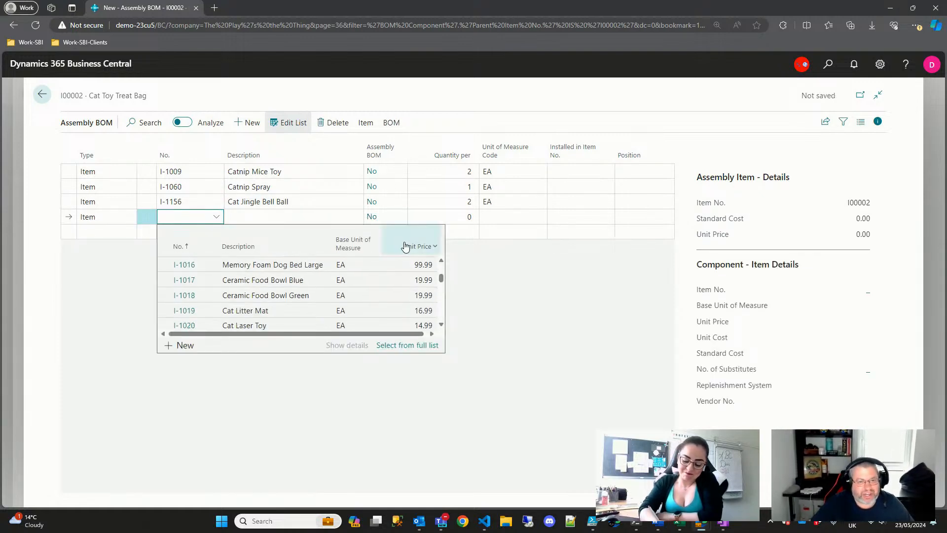
left_click_drag(443, 278, 444, 291)
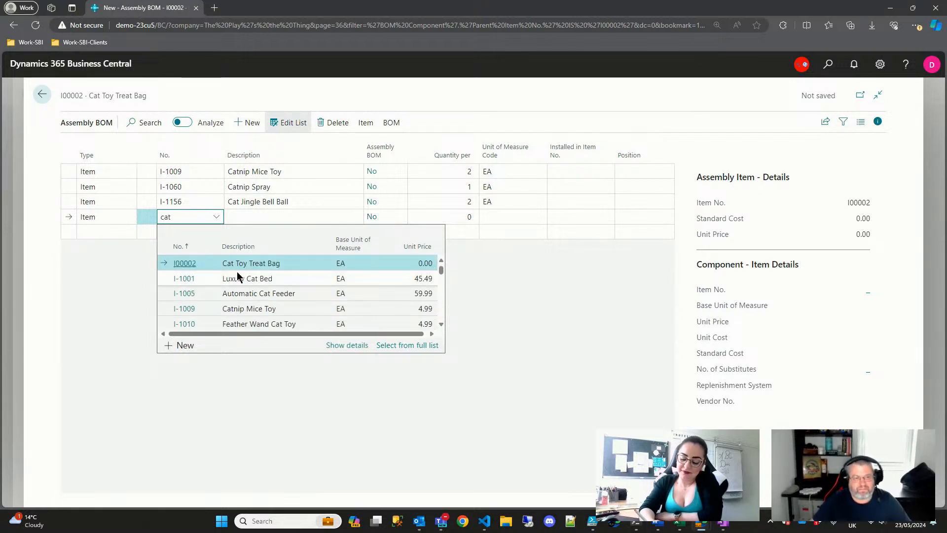
scroll(258, 297, "down", 8)
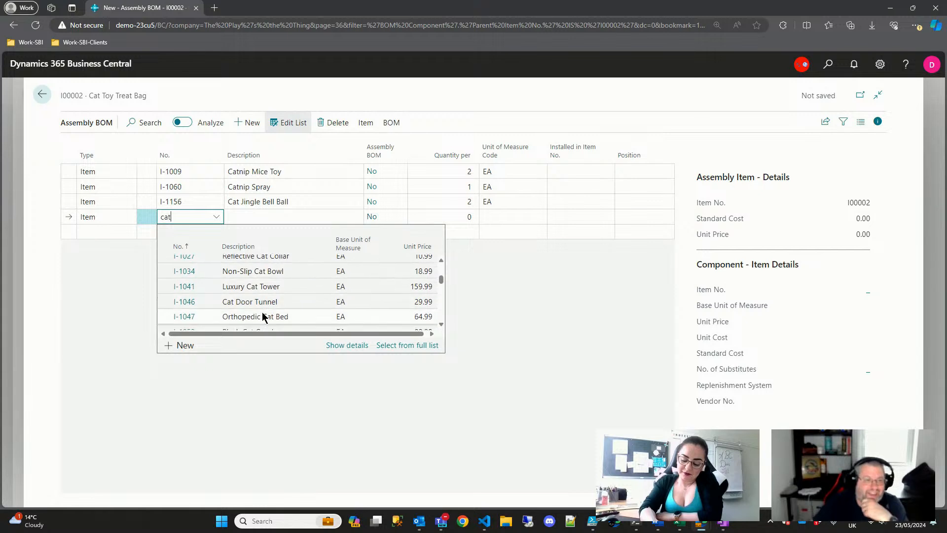
scroll(242, 320, "down", 8)
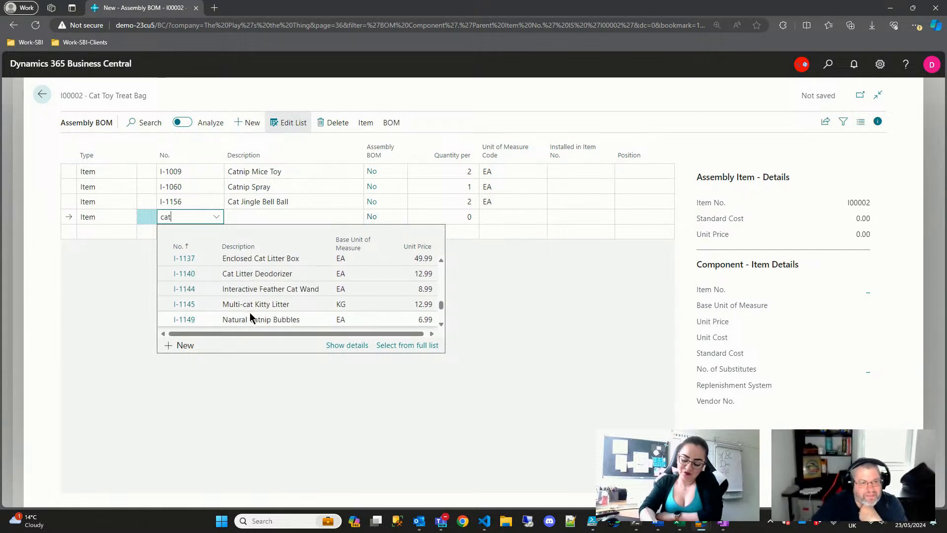
scroll(249, 316, "down", 5)
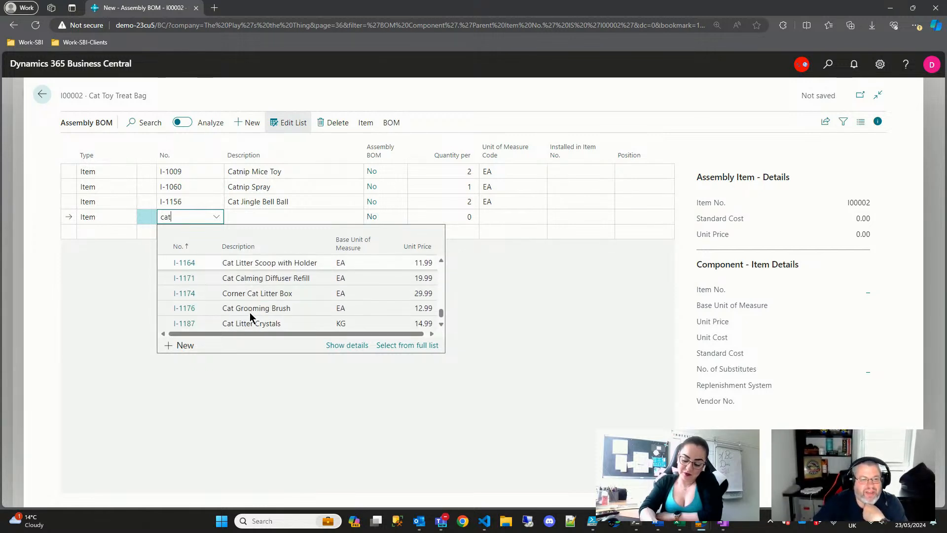
scroll(296, 316, "down", 1)
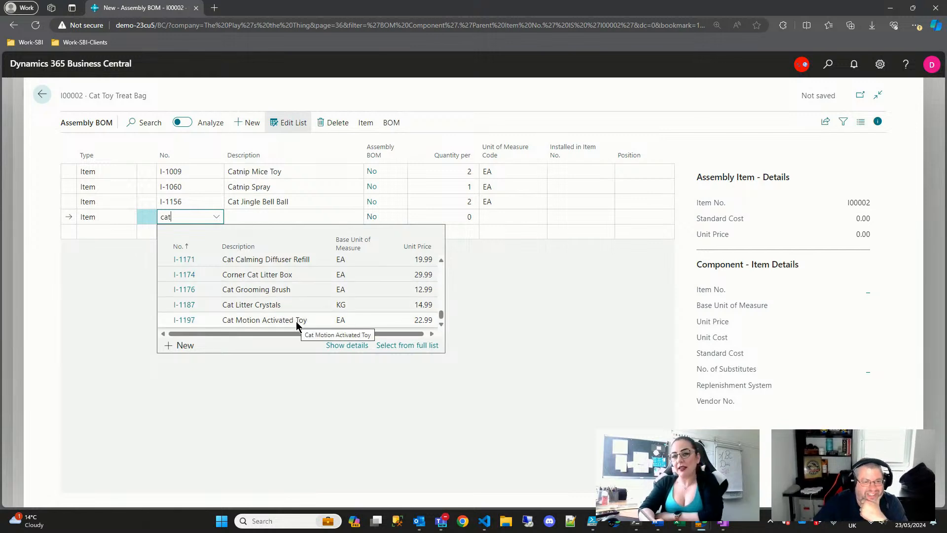
scroll(295, 321, "up", 4)
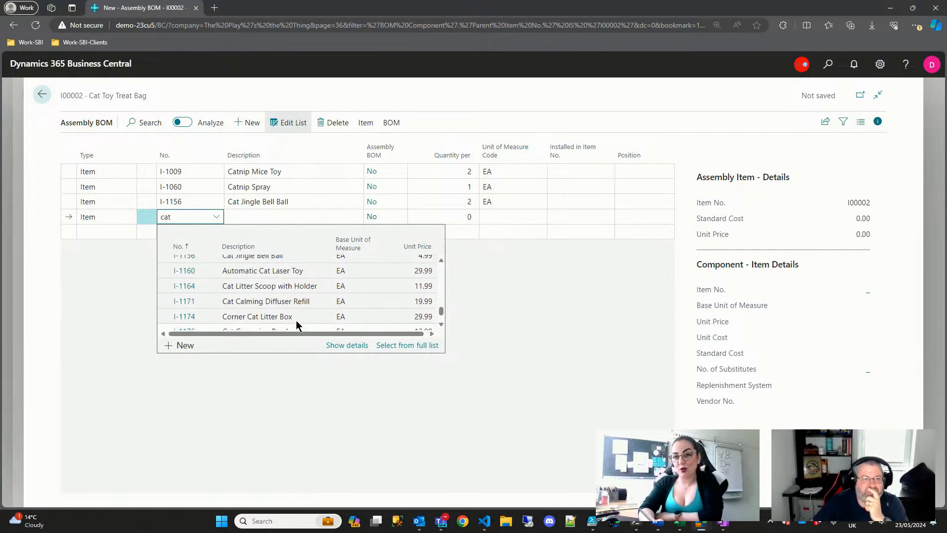
scroll(296, 321, "up", 4)
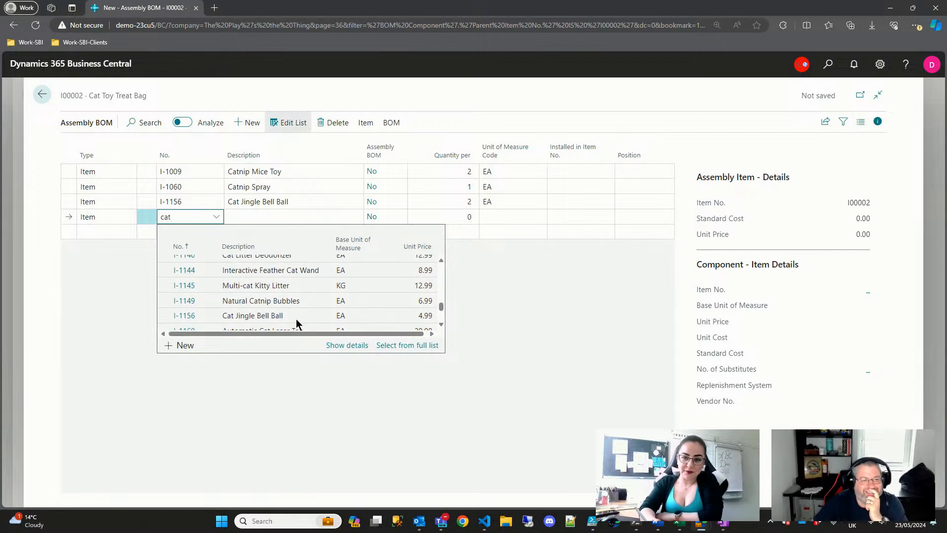
scroll(296, 320, "up", 3)
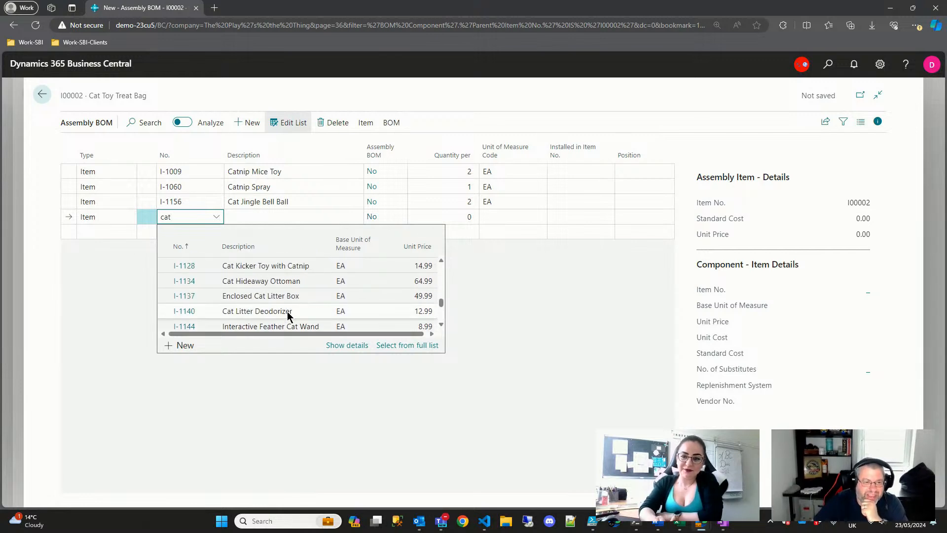
scroll(287, 316, "up", 3)
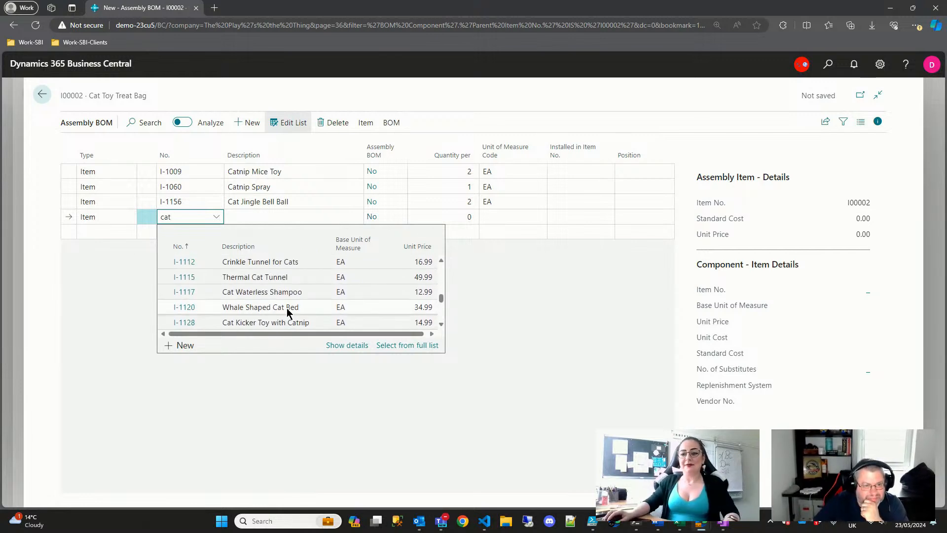
scroll(288, 307, "up", 2)
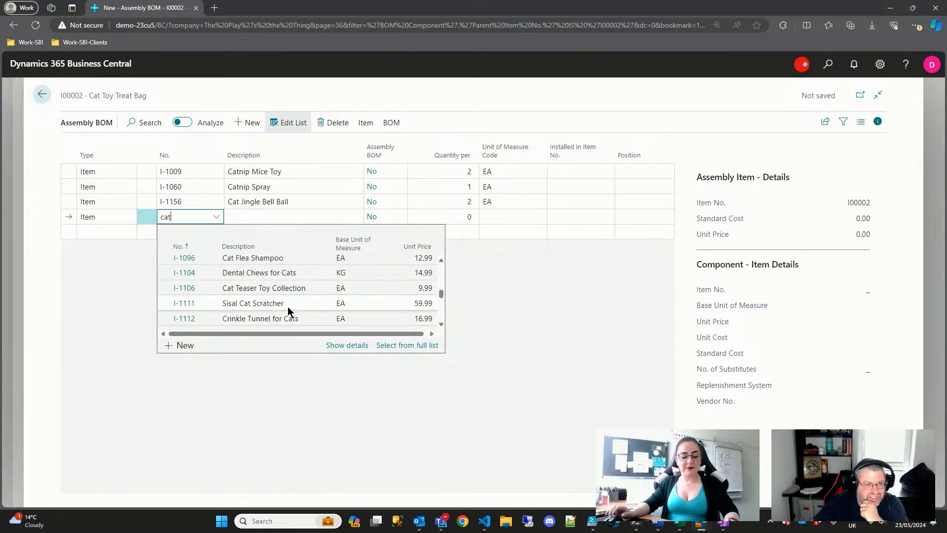
key("ctrl+a")
type("t")
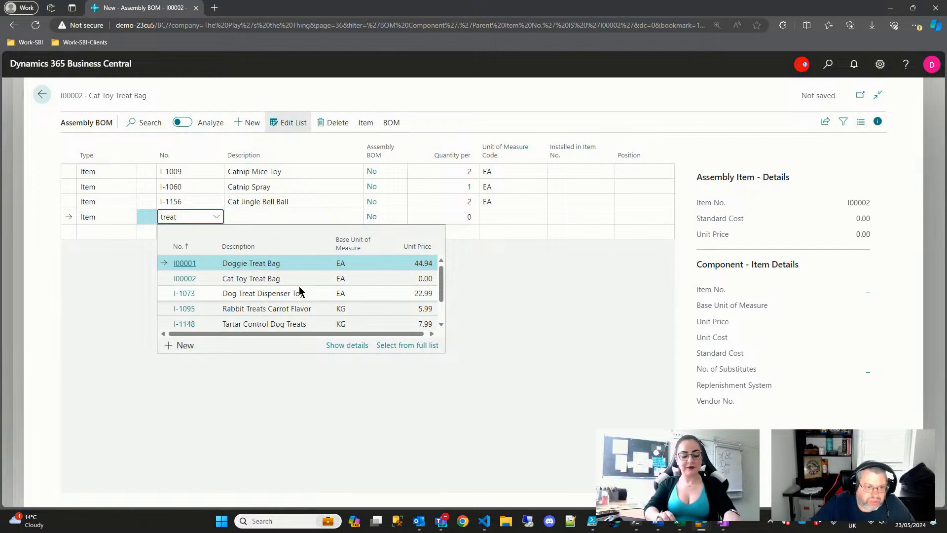
scroll(299, 286, "down", 2)
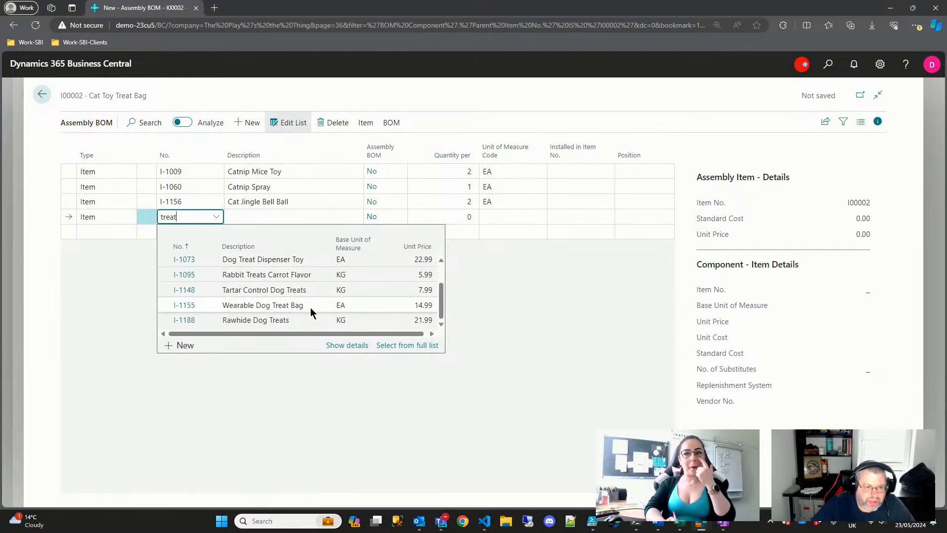
scroll(282, 311, "up", 2)
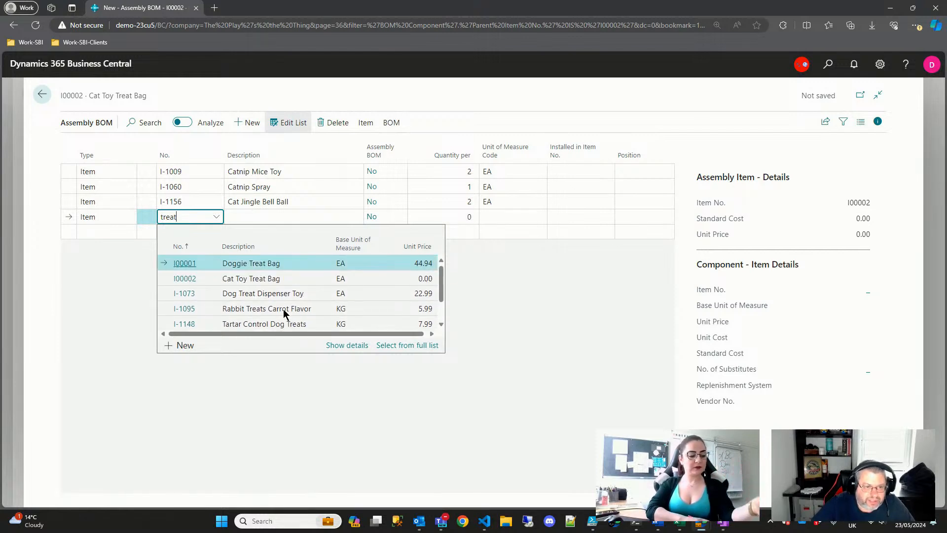
- Try a 'food' search, clear it, and select Reflective Cat Collar (I-1027)
double_click(206, 217)
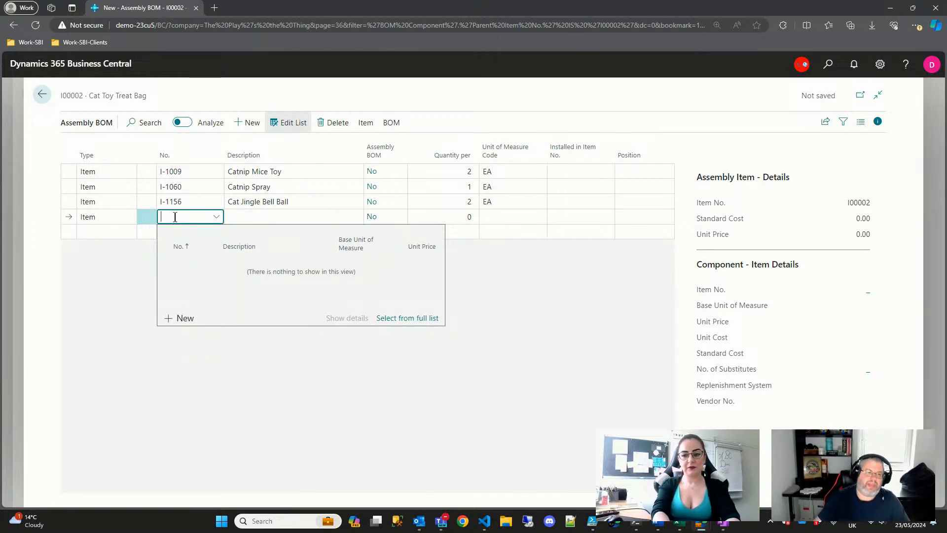
scroll(288, 321, "down", 1)
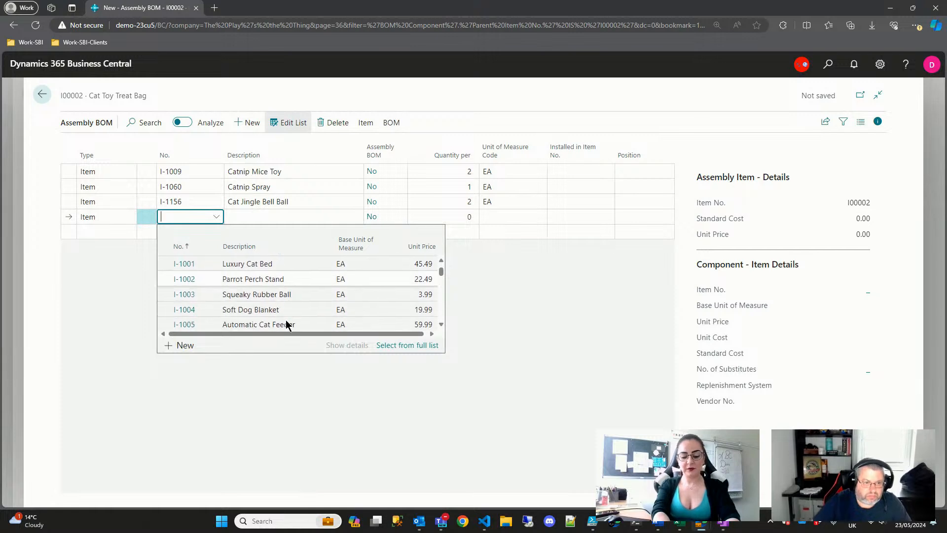
type("food")
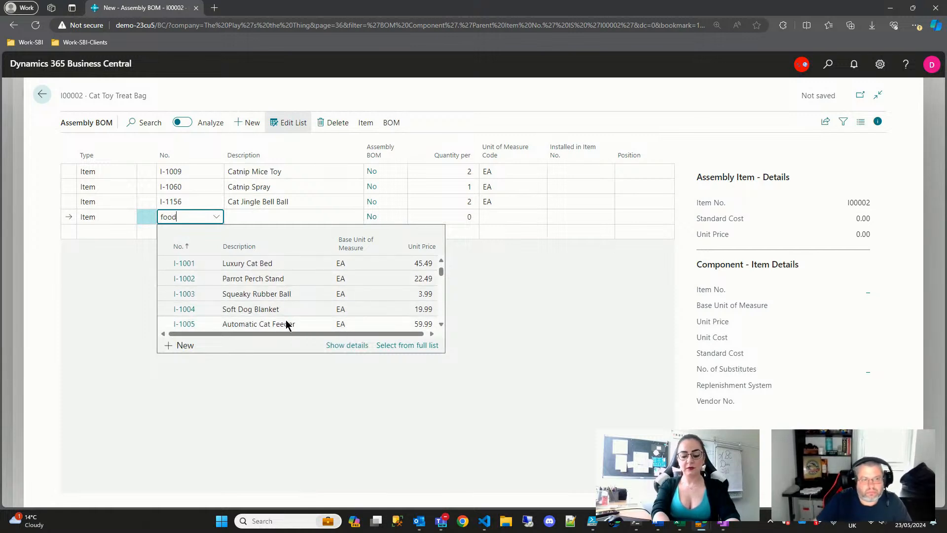
scroll(296, 308, "down", 1)
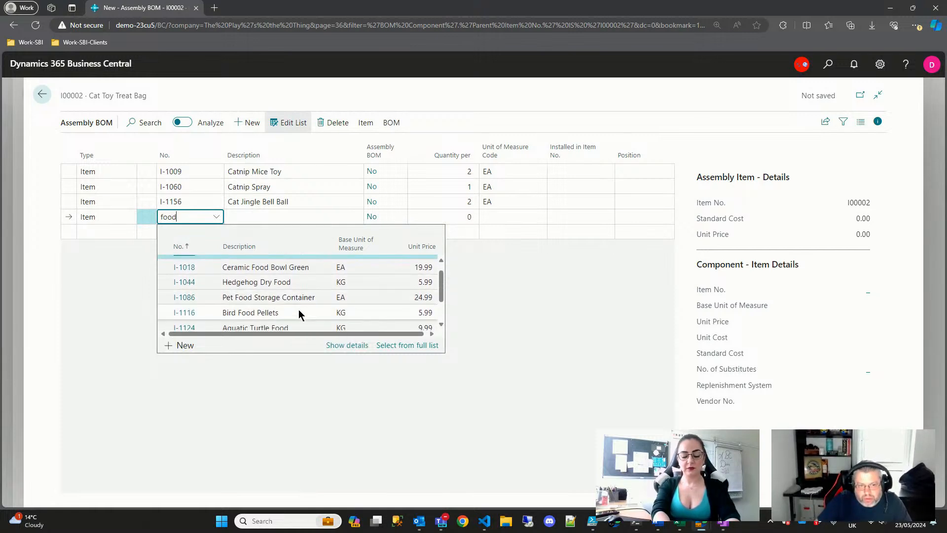
scroll(296, 315, "down", 2)
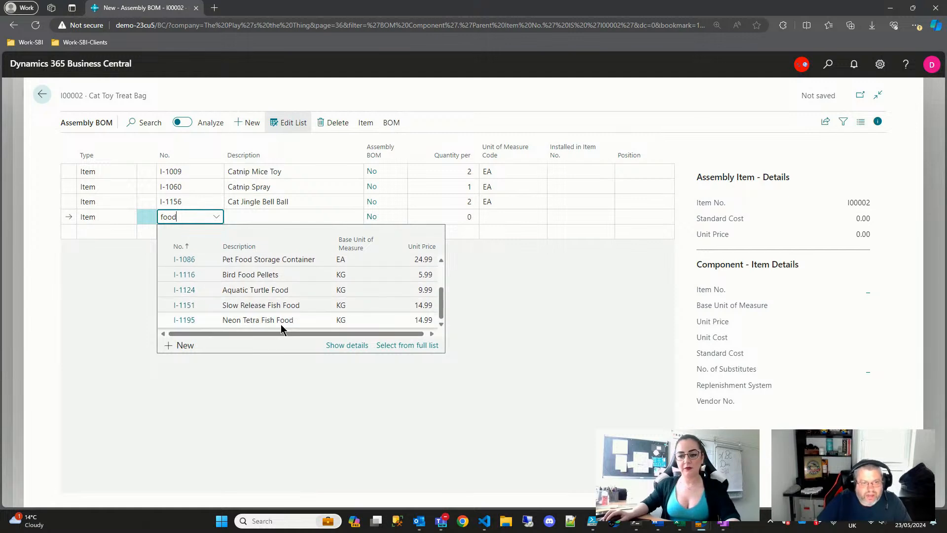
scroll(281, 324, "up", 3)
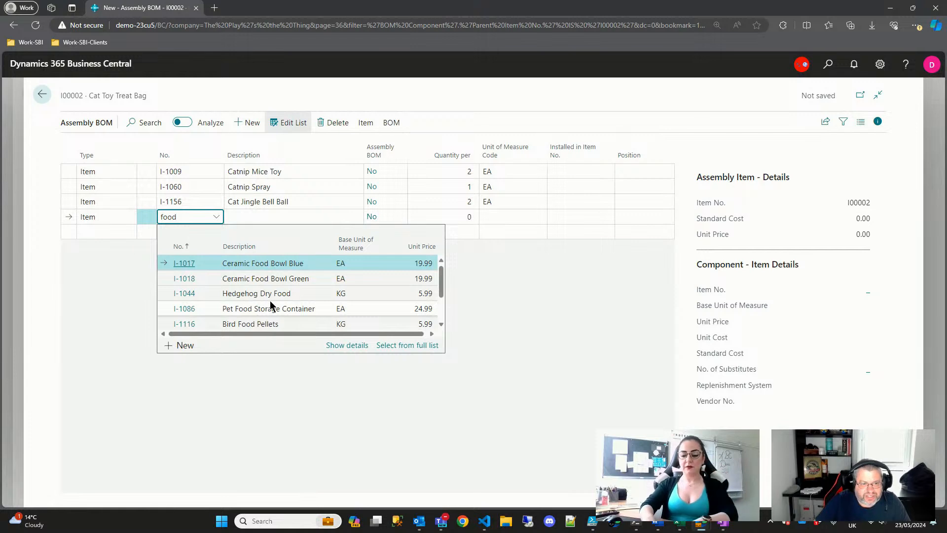
key("BackSpace")
key("BackSpace")
key("BackSpace")
key("BackSpace")
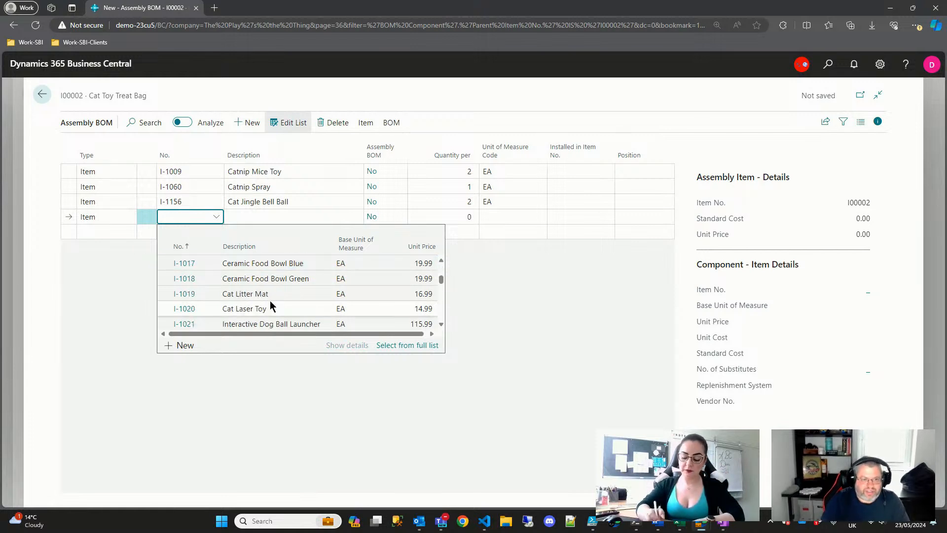
scroll(270, 306, "down", 3)
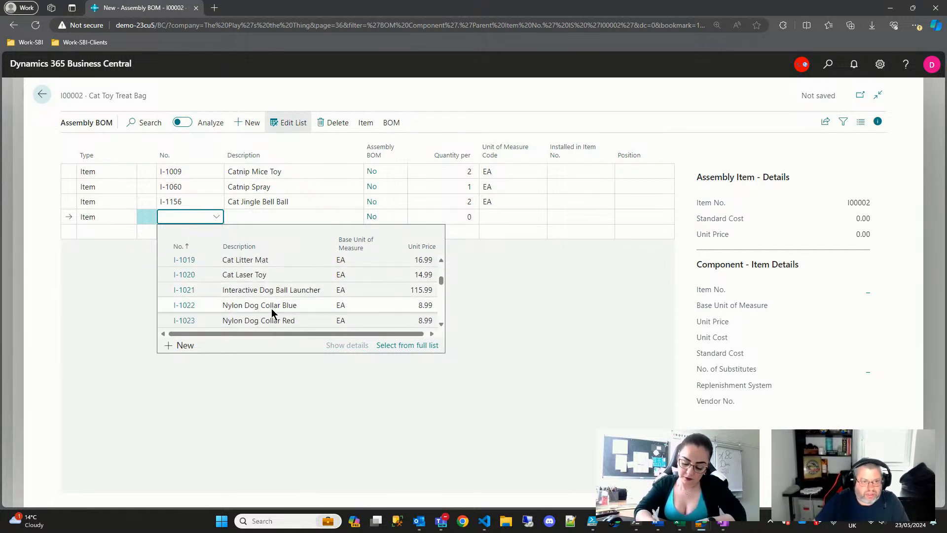
scroll(286, 316, "down", 3)
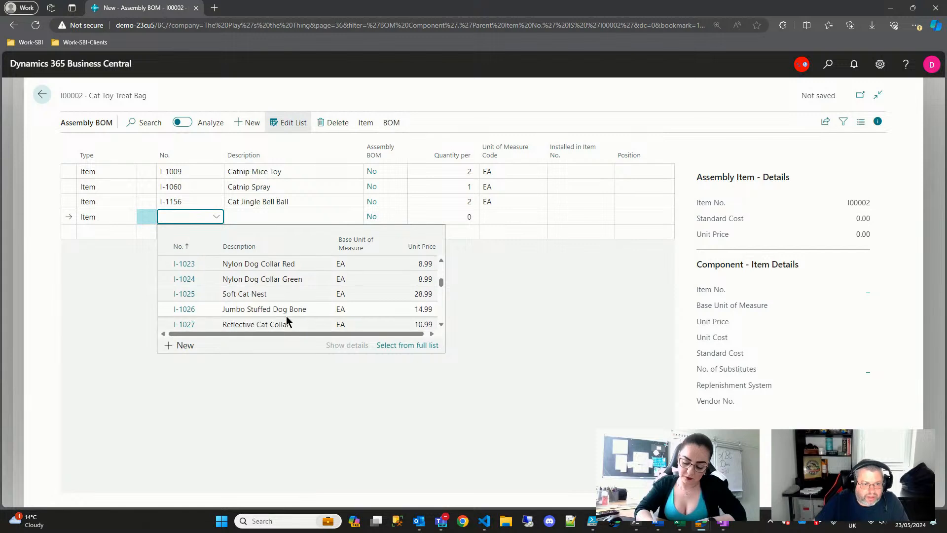
scroll(286, 319, "down", 2)
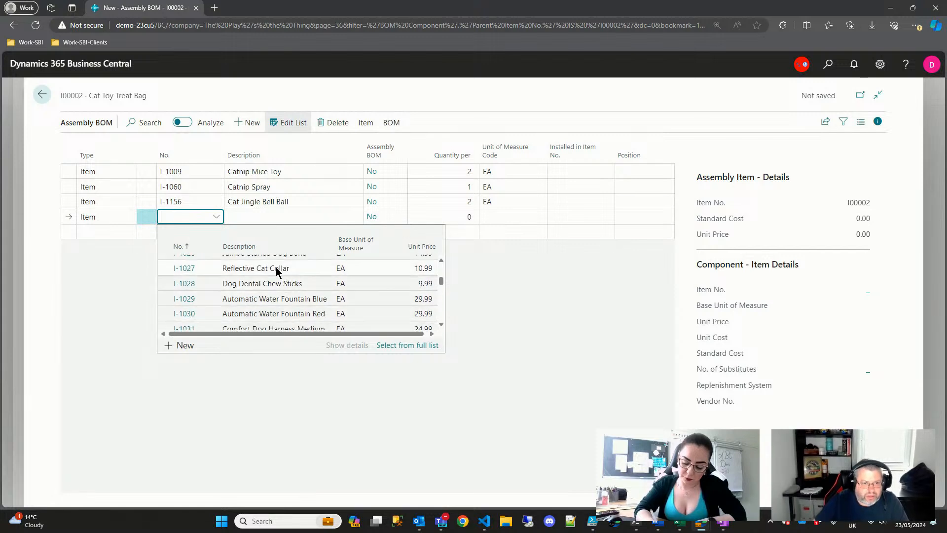
left_click(272, 272)
- Give the Reflective Cat Collar line a quantity per of 1
key("Tab")
key("Tab")
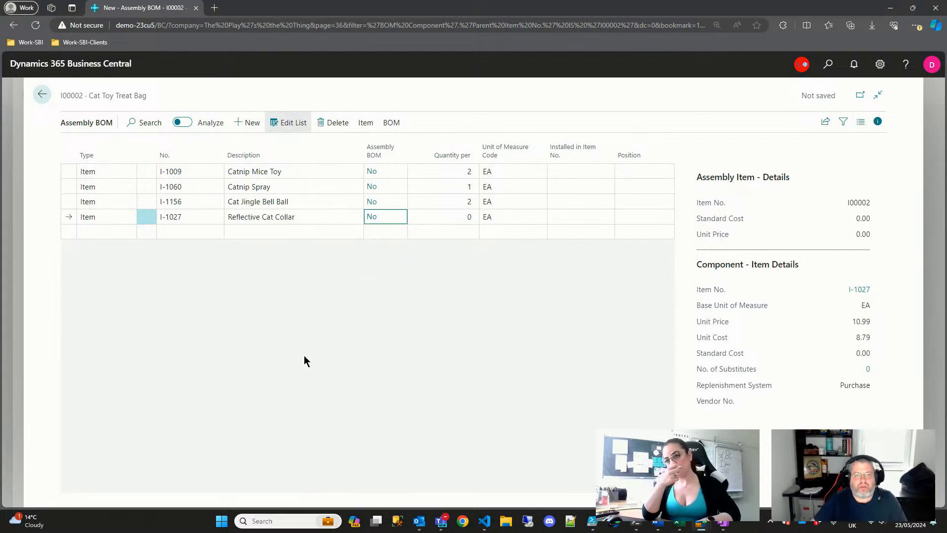
key("Tab")
type("1")
key("Tab")
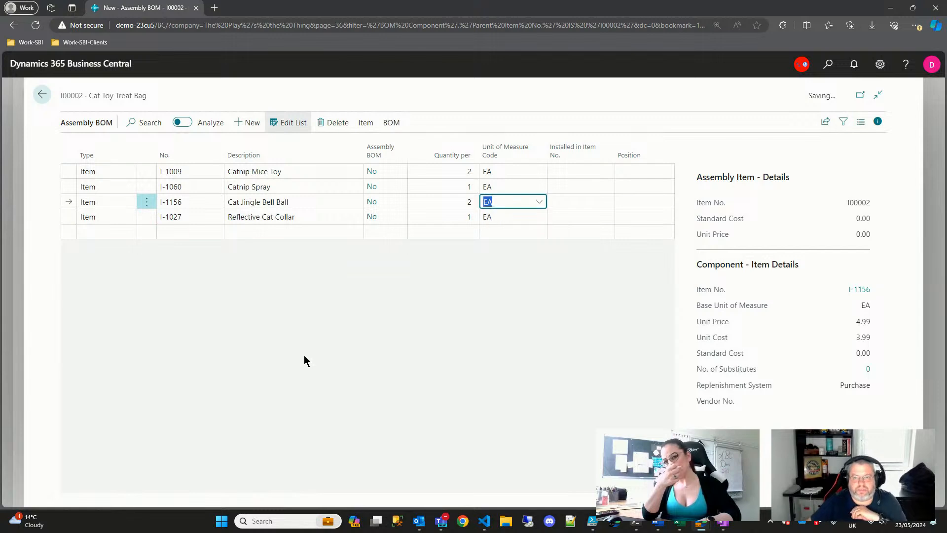
key("Up")
key("Down")
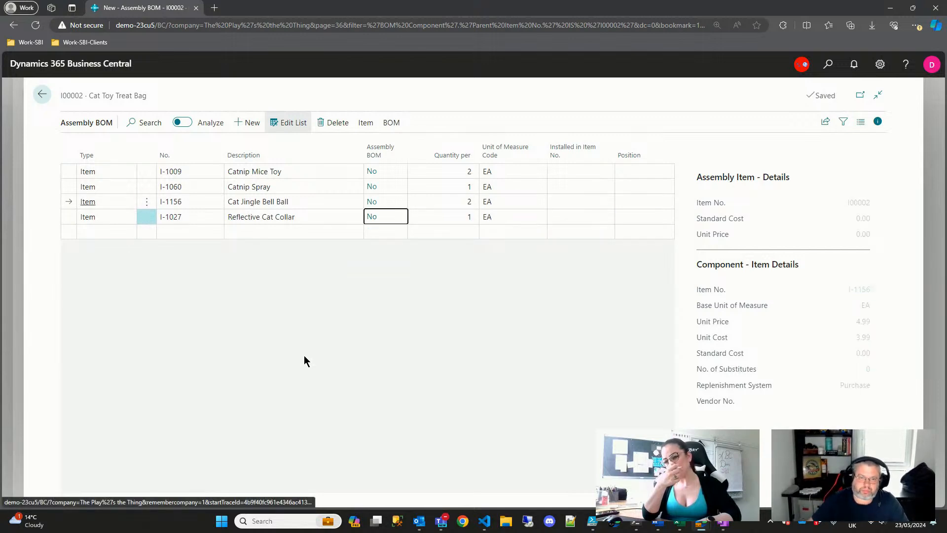
key("Right")
key("Up")
key("Up")
key("Down")
key("Up")
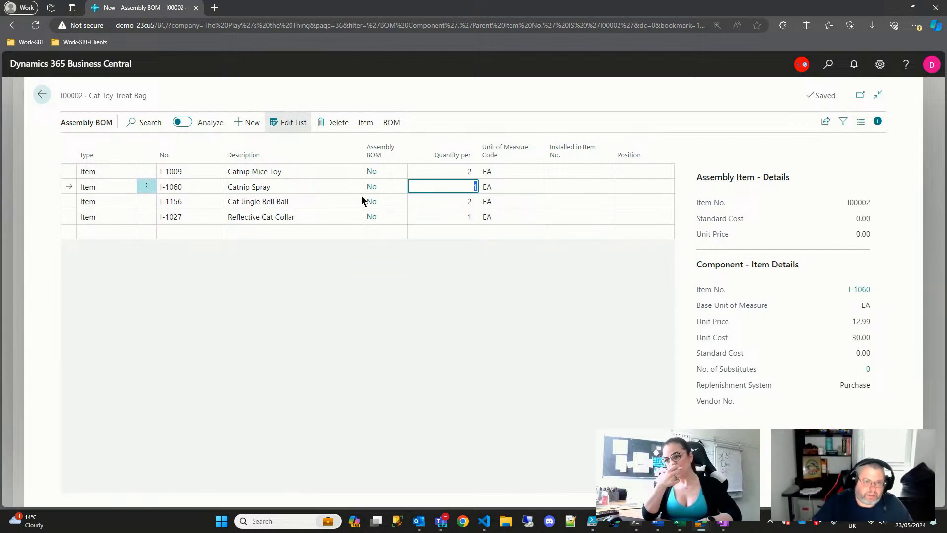
- Calculate the bag's standard cost and its unit price of 43.94 from the BOM, then close it
left_click(396, 127)
left_click(146, 146)
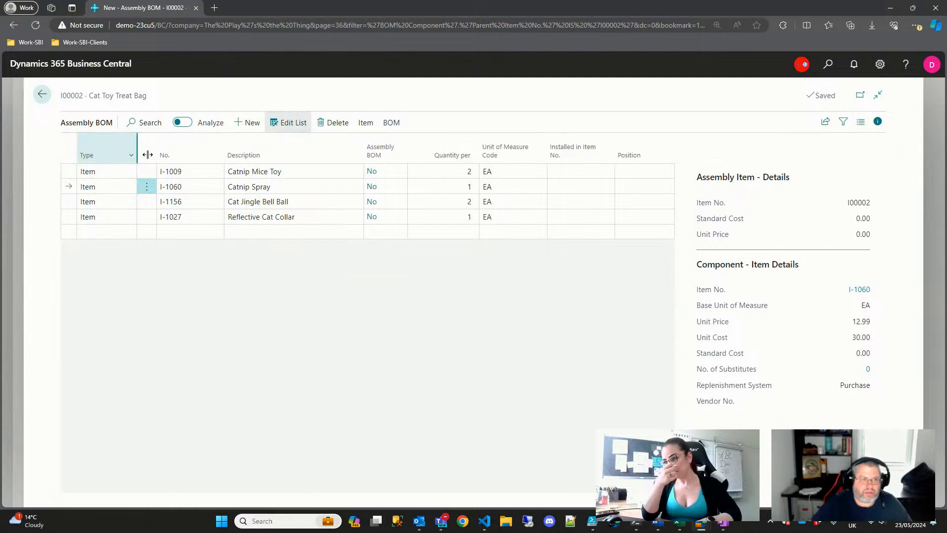
left_click(394, 123)
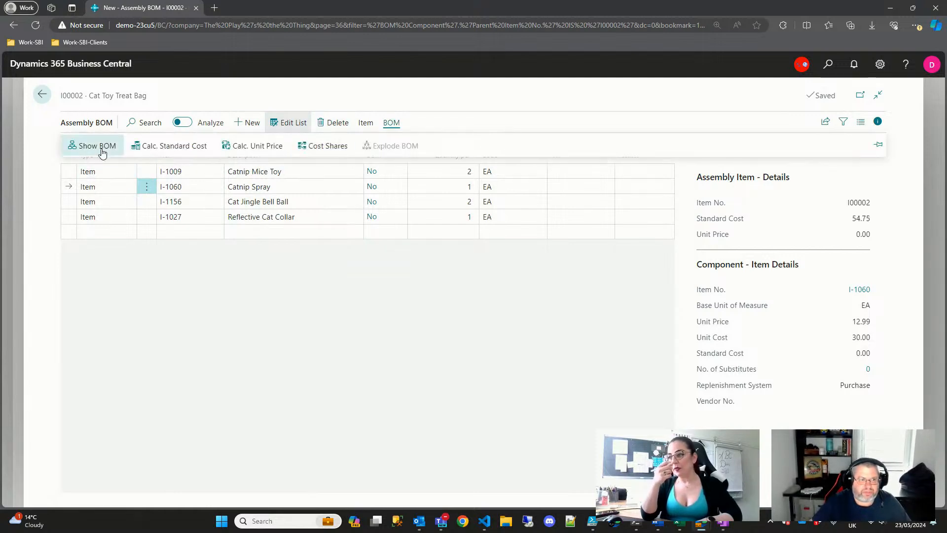
left_click(264, 147)
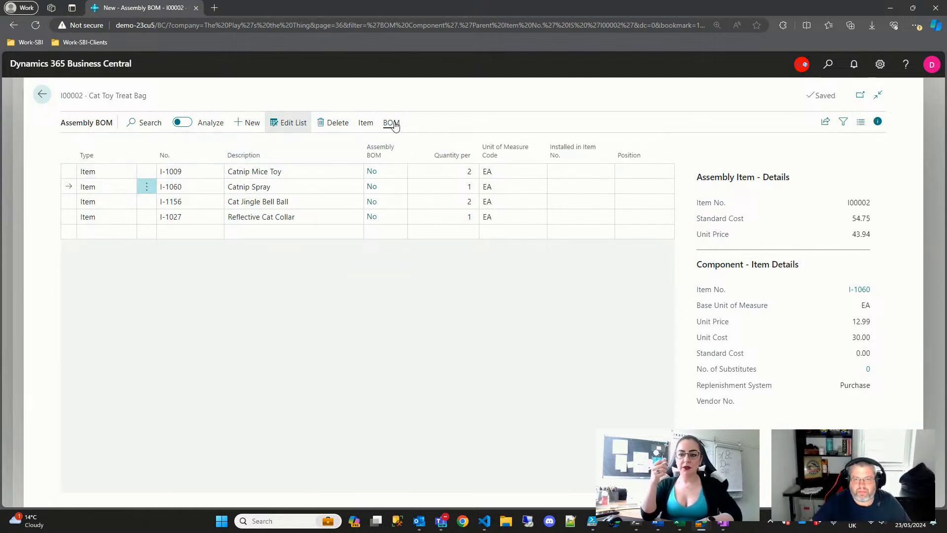
left_click(394, 123)
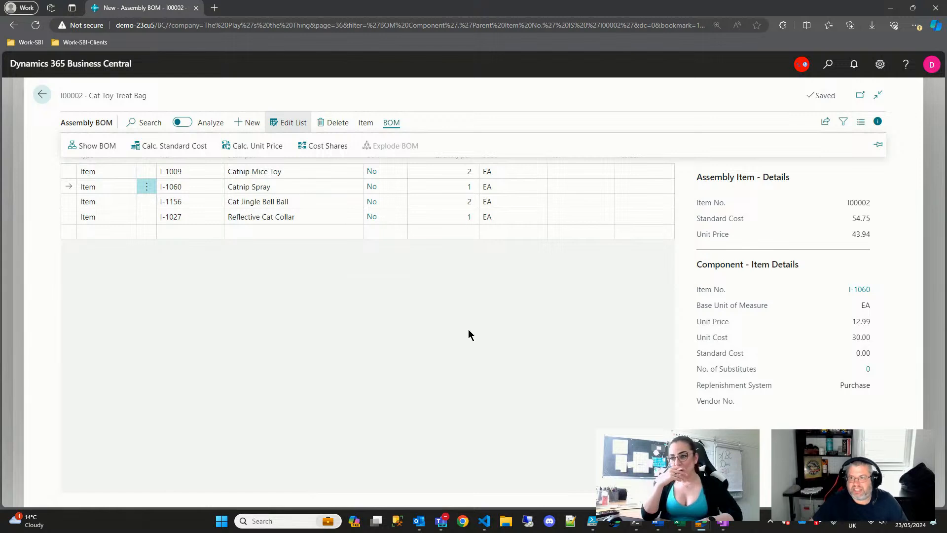
key("Escape")
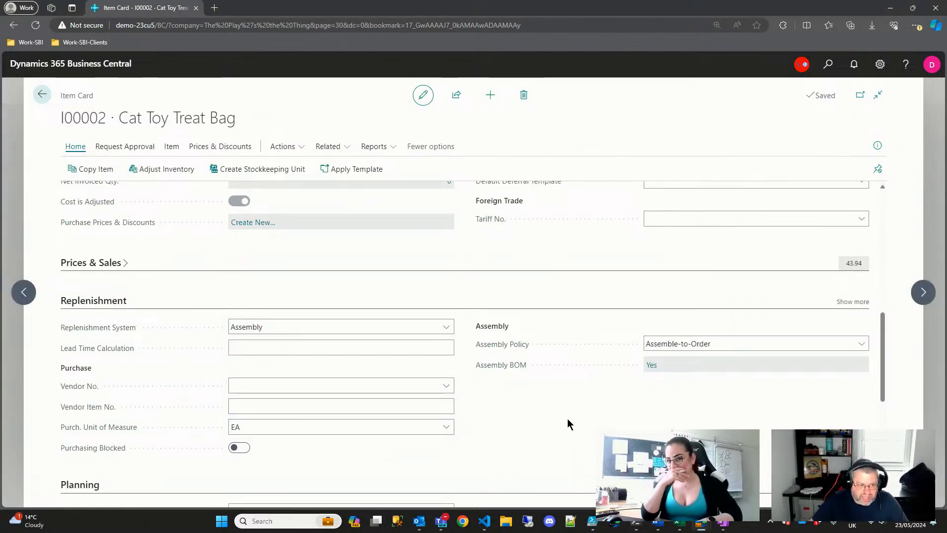
- Close the Cat Toy Treat Bag card and Items list, then search pages for 'assemb'
scroll(569, 425, "down", 1)
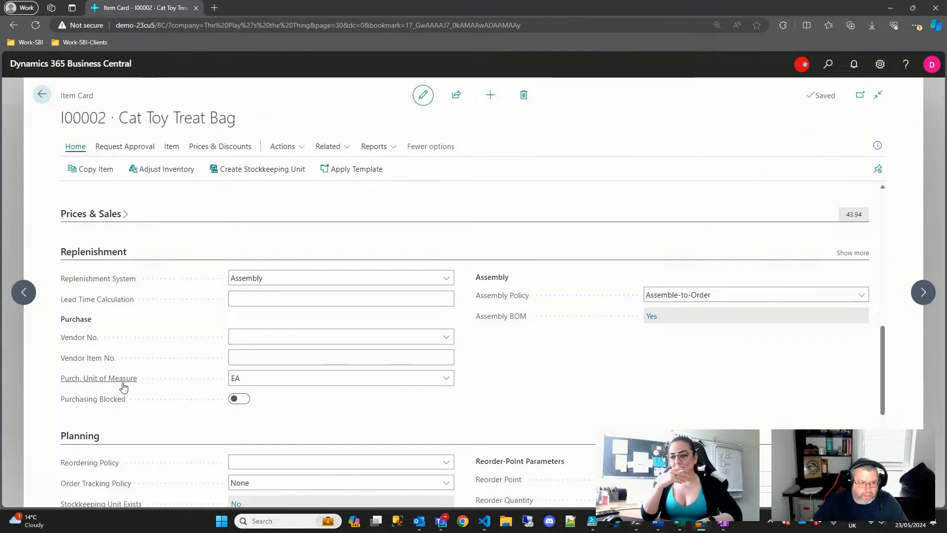
scroll(538, 400, "down", 1)
scroll(538, 400, "up", 15)
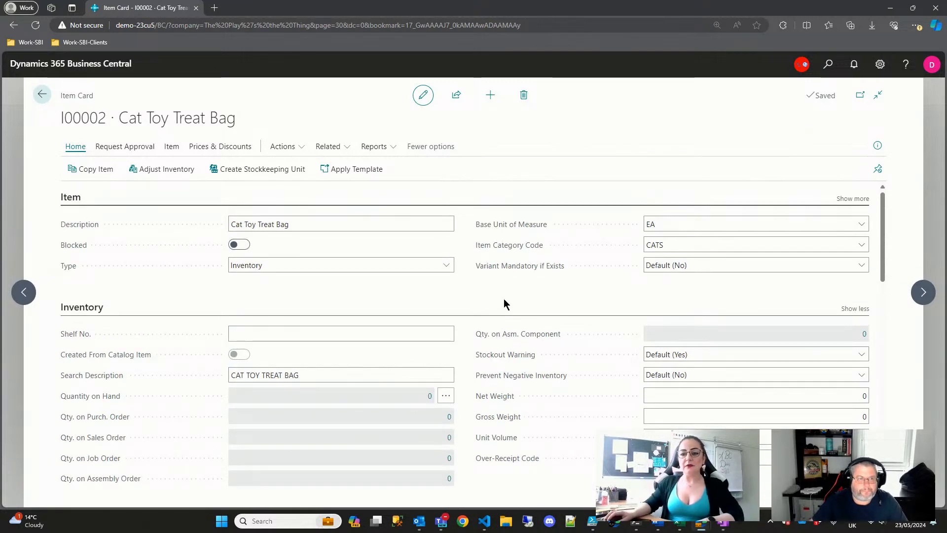
key("Escape")
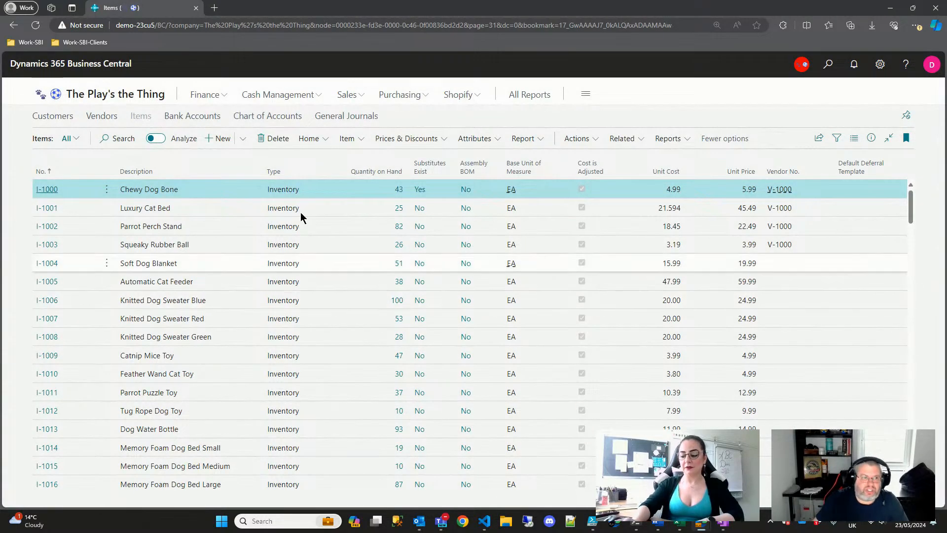
key("Escape")
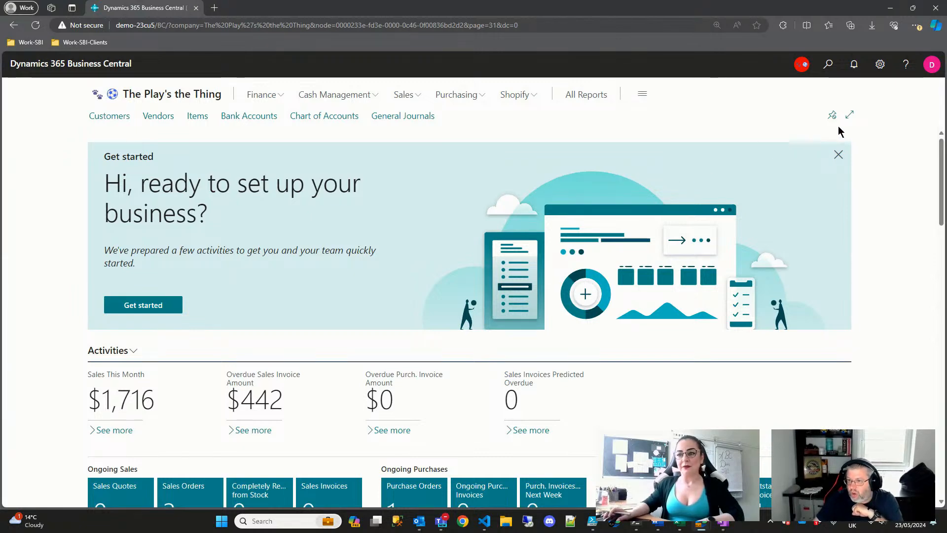
left_click(829, 64)
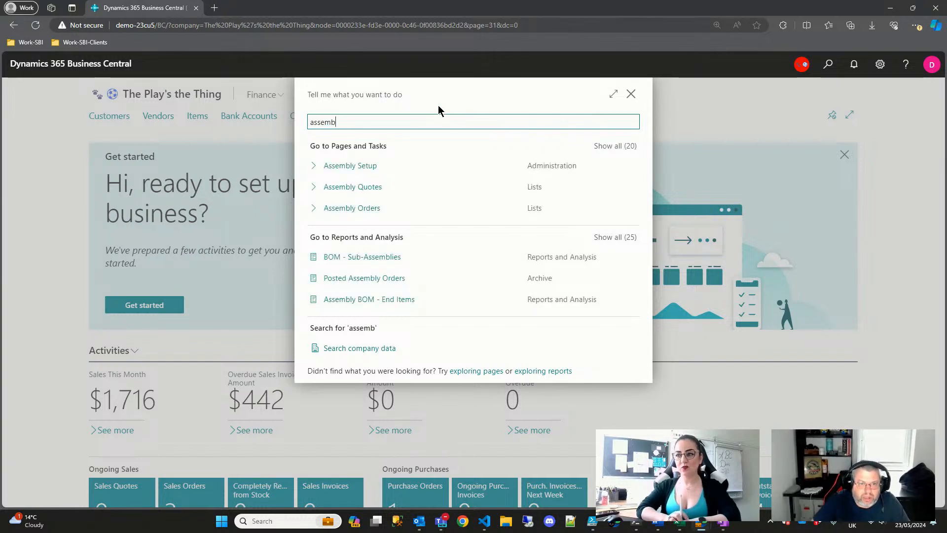
- Create a new assembly order for Doggie Treat Bag (I00001), quantity 10, accepting the due date message
left_click(368, 208)
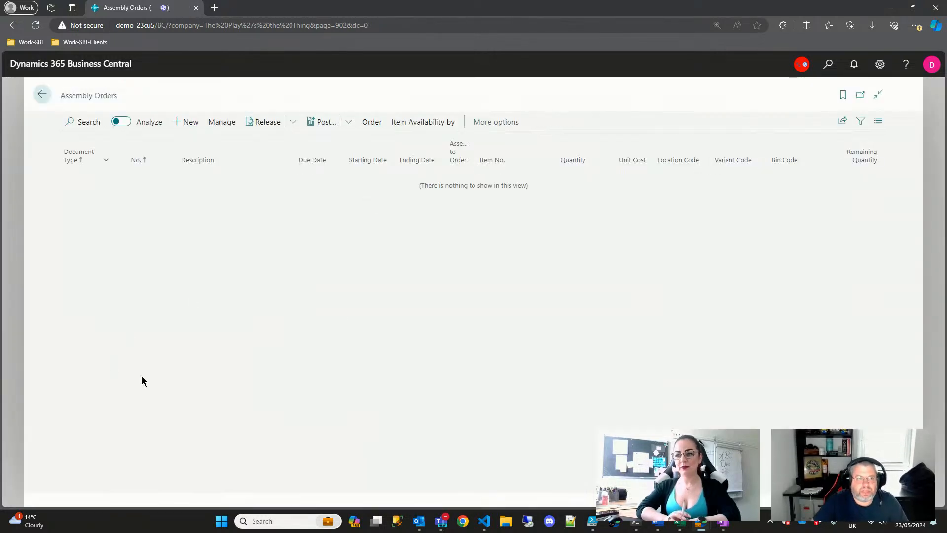
left_click(191, 124)
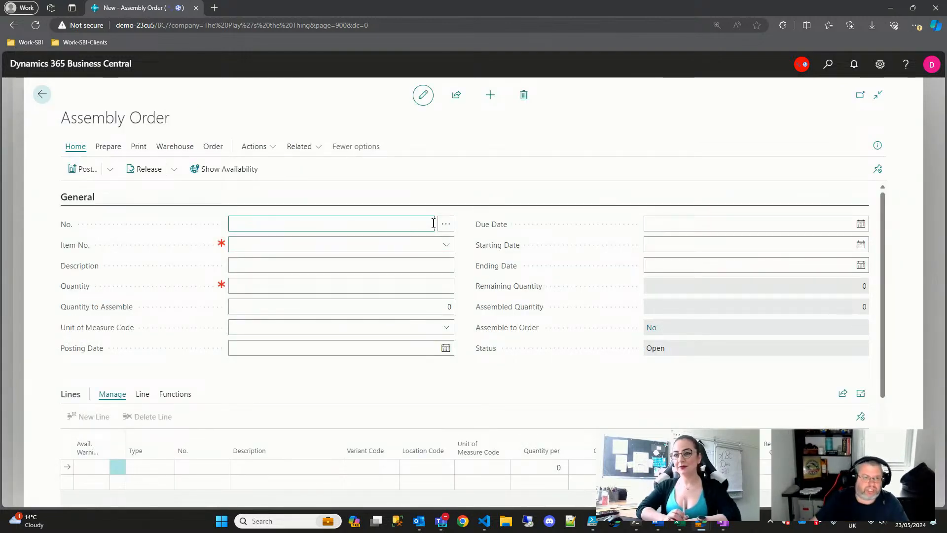
left_click(446, 244)
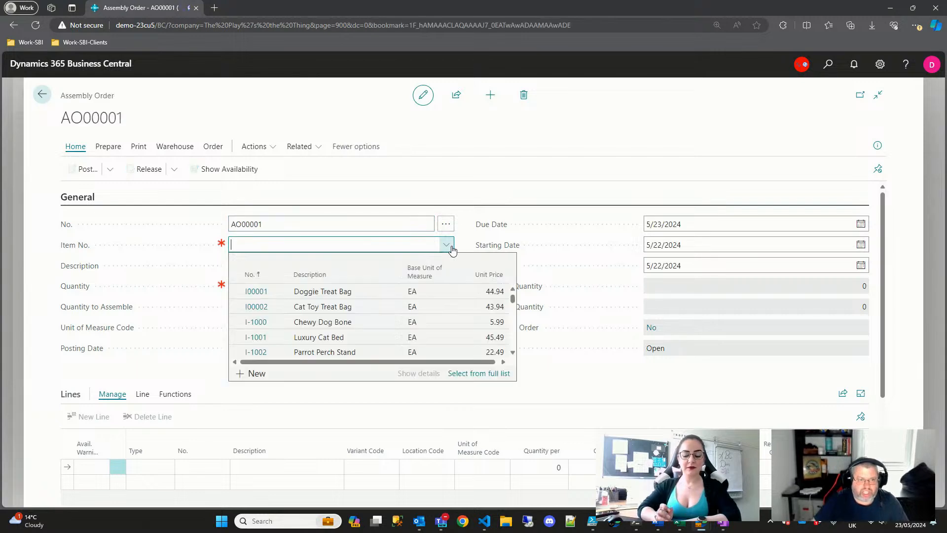
left_click(256, 292)
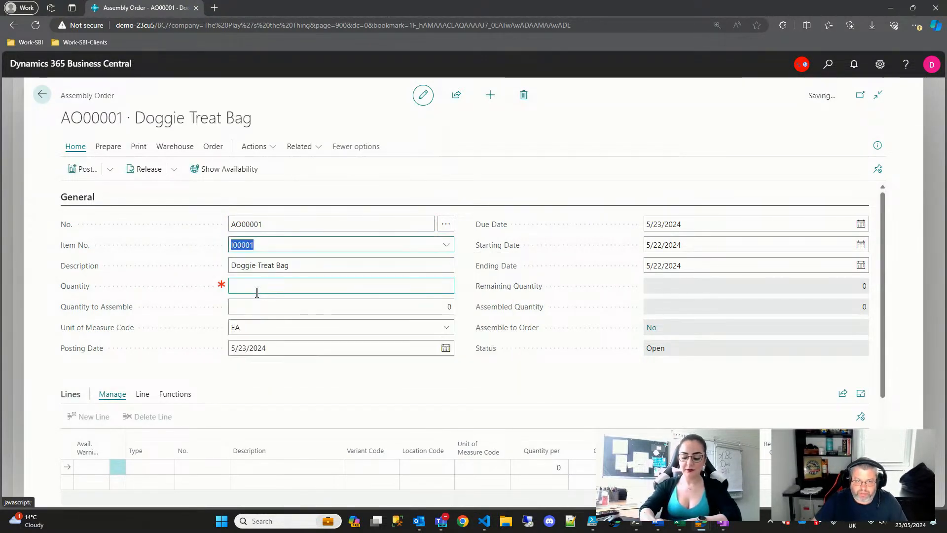
key("Tab")
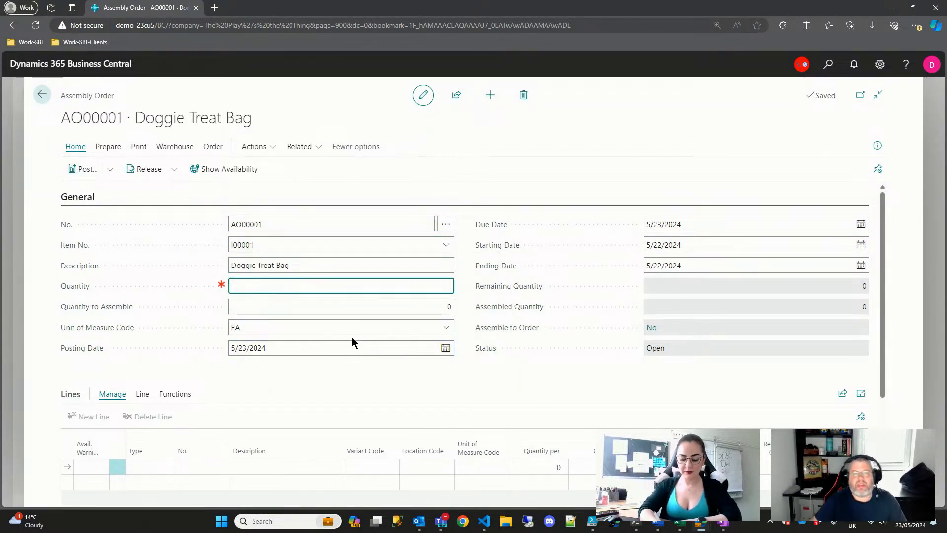
type("10")
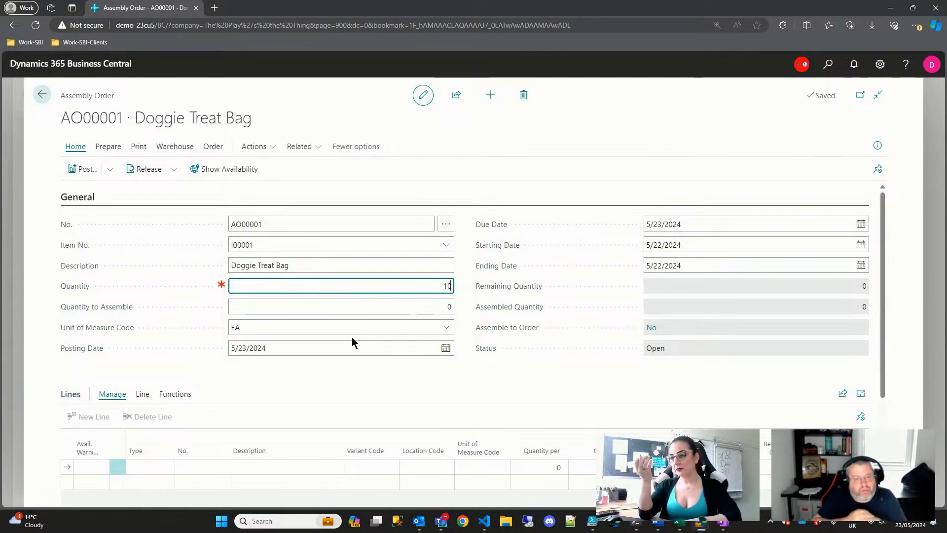
key("Tab")
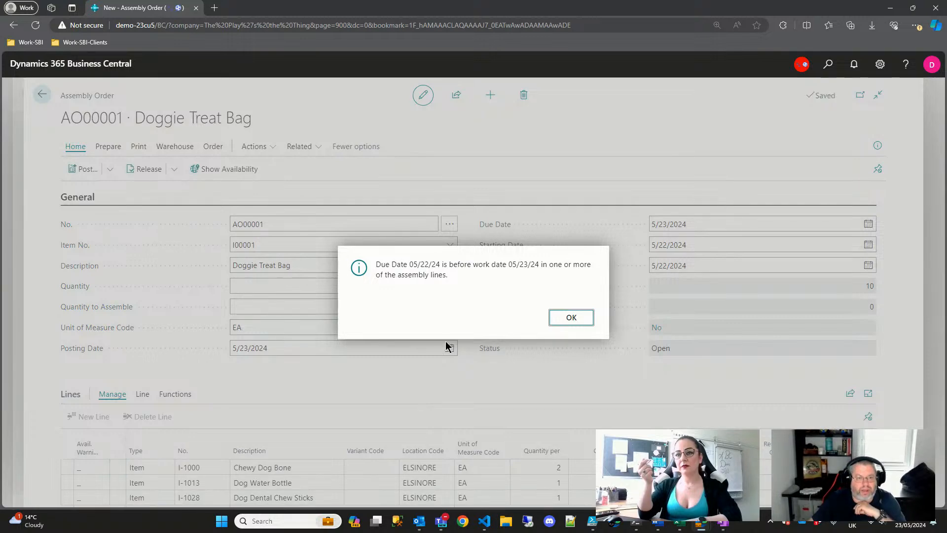
left_click(571, 317)
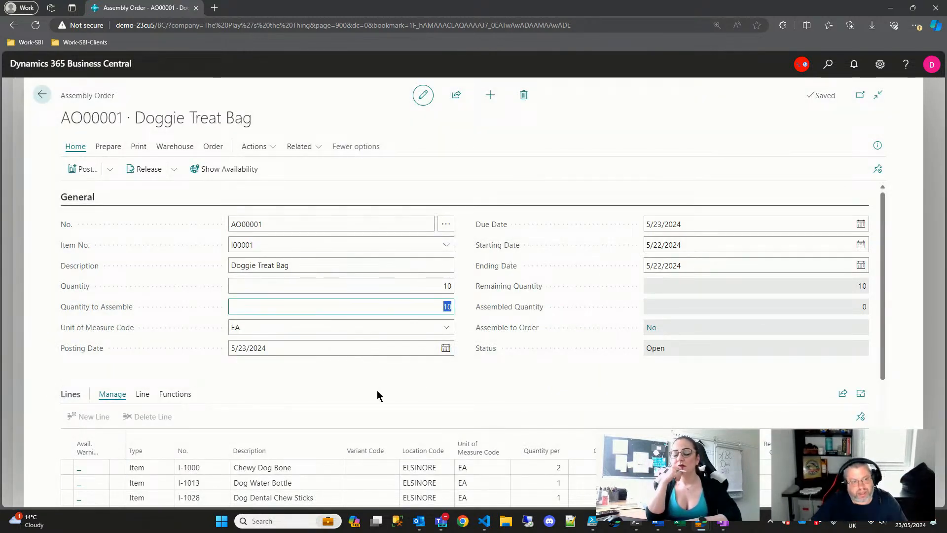
scroll(377, 394, "down", 2)
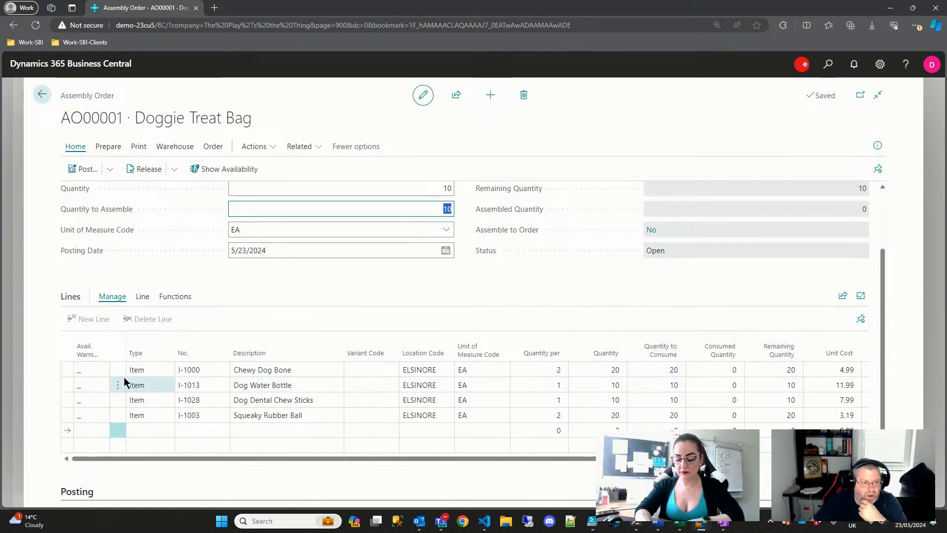
left_click(266, 332)
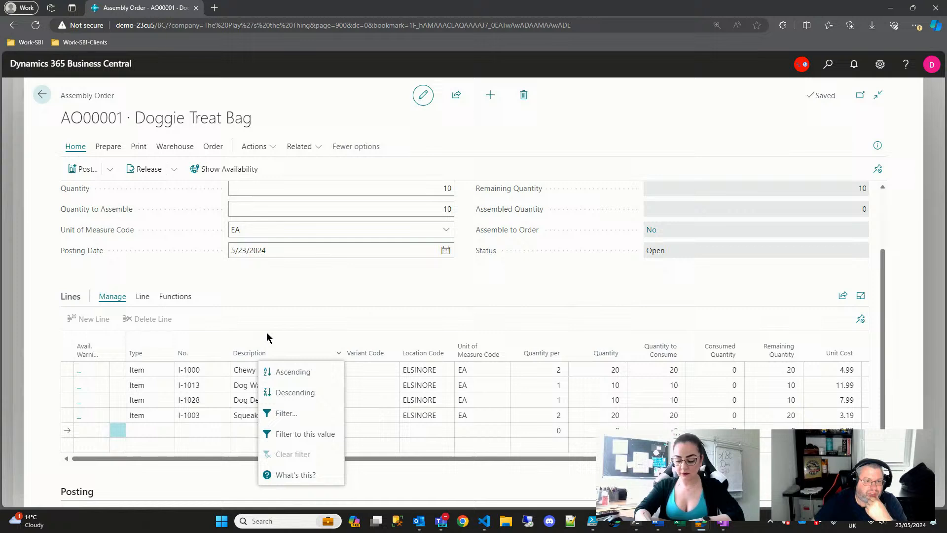
left_click(291, 324)
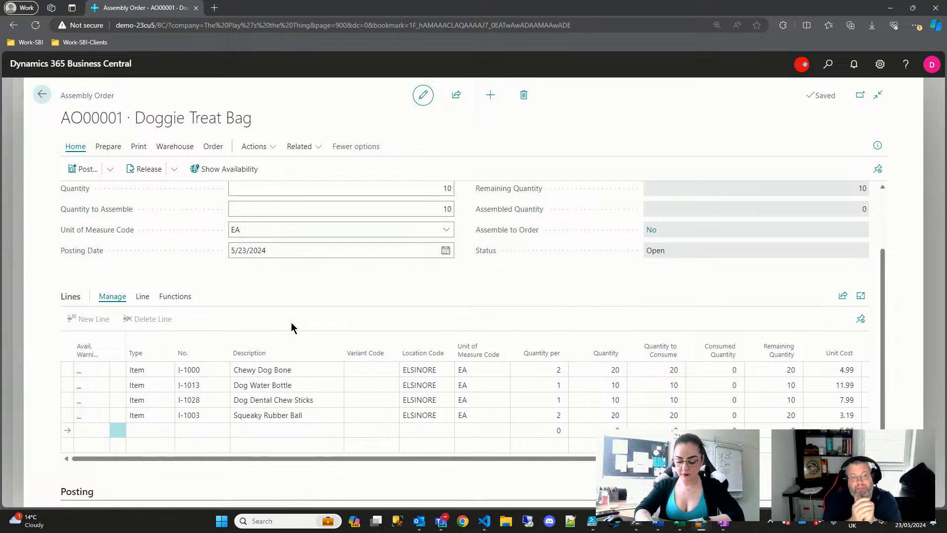
left_click(81, 417)
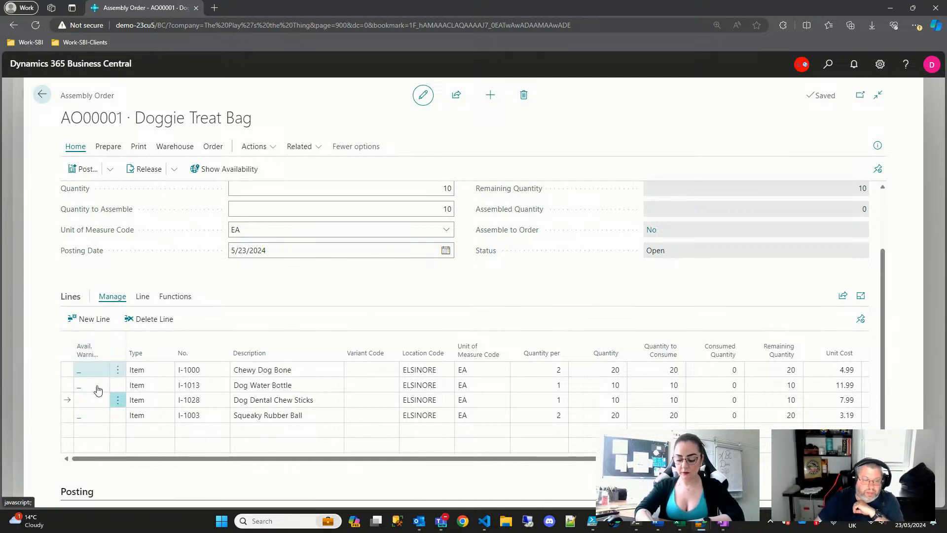
left_click(88, 404)
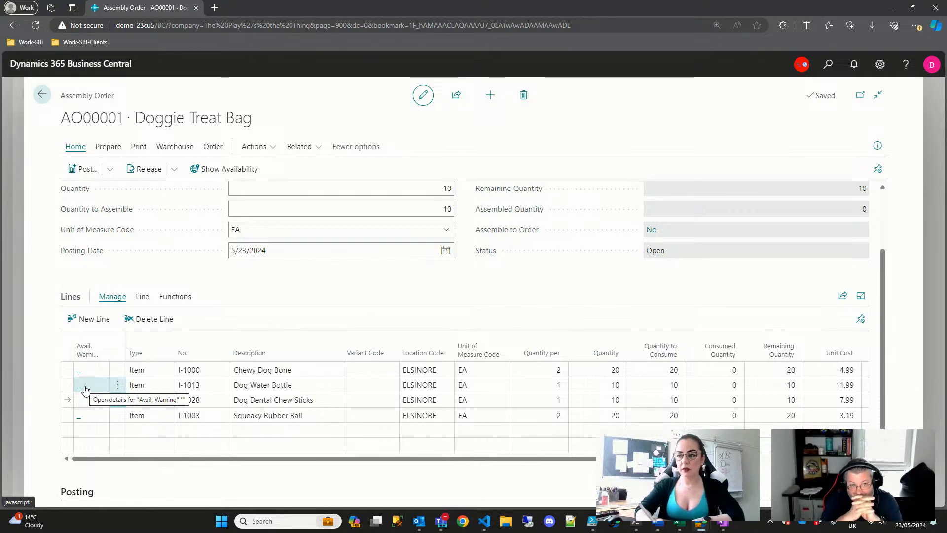
scroll(158, 244, "up", 1)
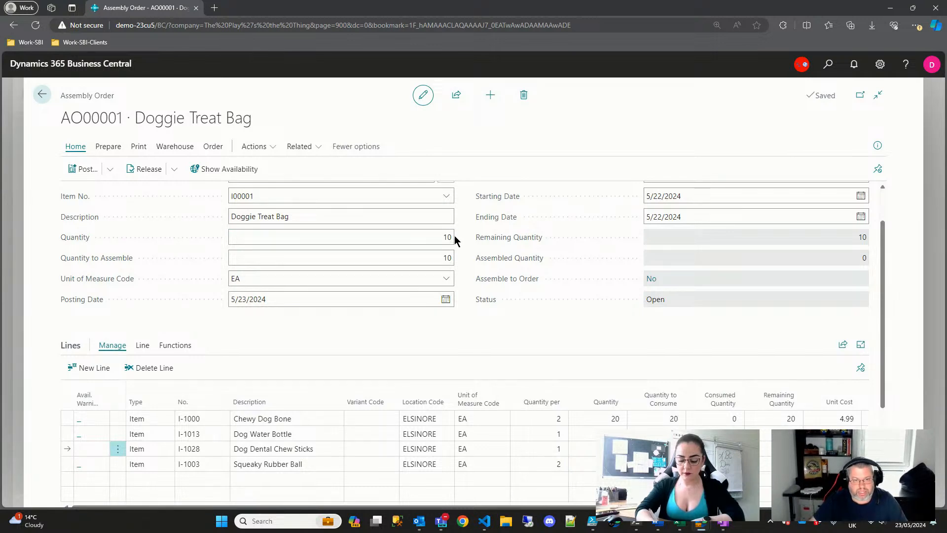
left_click(446, 253)
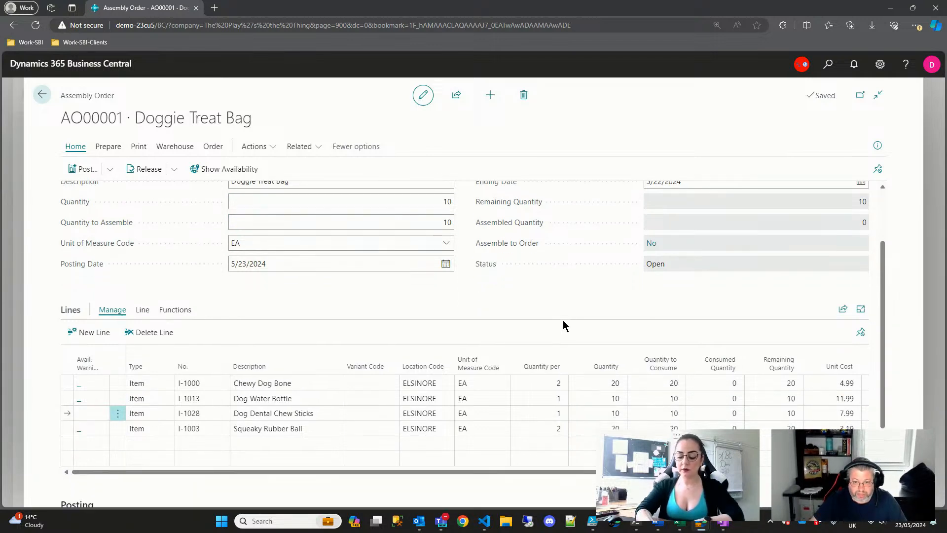
scroll(562, 322, "down", 2)
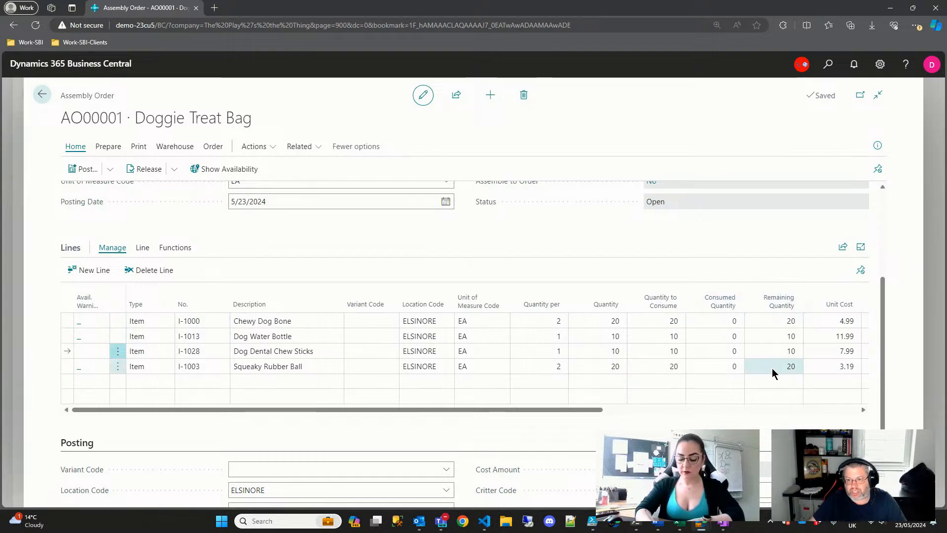
scroll(750, 380, "down", 1)
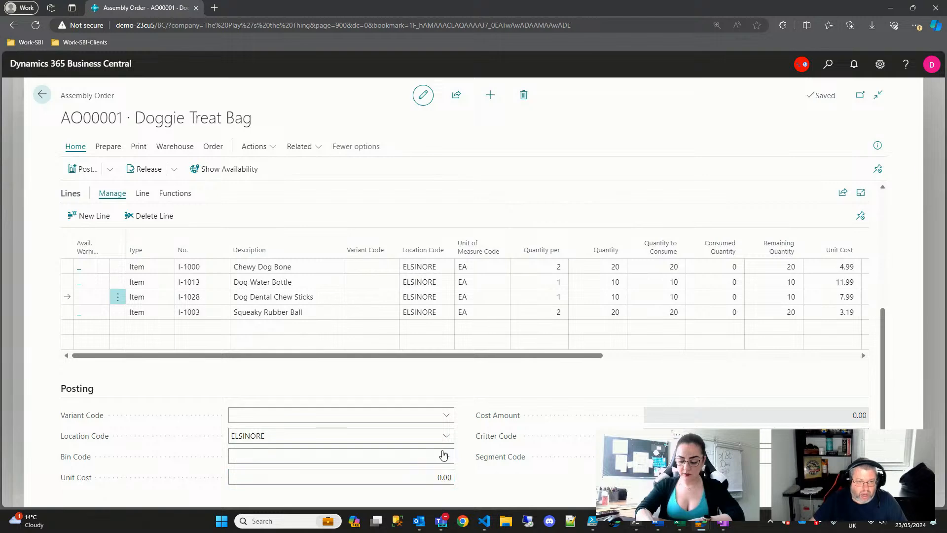
scroll(345, 336, "up", 3)
left_click(297, 155)
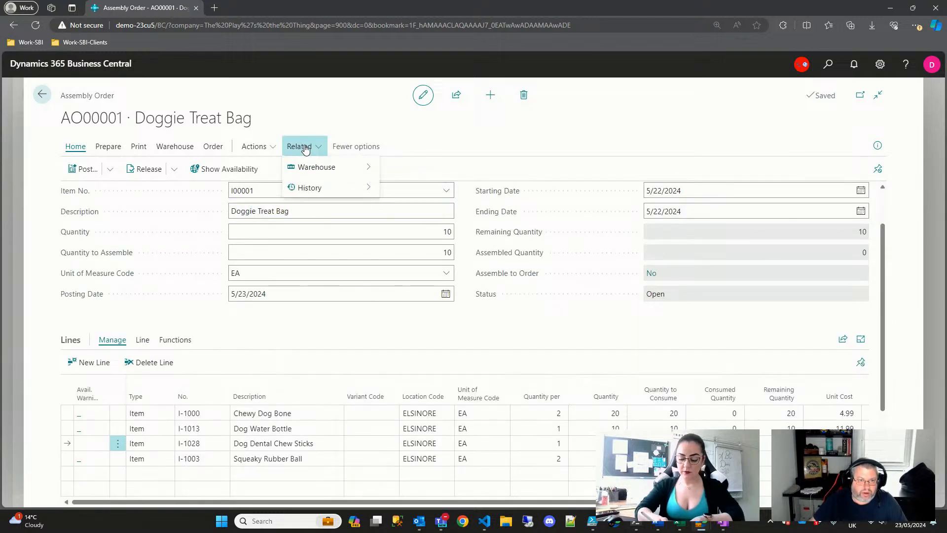
- Look through the order's posting, related-page and warehouse action menus
left_click(265, 148)
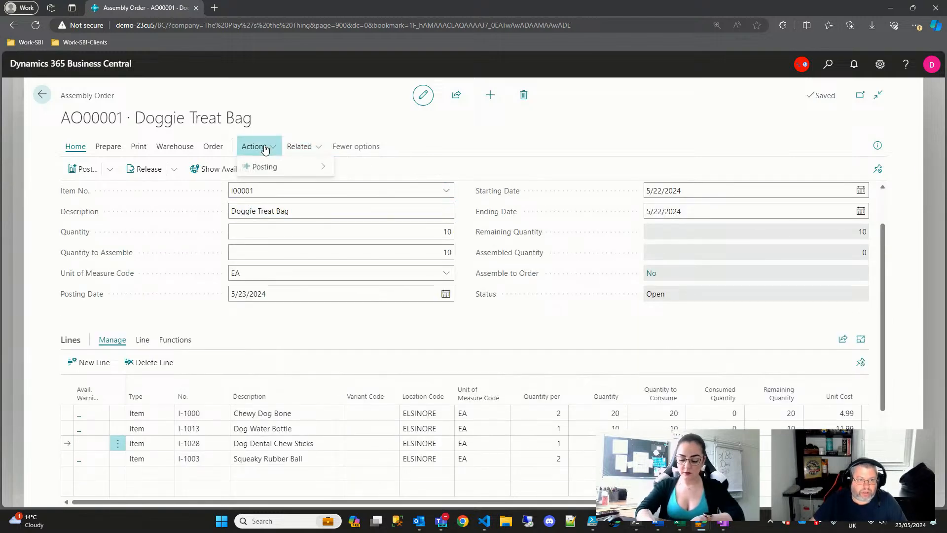
left_click(213, 147)
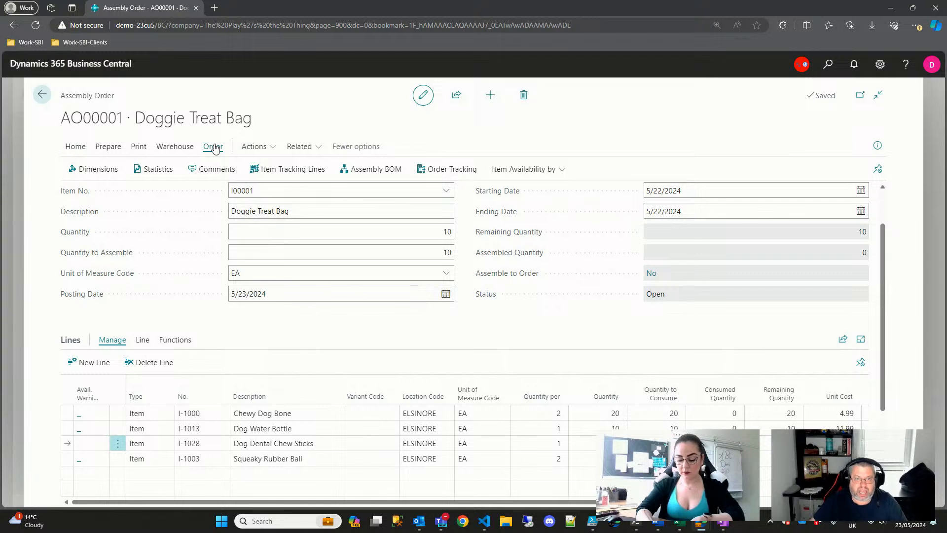
left_click(169, 151)
left_click(310, 147)
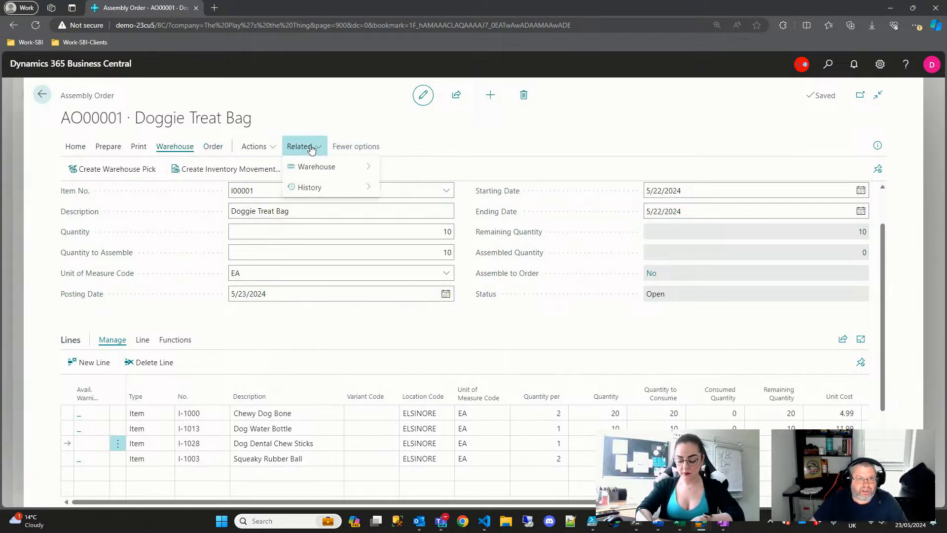
left_click(254, 146)
mouse_move(264, 168)
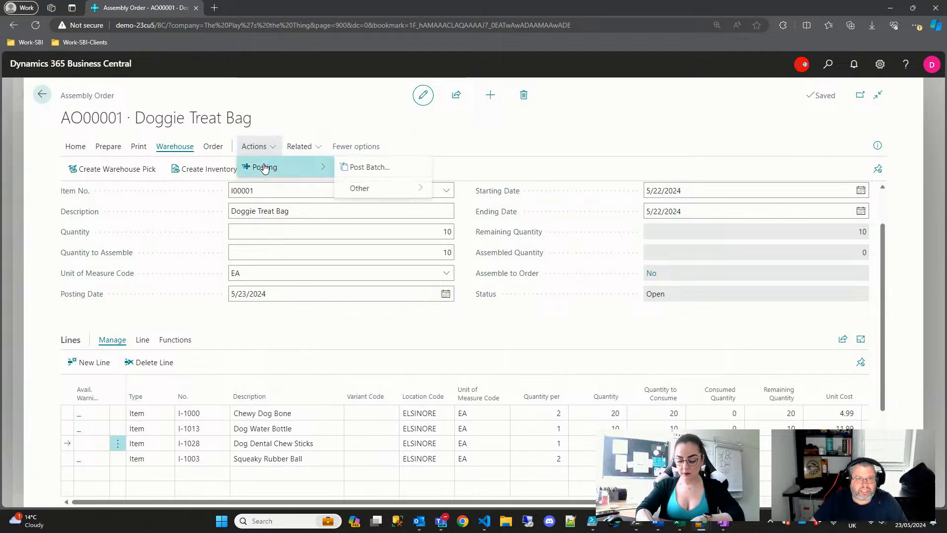
left_click(300, 151)
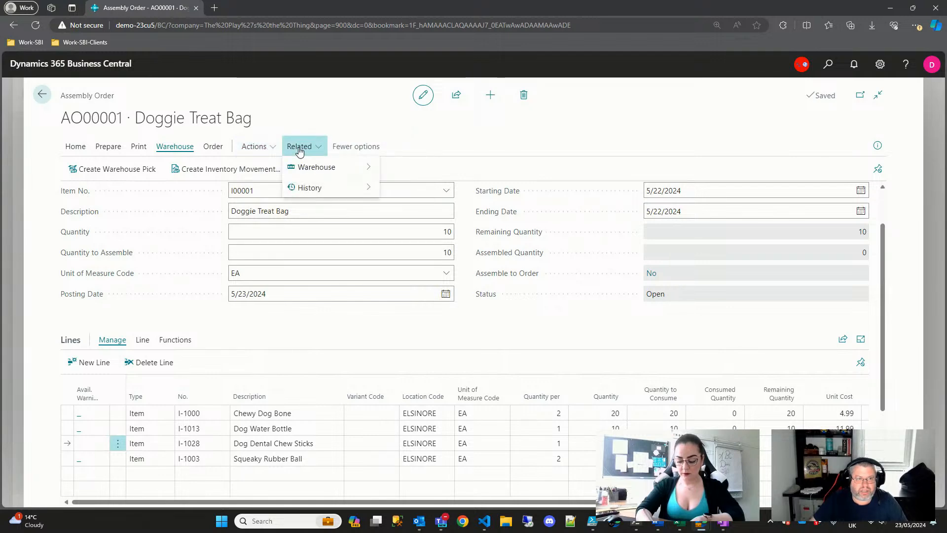
left_click(414, 122)
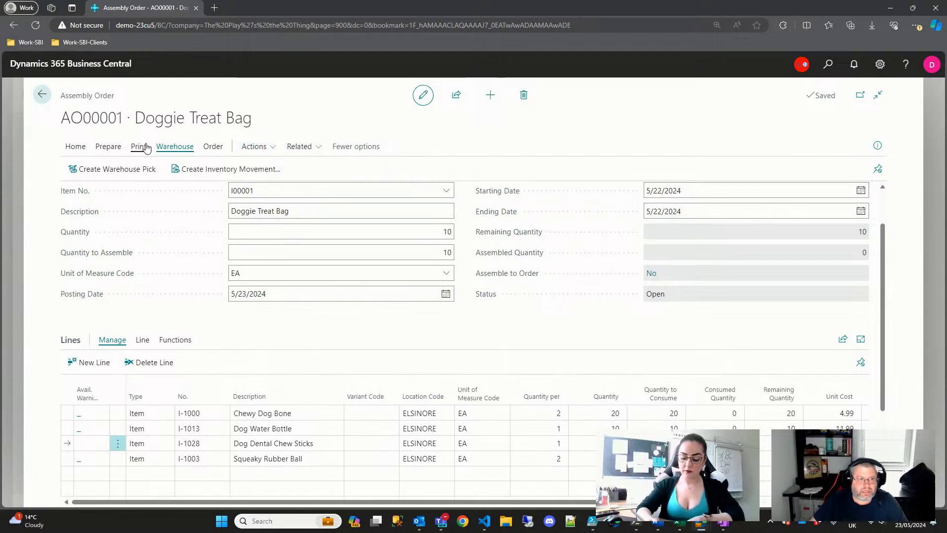
scroll(243, 353, "down", 3)
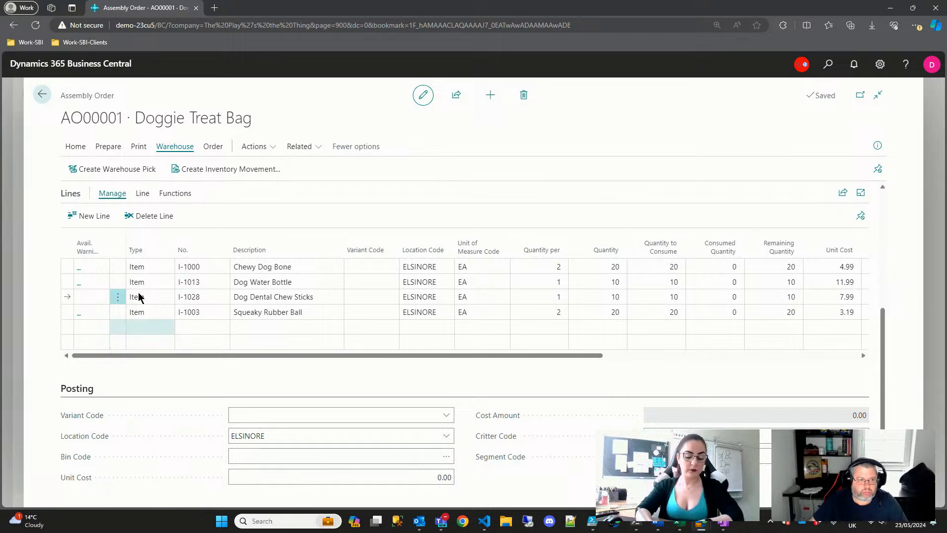
scroll(140, 242, "up", 1)
- Run Prepare > Update Unit Cost so the unit cost becomes 36.34
left_click(143, 242)
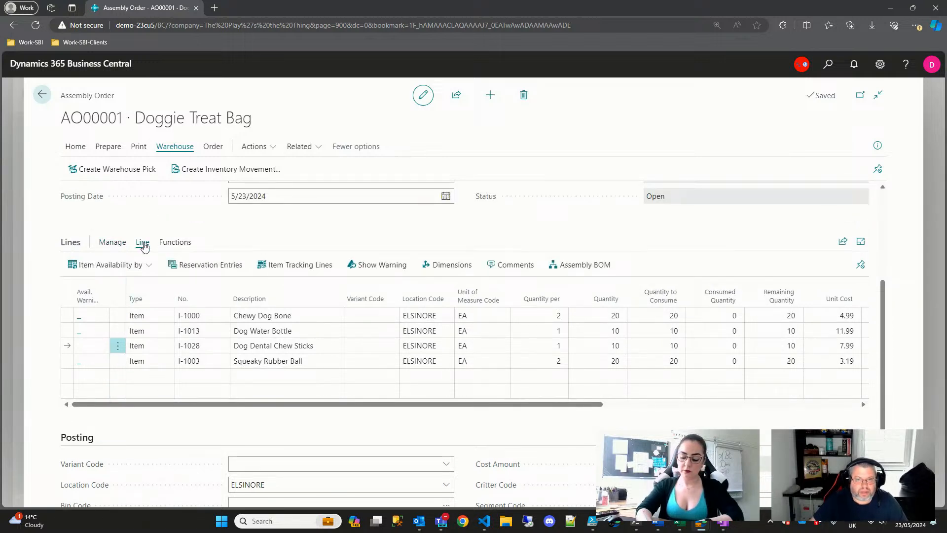
left_click(175, 243)
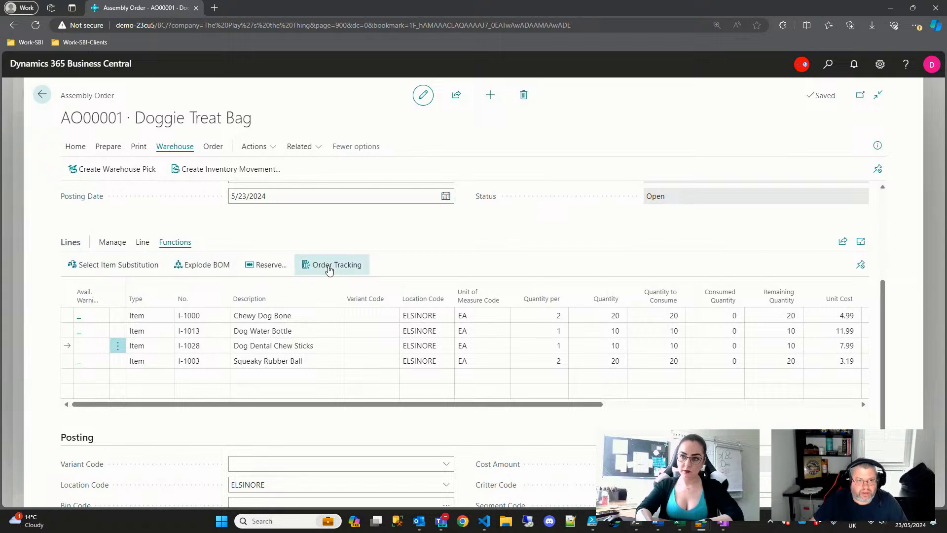
left_click(135, 150)
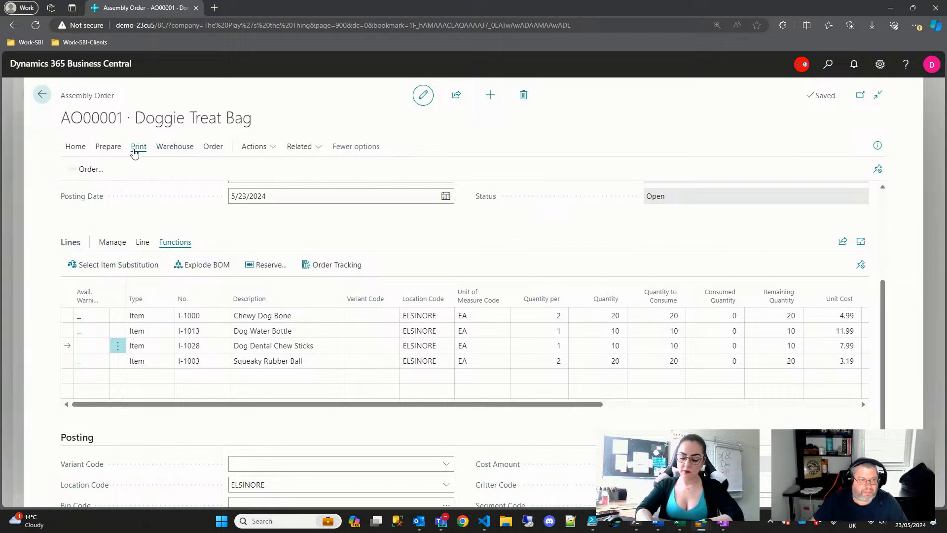
left_click(108, 147)
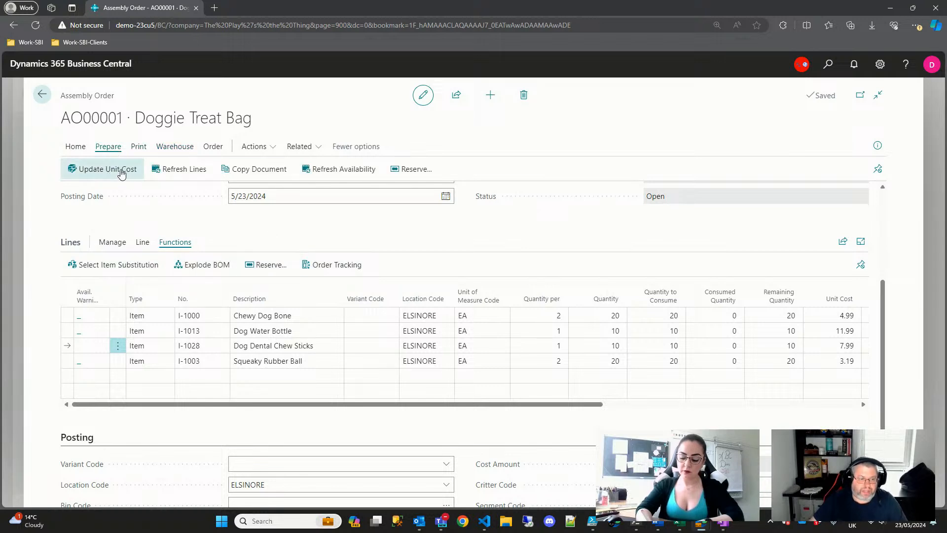
left_click(121, 174)
- Replace the unit cost with 4.99+11.99+7.99+3.19 (28.16), then check the empty Critter Code lookup
scroll(396, 377, "down", 2)
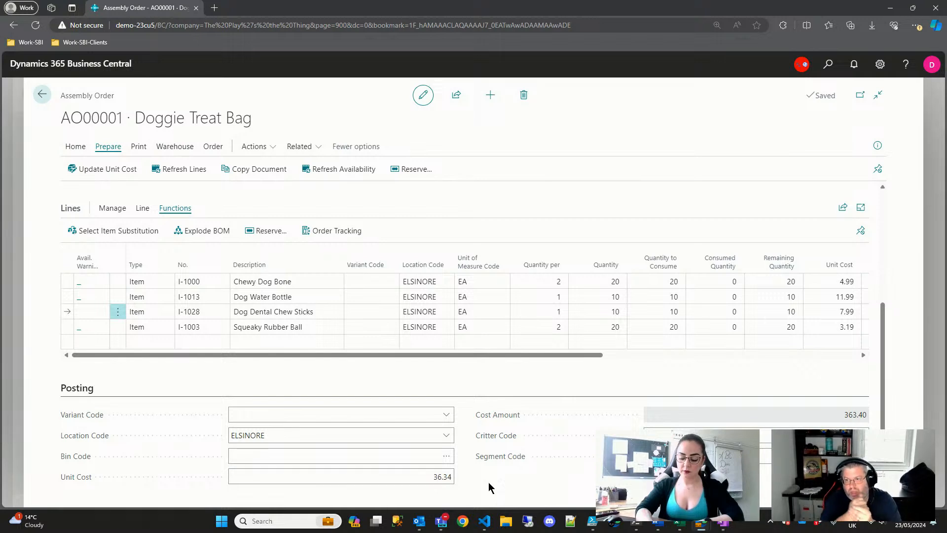
left_click(434, 476)
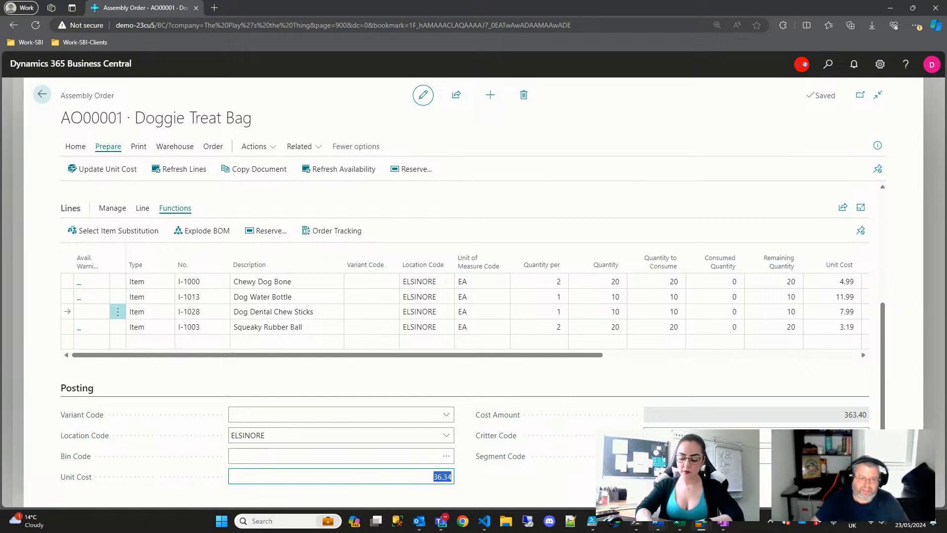
key("BackSpace")
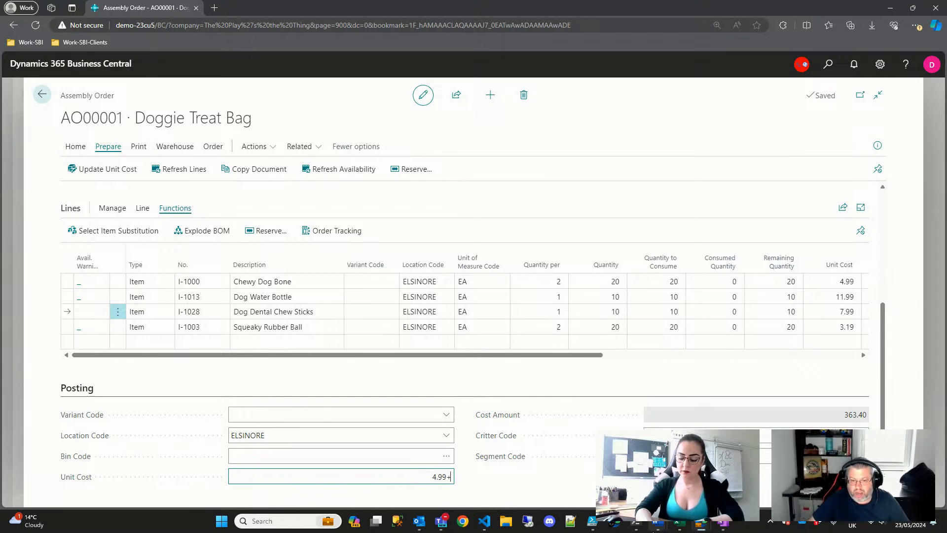
type("4.99+11")
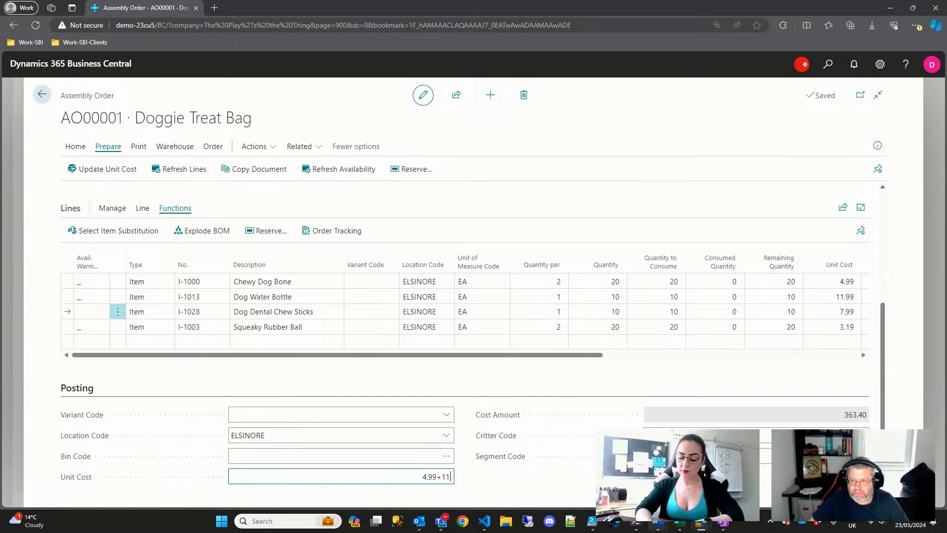
type(".99+7.99+")
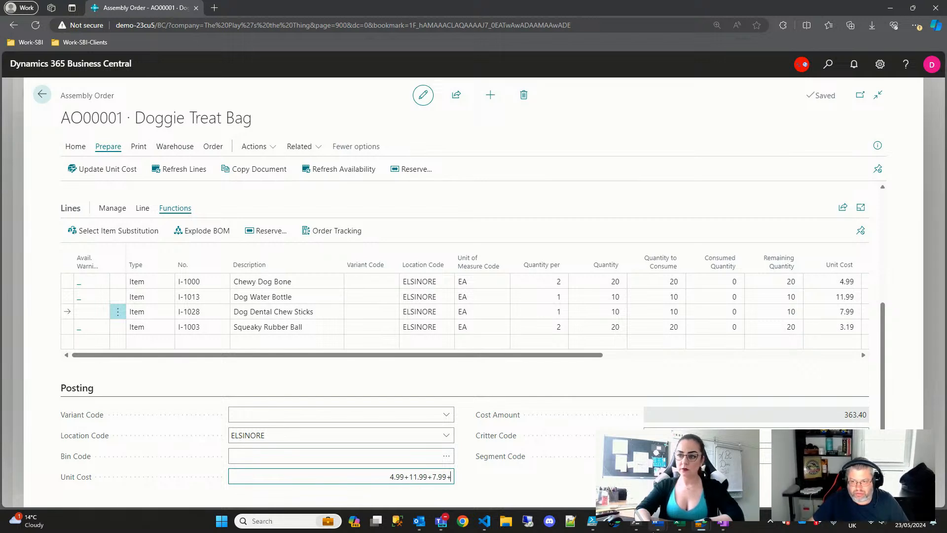
type("3.19")
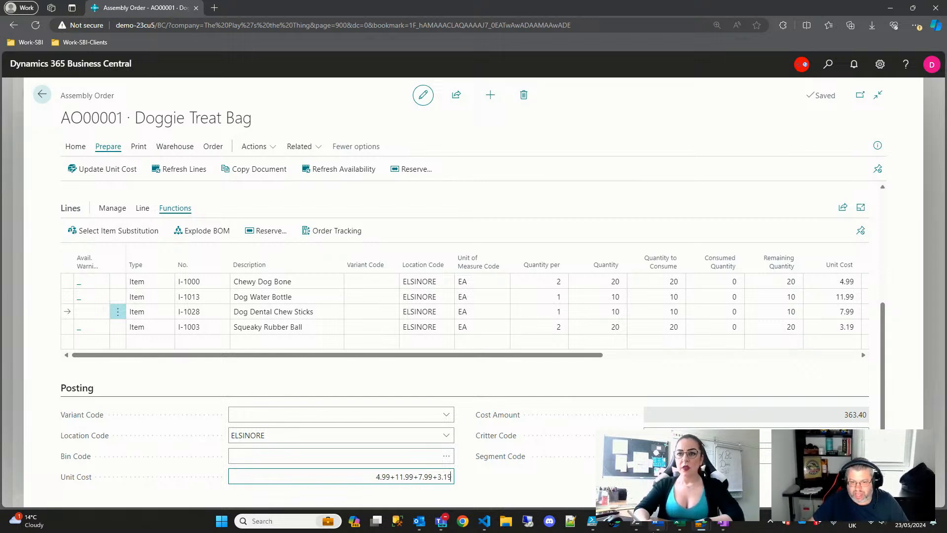
key("Tab")
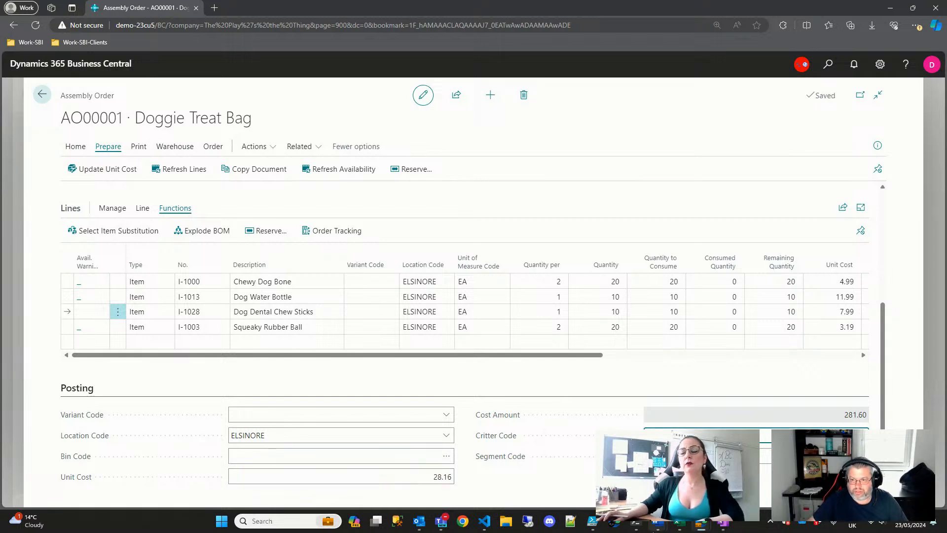
key("alt+Down")
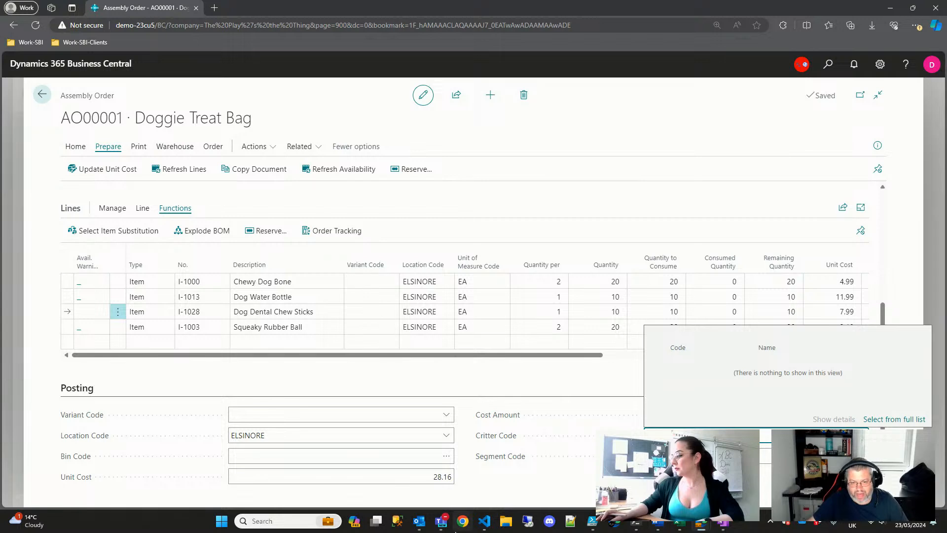
key("Tab")
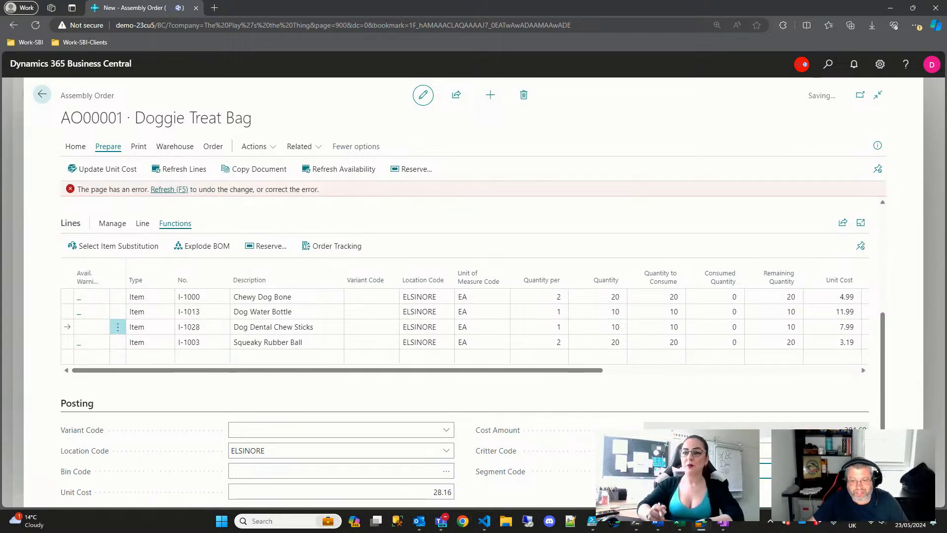
- Re-enter unit cost 4.99+11.99+7.99+3.19, then run Update Unit Cost to restore 36.34
left_click(429, 481)
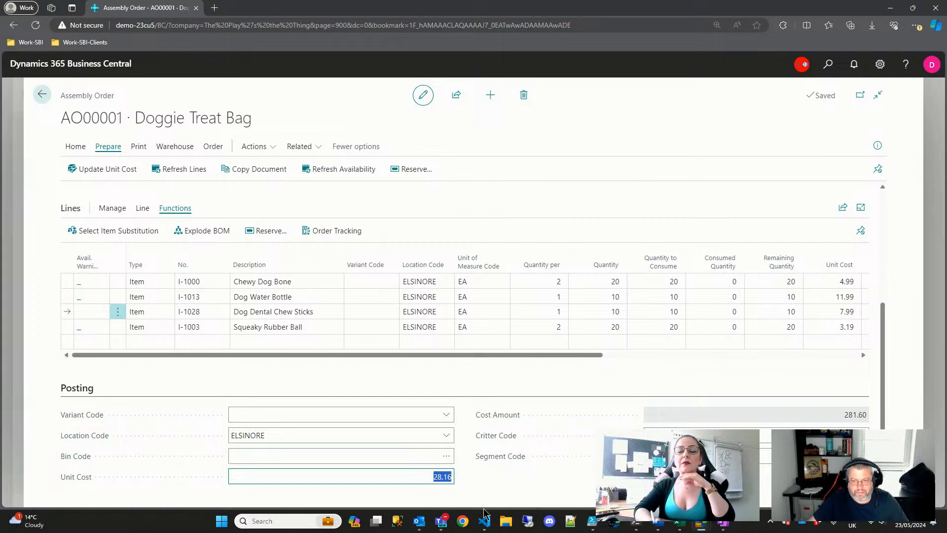
type("4.99")
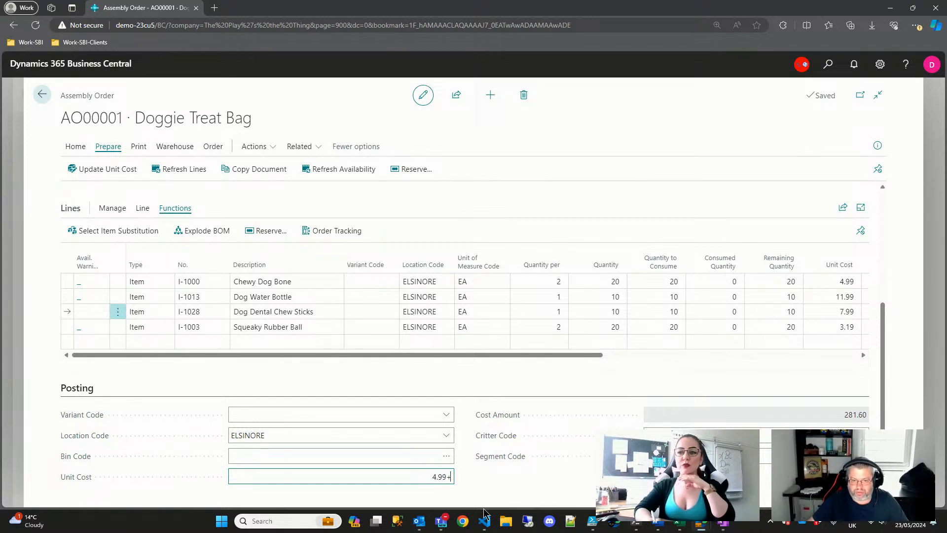
type("+11.99")
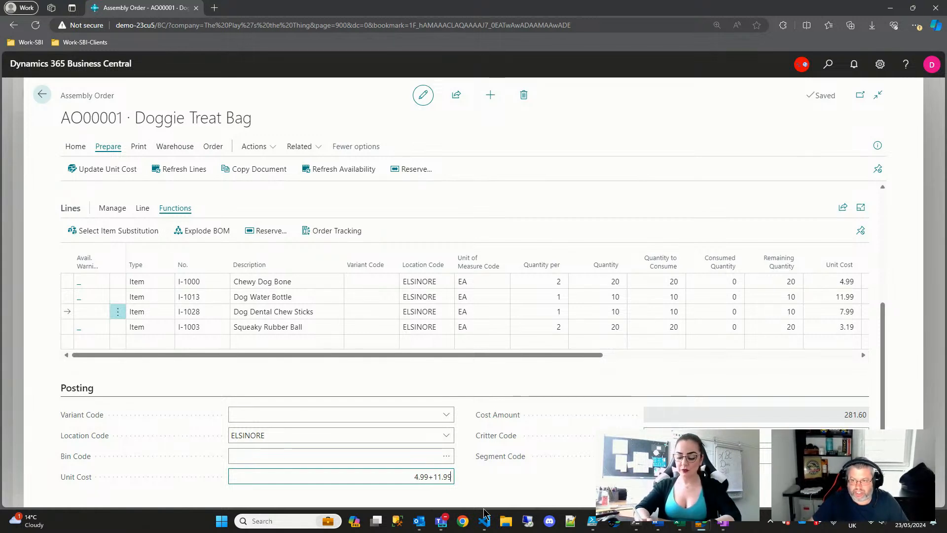
type("+7")
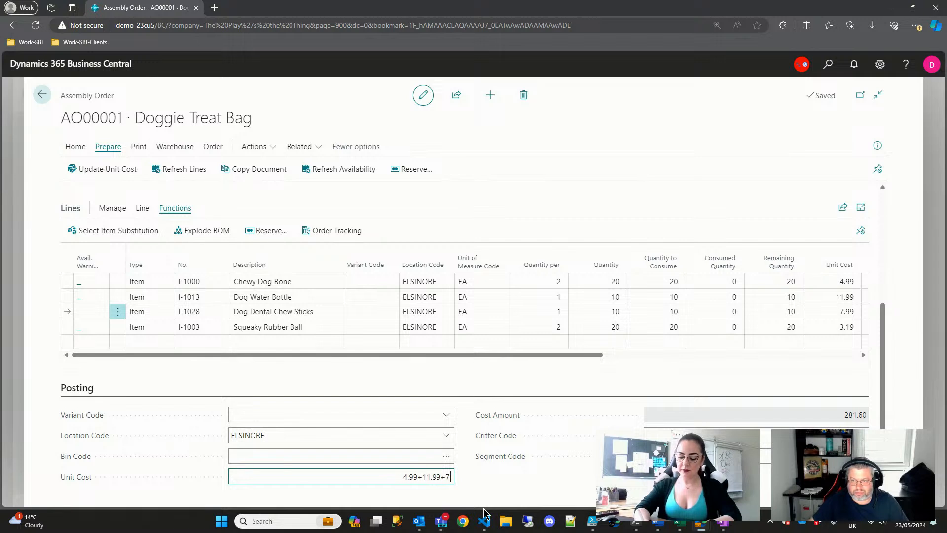
type(".99+3.19")
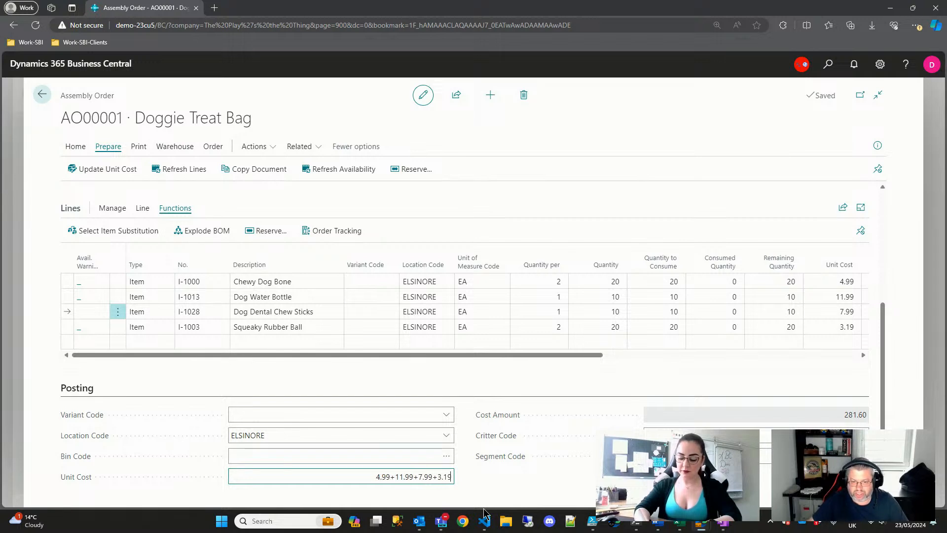
key("Tab")
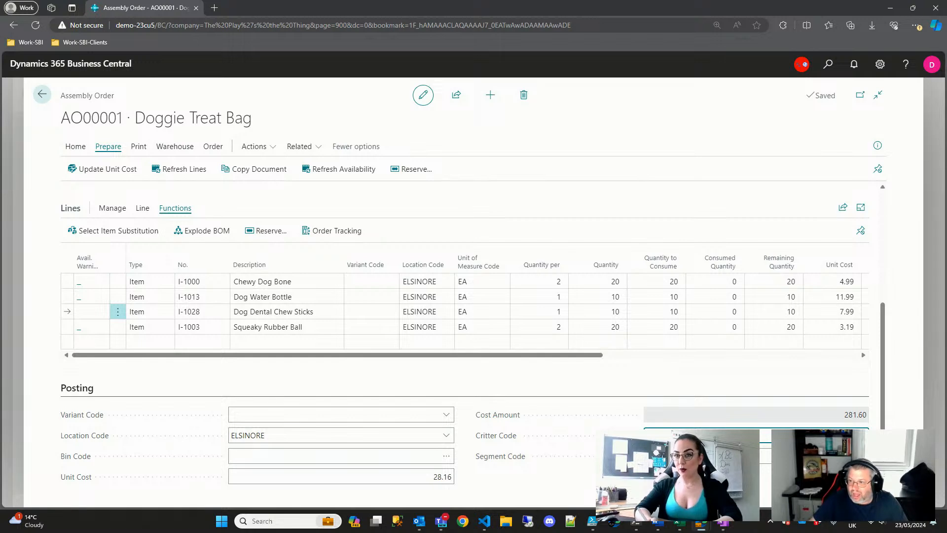
left_click(258, 147)
left_click(115, 176)
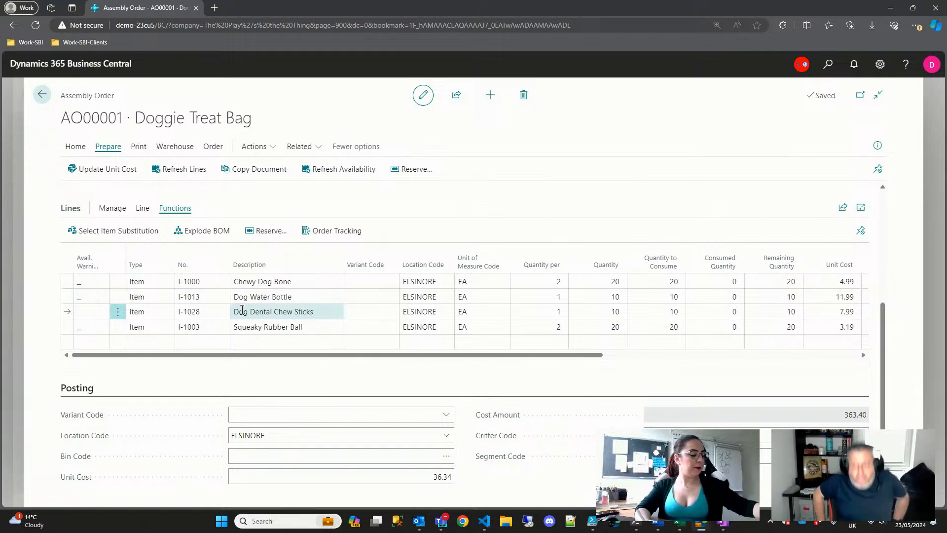
scroll(290, 234, "up", 2)
- Change the order quantity from 10 to 20 and accept the low-inventory warning
scroll(290, 234, "up", 1)
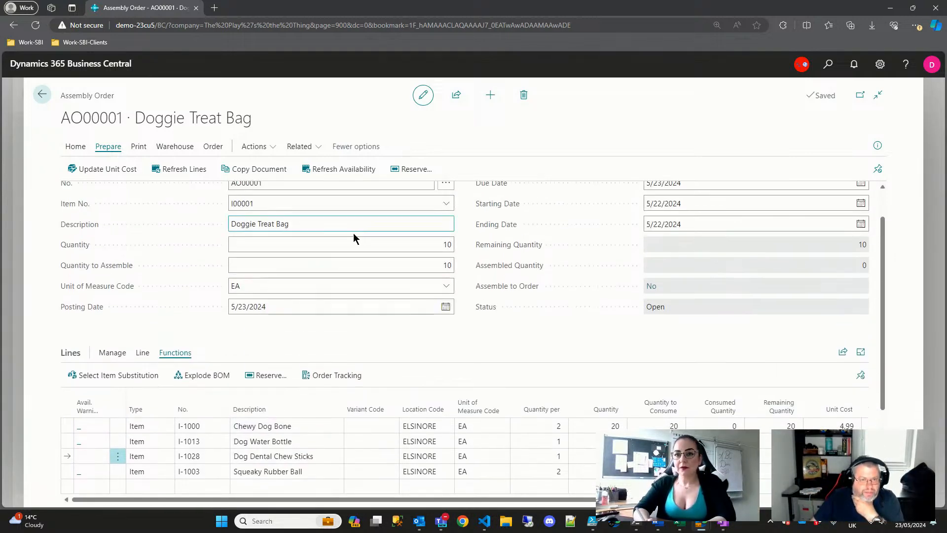
left_click(355, 245)
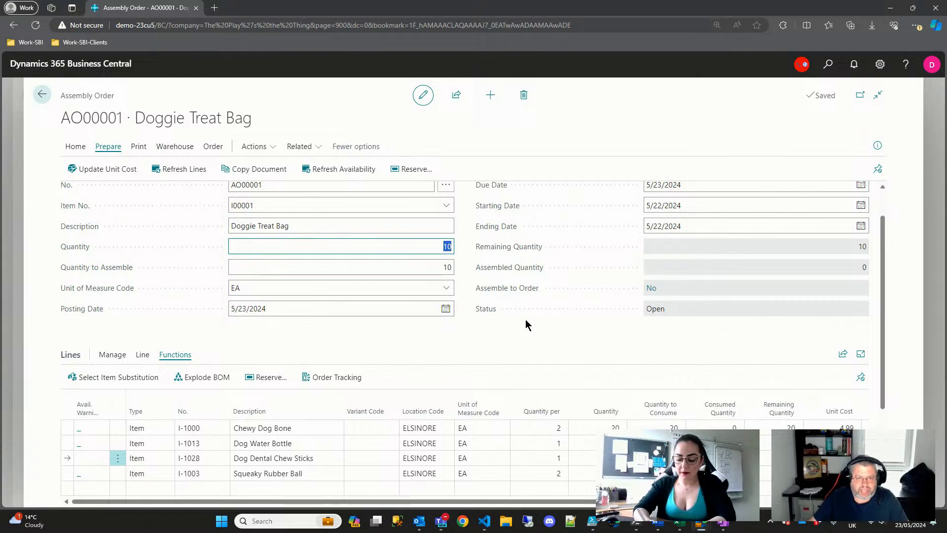
type("20")
key("Tab")
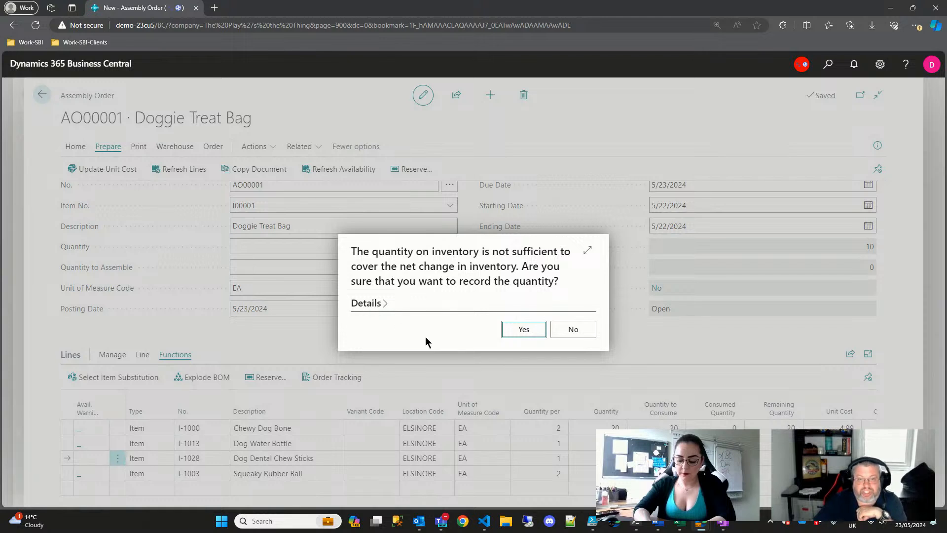
left_click(434, 303)
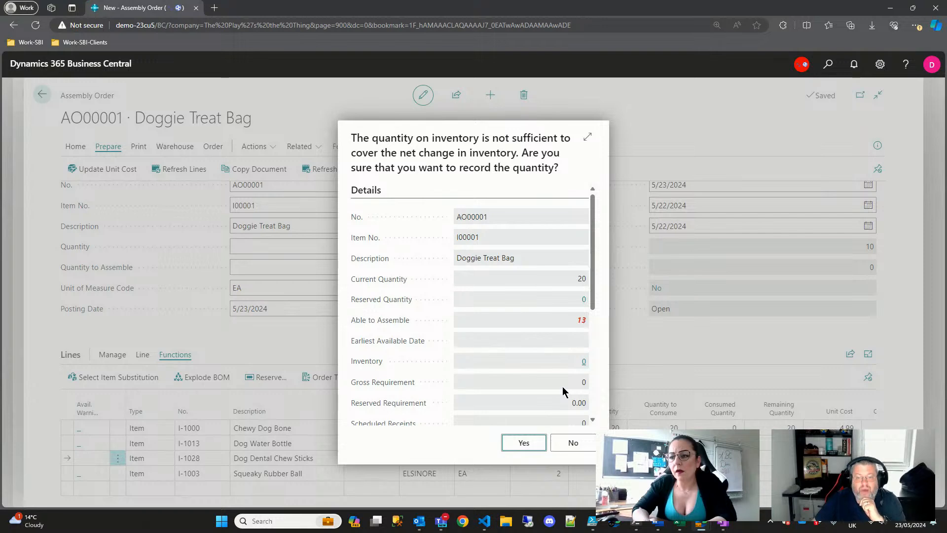
left_click(524, 442)
scroll(425, 356, "down", 1)
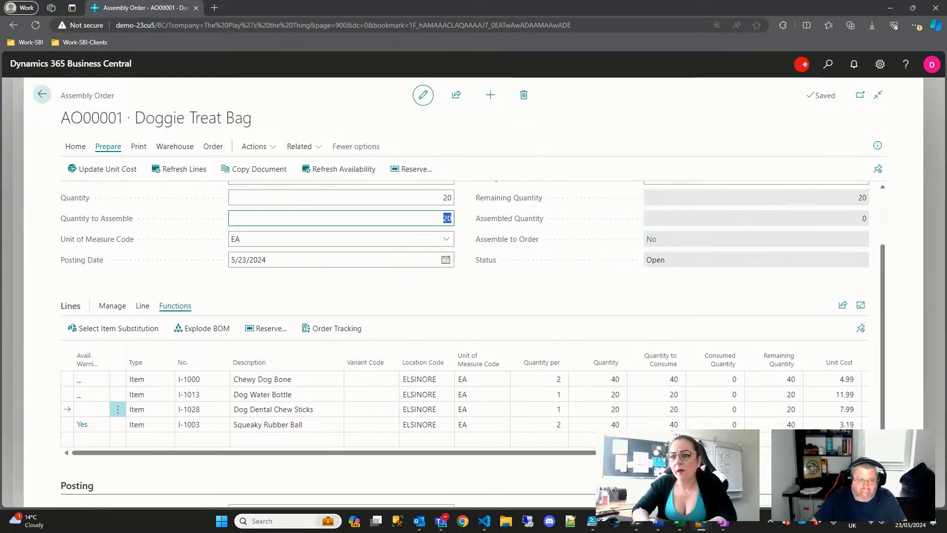
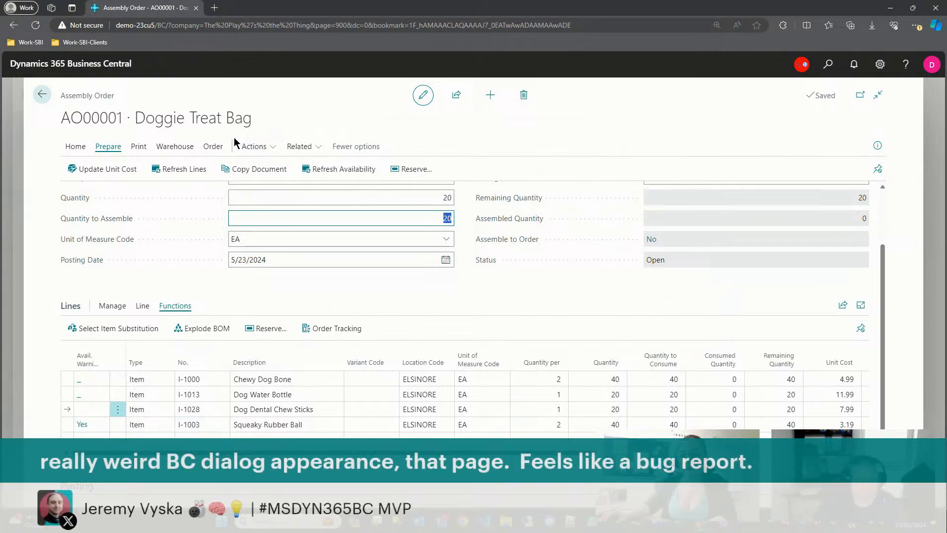
- Browse AO00001's Actions menu and the Line, Manage and Functions line tabs, then close the order
left_click(250, 147)
left_click(251, 148)
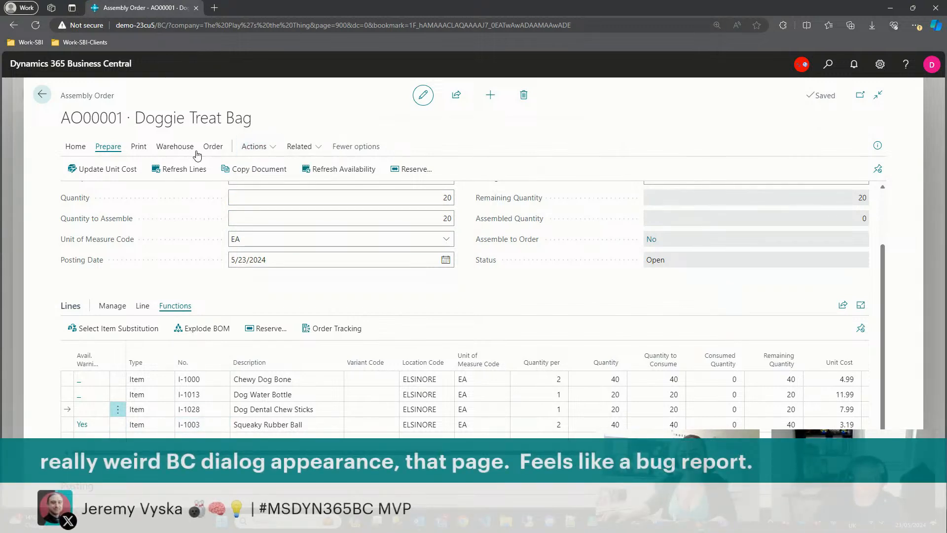
left_click(143, 306)
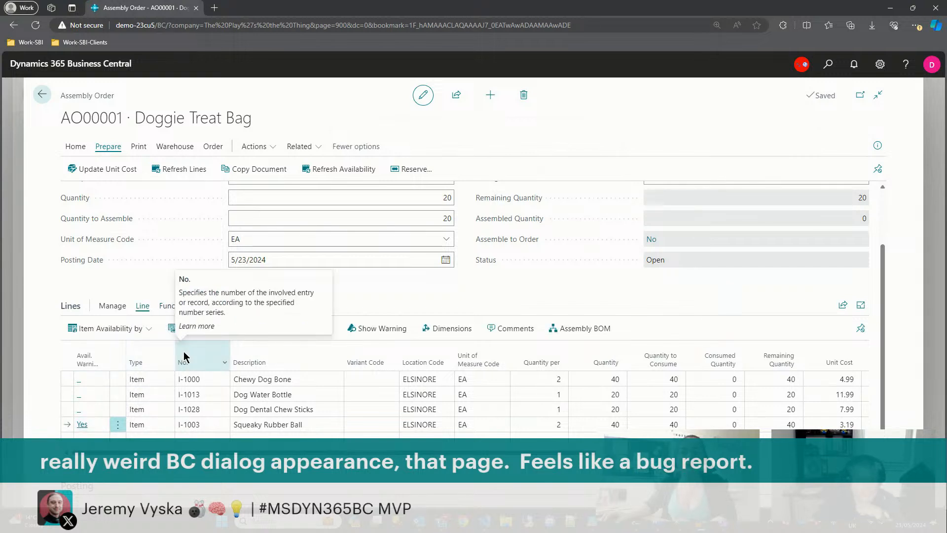
left_click(112, 305)
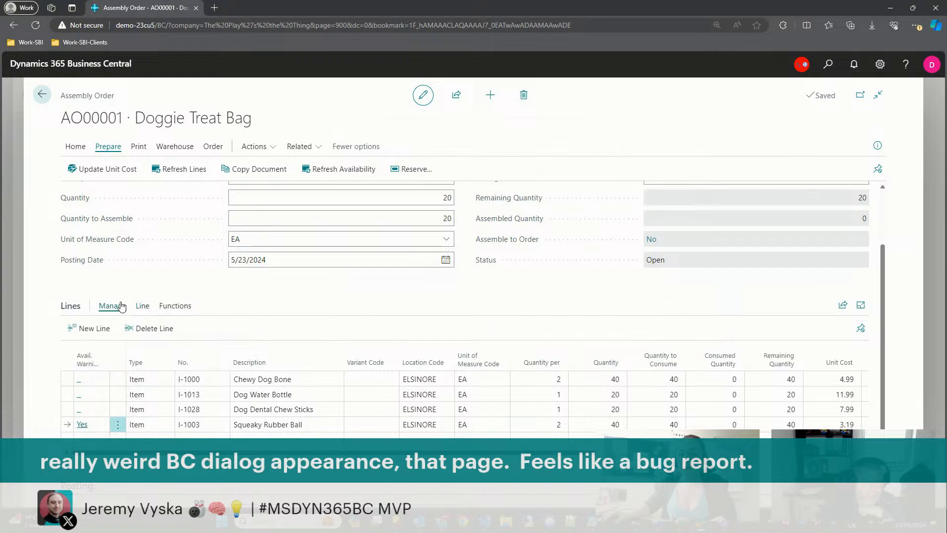
left_click(142, 306)
left_click(171, 307)
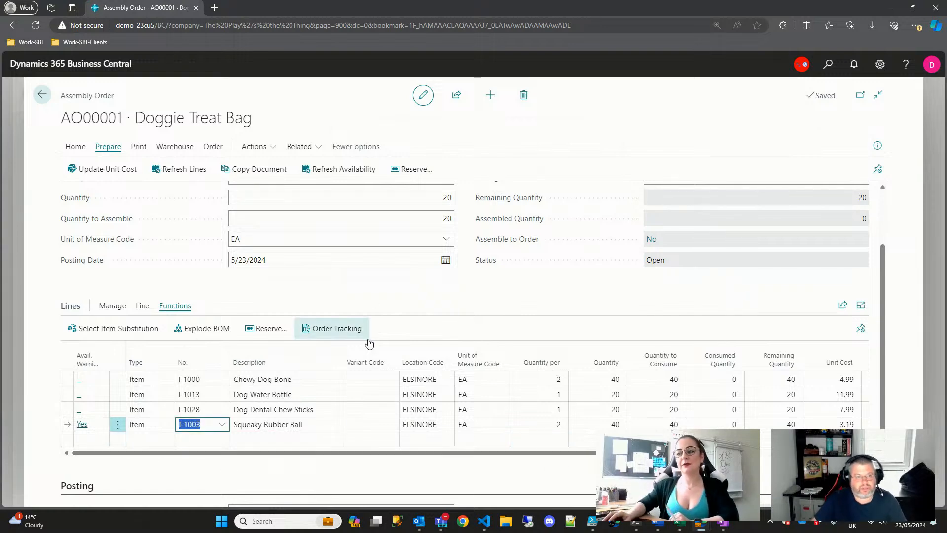
key("Escape")
key("Escape")
- Find Purchase Orders with a 'purchase ord' search and start a new purchase order
left_click(828, 64)
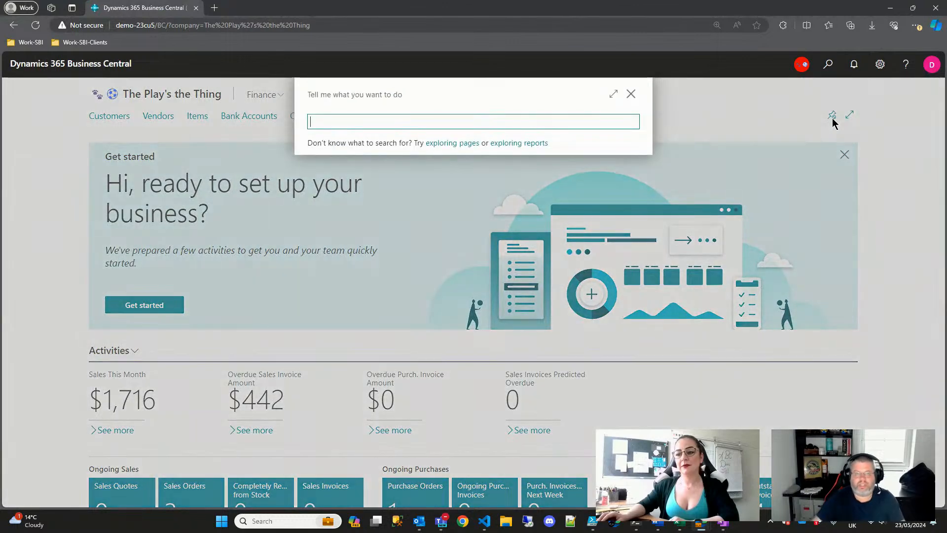
type("purchase order")
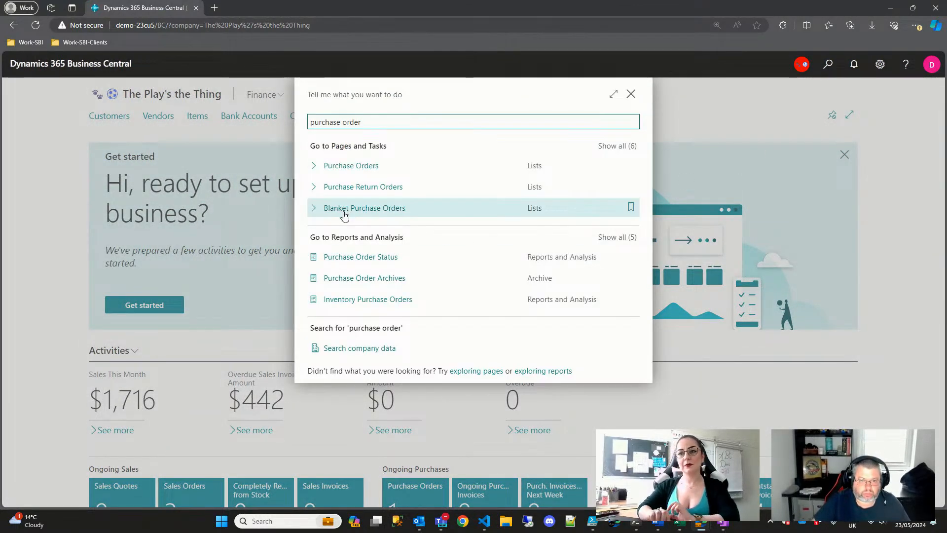
left_click(350, 166)
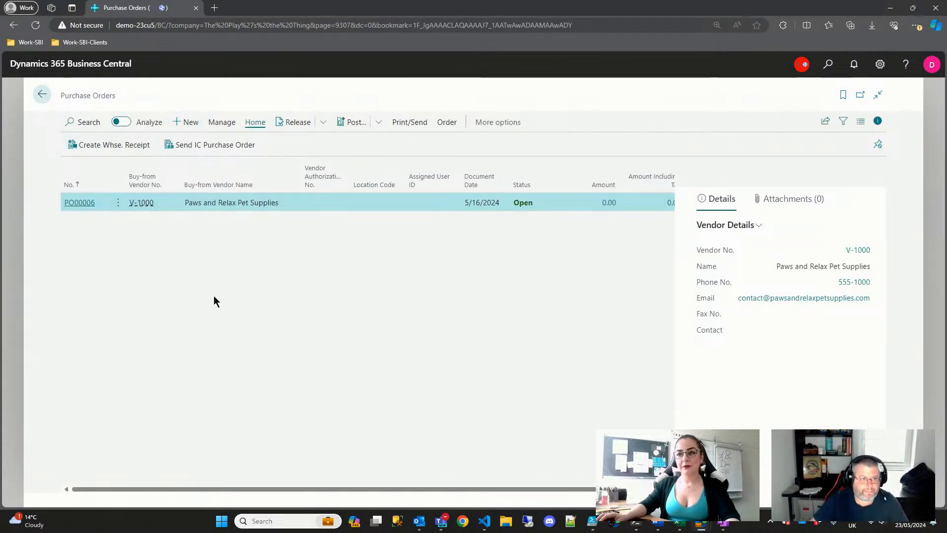
key("alt+n")
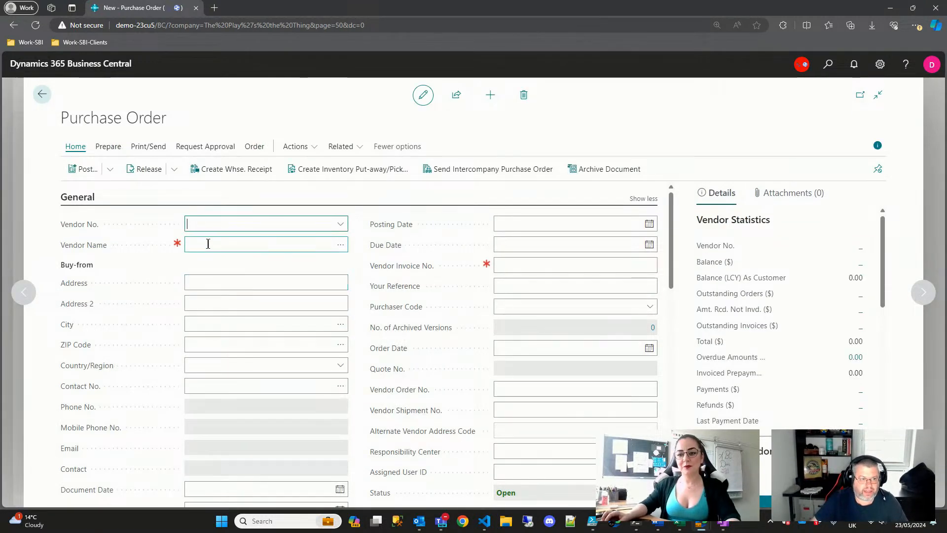
- Set the vendor to Feather 'n Fur Outfitters (V-1002) and enter the vendor invoice number
left_click(341, 225)
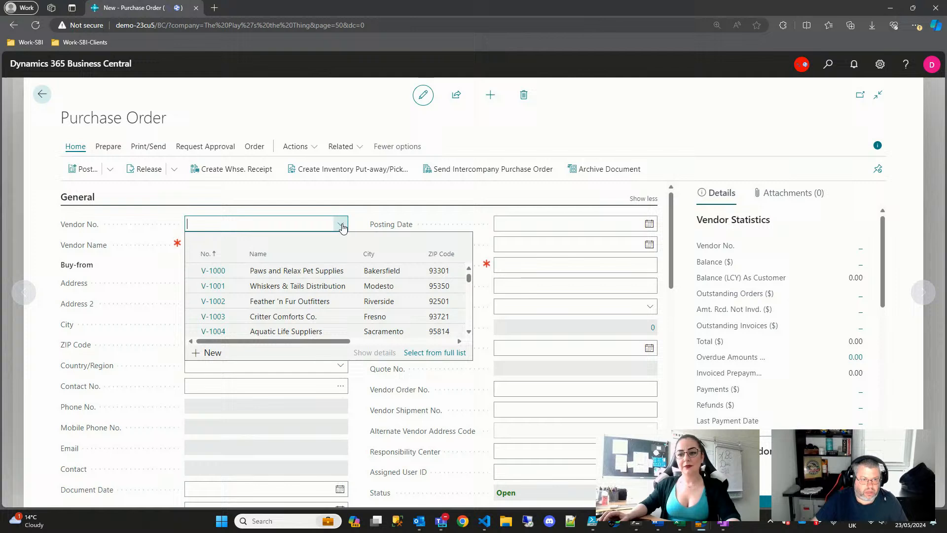
left_click(212, 301)
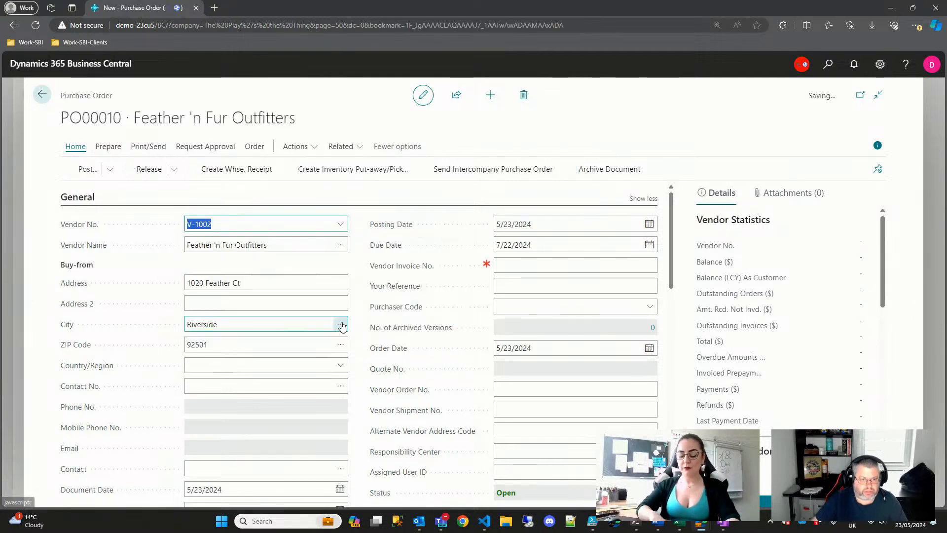
left_click(546, 265)
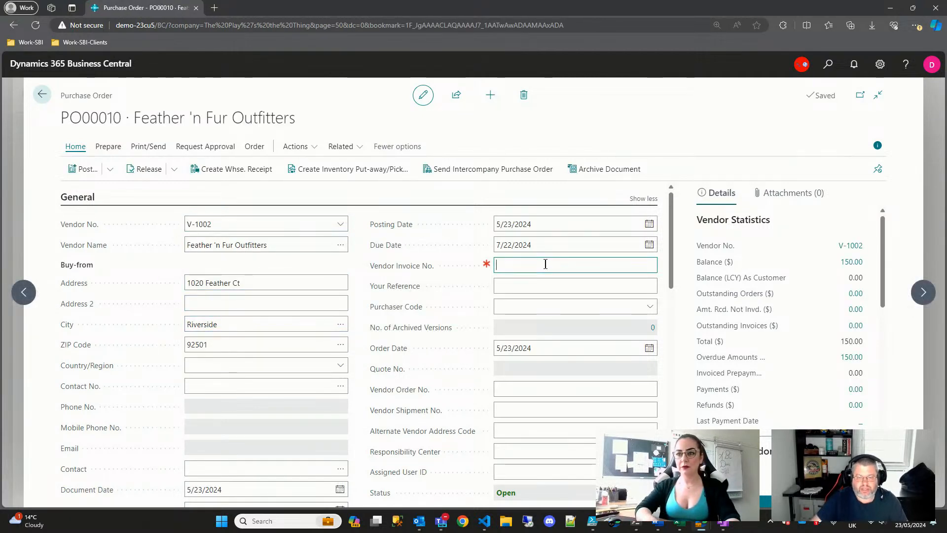
type("FFO0003")
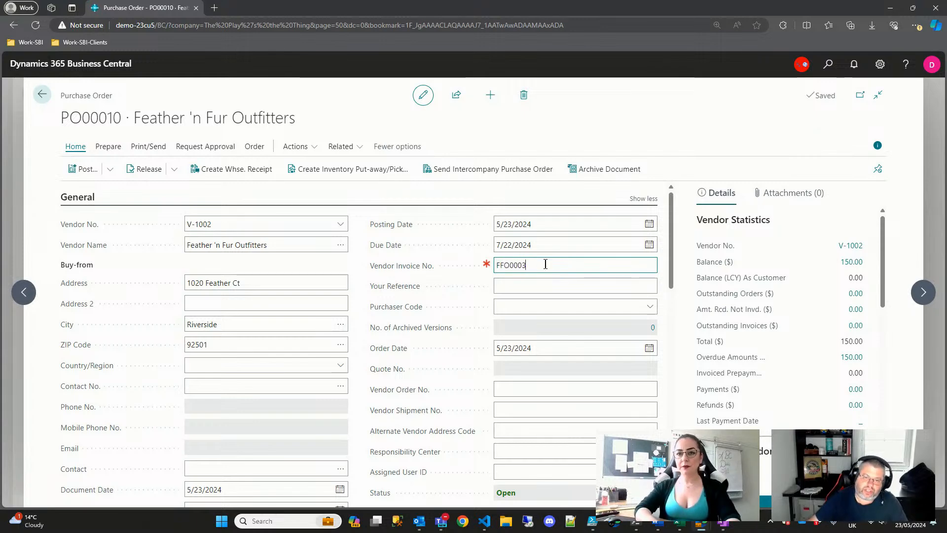
type("5")
scroll(454, 363, "down", 5)
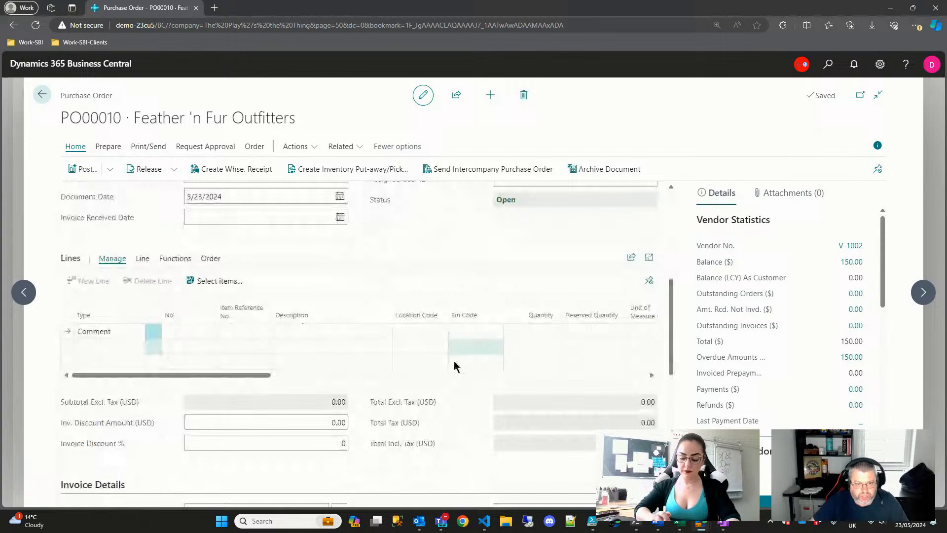
- Set the first purchase line's type to Item
left_click(132, 333)
left_click(138, 331)
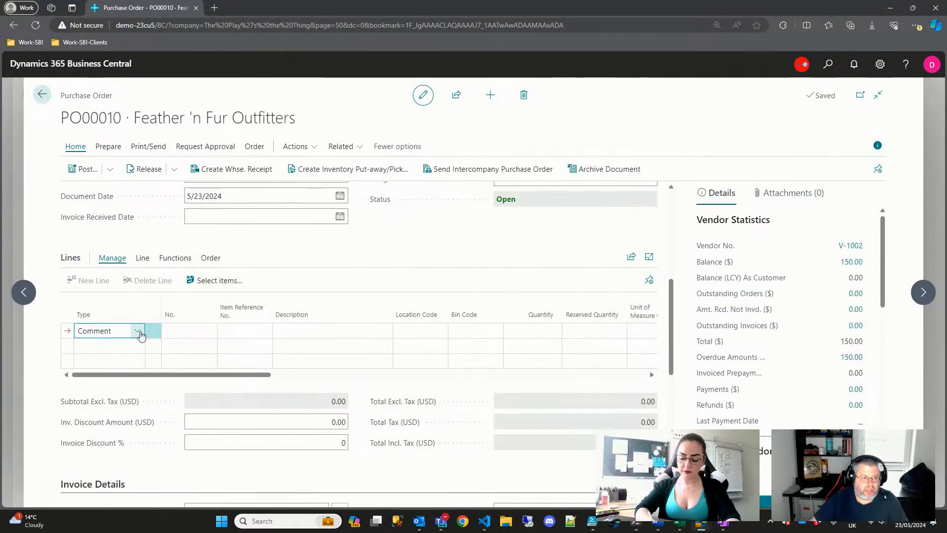
left_click(132, 407)
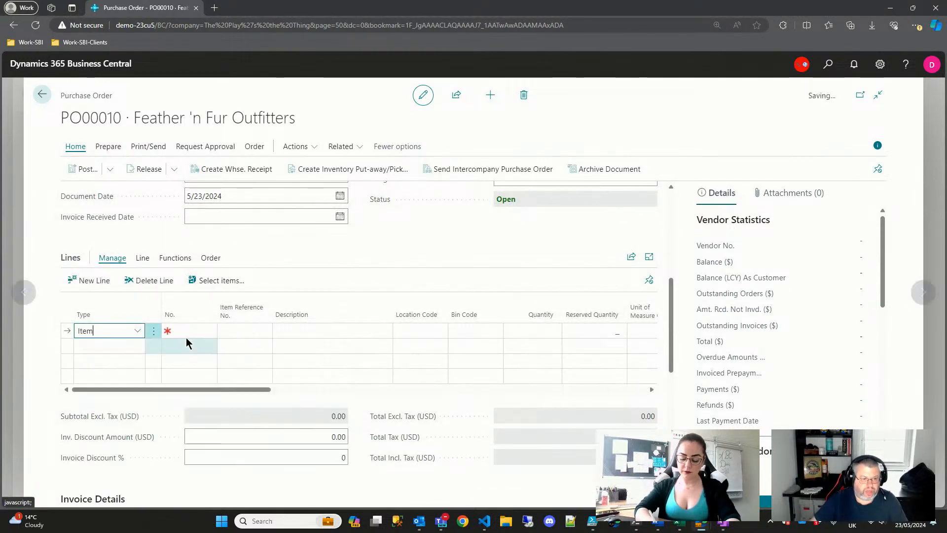
left_click(188, 332)
key("ctrl+v")
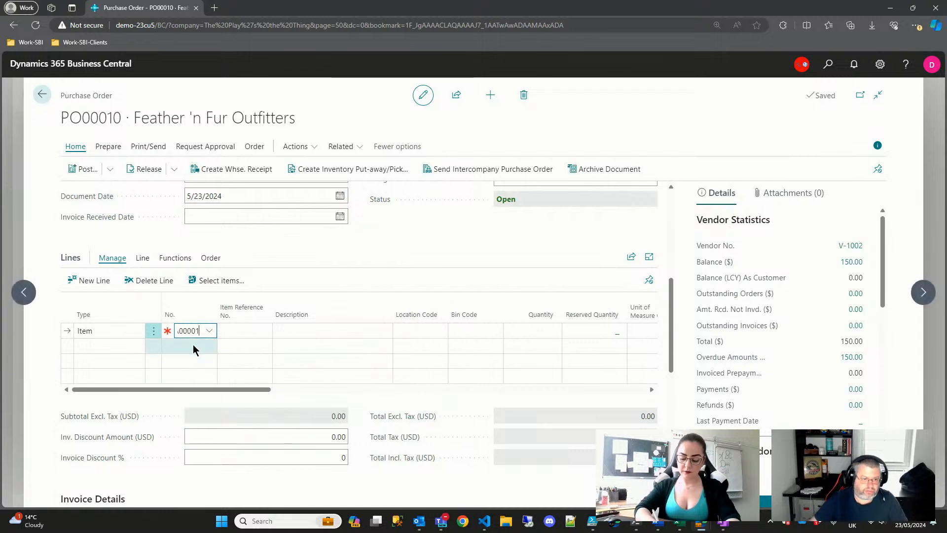
- Pick Reflective Cat Collar (I-1027) as the line's item and return to Purchase Orders
left_click(211, 331)
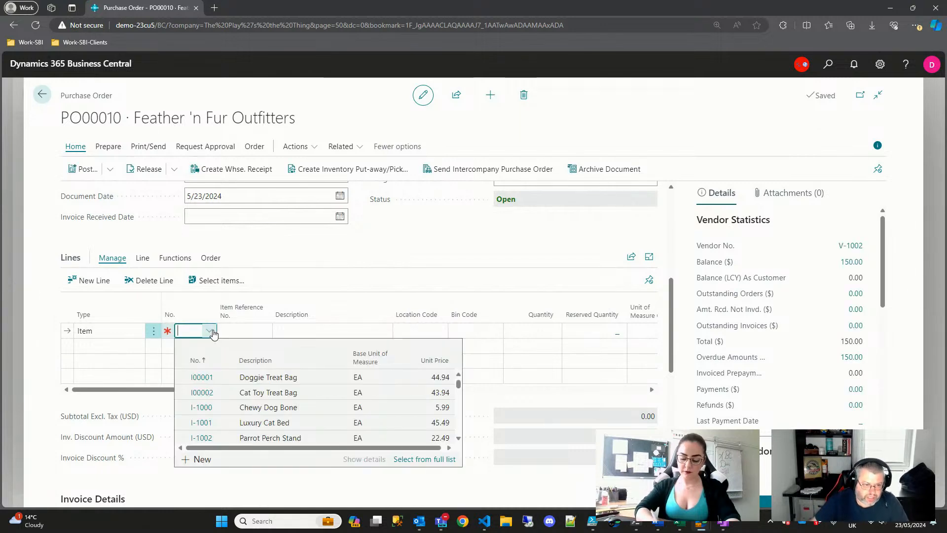
scroll(304, 429, "down", 3)
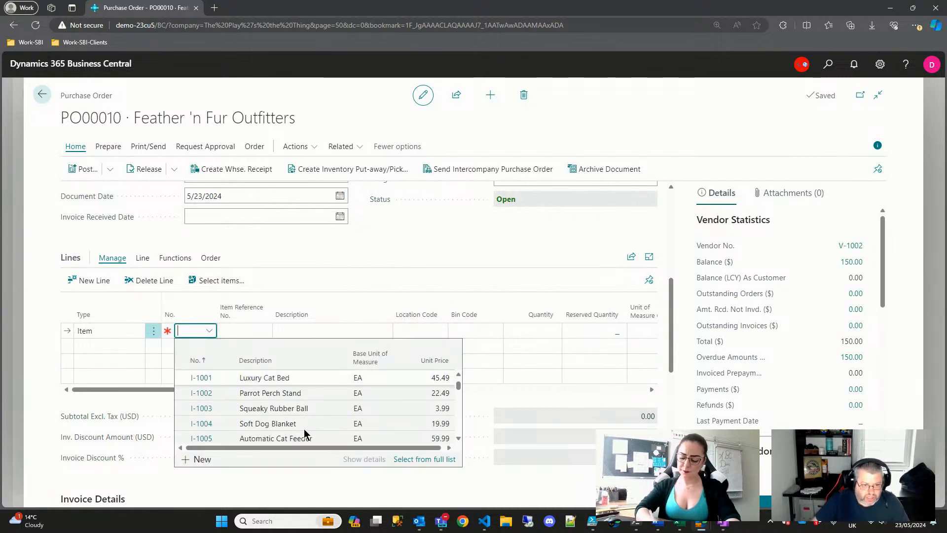
scroll(305, 430, "down", 5)
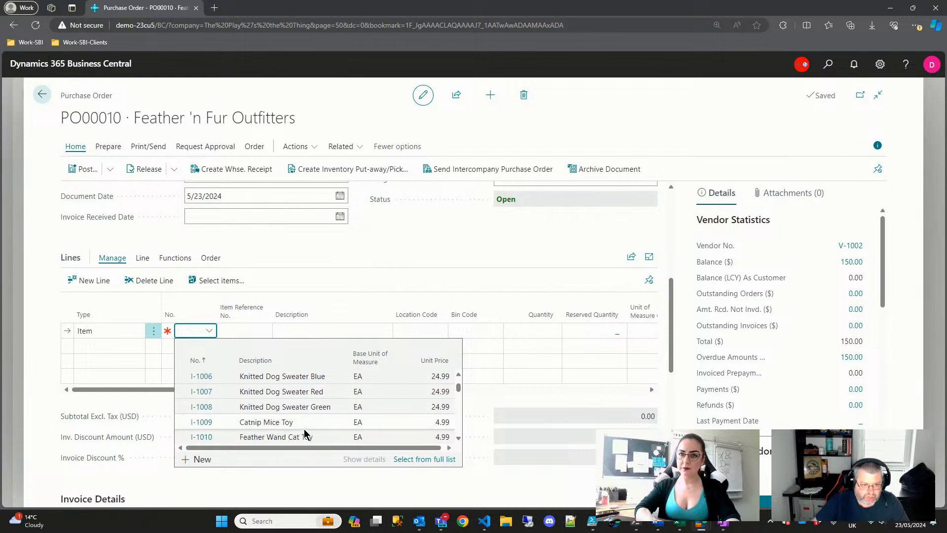
scroll(304, 432, "down", 5)
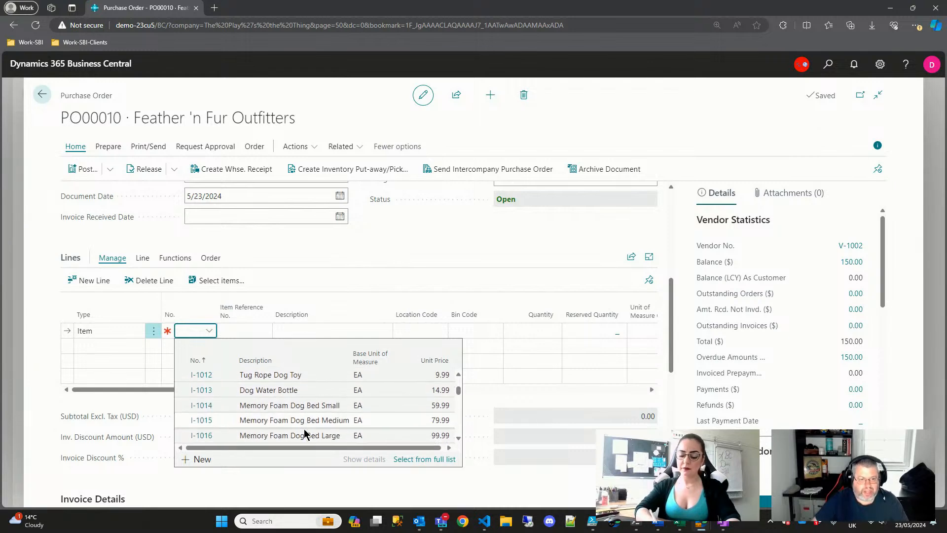
scroll(304, 429, "down", 5)
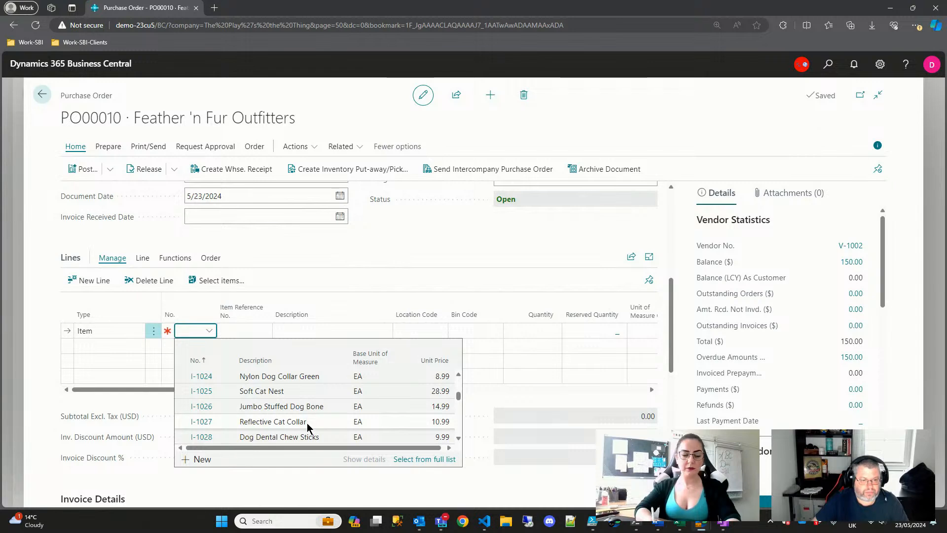
left_click(211, 422)
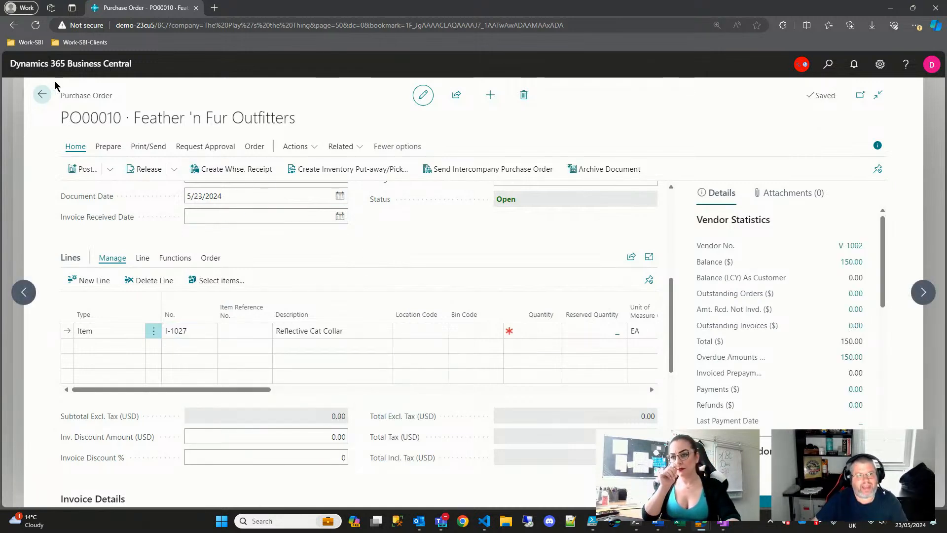
left_click(41, 95)
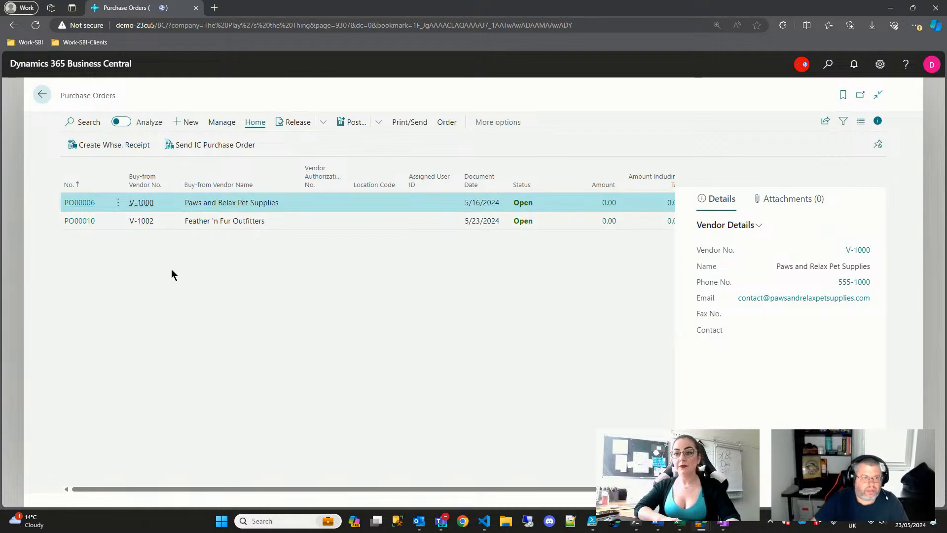
- Reopen assembly order AO00001 via an 'assembl' search and check the last component's item number
left_click(42, 95)
left_click(828, 66)
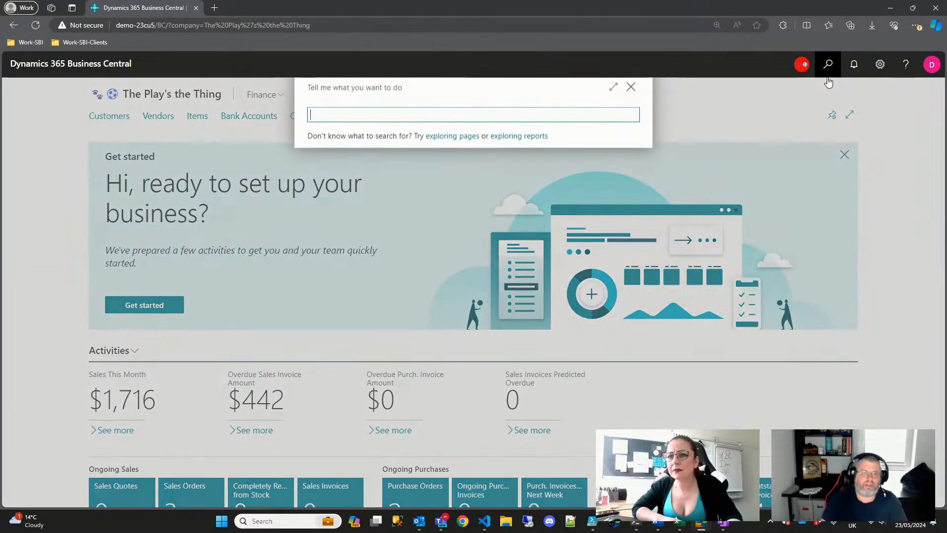
type("ass")
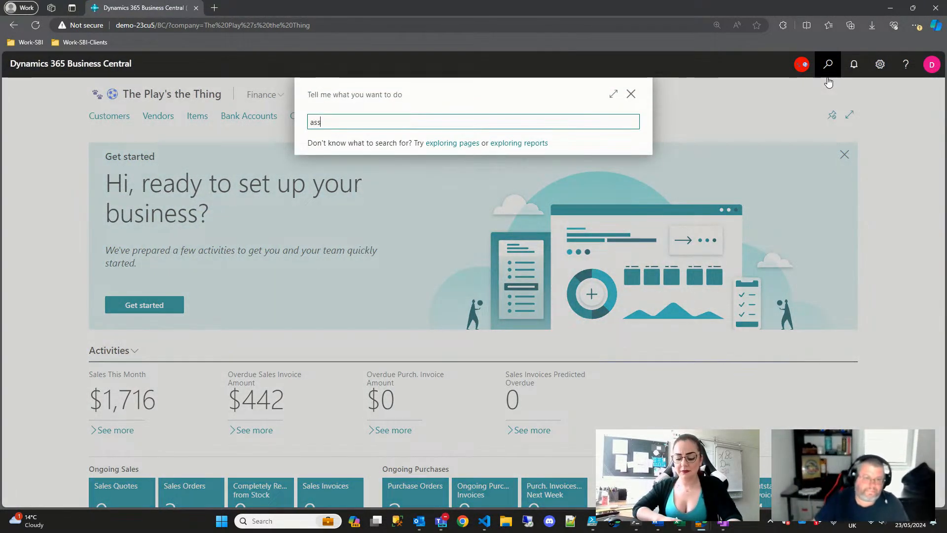
type("embl")
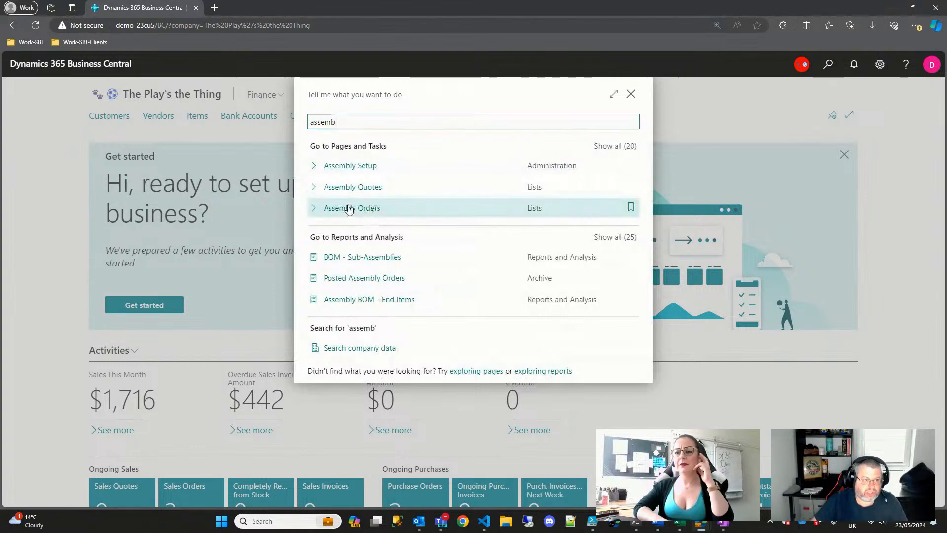
left_click(338, 207)
left_click(65, 178)
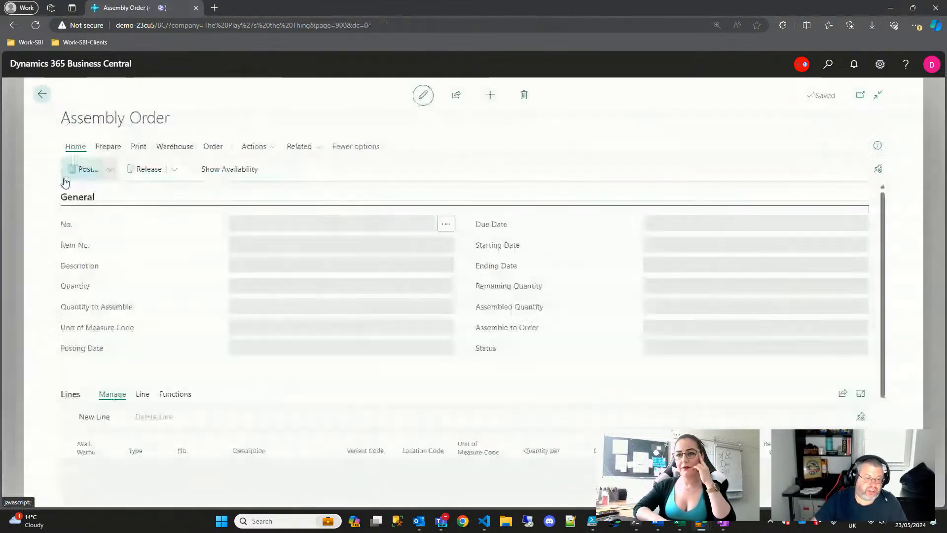
left_click(208, 439)
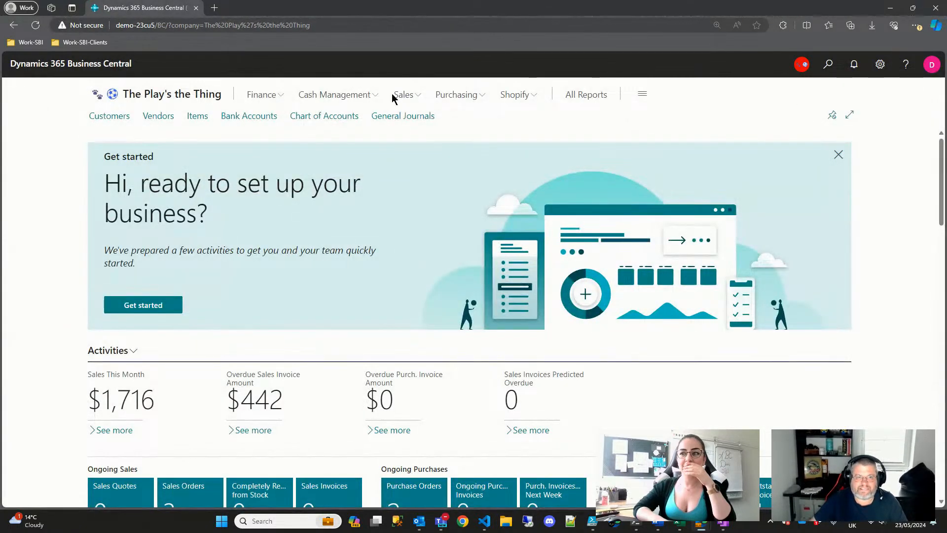
- Open the Feather 'n Fur Outfitters purchase order from the Purchasing Purchase Orders list
left_click(460, 98)
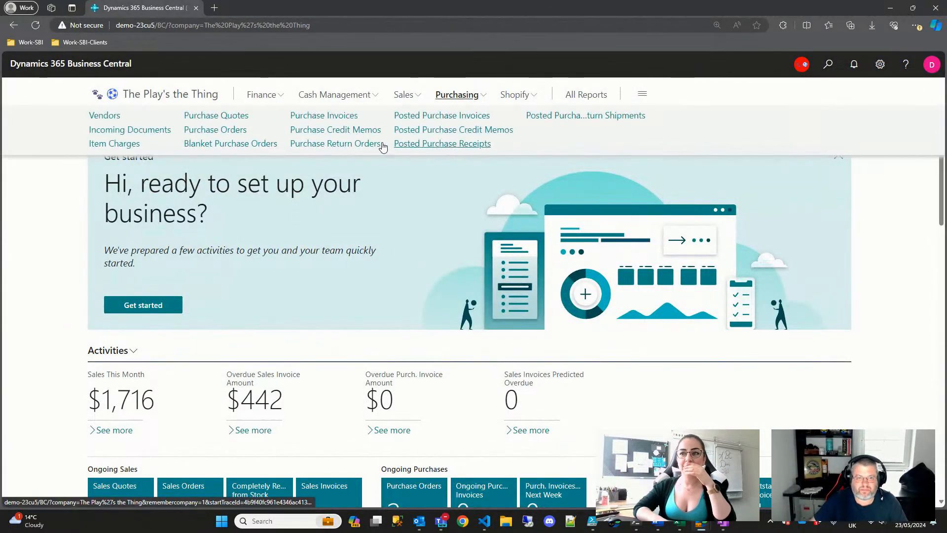
left_click(223, 131)
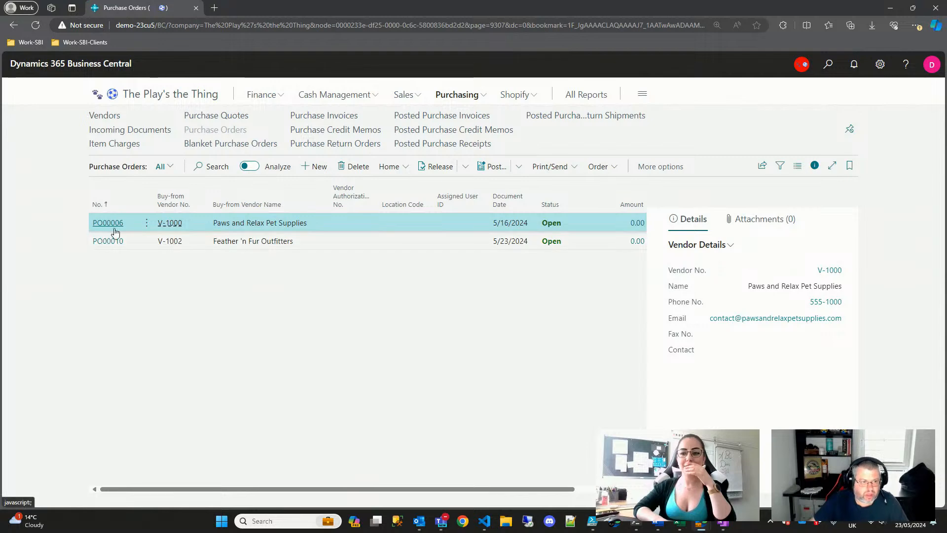
left_click(102, 240)
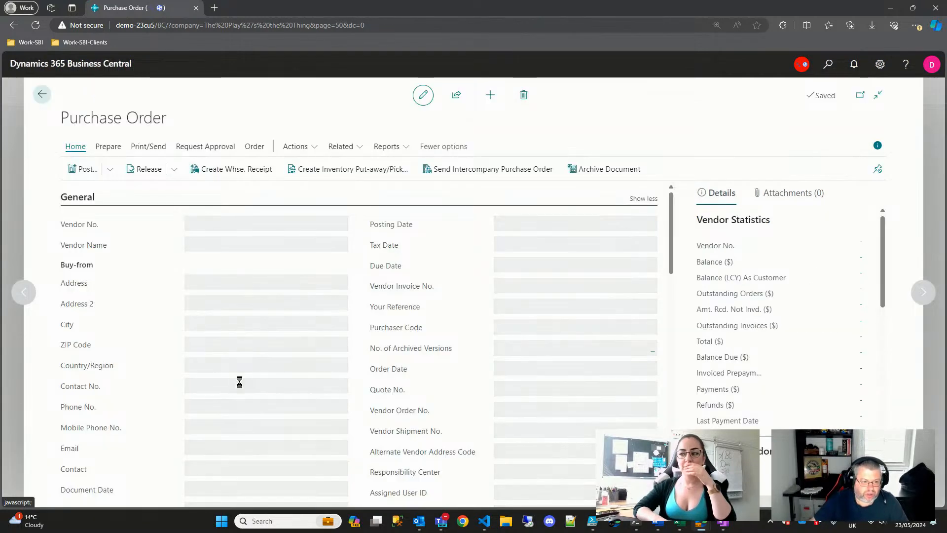
- Change the order line to 50 of item I-1003 at location ELSINORE
scroll(232, 393, "down", 5)
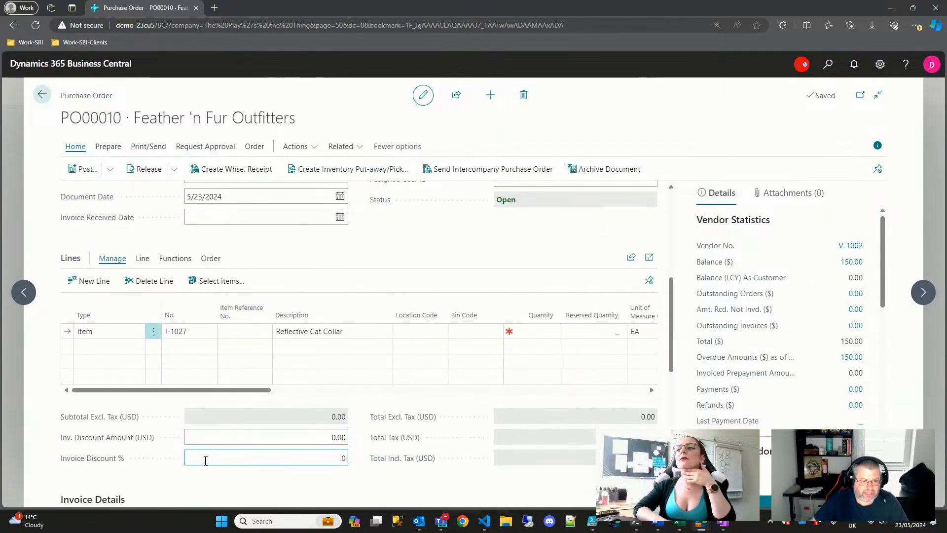
left_click(204, 335)
type("I-1003")
key("Tab")
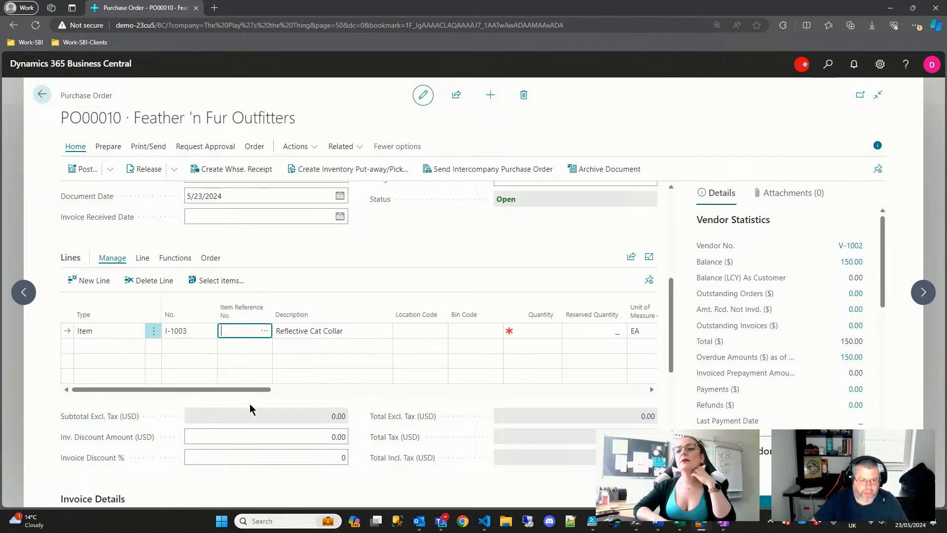
key("Tab")
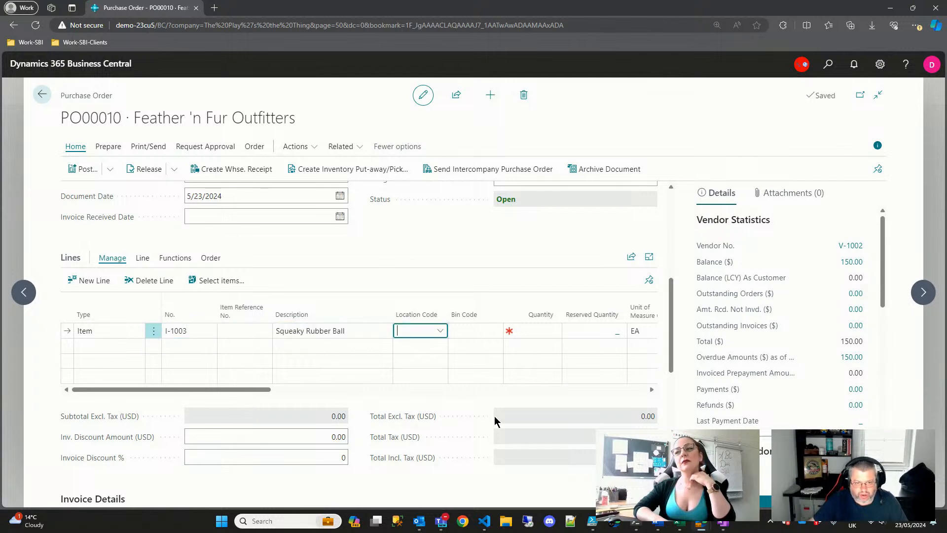
left_click(439, 330)
left_click(421, 380)
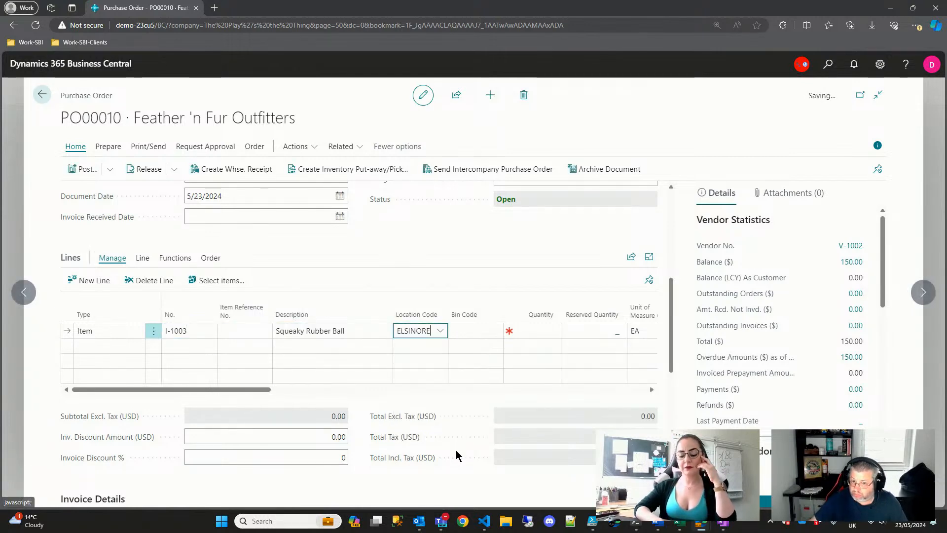
key("Tab")
key("Tab")
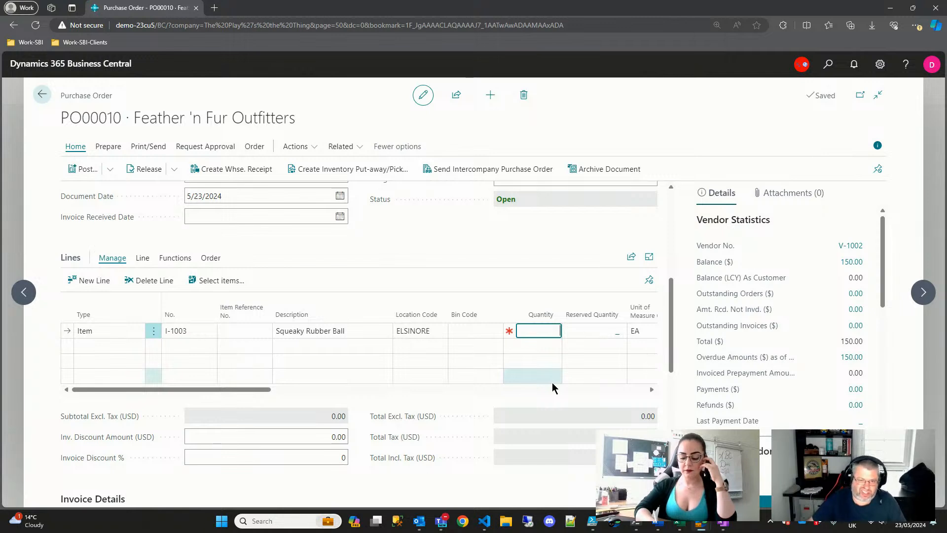
type("50")
key("Tab")
left_click_drag(288, 392, 351, 389)
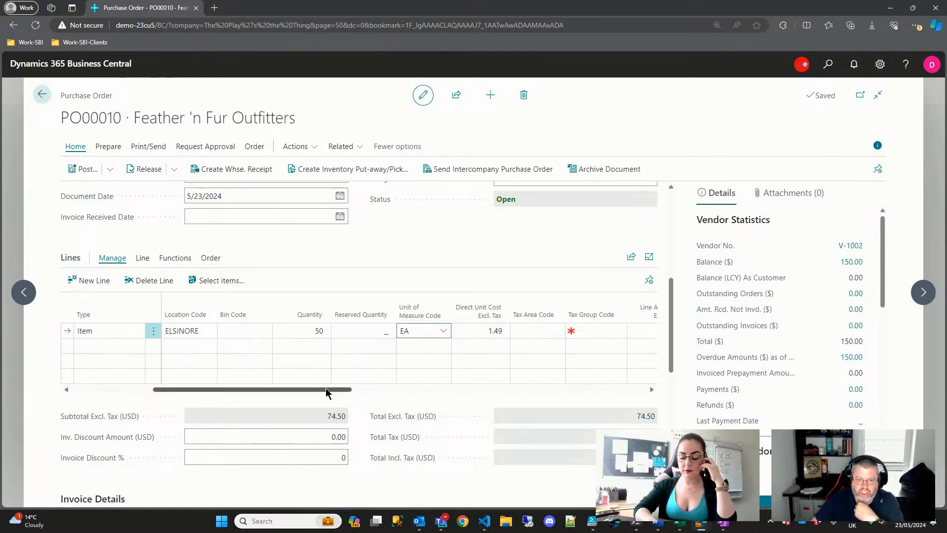
left_click_drag(325, 388, 152, 391)
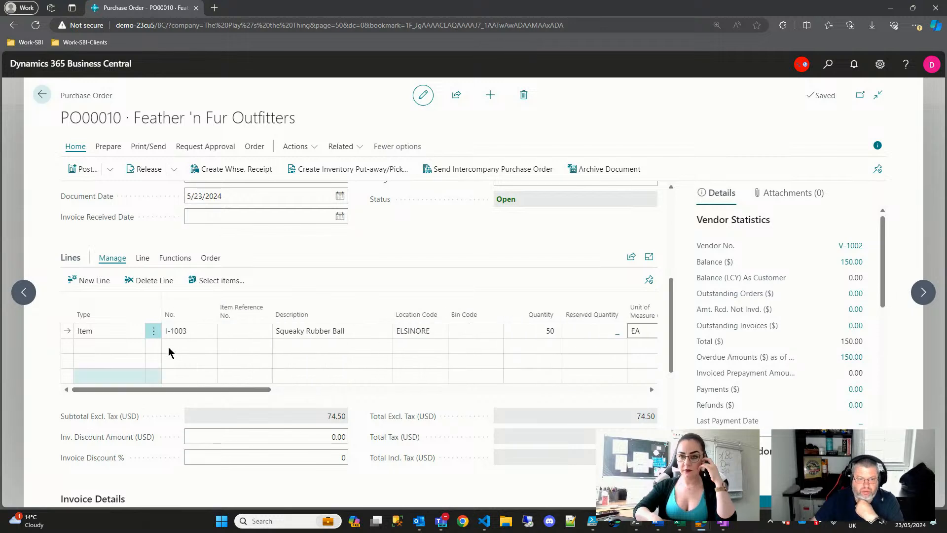
- Send the approval request to release the order, then open and cancel the Print settings
left_click(205, 147)
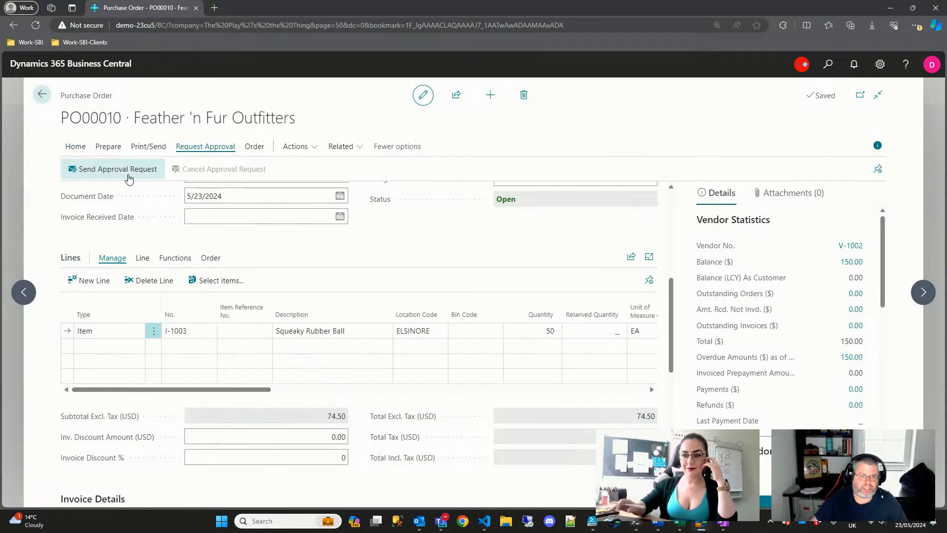
left_click(127, 170)
left_click(144, 157)
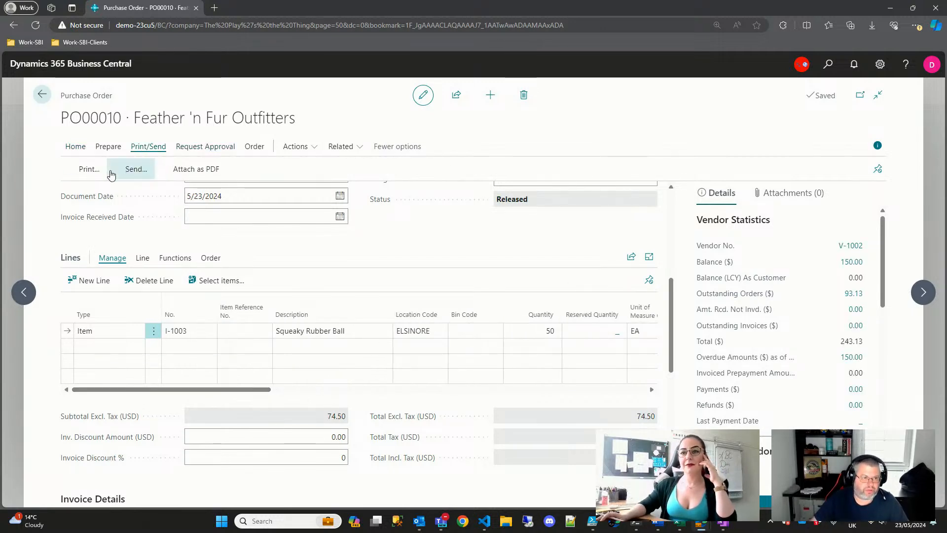
left_click(84, 168)
left_click(478, 231)
key("Escape")
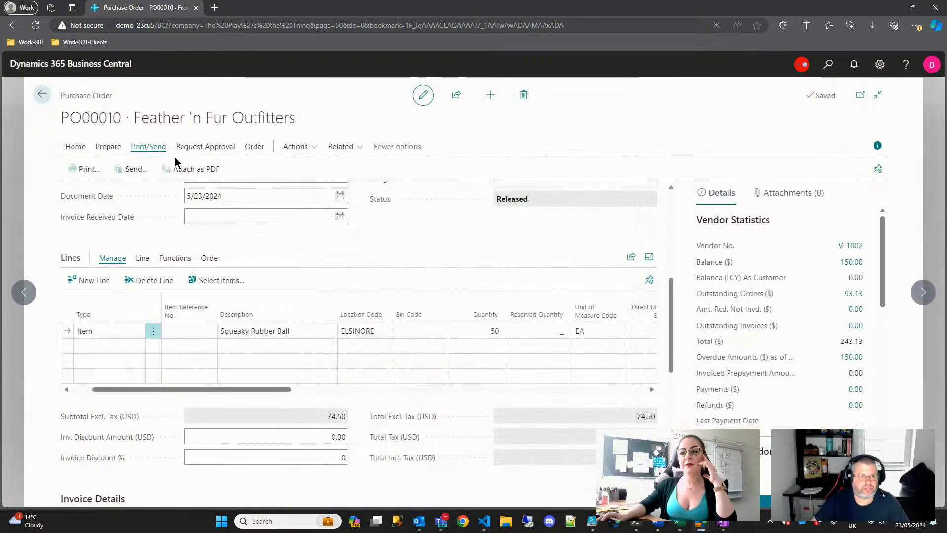
left_click(108, 147)
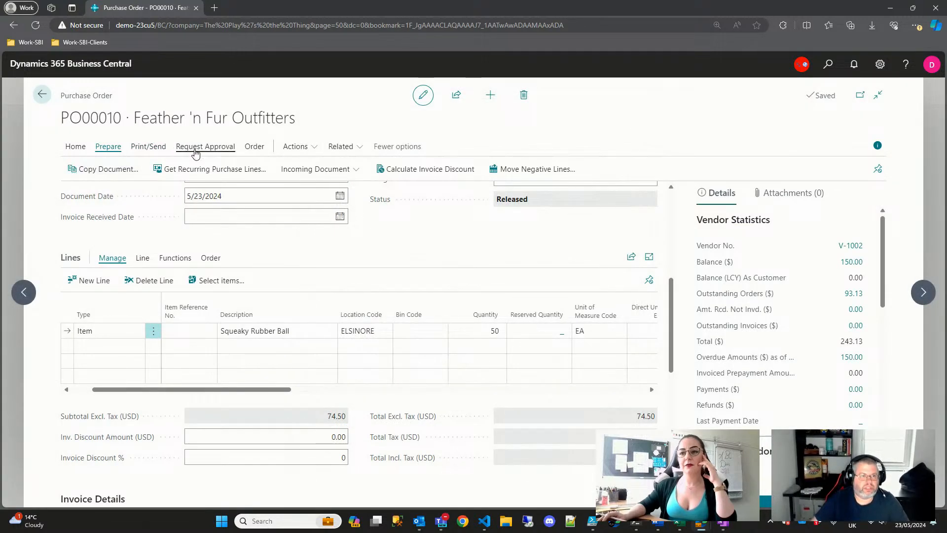
- Post PO00010 as Receive and Invoice, view posted invoice PPI00005, and return home
left_click(76, 146)
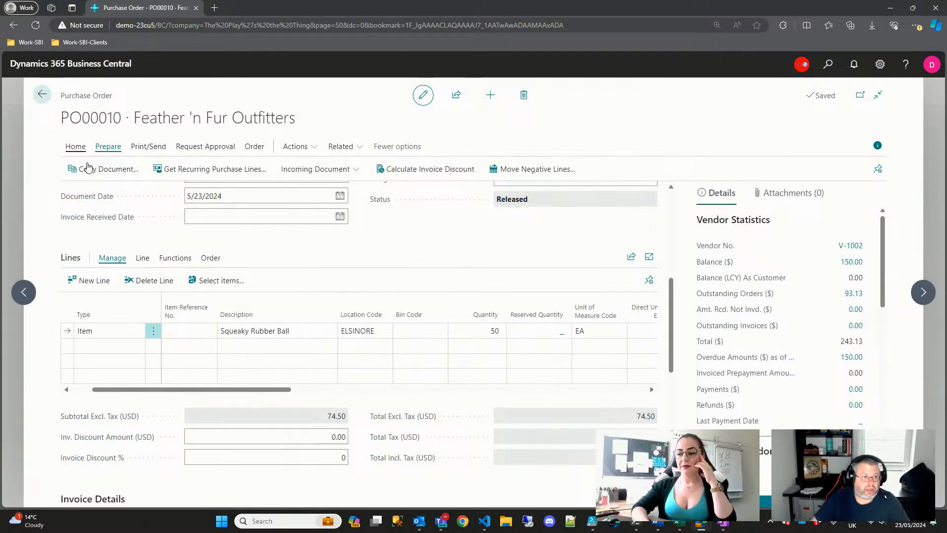
left_click(85, 169)
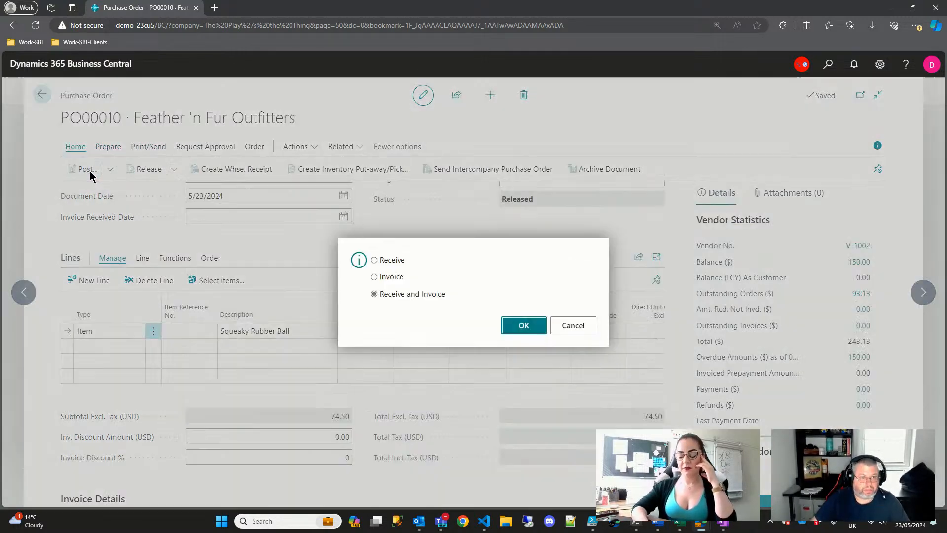
left_click(517, 326)
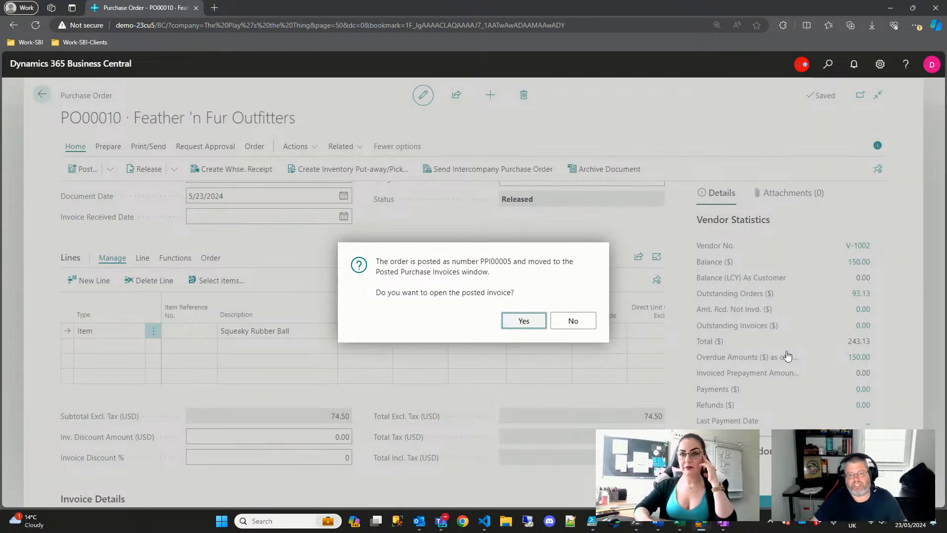
key("Return")
scroll(486, 239, "down", 5)
key("Escape")
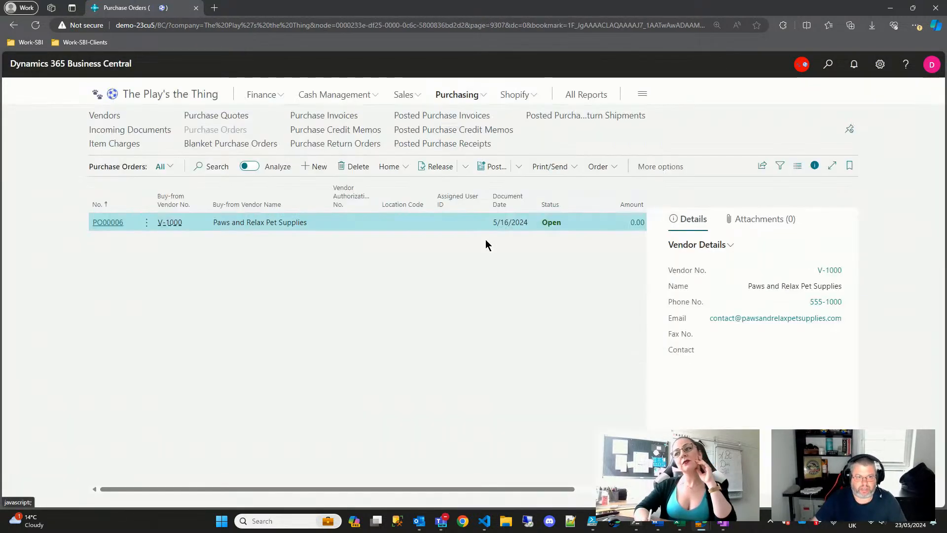
key("Escape")
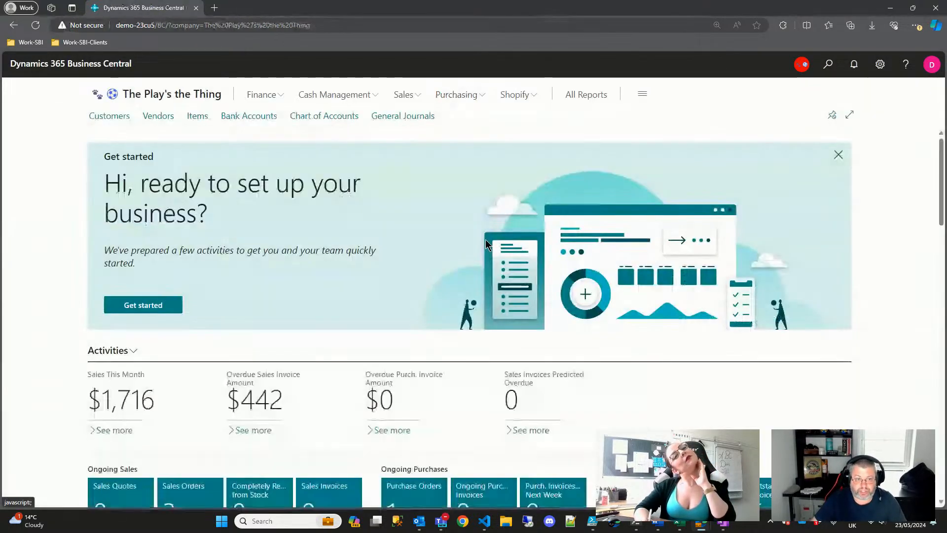
- Search 'assemb' and open the Assembly Orders list
left_click(826, 67)
type("a")
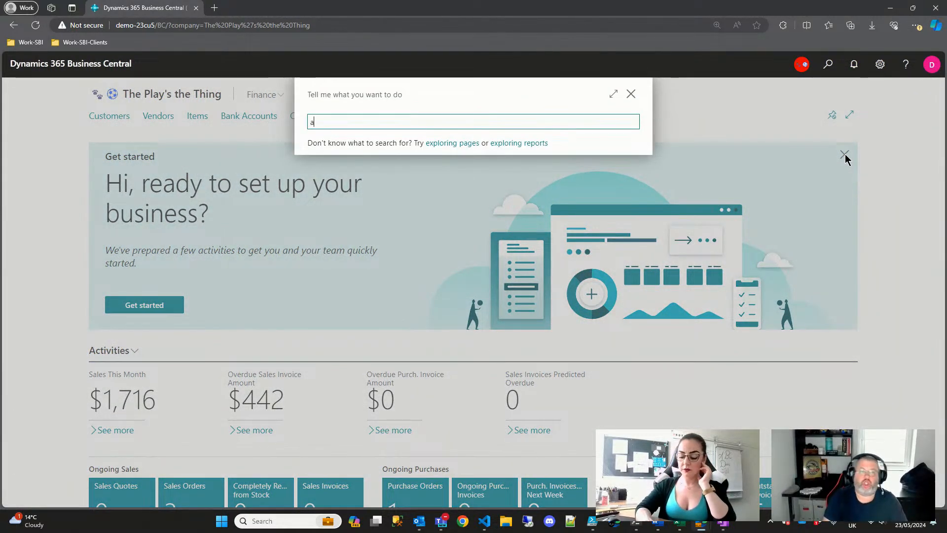
type("pp")
key("BackSpace")
key("BackSpace")
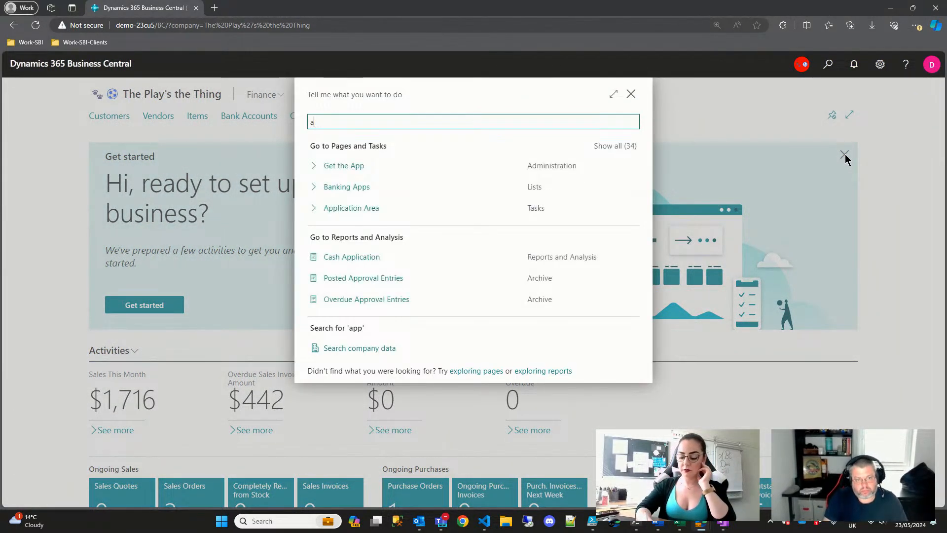
type("ssemb")
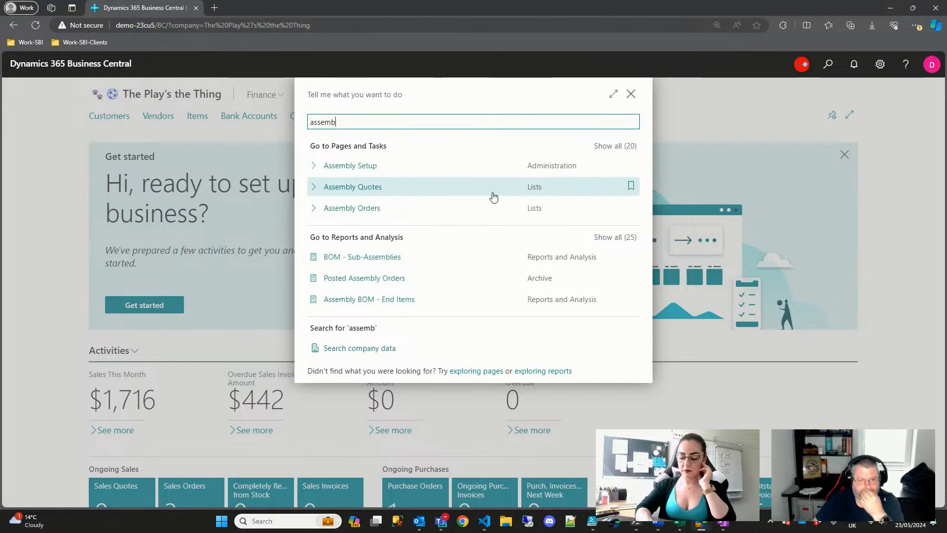
left_click(351, 208)
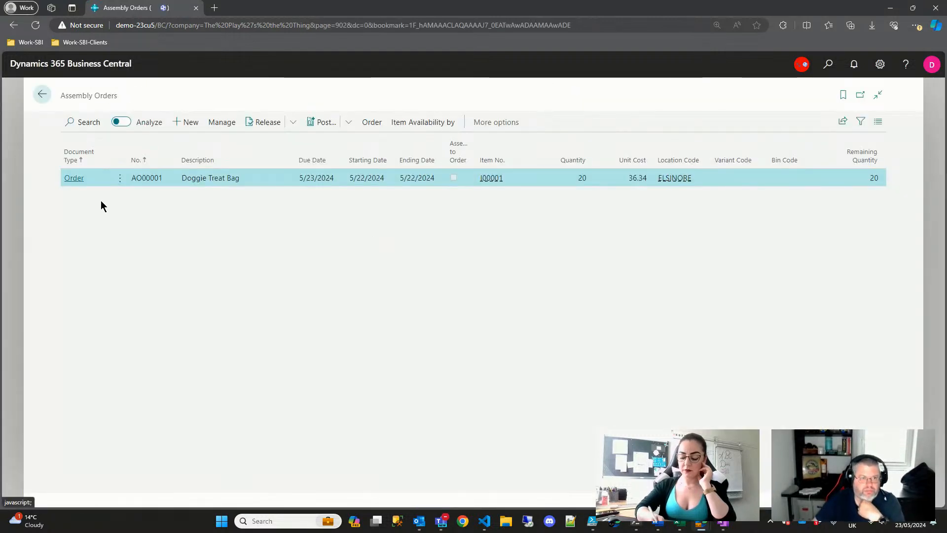
- Post assembly order AO00001 for 20 Doggie Treat Bags
left_click(74, 178)
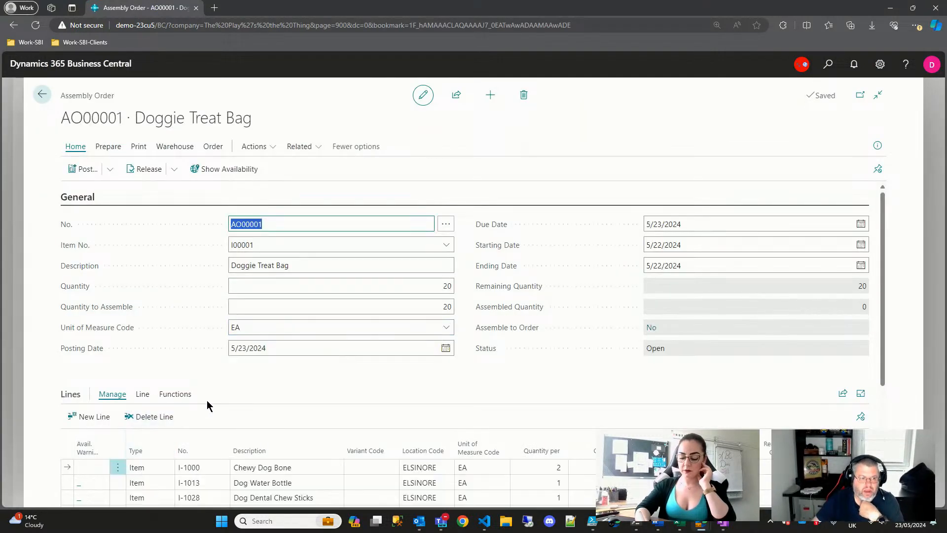
scroll(207, 405, "down", 1)
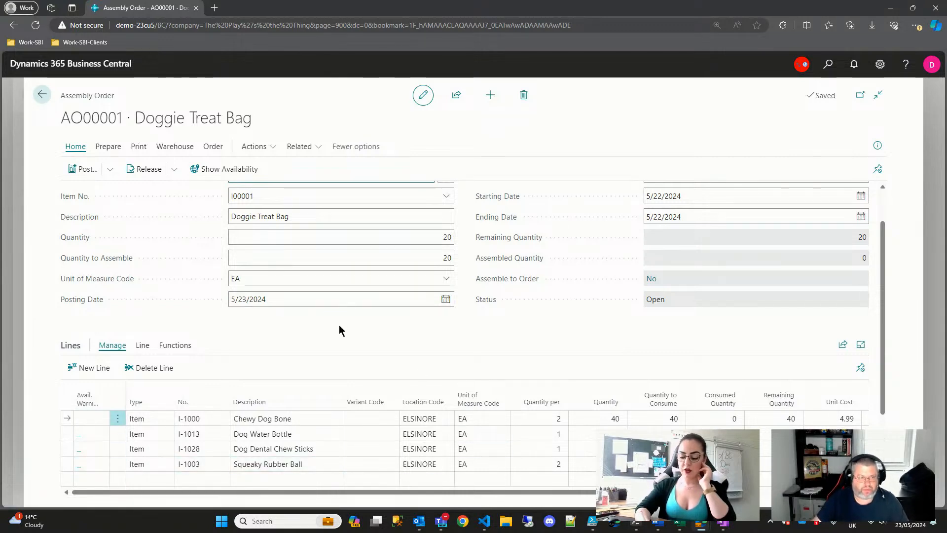
scroll(419, 301, "up", 1)
left_click(80, 170)
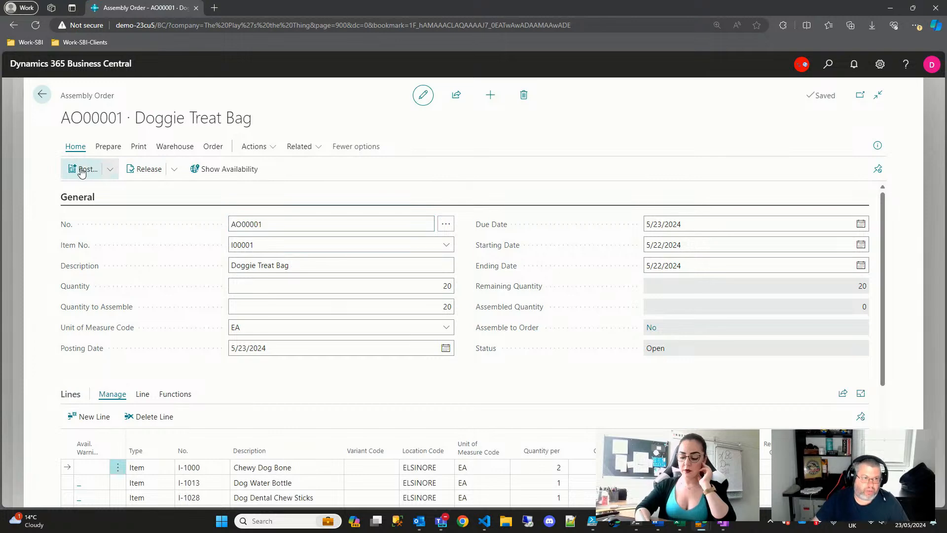
left_click(522, 319)
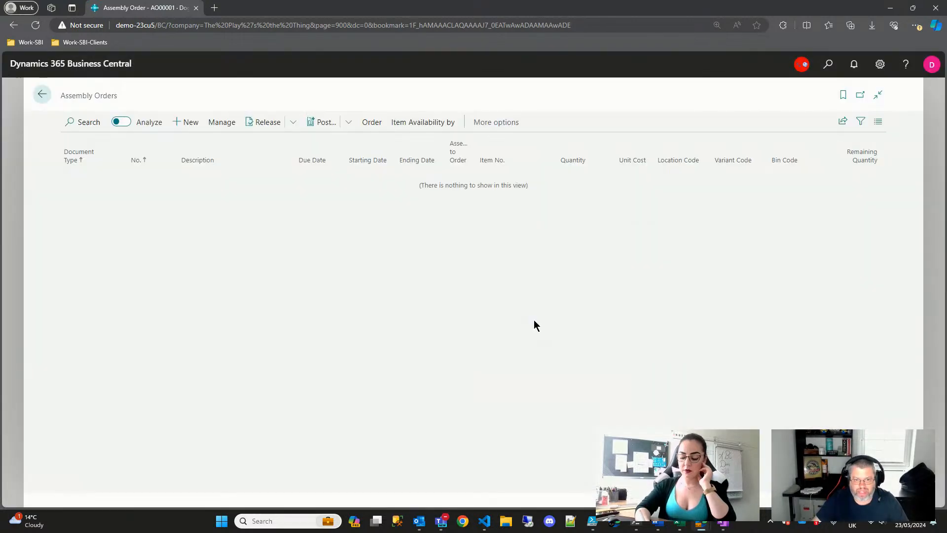
- Check Posted Assembly Orders for PA00001, go back home, and open the Items list
left_click(827, 64)
type("posted a")
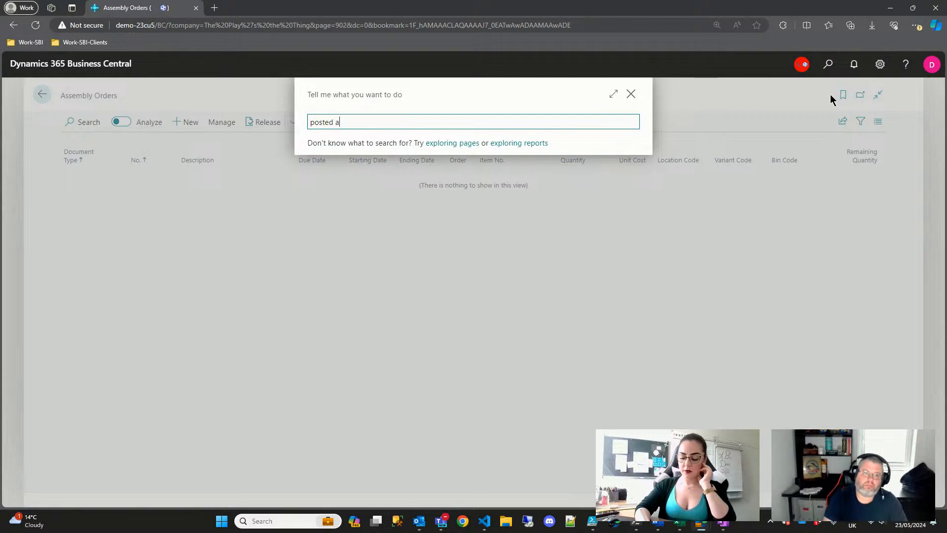
type("ss")
type("embly ")
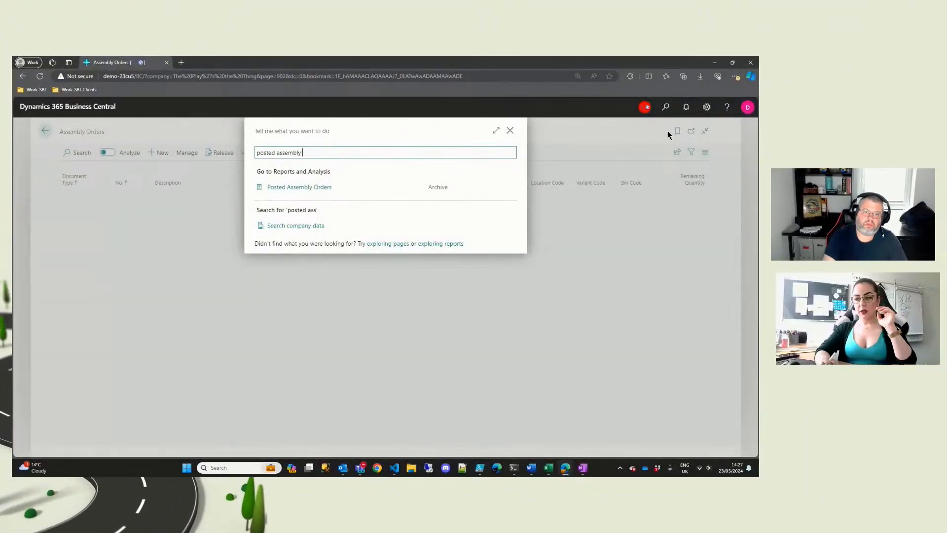
type("order")
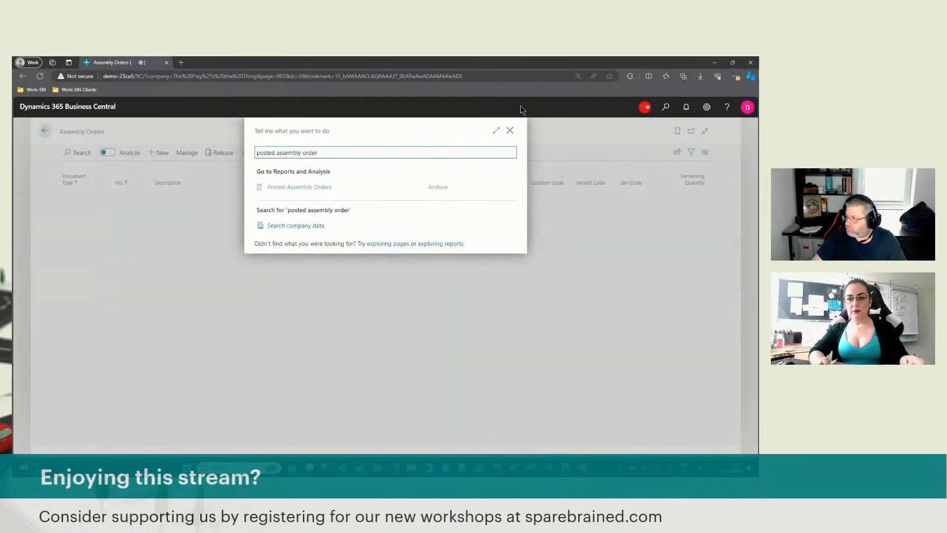
left_click(306, 188)
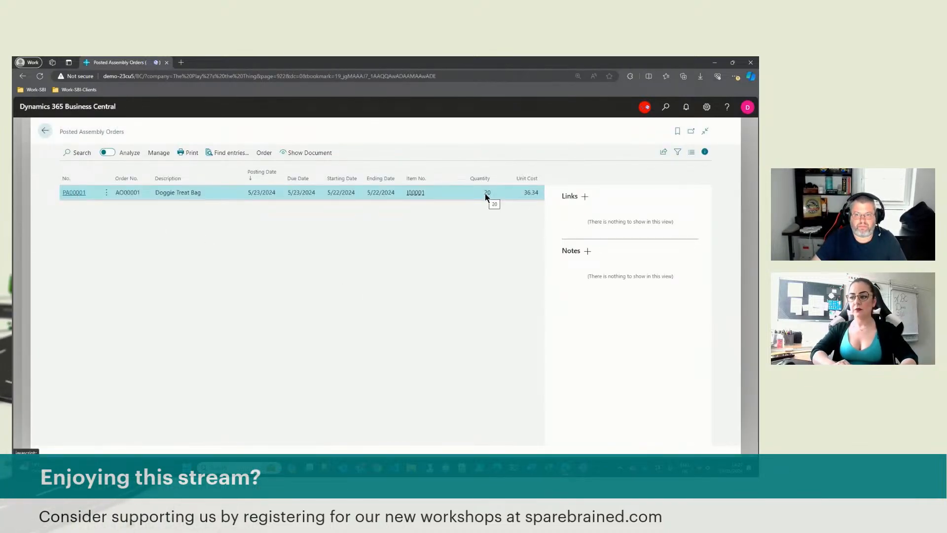
key("Escape")
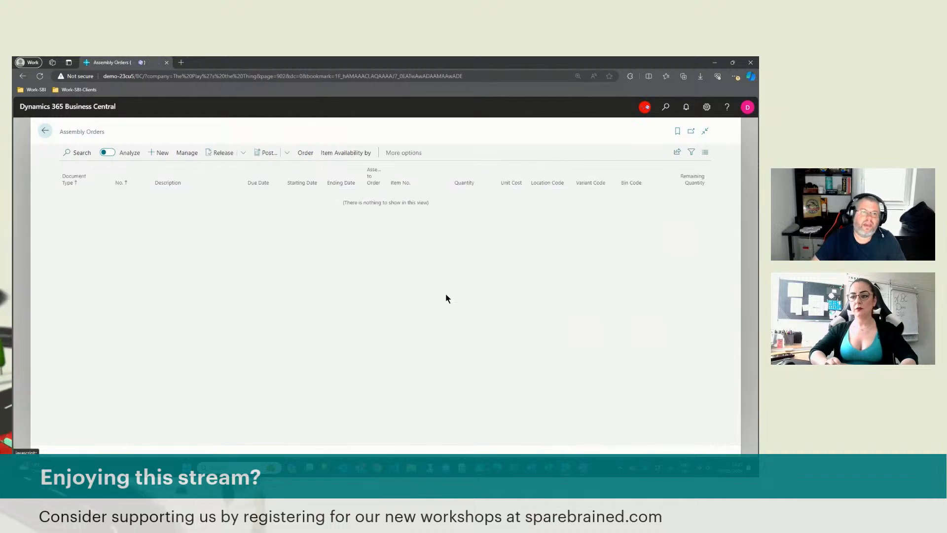
key("Escape")
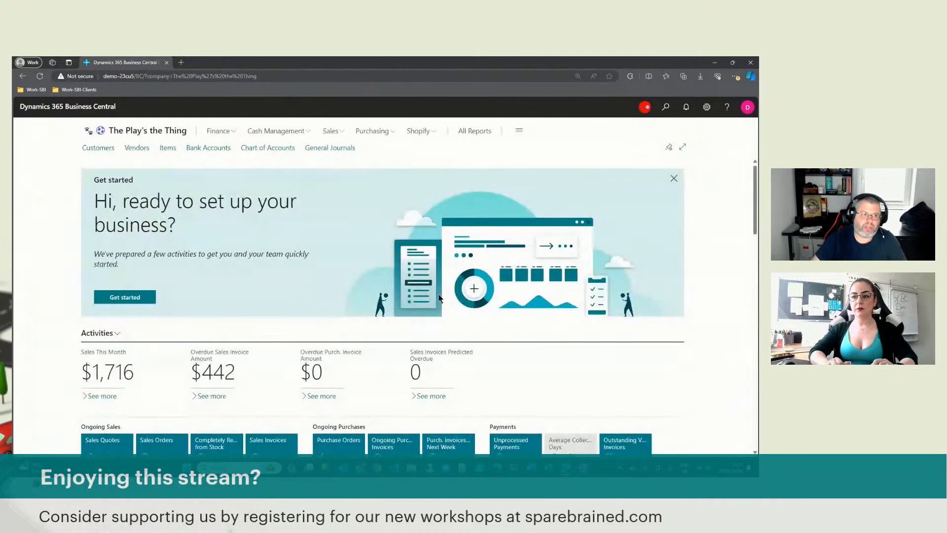
left_click(164, 150)
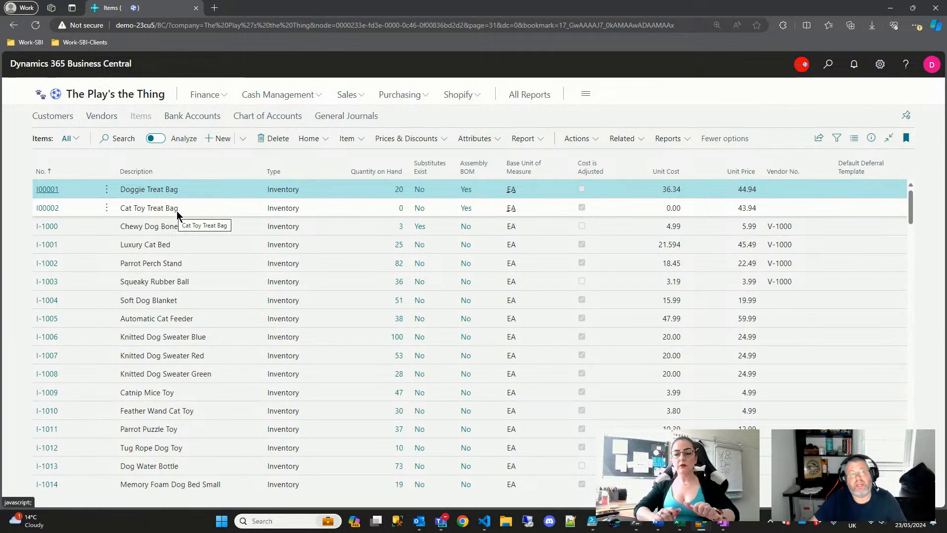
- Close the Items list, which shows 20 Doggie Treat Bags at 36.34, returning home
key("Escape")
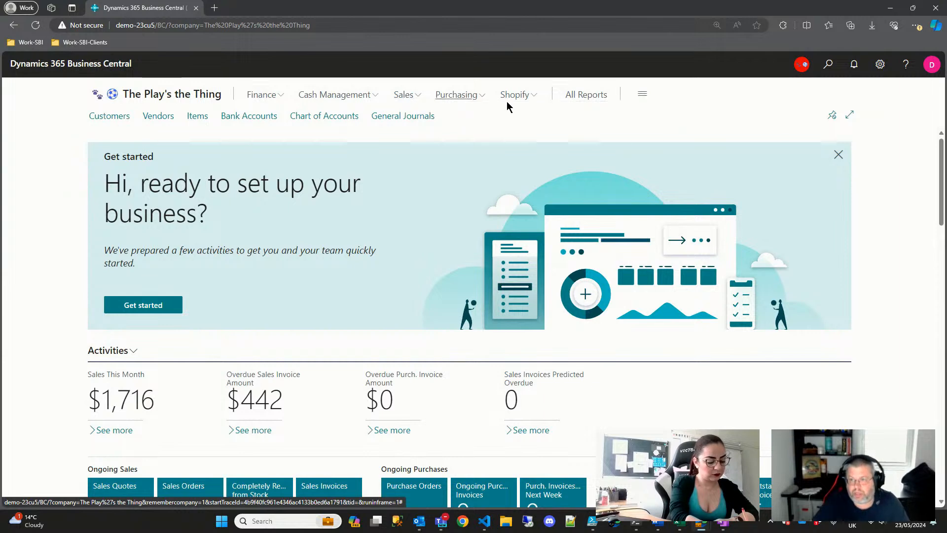
- Start a new sales order from Sales Orders and pick the overdue-balance customer via Customer Name lookup
left_click(827, 69)
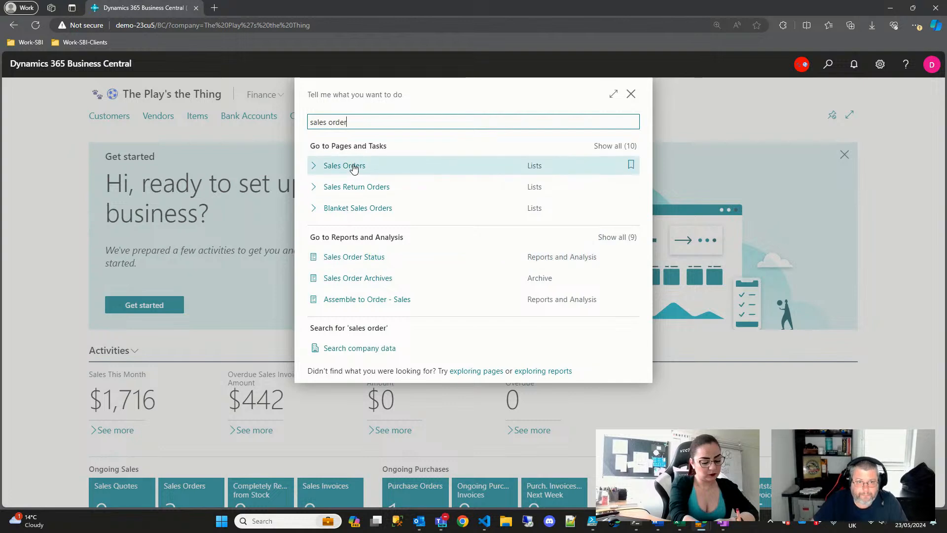
left_click(354, 166)
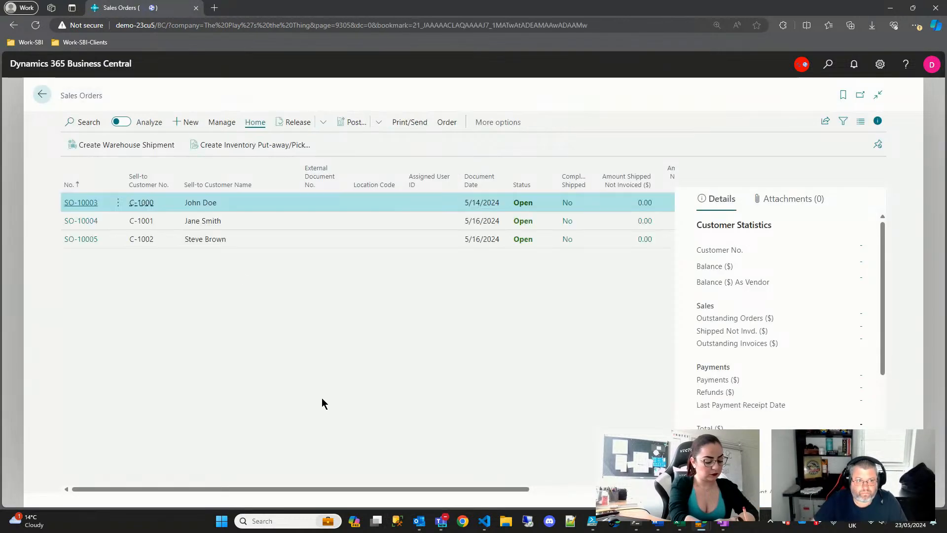
left_click(187, 122)
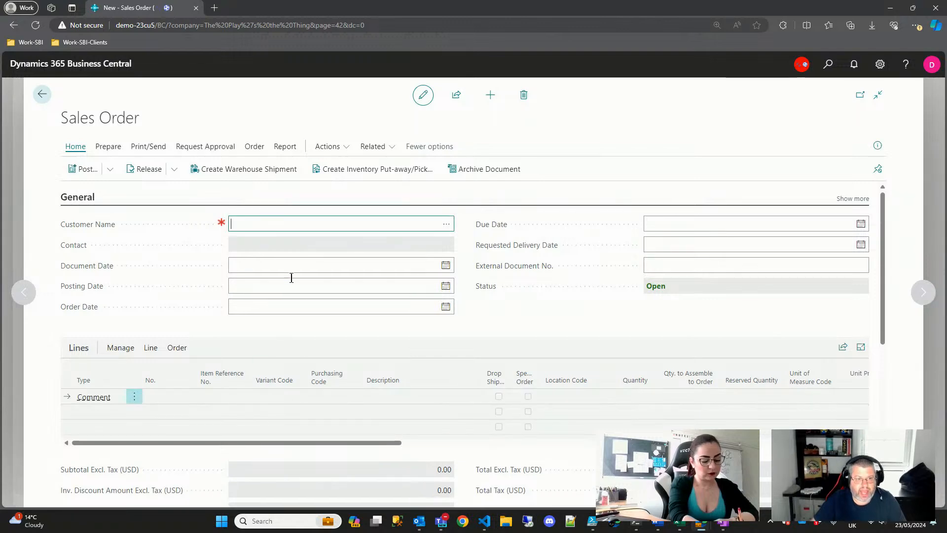
left_click(446, 224)
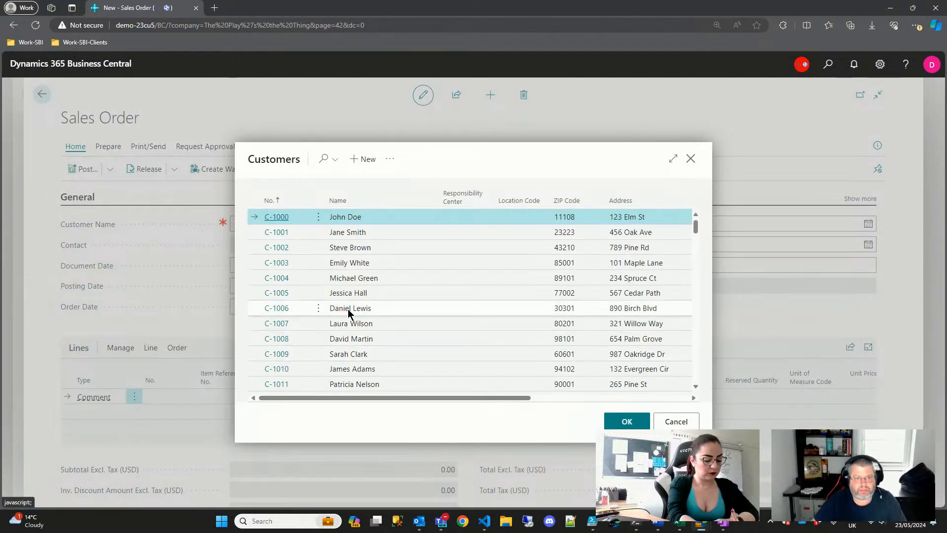
scroll(277, 324, "down", 3)
left_click(277, 323)
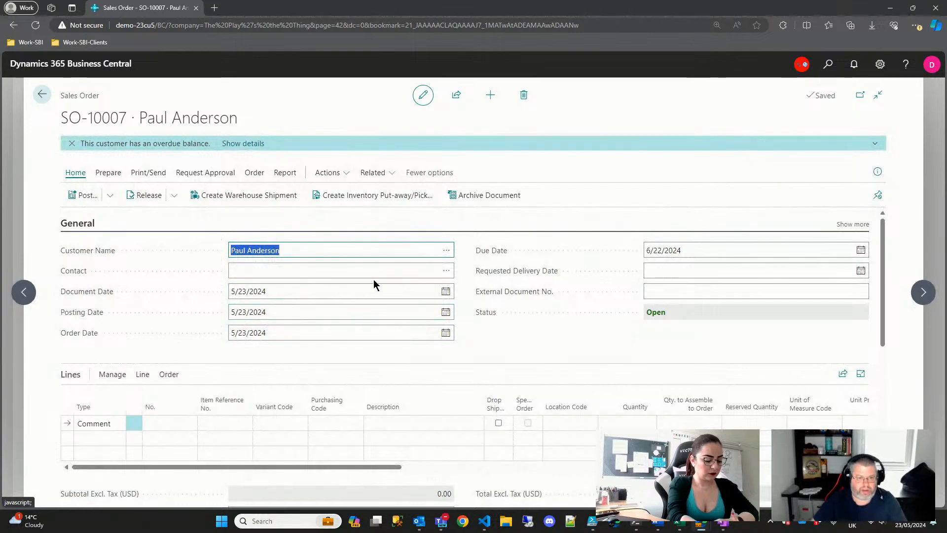
- Make the first sales line an Item line for Cat Toy Treat Bag (I00002)
scroll(535, 326, "down", 2)
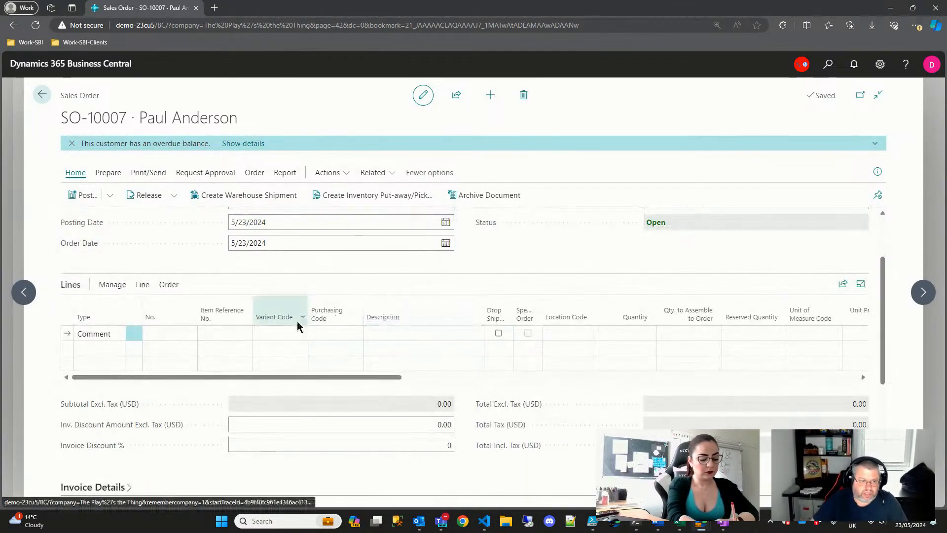
left_click(116, 334)
left_click(118, 338)
left_click(117, 338)
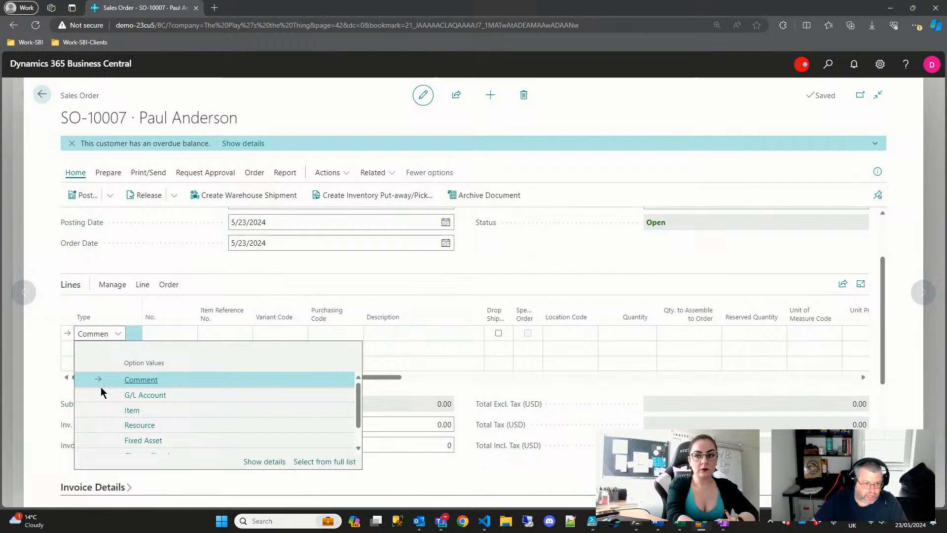
left_click(138, 411)
left_click(191, 330)
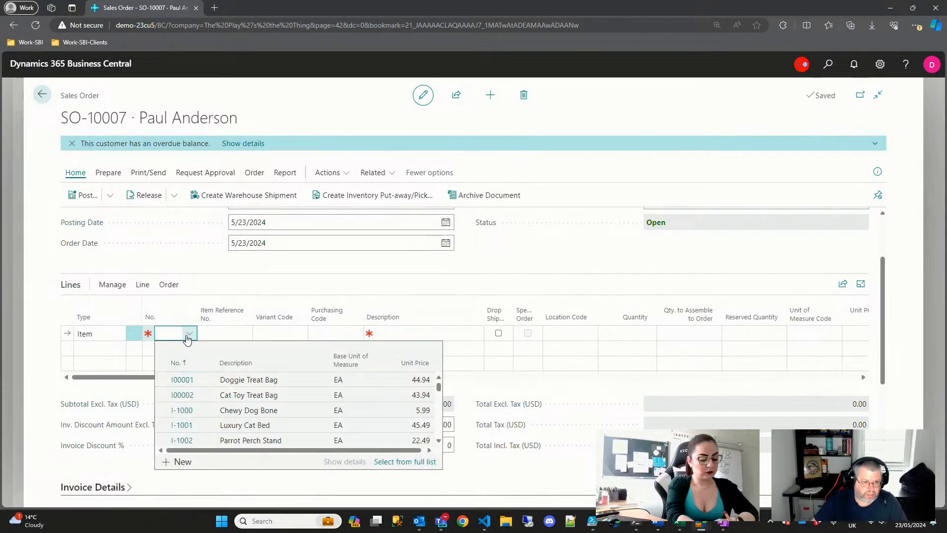
left_click(182, 395)
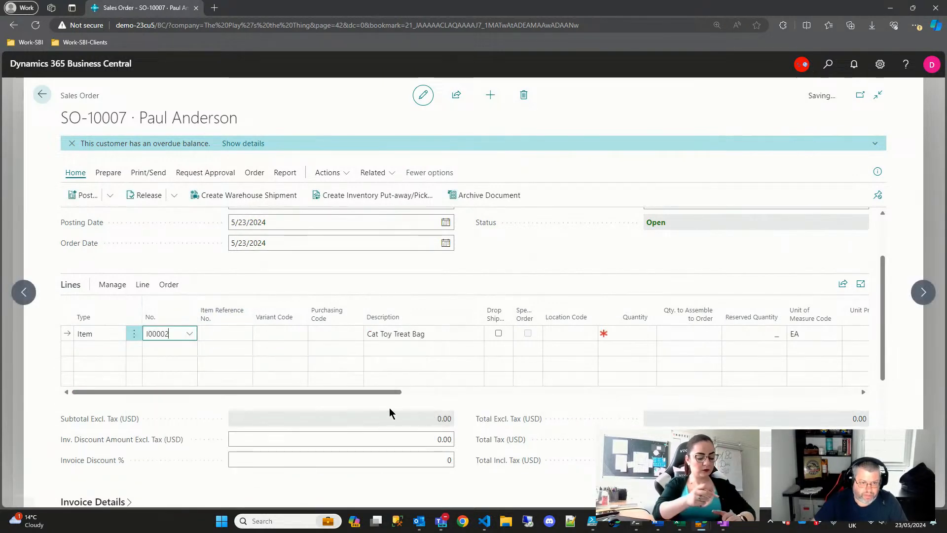
- Set the line's location to ELSINORE and enter a quantity, triggering the inventory warning
key("Tab")
key("Tab")
key("Tab")
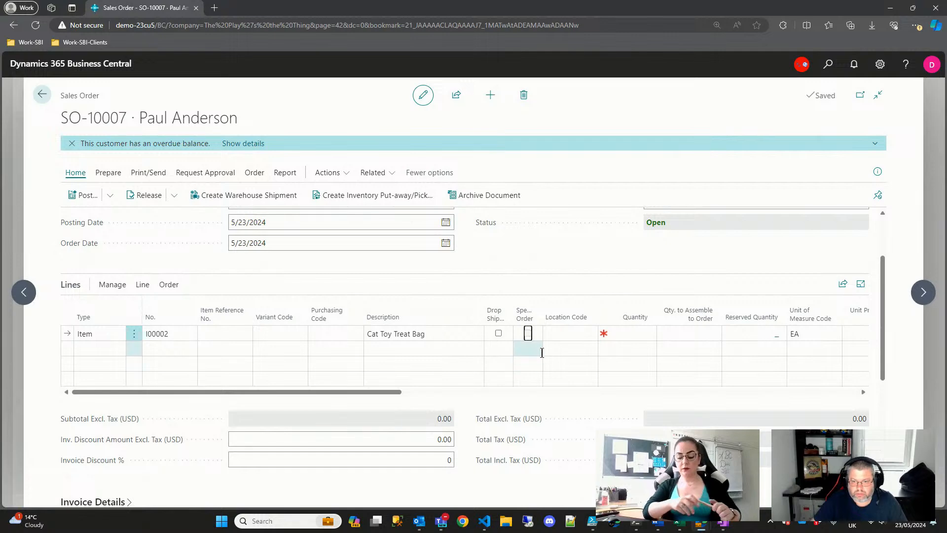
left_click(572, 380)
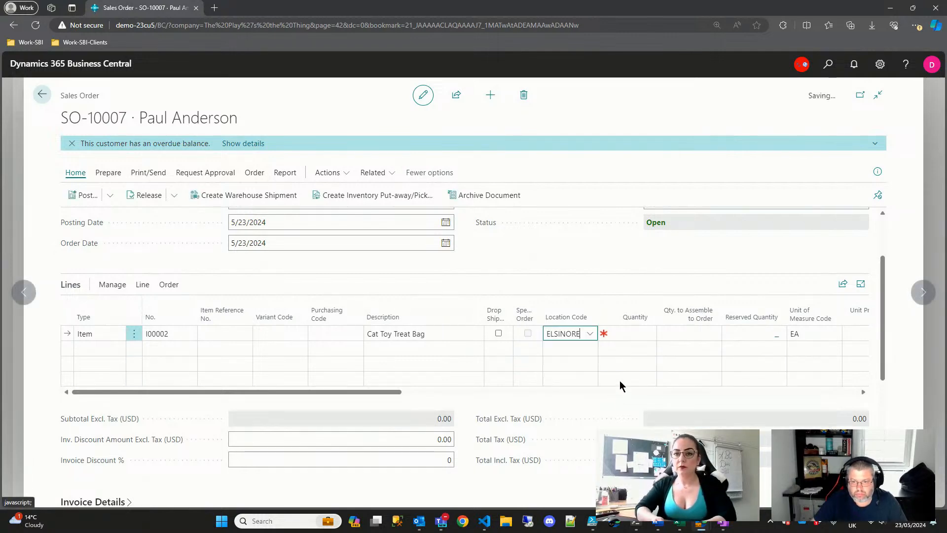
left_click(634, 336)
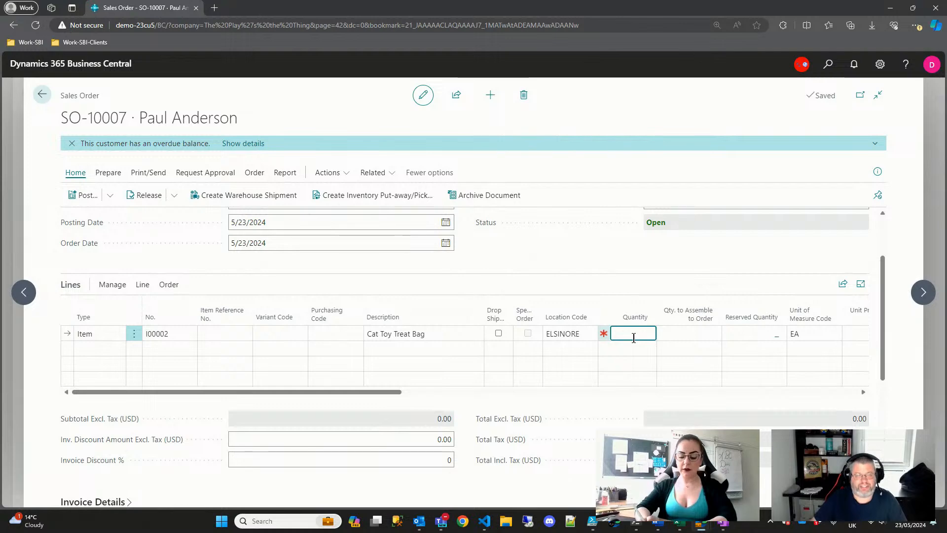
type("5")
key("Tab")
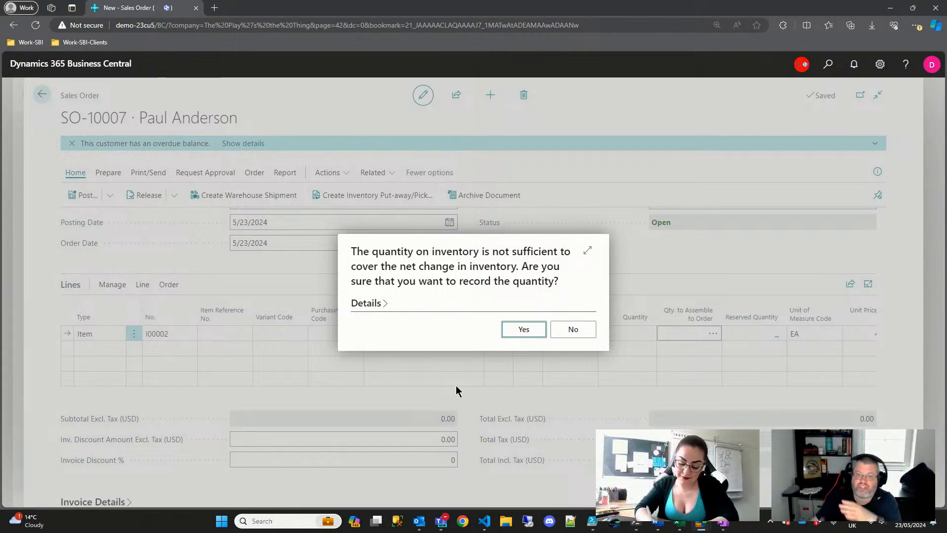
- Review the availability details, then accept 6 Cat Toy Treat Bags despite insufficient inventory and acknowledge the due-date notice
left_click(366, 302)
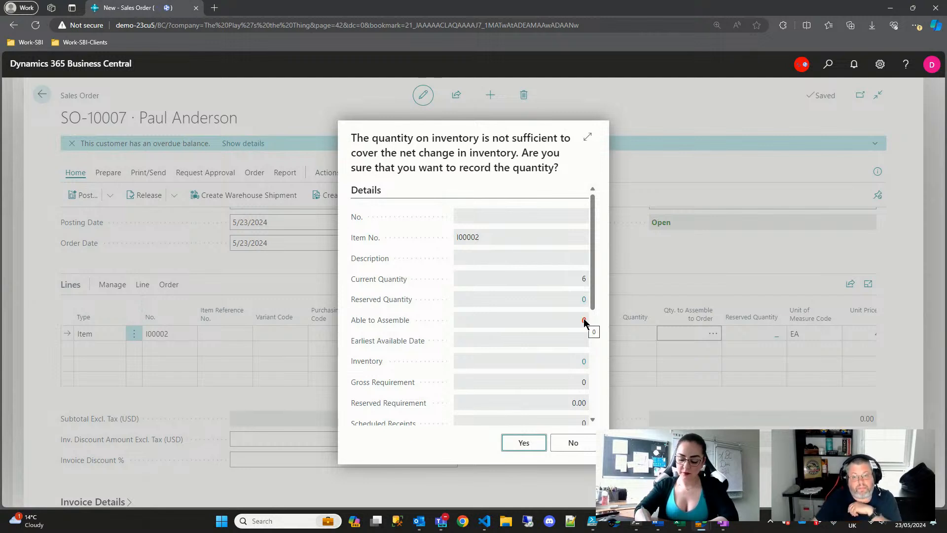
scroll(575, 345, "down", 4)
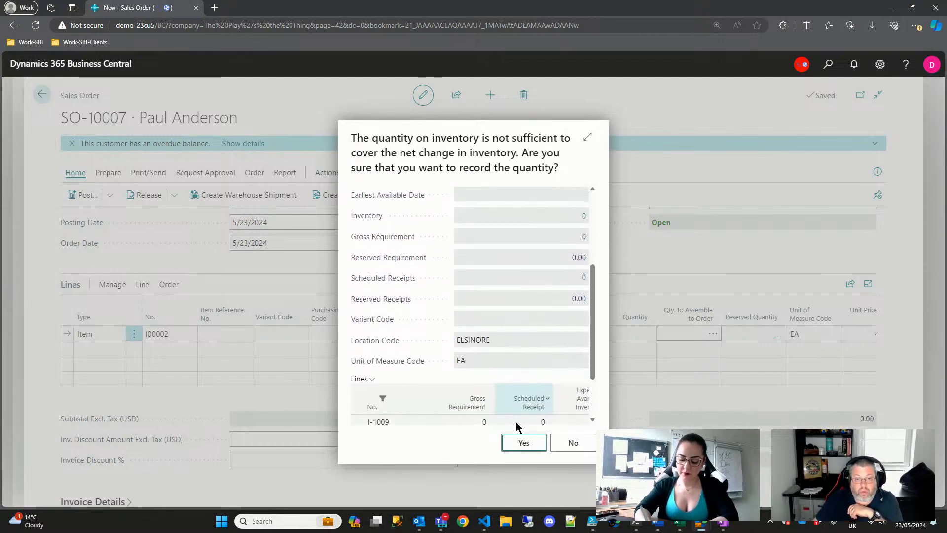
scroll(517, 426, "down", 2)
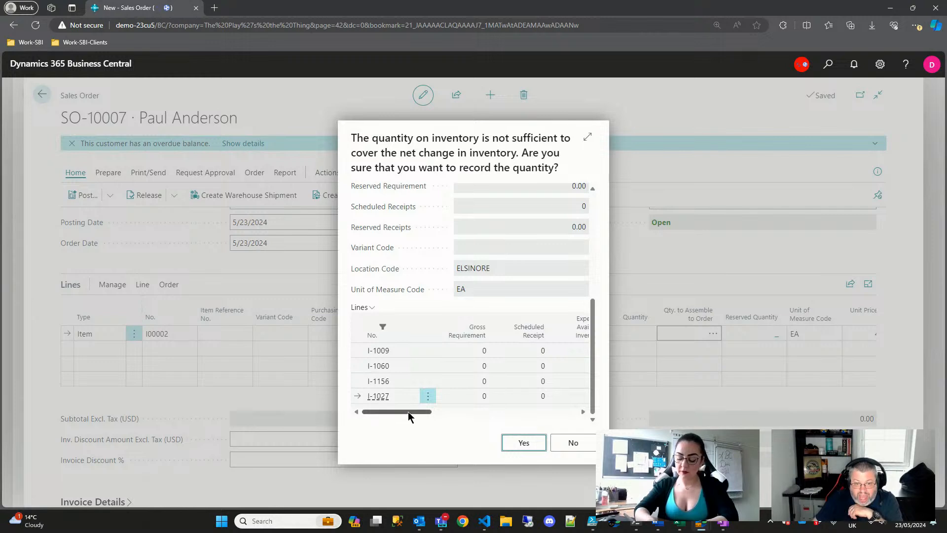
left_click_drag(407, 412, 424, 413)
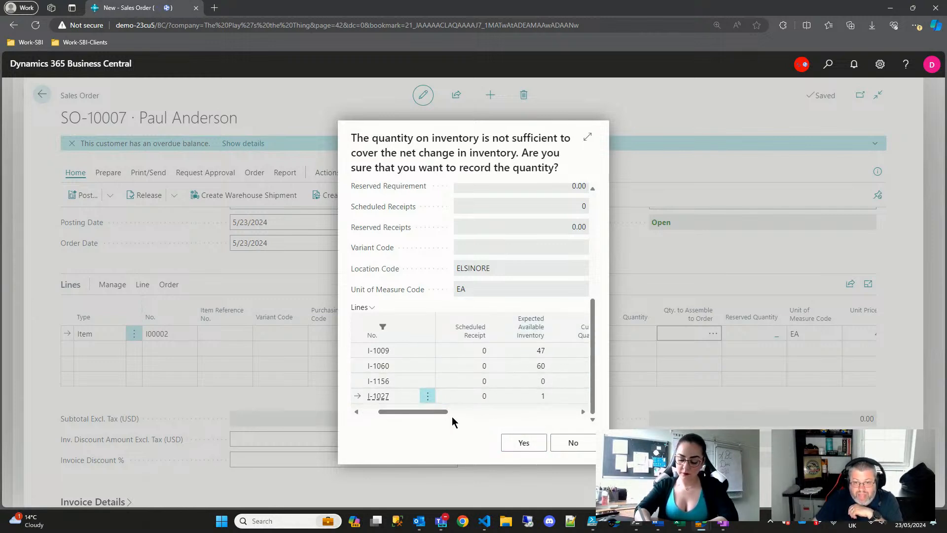
left_click_drag(434, 412, 460, 412)
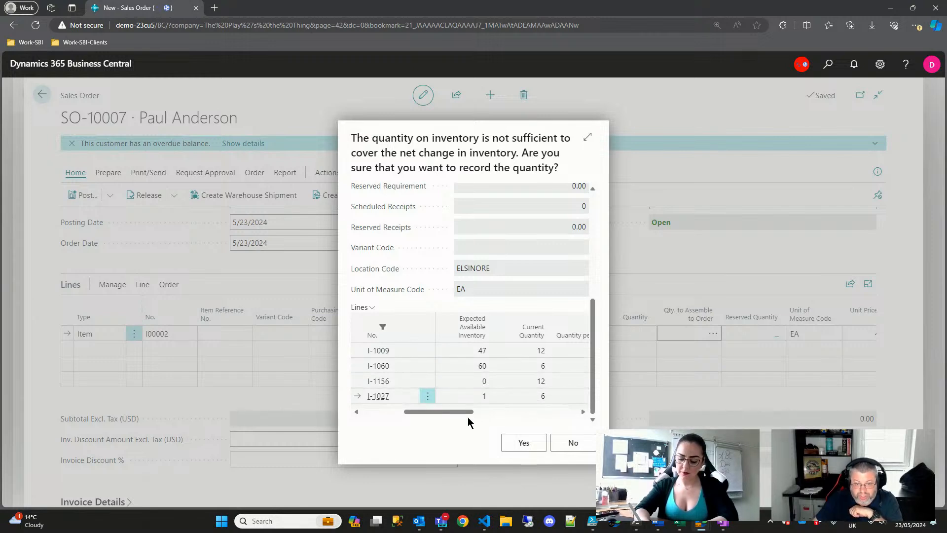
left_click_drag(450, 415, 486, 418)
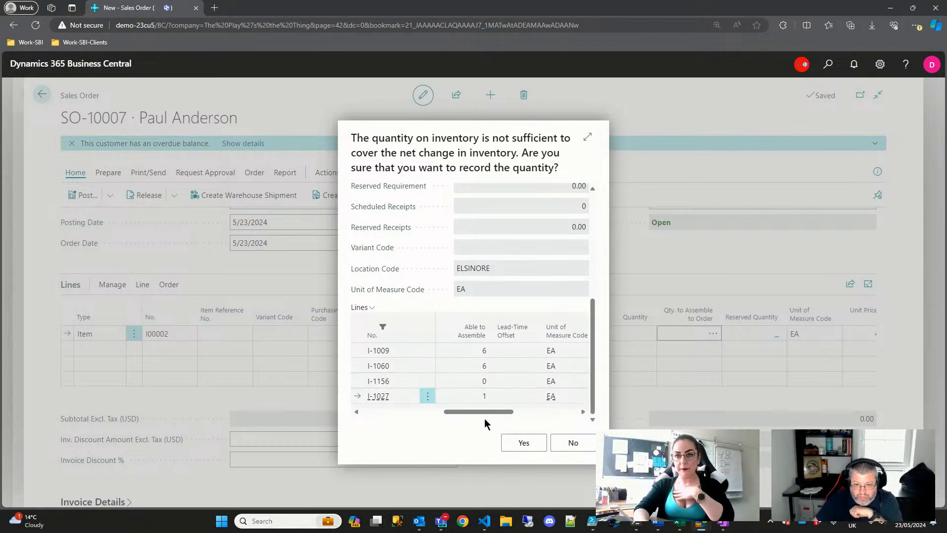
left_click_drag(478, 412, 584, 409)
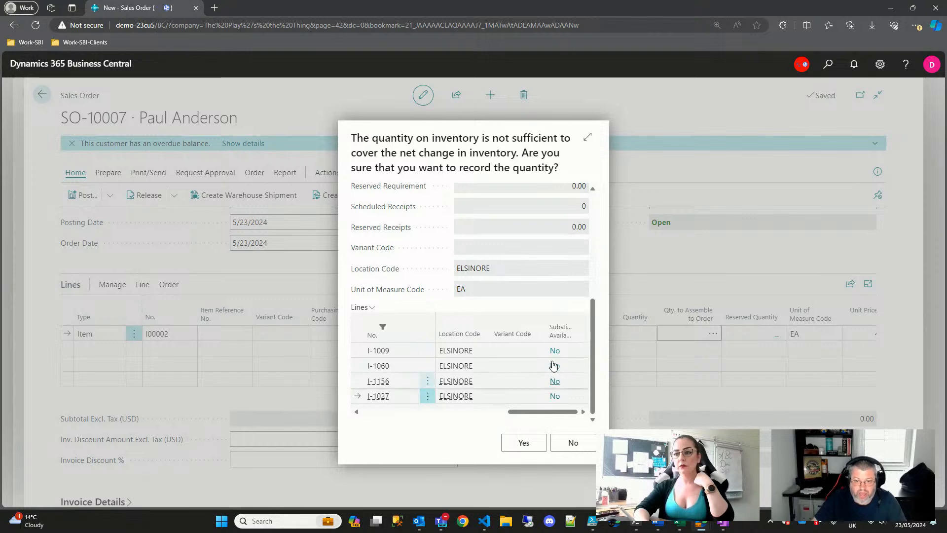
left_click_drag(525, 411, 317, 418)
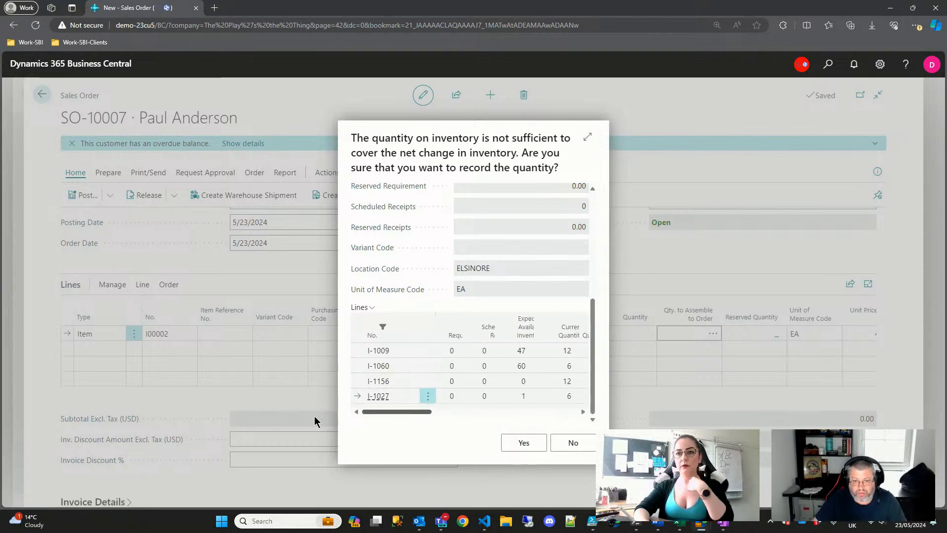
left_click(525, 444)
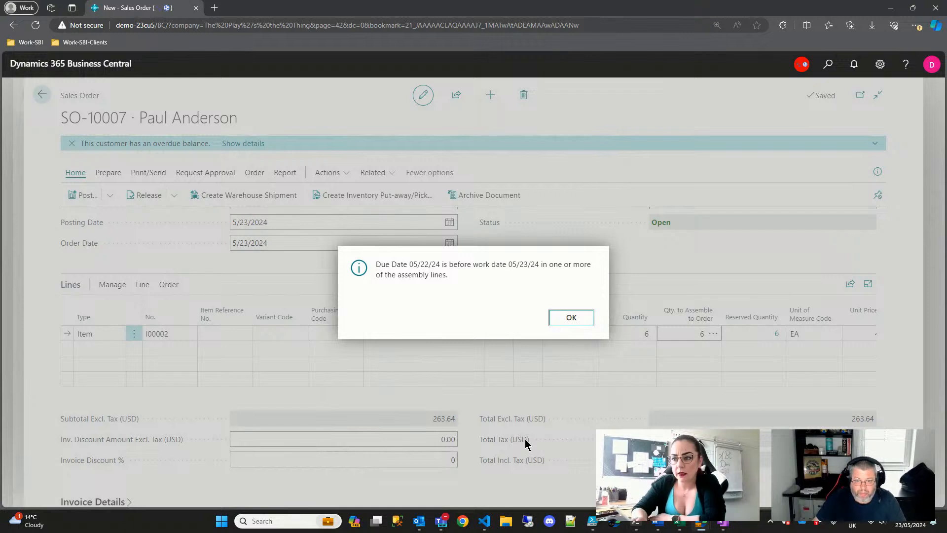
left_click(578, 319)
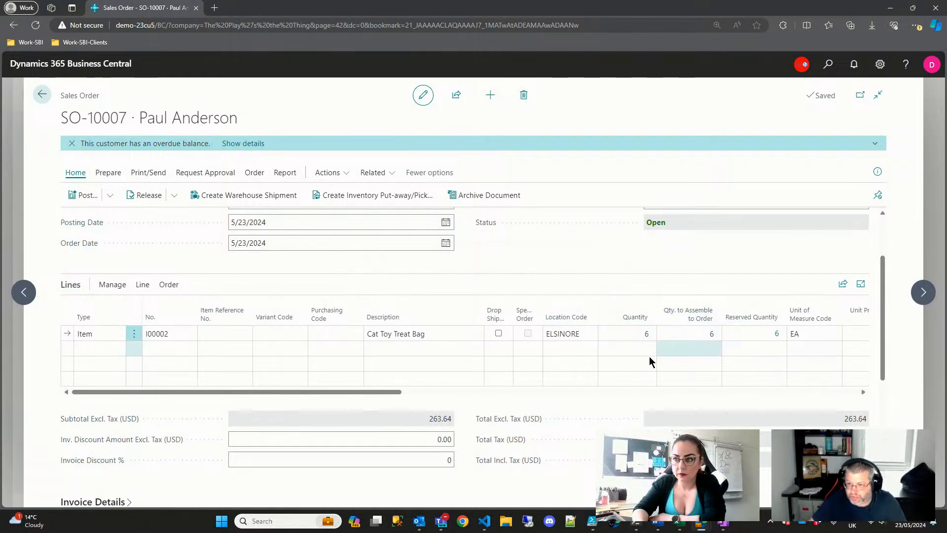
- Open the Cat Toy Treat Bag's assemble-to-order component lines from its Qty. to Assemble to Order cell
left_click(714, 336)
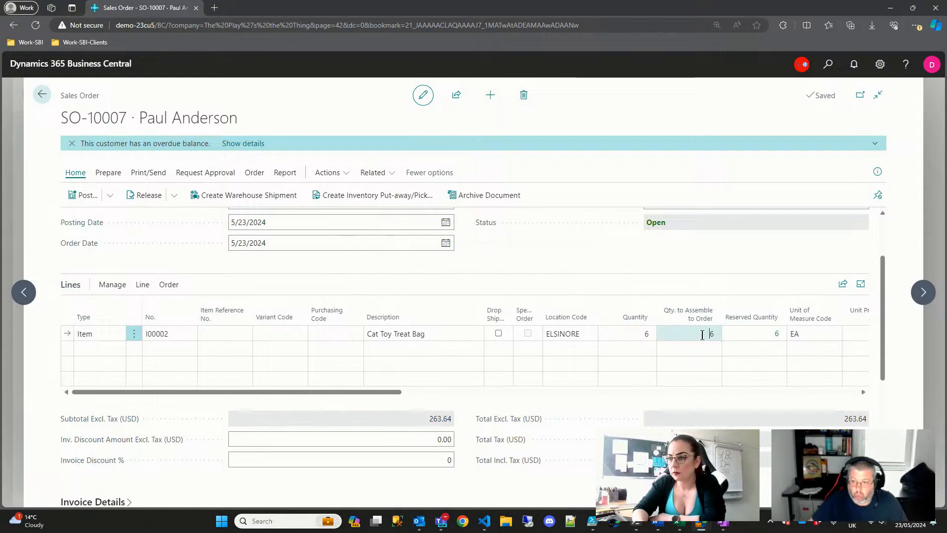
left_click(714, 335)
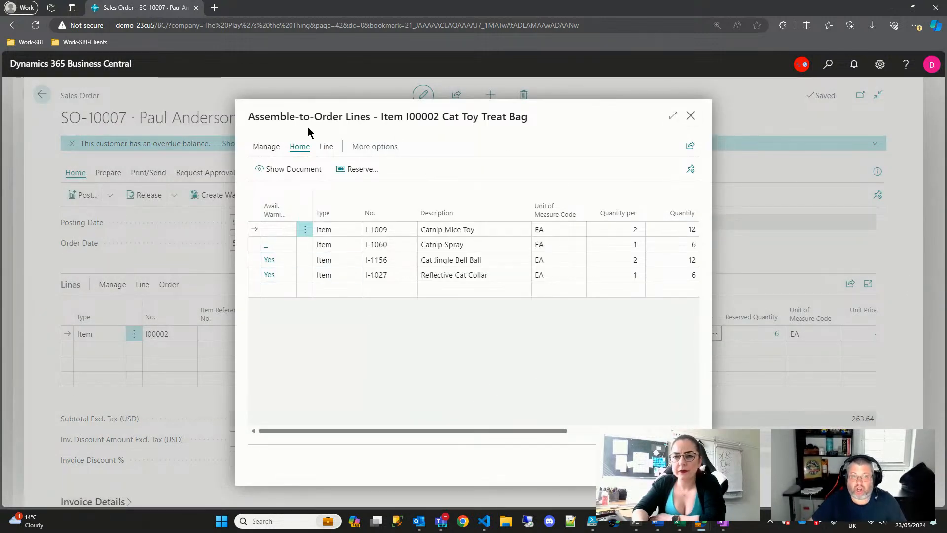
- Enlarge the component lines page and browse the Actions and Related menus for the Cat Jingle Bell Ball line
left_click(672, 117)
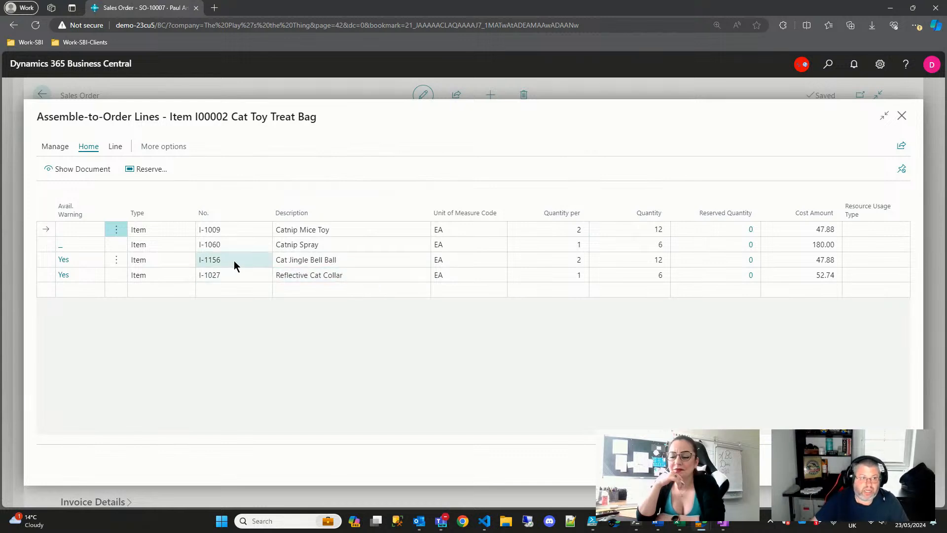
left_click(47, 259)
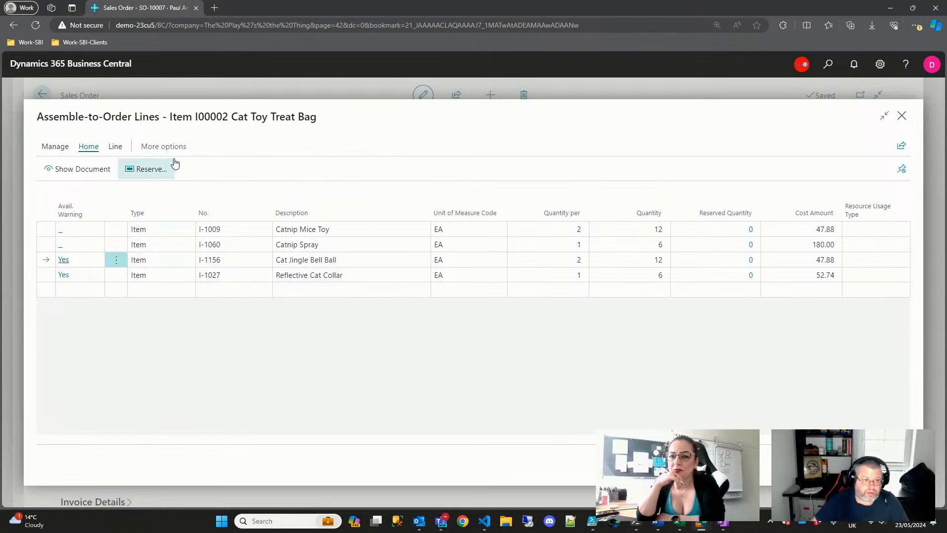
left_click(168, 147)
left_click(165, 147)
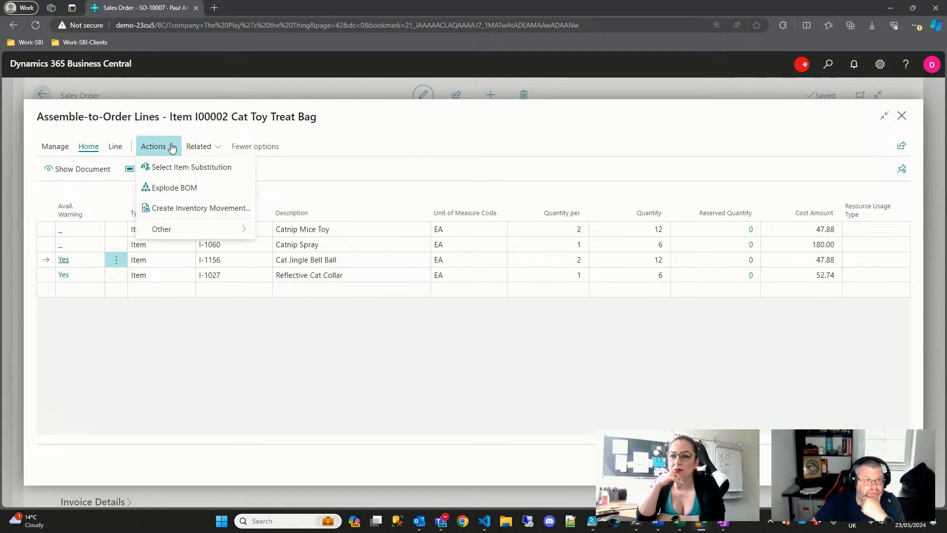
left_click(211, 148)
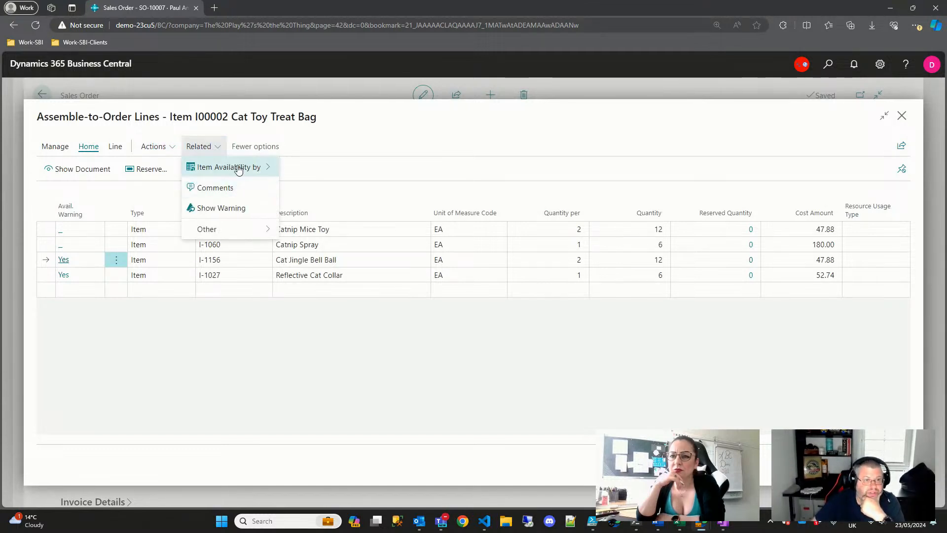
mouse_move(228, 231)
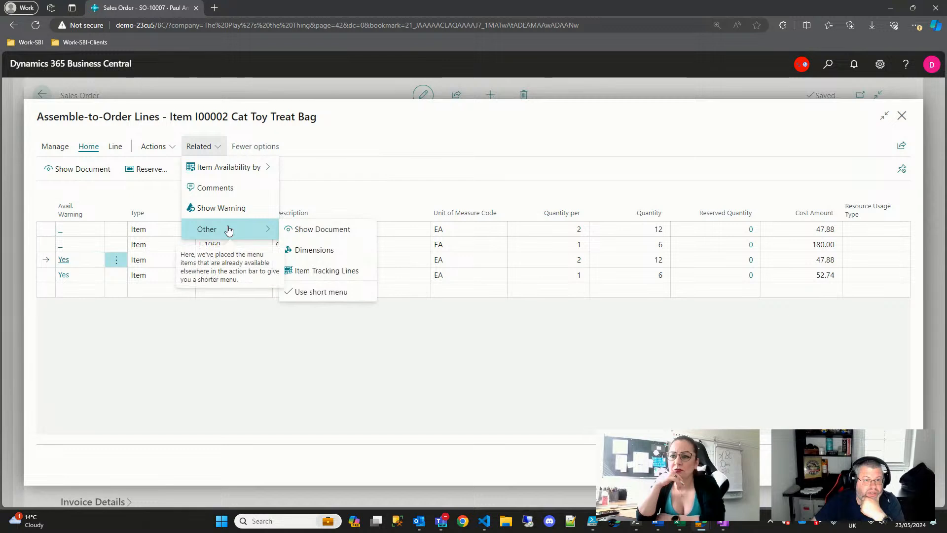
left_click(155, 147)
mouse_move(178, 238)
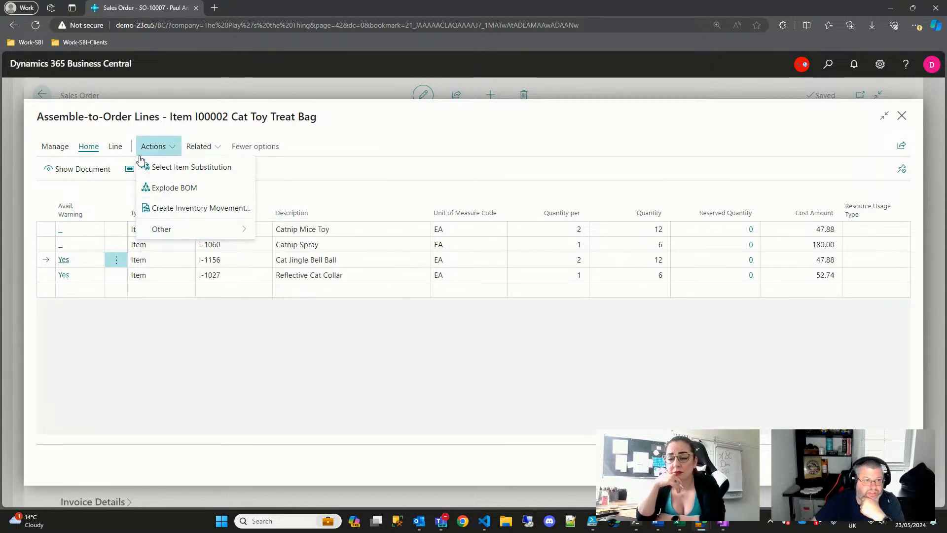
left_click(115, 146)
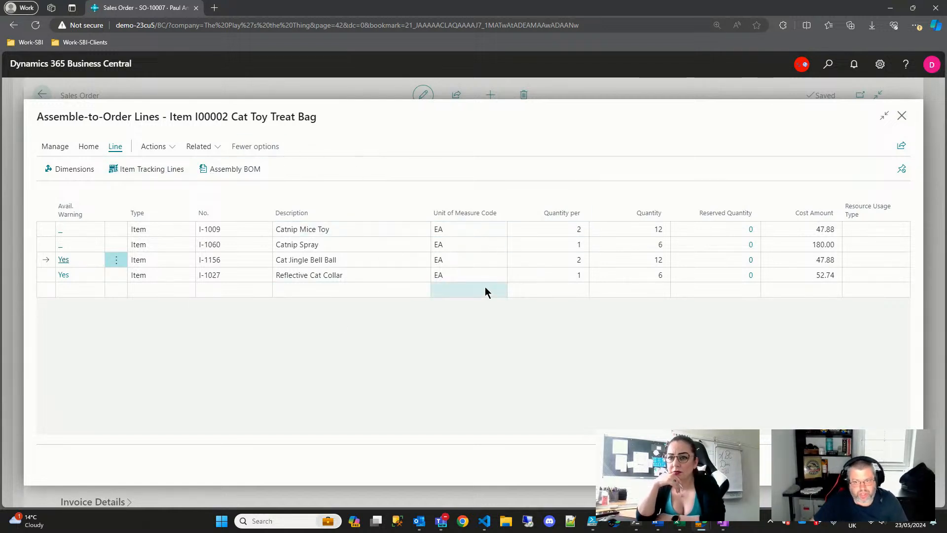
- Check the Cat Jingle Bell Ball and Reflective Cat Collar lines, then close the component lines
left_click(239, 261)
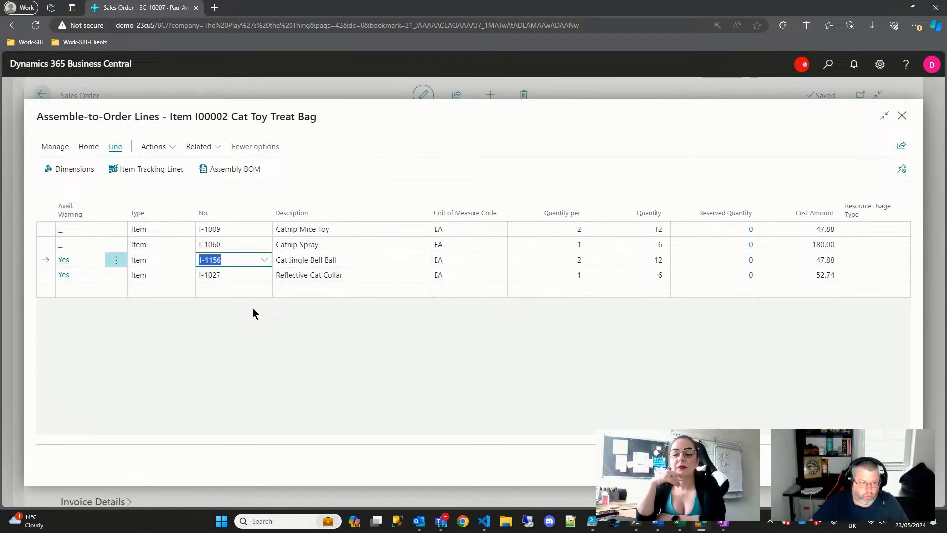
left_click(243, 279)
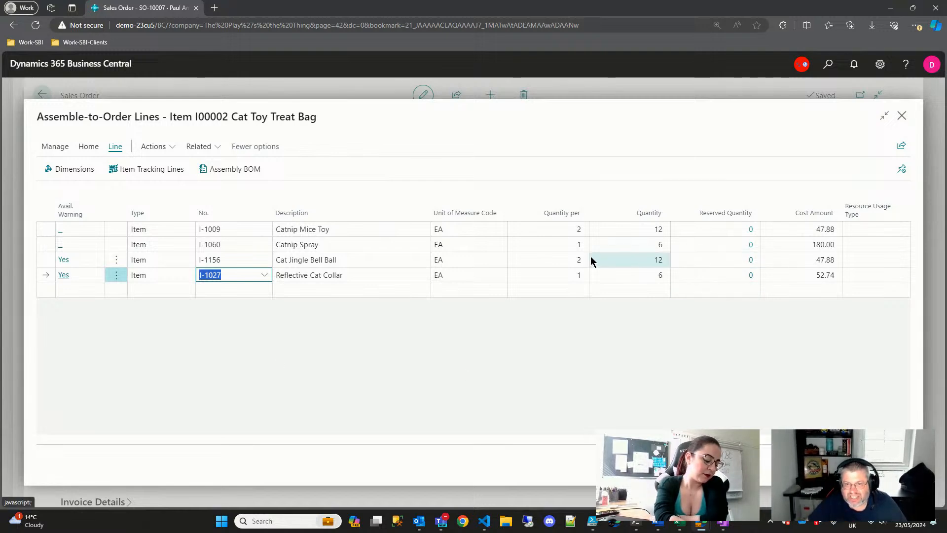
key("Escape")
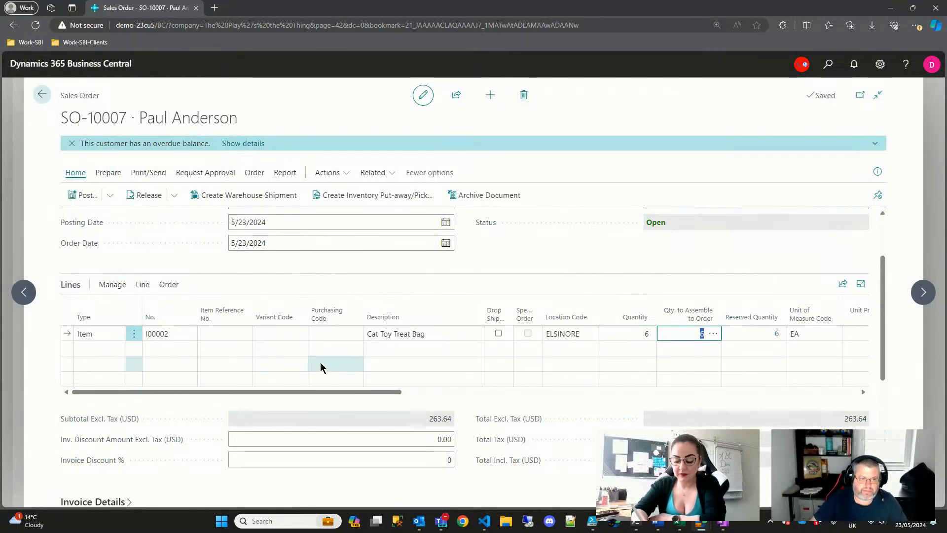
- Close the sales order and open the Items list through a Tell me search for 'item'
left_click(168, 285)
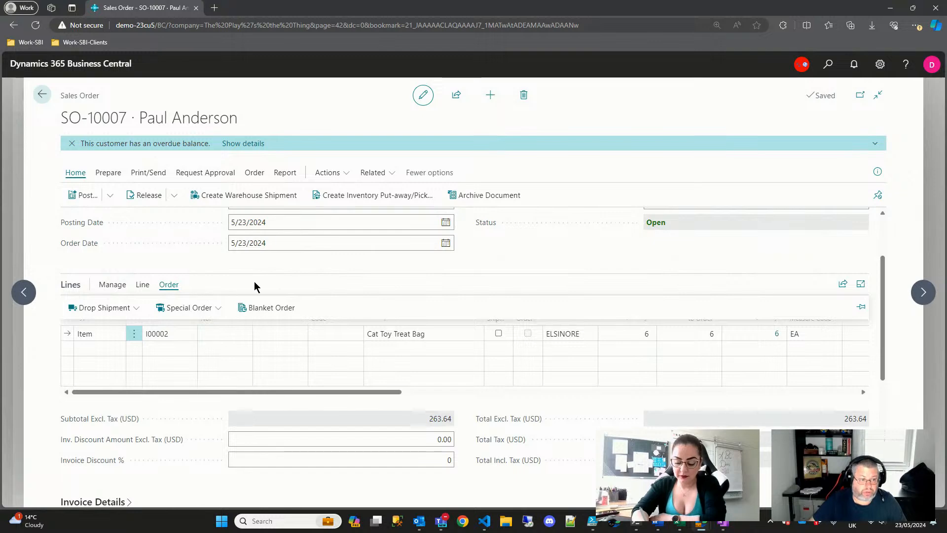
key("Escape")
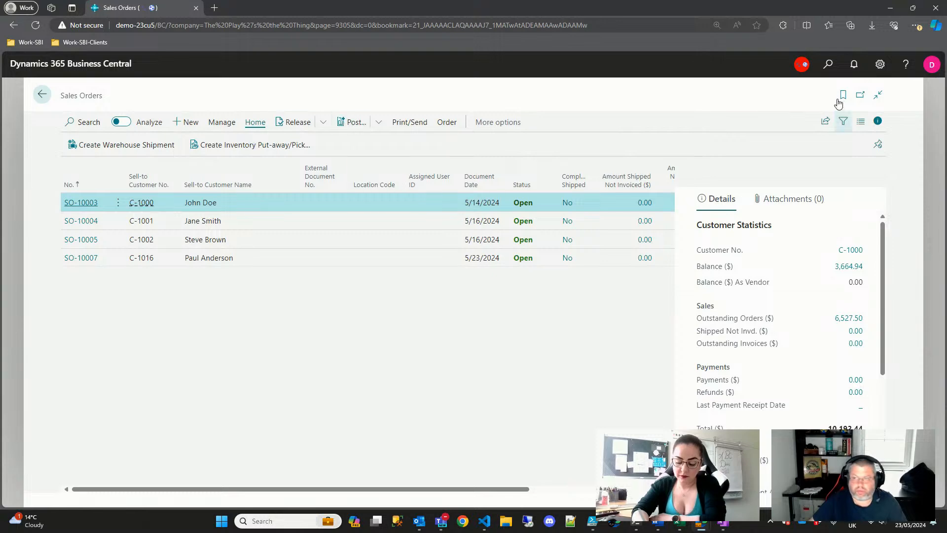
left_click(828, 65)
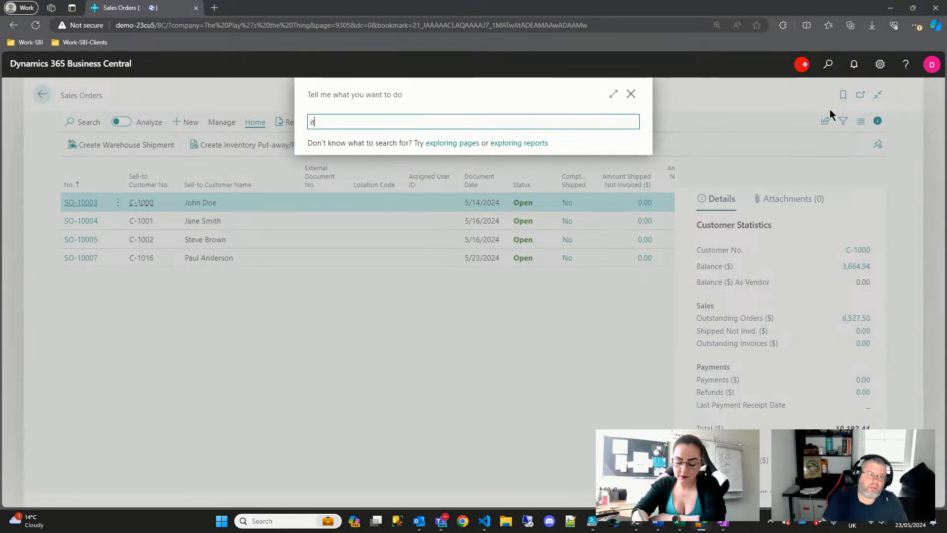
type("item")
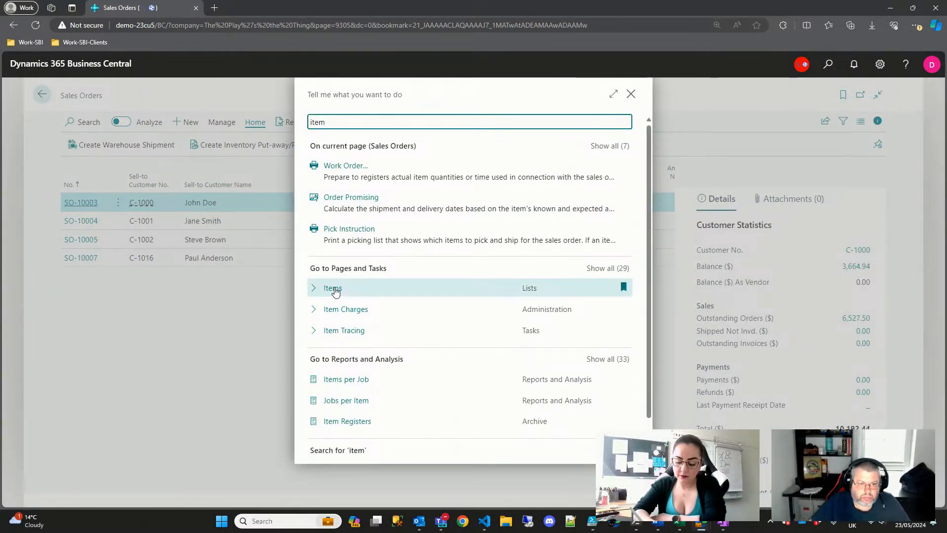
left_click(376, 294)
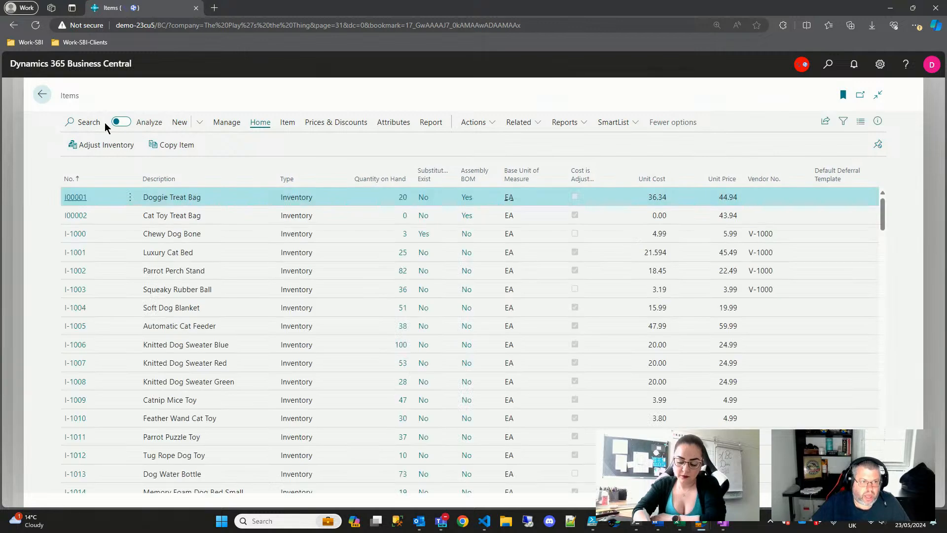
- Search the Items list for 1027 to check Reflective Cat Collar stock, then open the Requisition Worksheet
left_click(88, 123)
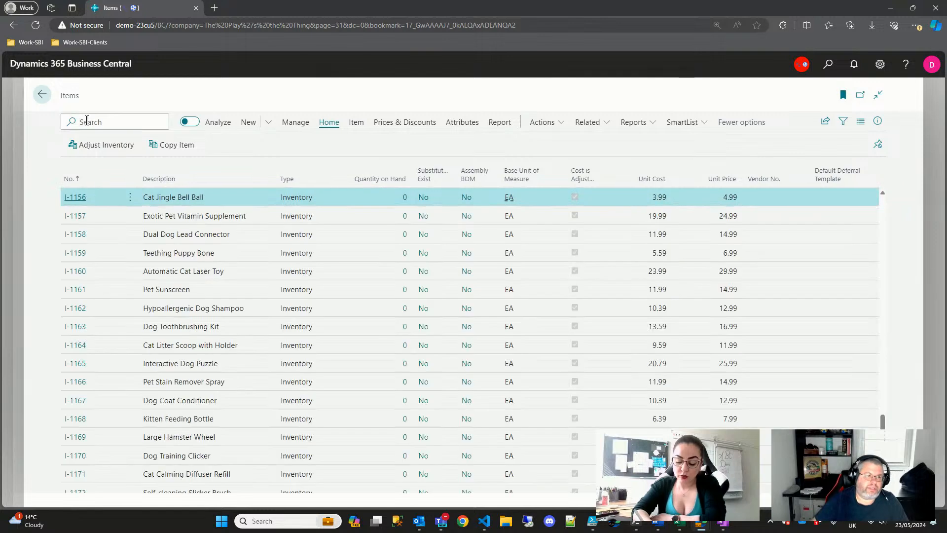
type("7")
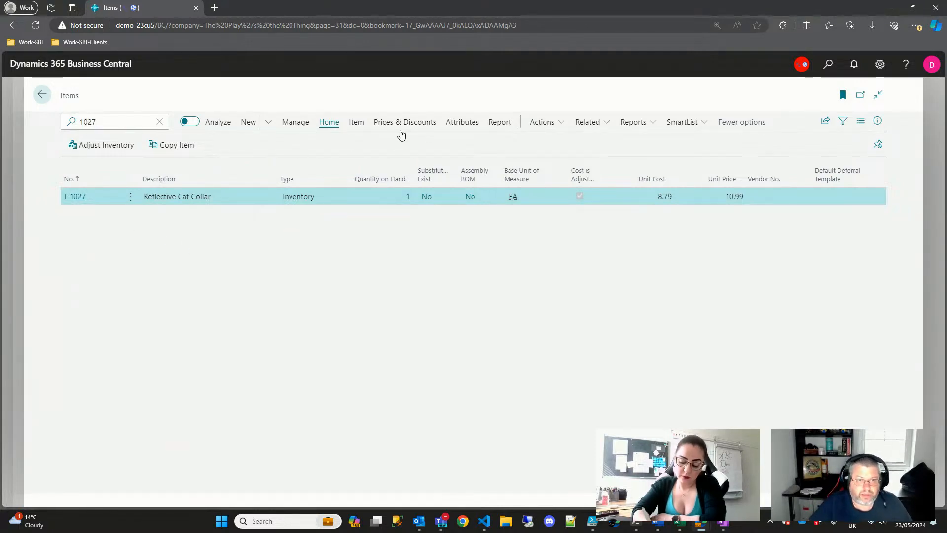
left_click(354, 124)
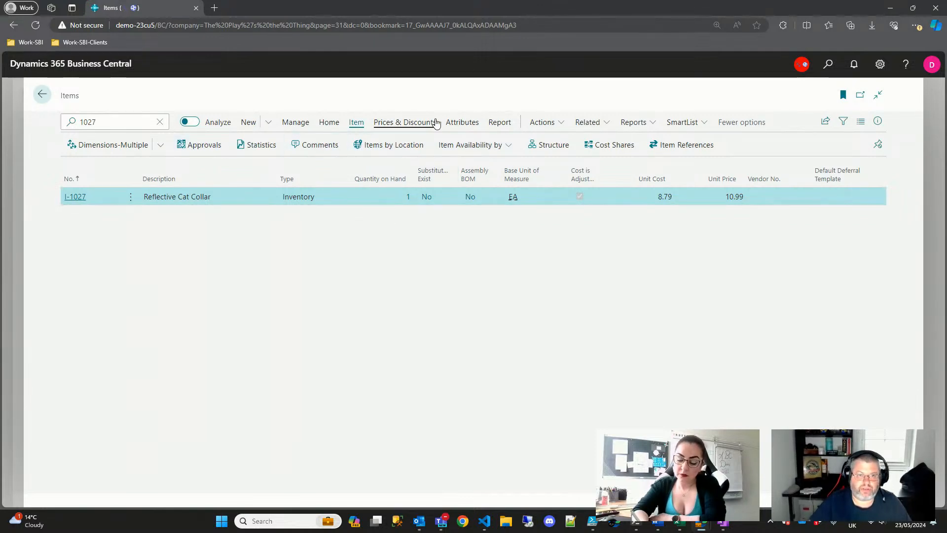
left_click(541, 123)
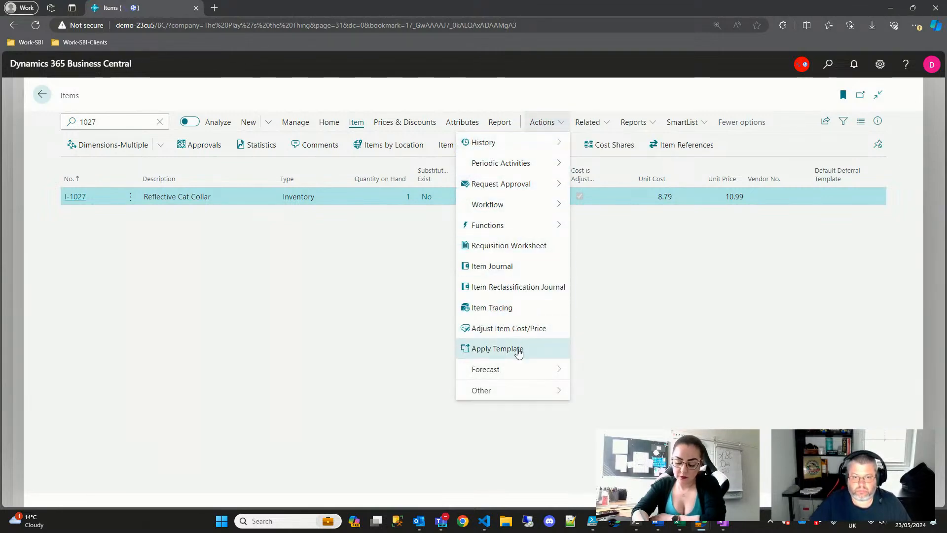
left_click(526, 250)
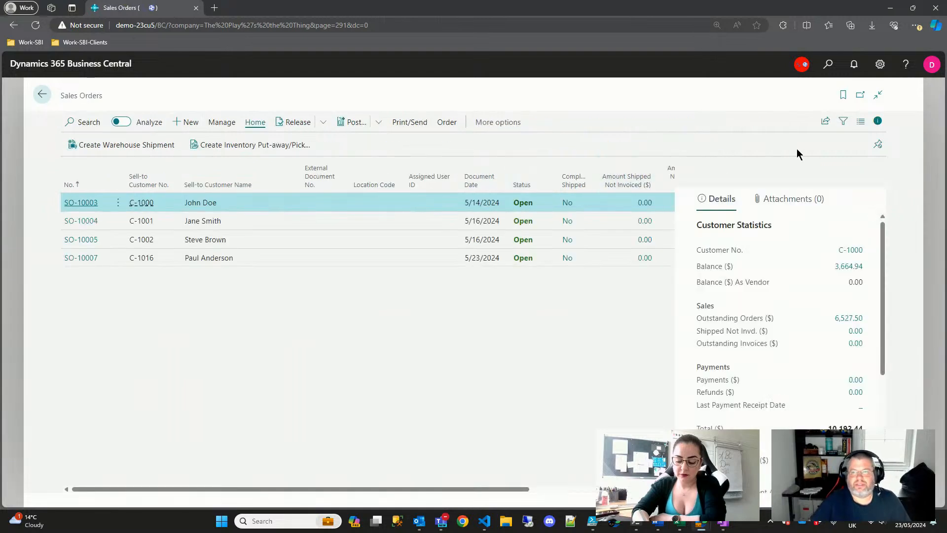
key("alt+q")
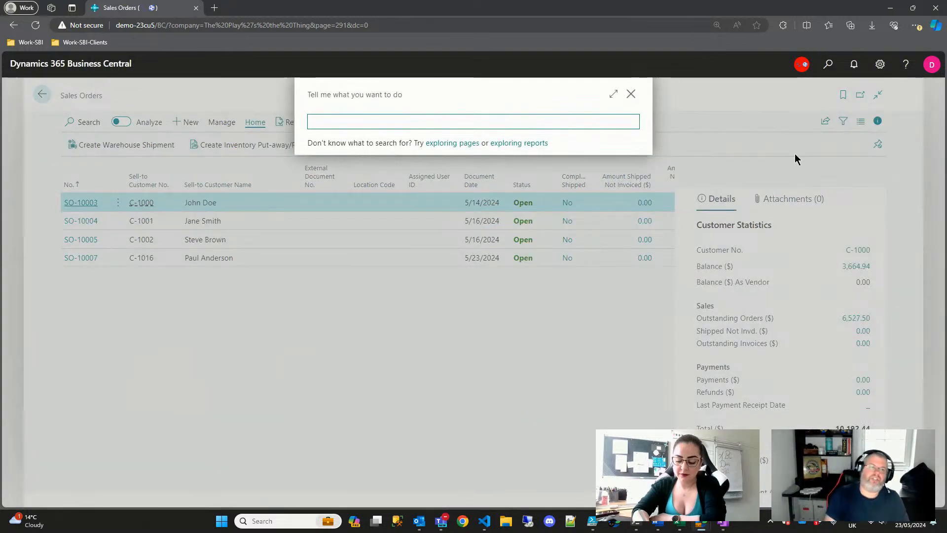
- Find Purchase Orders through Tell me and create a new, blank purchase order
type("purchase order")
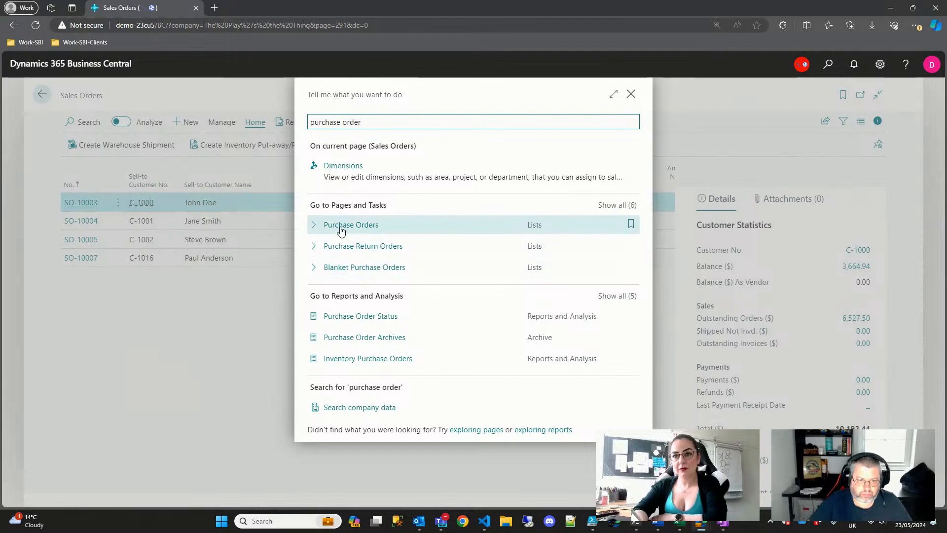
left_click(340, 225)
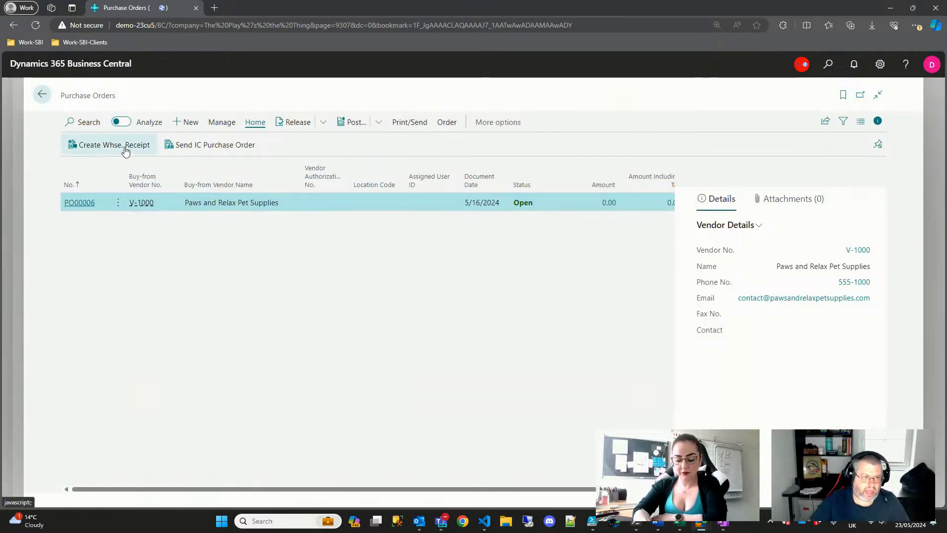
left_click(190, 122)
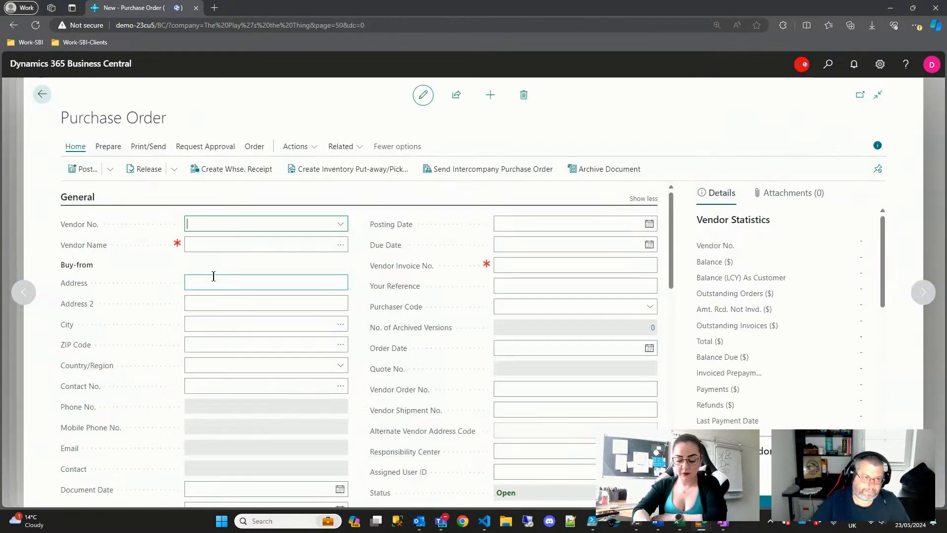
left_click(340, 223)
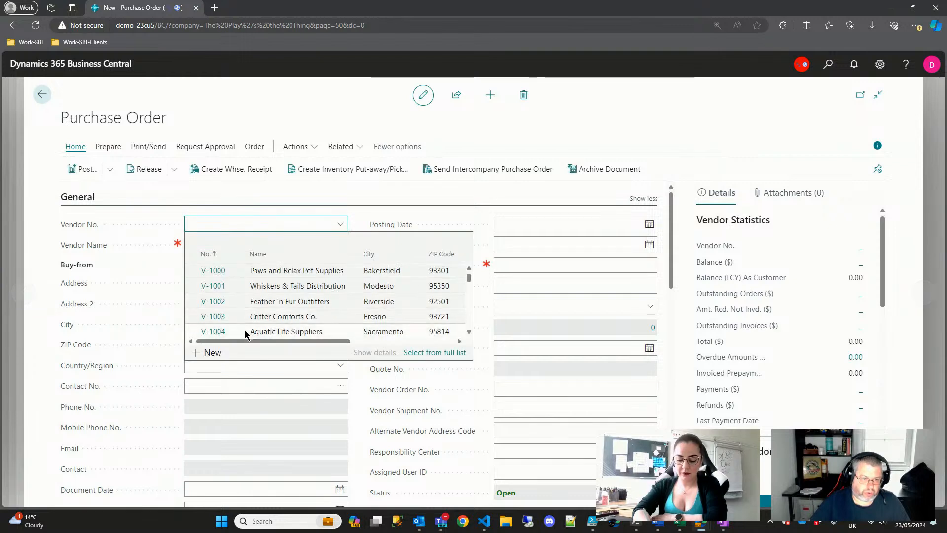
- Set the purchase order's vendor to Pawsitive Vibes (V-1016), replacing Birds of a Feather
scroll(212, 303, "down", 1)
left_click(219, 311)
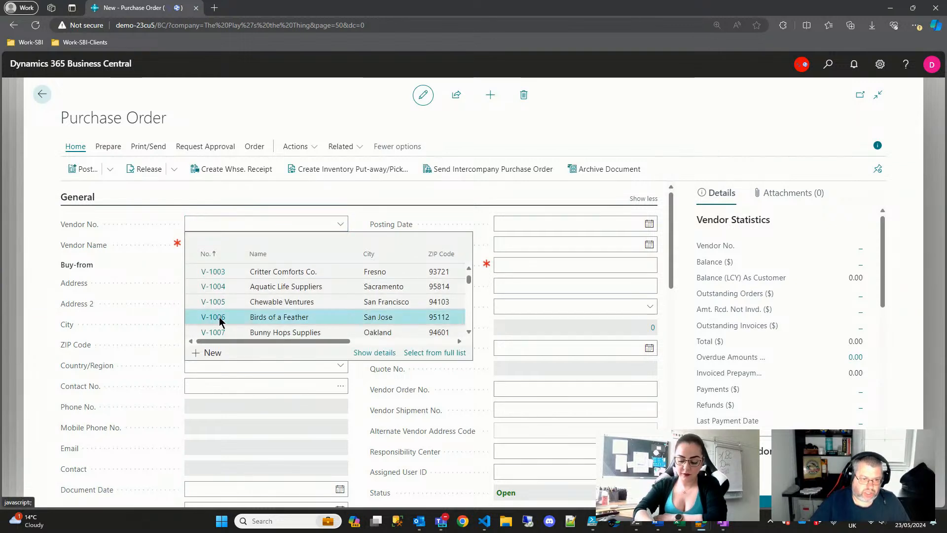
left_click(341, 224)
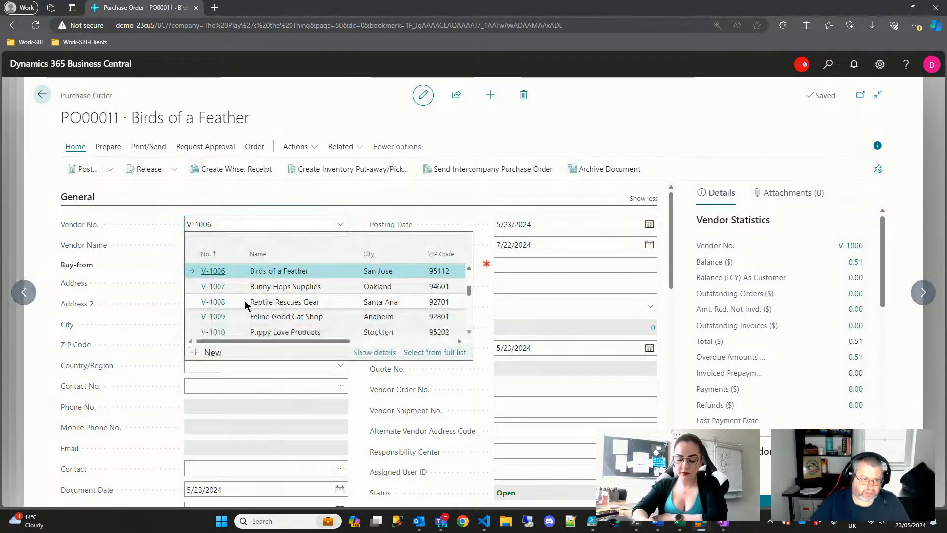
scroll(238, 306, "down", 2)
scroll(212, 313, "down", 1)
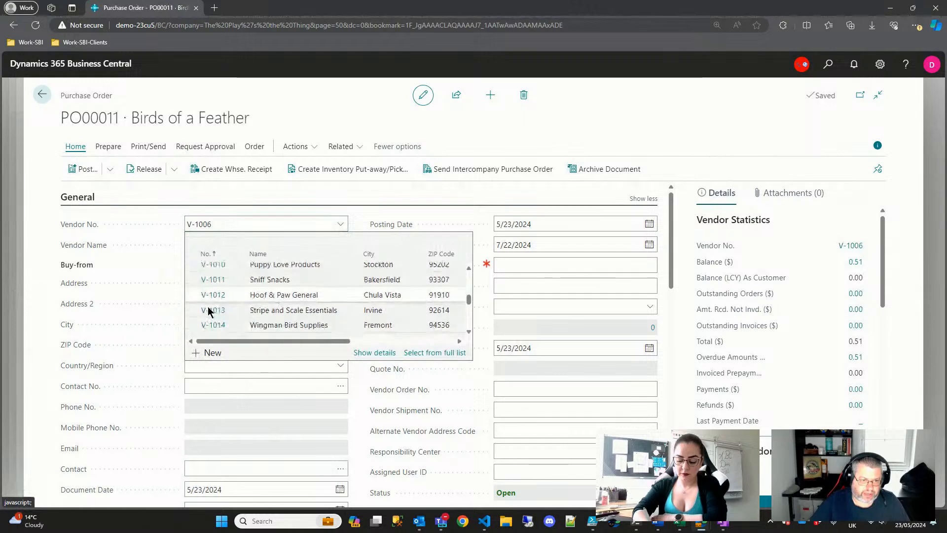
scroll(212, 312, "down", 2)
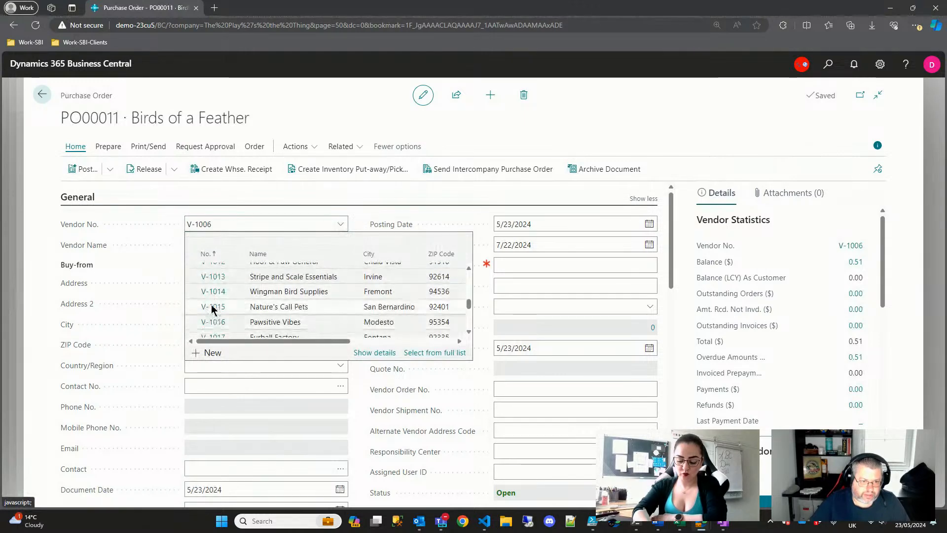
scroll(212, 310, "down", 1)
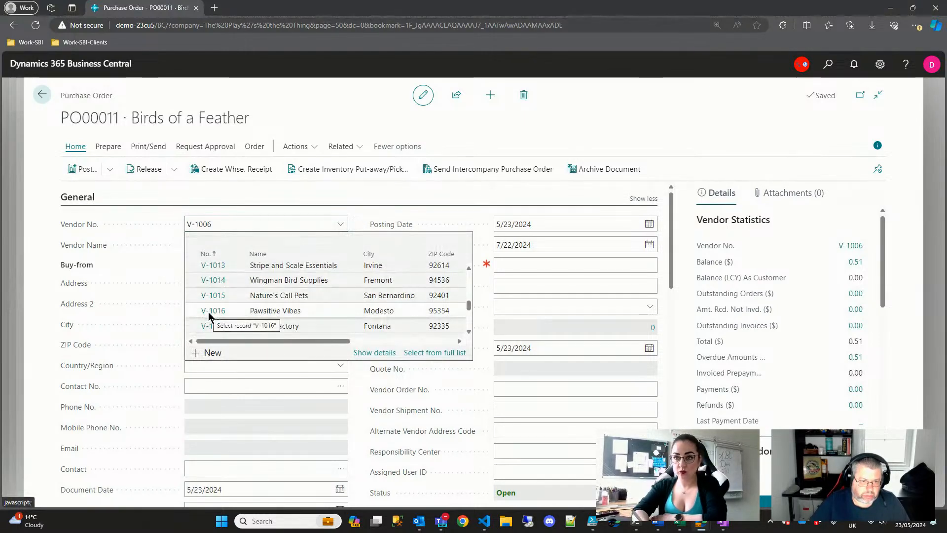
left_click(209, 316)
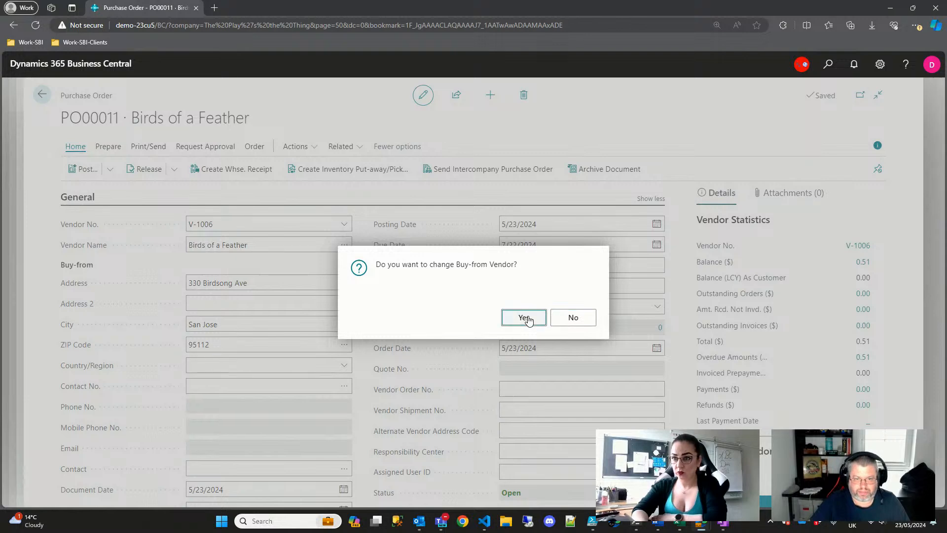
left_click(524, 318)
left_click(524, 318)
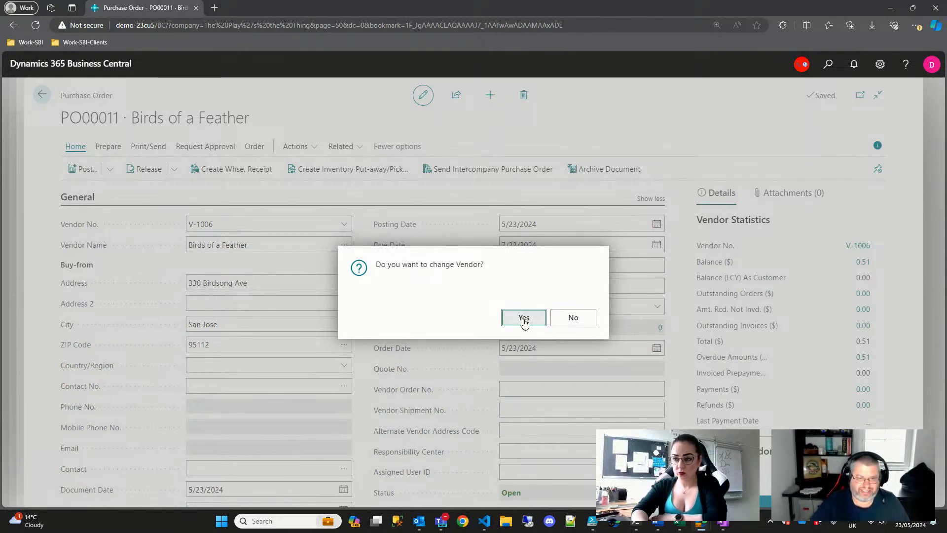
- Enter the vendor's invoice number in the Vendor Invoice No. field
left_click(529, 266)
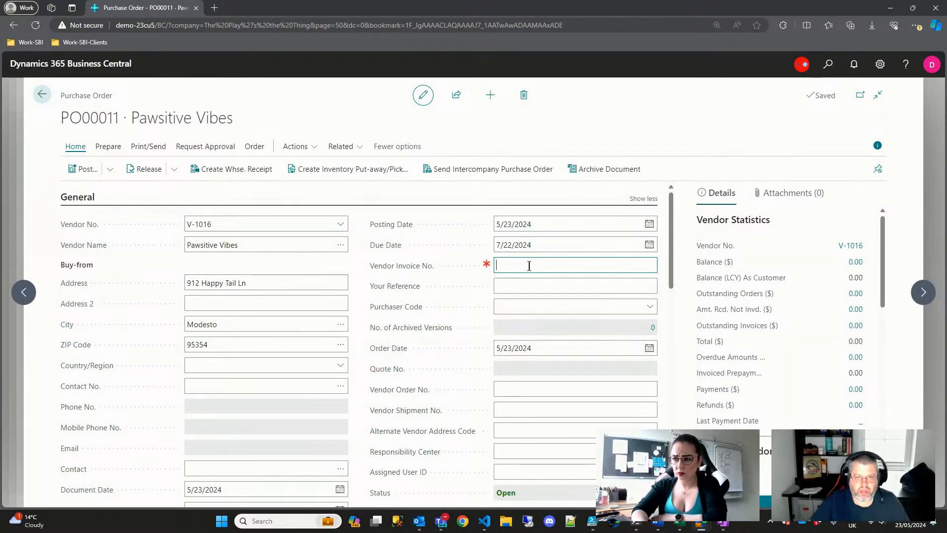
type("P")
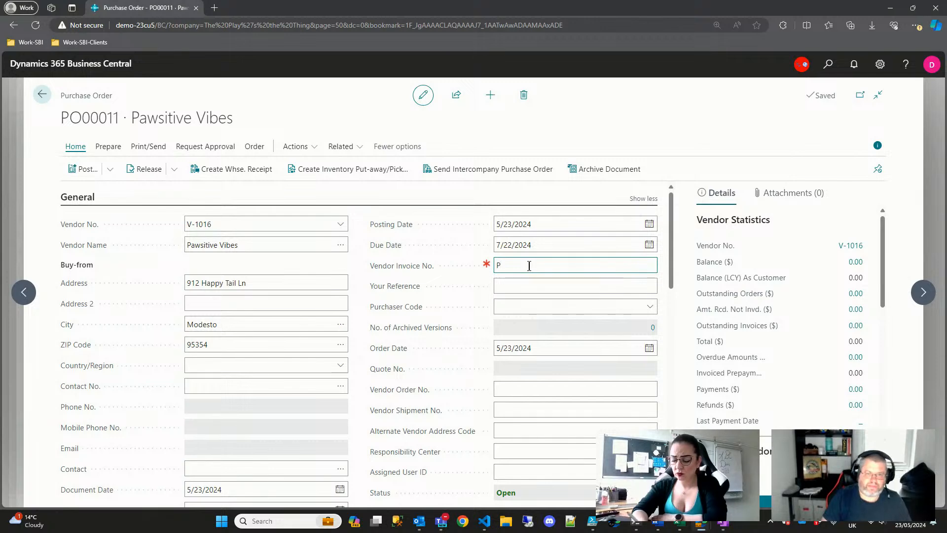
type("BV")
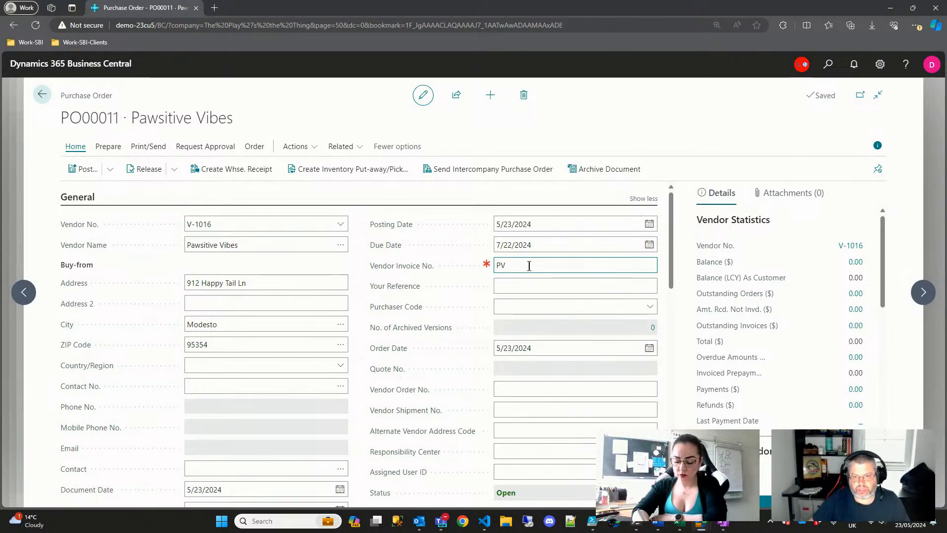
type("13513")
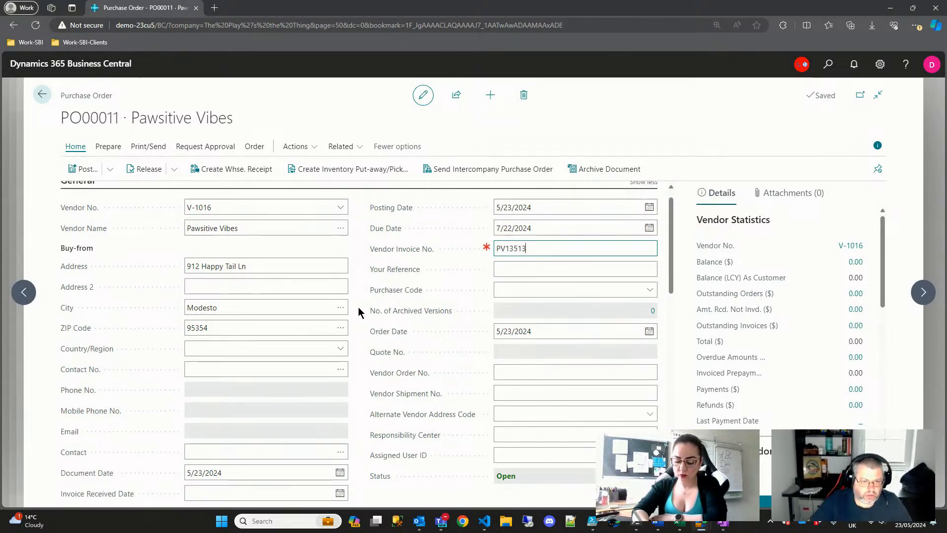
scroll(359, 305, "down", 6)
scroll(155, 276, "up", 1)
- Add item lines for I-1156 Cat Jingle Bell Ball and I-1027 Reflective Cat Collar
left_click(131, 277)
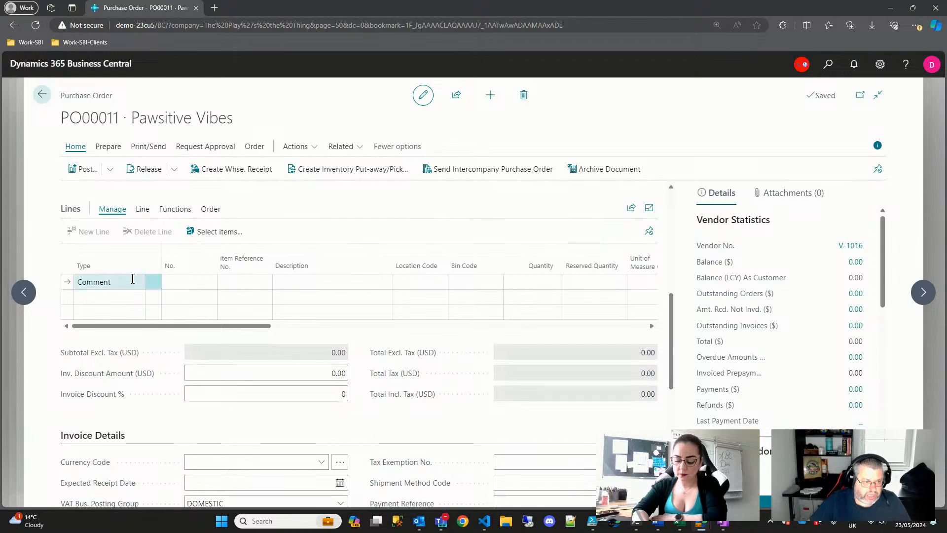
left_click(139, 283)
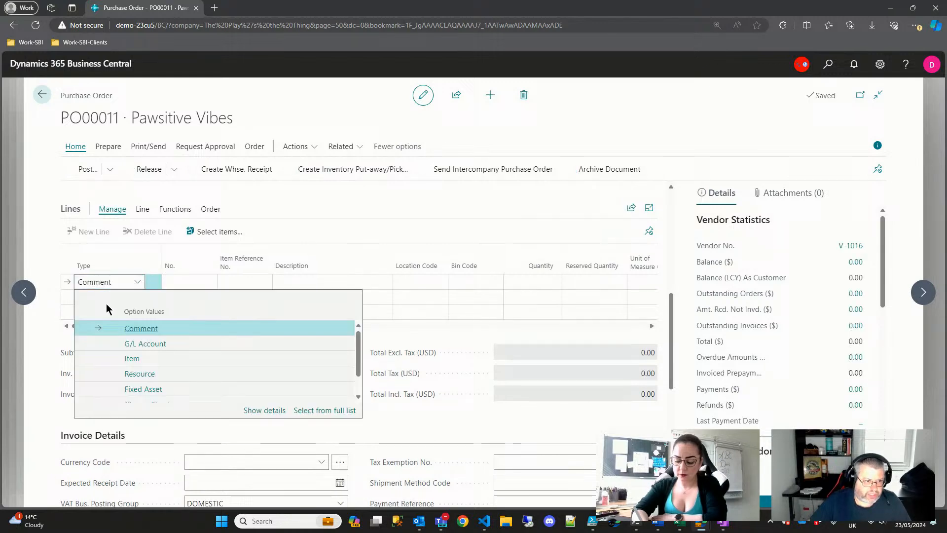
left_click(132, 359)
left_click(194, 281)
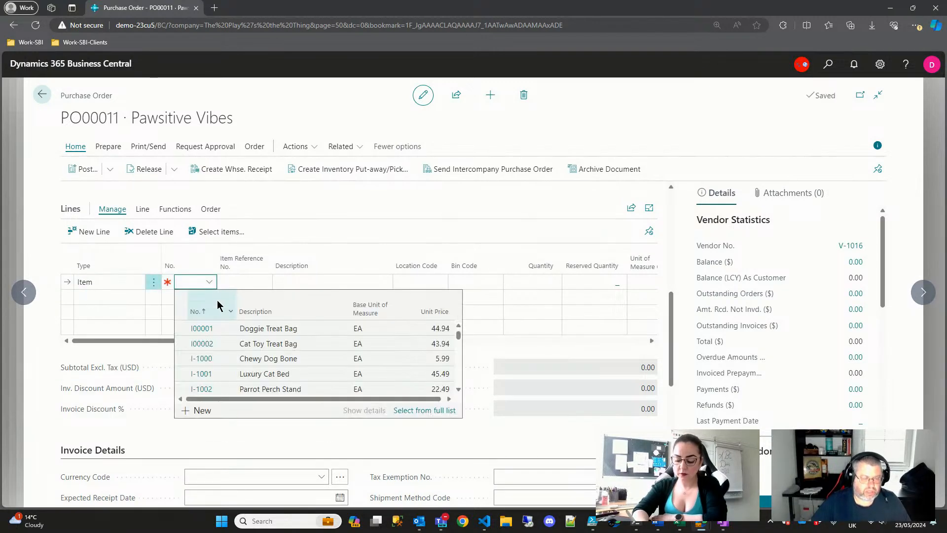
type("I-1156")
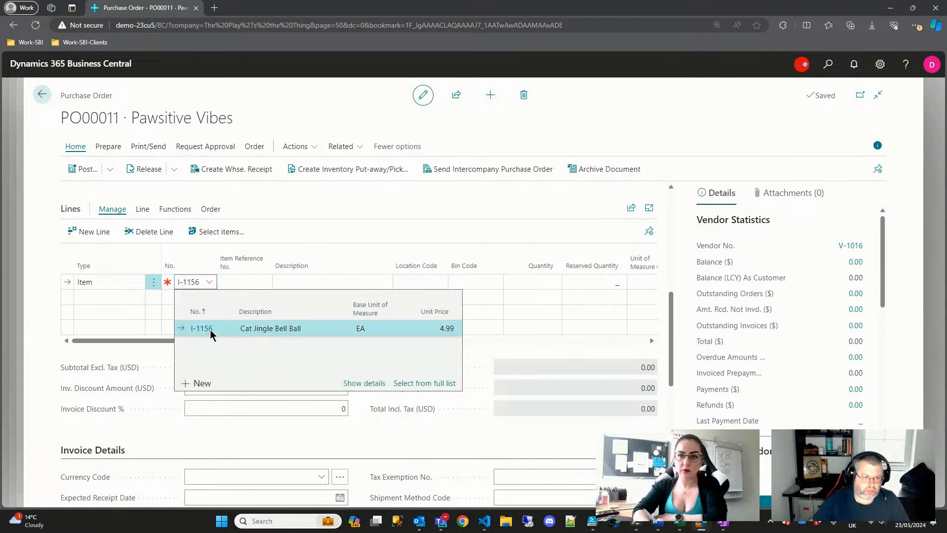
key("Tab")
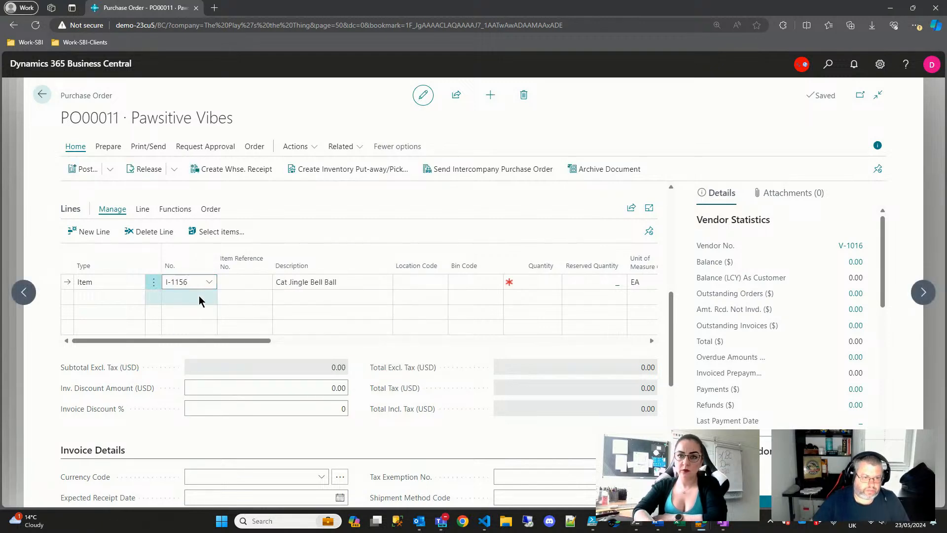
left_click(199, 299)
type("1027")
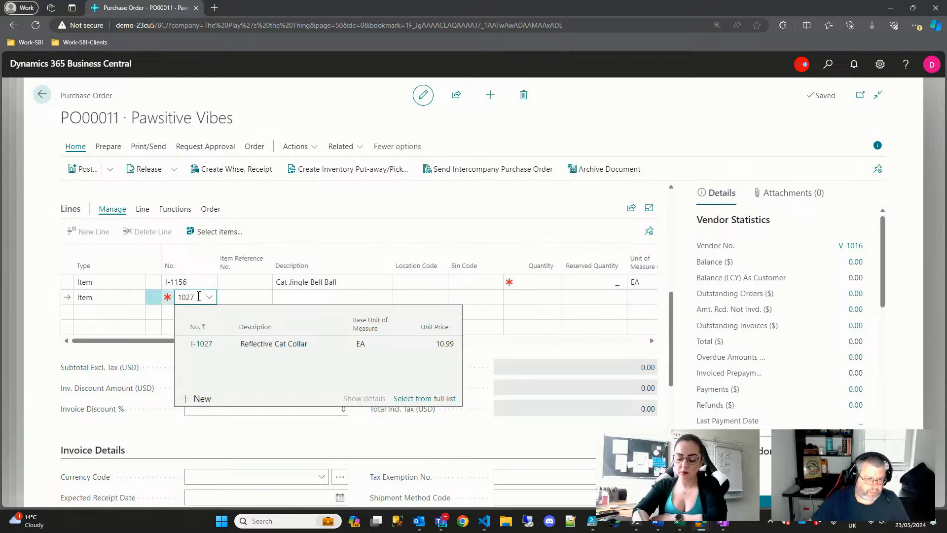
left_click(254, 344)
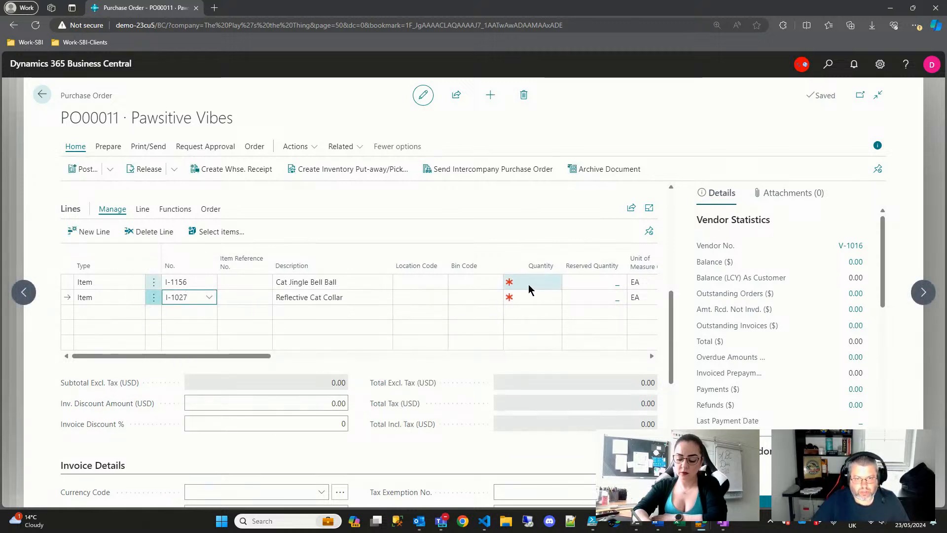
- Set the location code of both purchase lines to ELSINORE
left_click(414, 282)
left_click(430, 328)
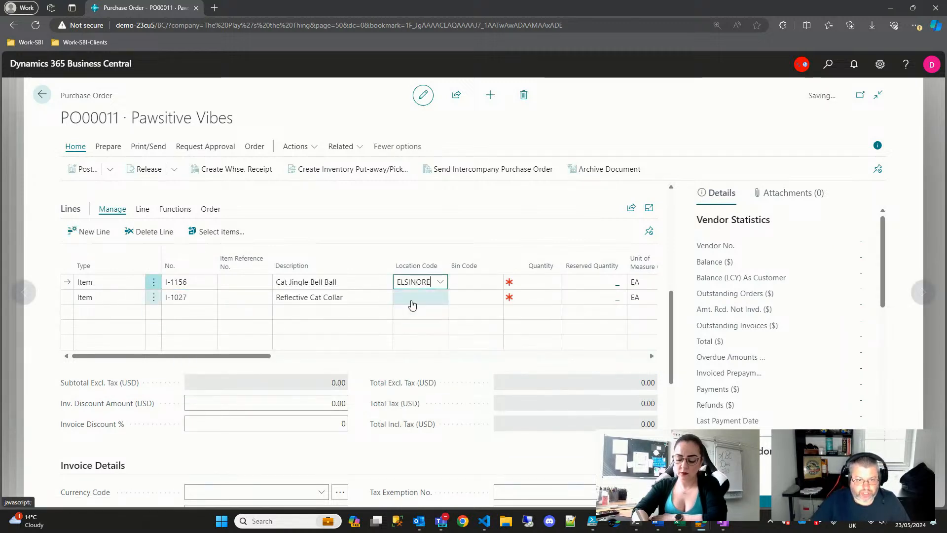
left_click(412, 302)
left_click(458, 344)
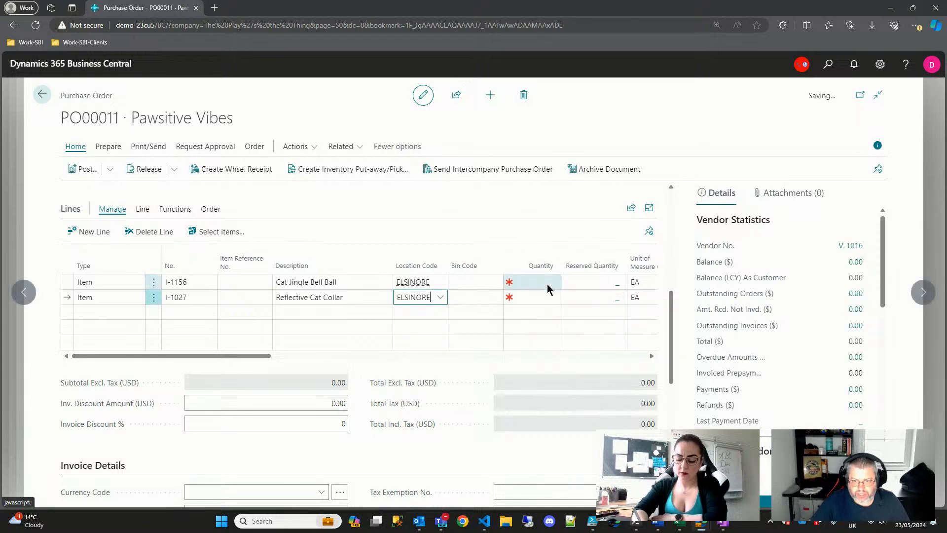
- Enter quantities of 30 bell balls and 10 collars
left_click(548, 285)
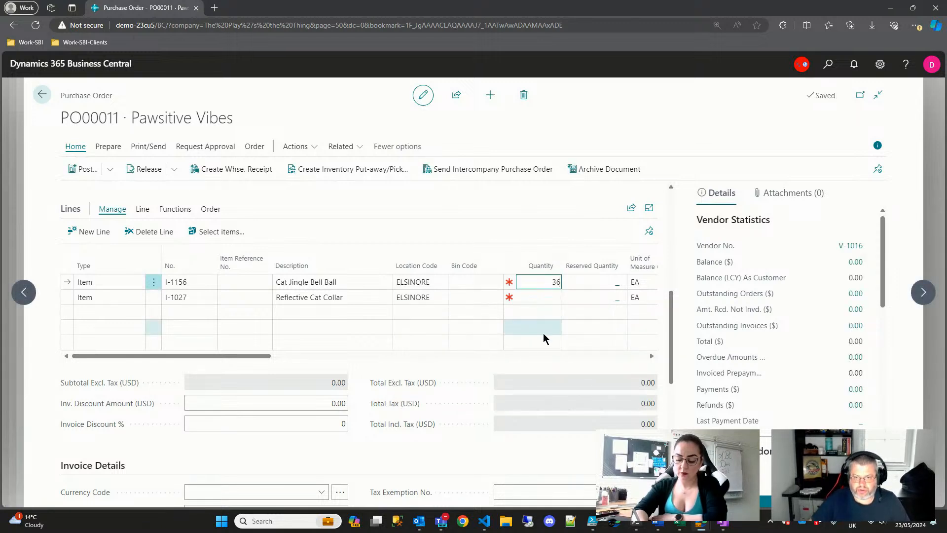
type("30")
key("Down")
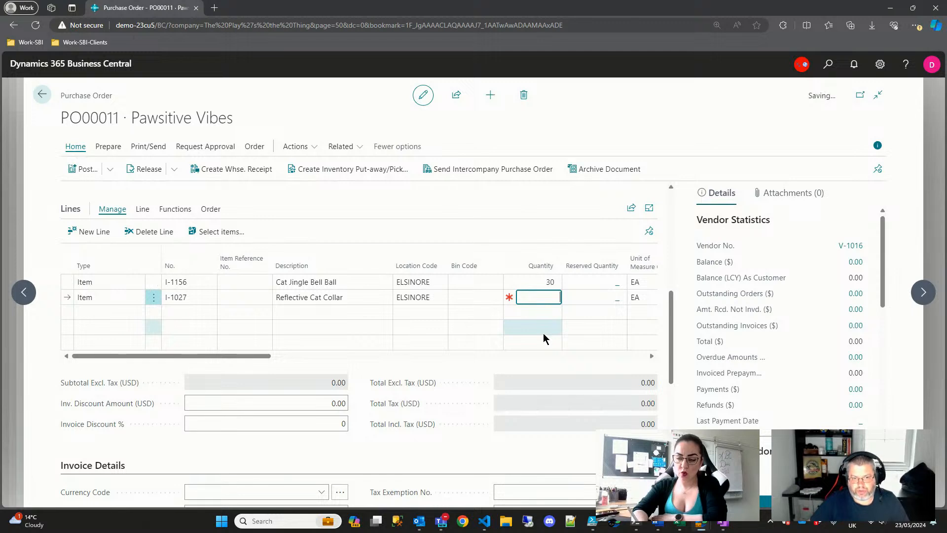
type("10")
key("Tab")
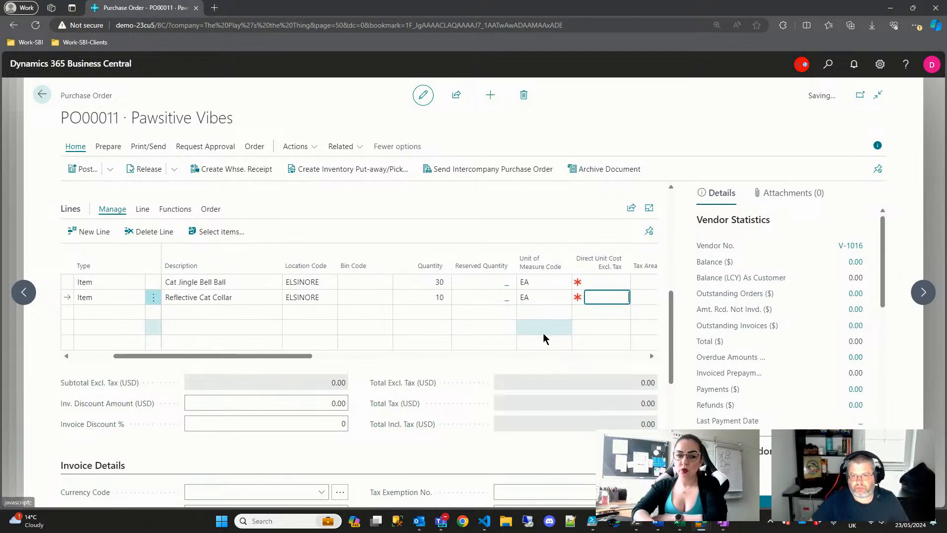
key("Tab")
key("Tab")
key("Tab")
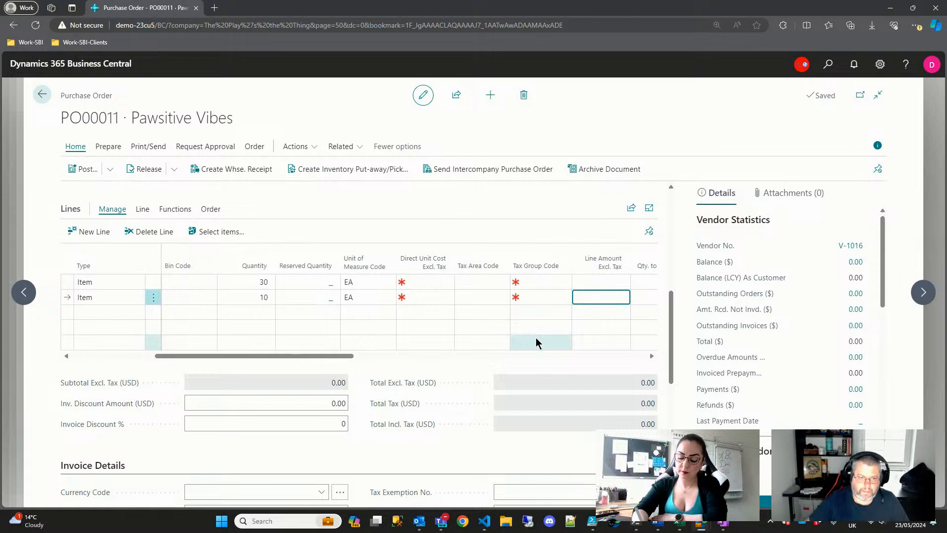
- Set direct unit costs of 1.99 for the bell balls and 4.89 for the collars
key("shift+Tab")
key("shift+Tab")
key("shift+Tab")
key("Up")
key("Tab")
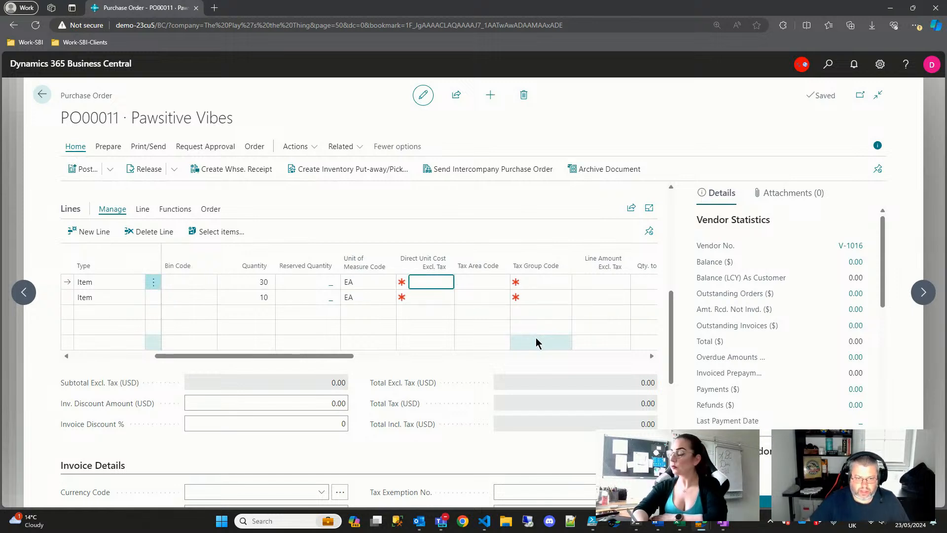
type("1")
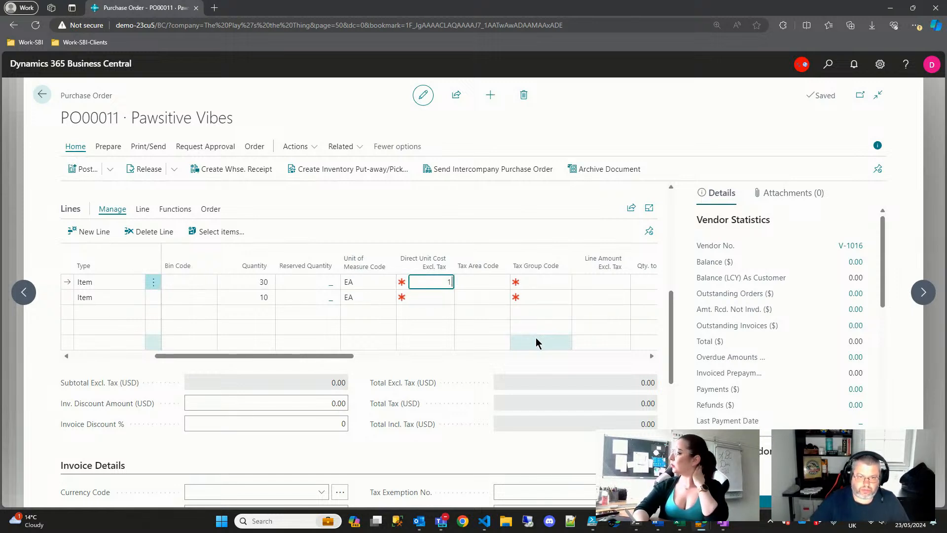
type(".99")
key("Down")
type("16")
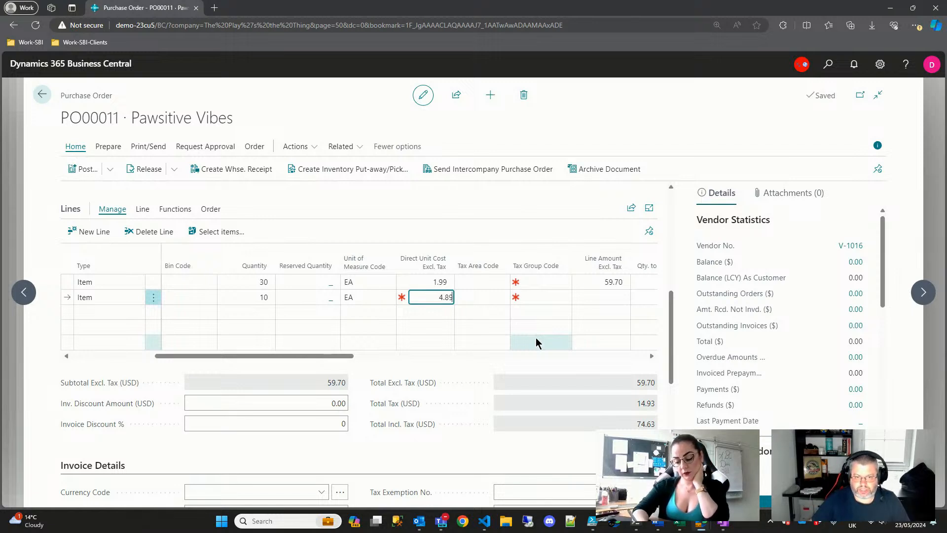
key("Tab")
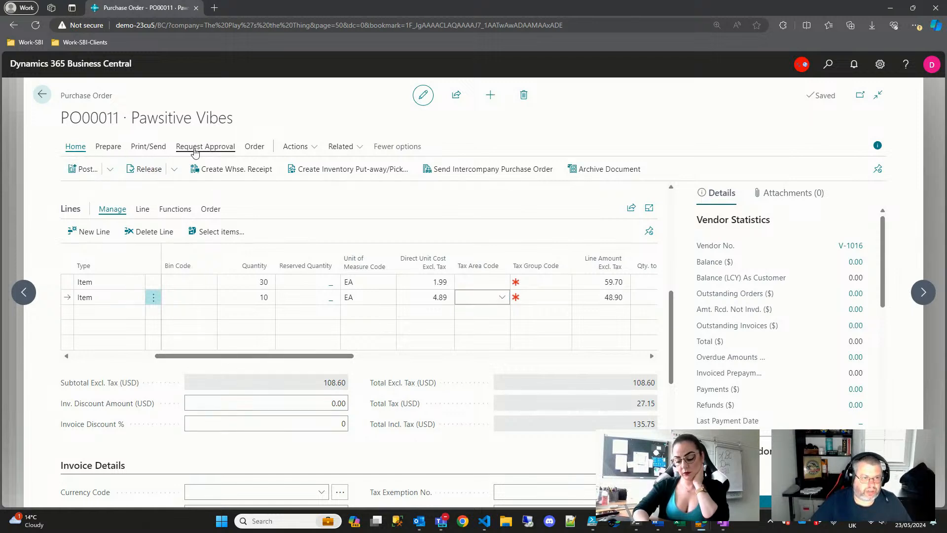
left_click(195, 148)
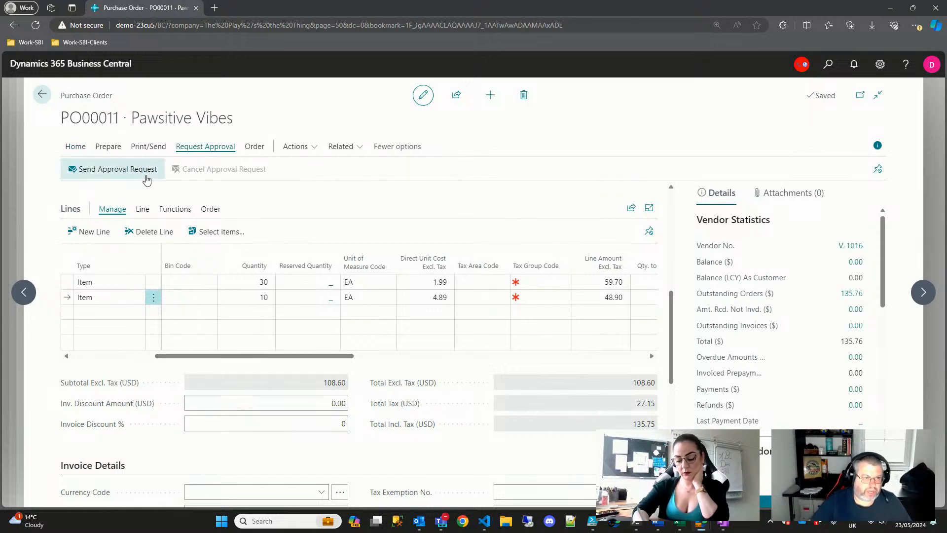
- Send the purchase order for approval and dismiss the no-approval-workflow message
left_click(126, 179)
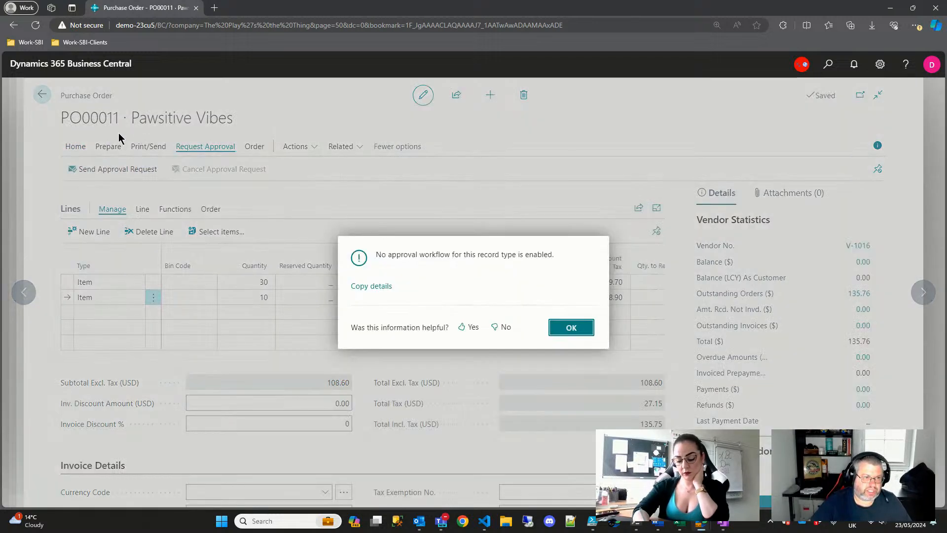
left_click(567, 328)
scroll(514, 359, "up", 5)
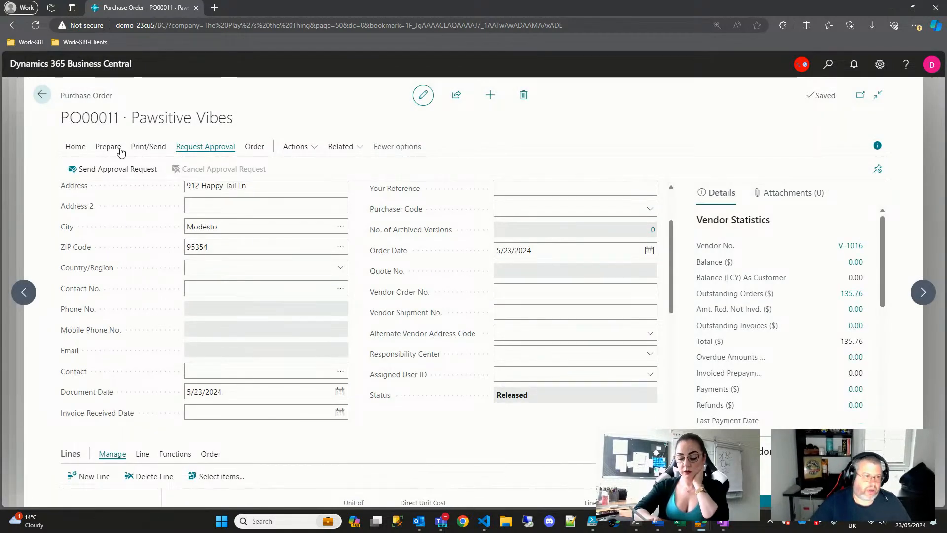
- Post PO00011 as Receive and Invoice without opening the posted invoice, then close the order
left_click(76, 147)
left_click(86, 170)
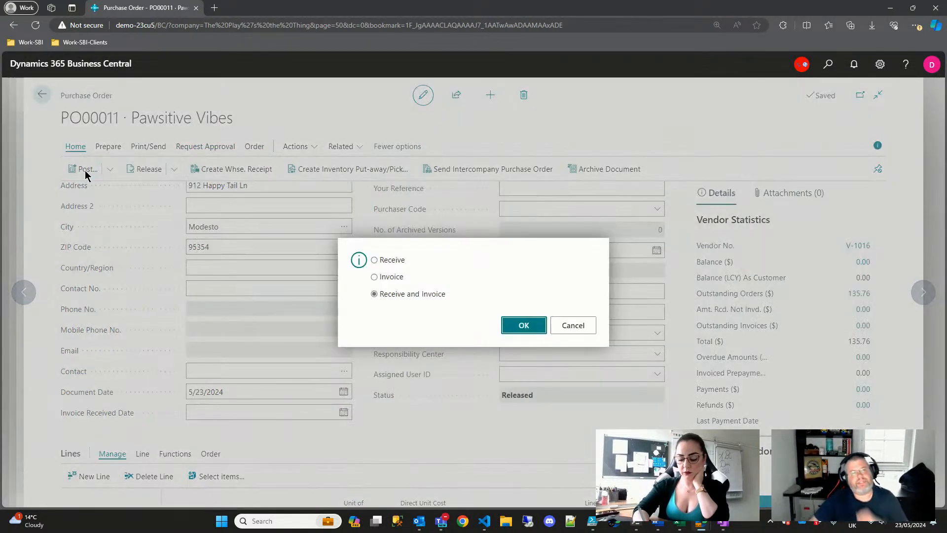
left_click(523, 326)
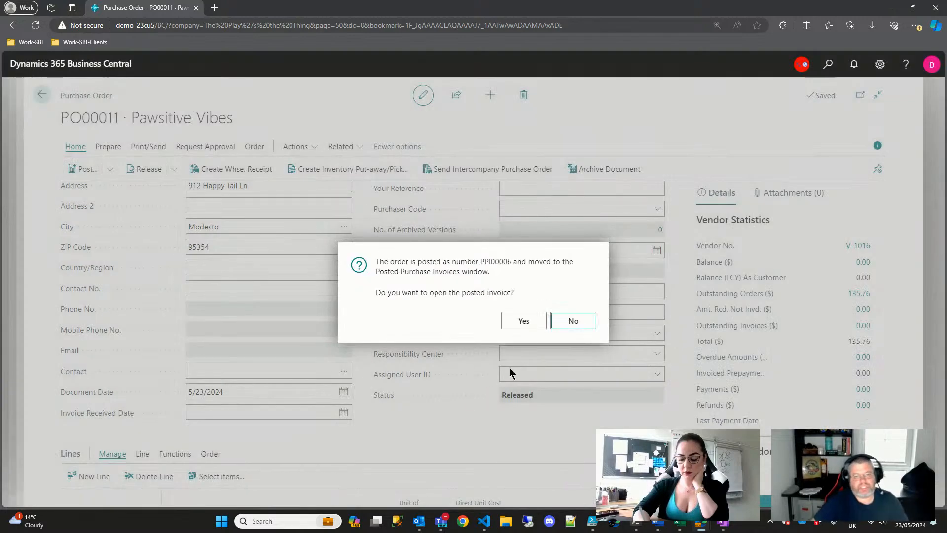
left_click(567, 326)
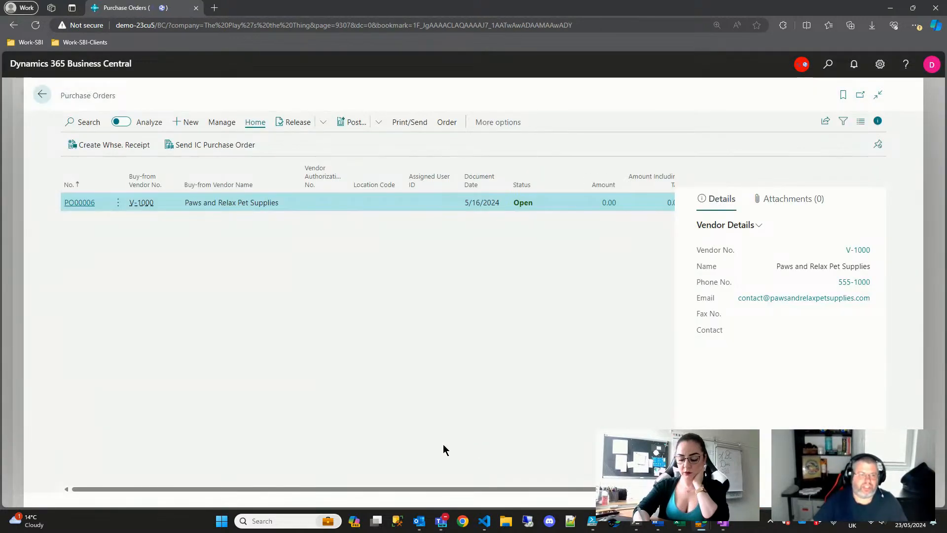
key("Escape")
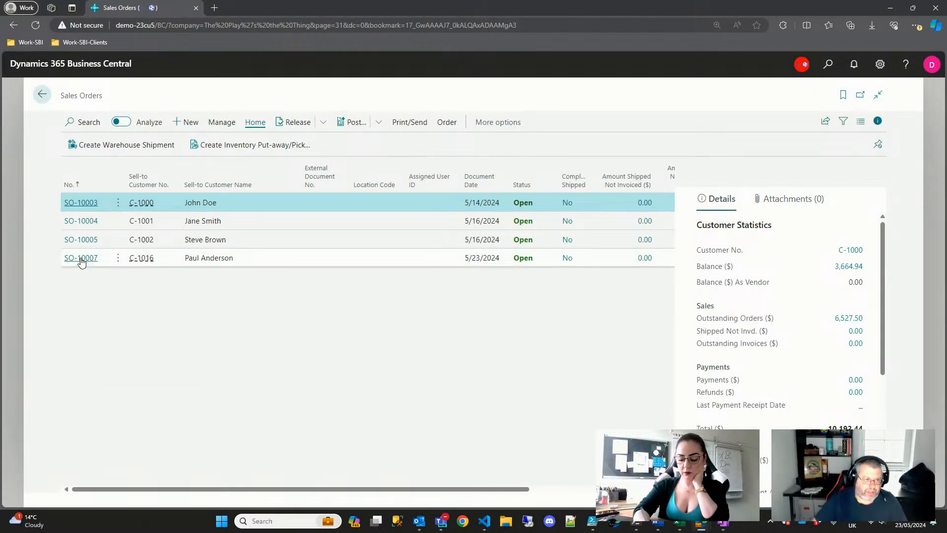
- Open the 5/23/2024 sales order and check the Cat Toy Treat Bag's assembly components
left_click(80, 257)
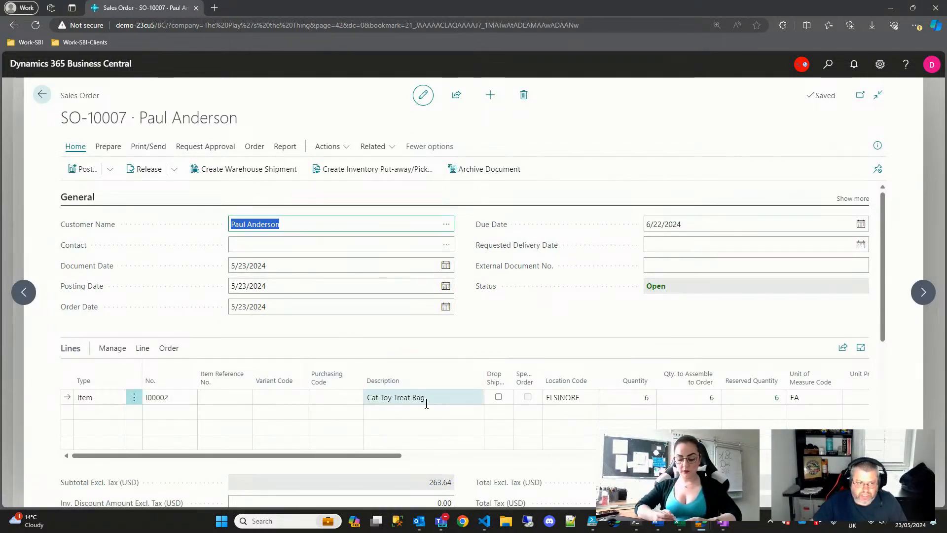
left_click(715, 400)
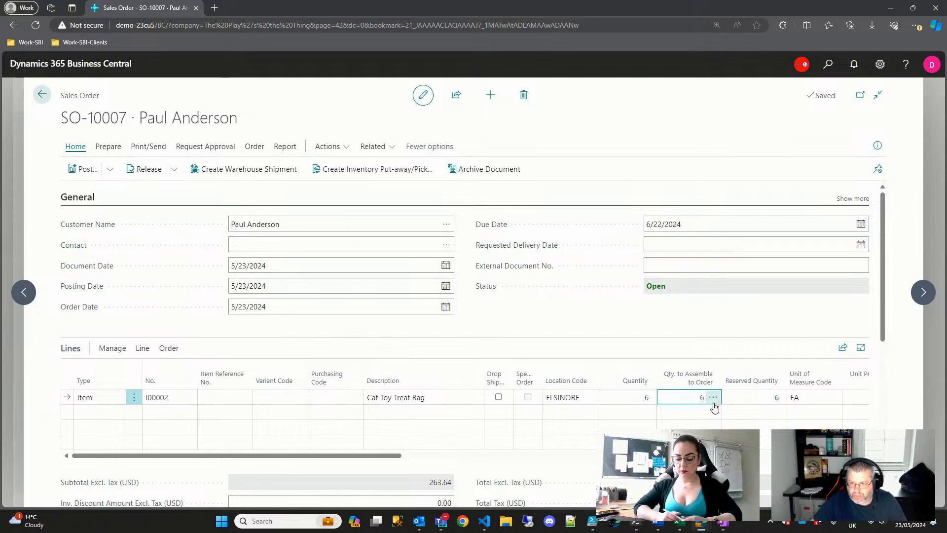
left_click(716, 397)
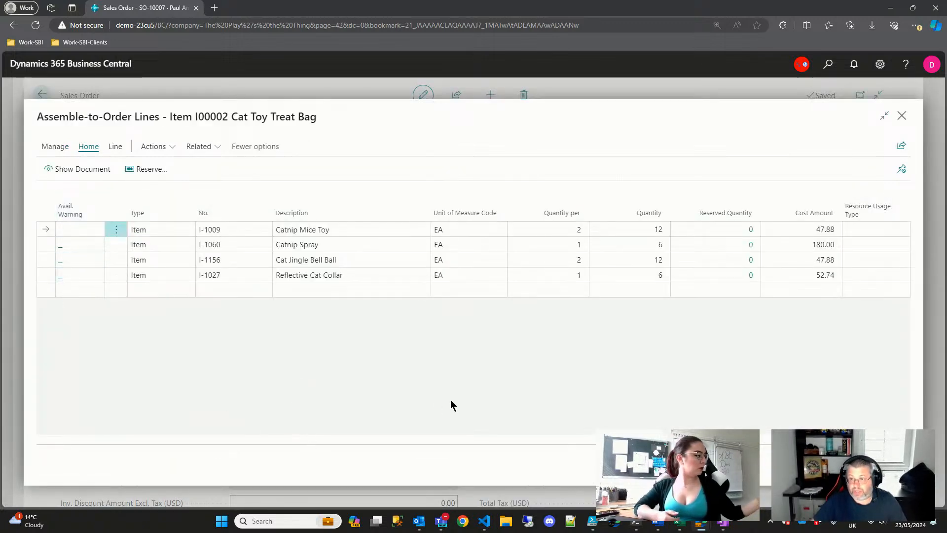
key("Escape")
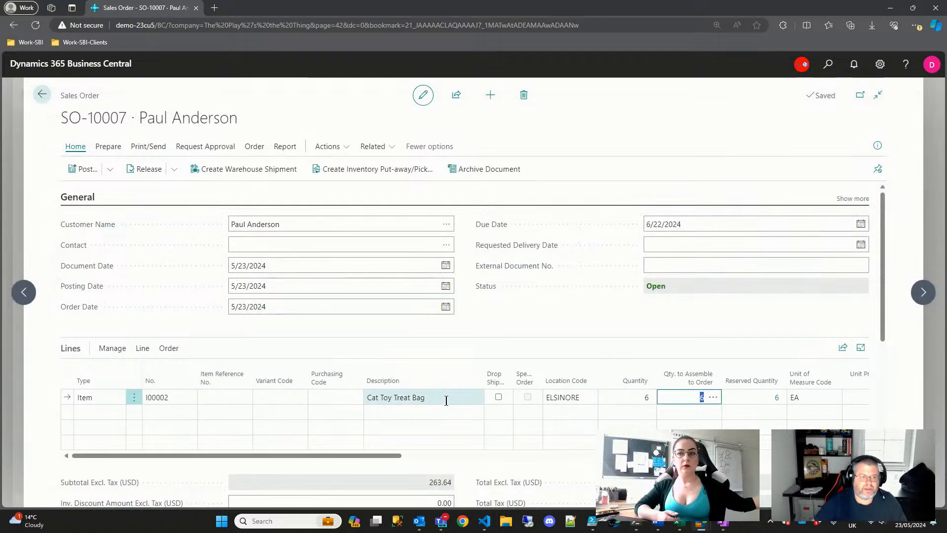
- Post the sales order as Ship and Invoice, creating invoice PSI-100005
left_click(87, 175)
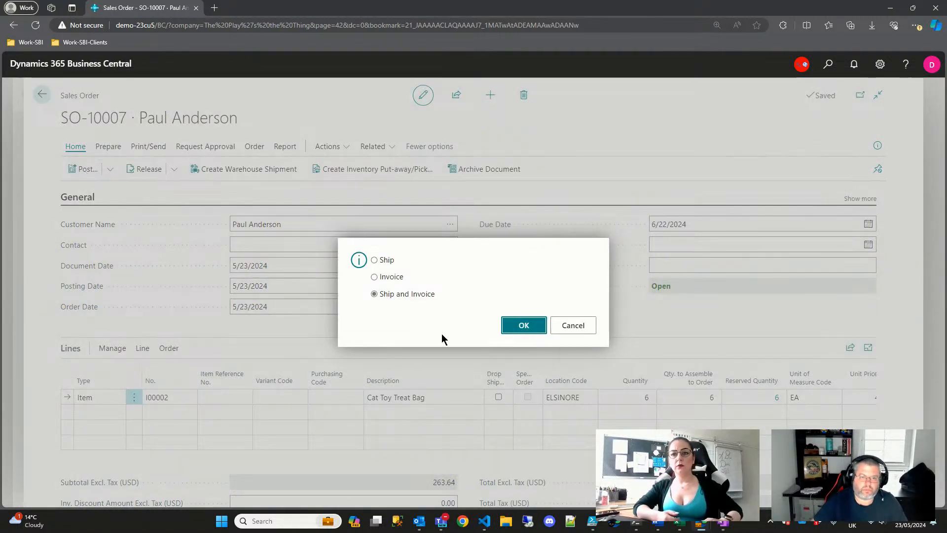
left_click(524, 326)
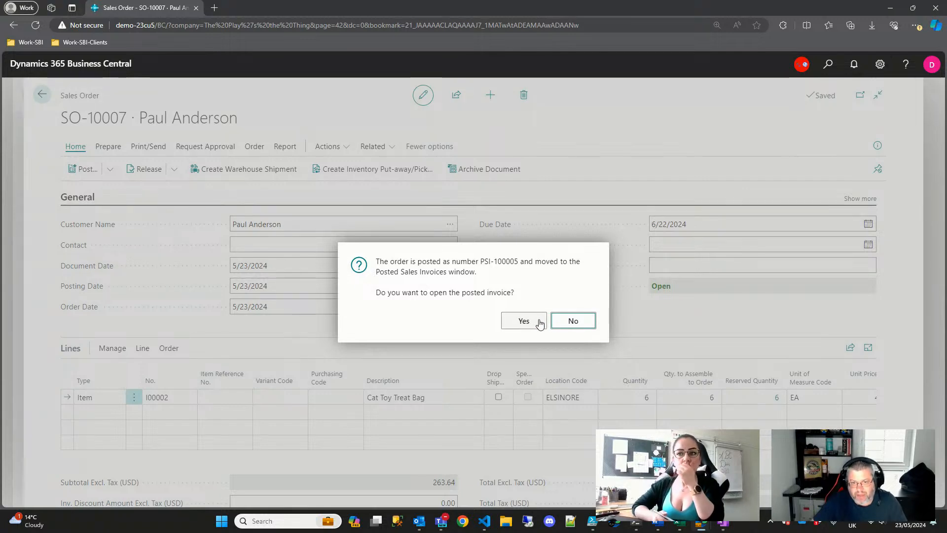
left_click(569, 321)
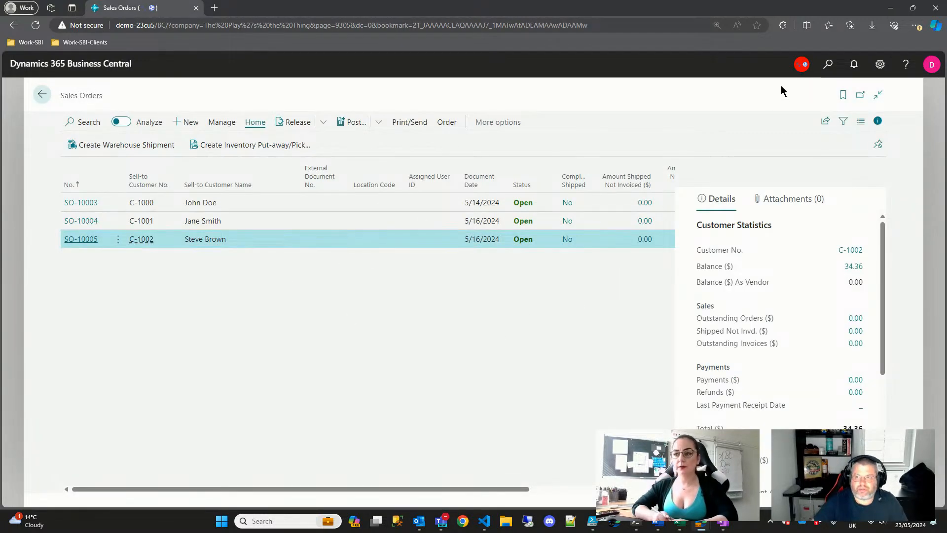
left_click(828, 64)
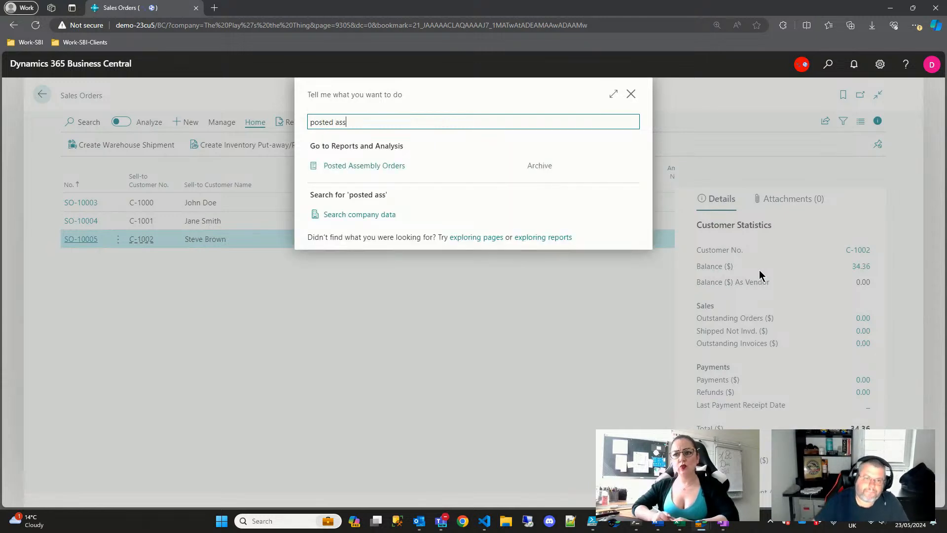
left_click(359, 167)
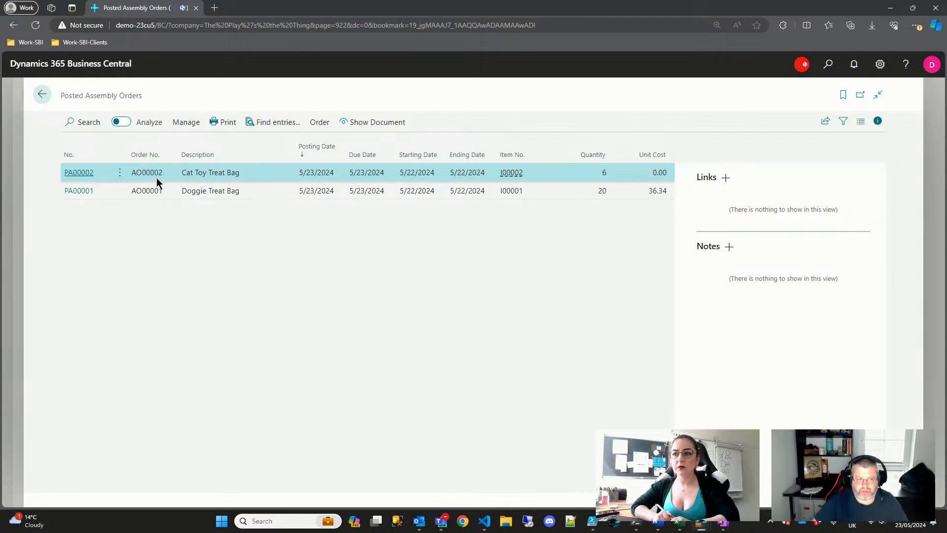
left_click(74, 175)
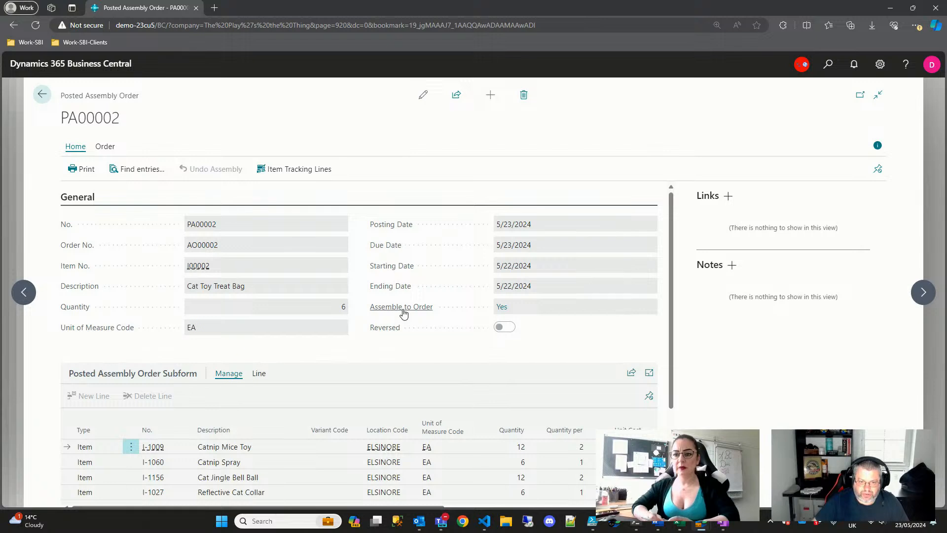
left_click(502, 308)
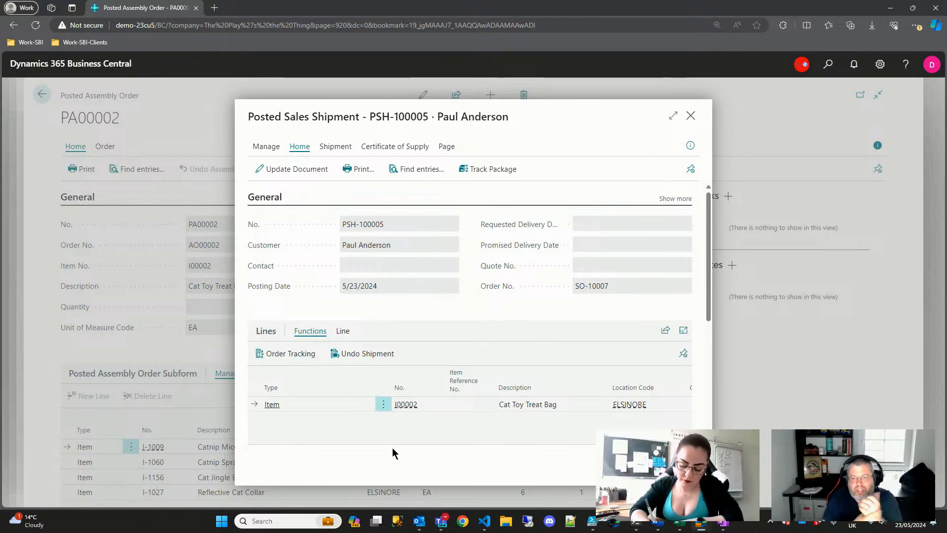
key("Escape")
scroll(363, 374, "down", 3)
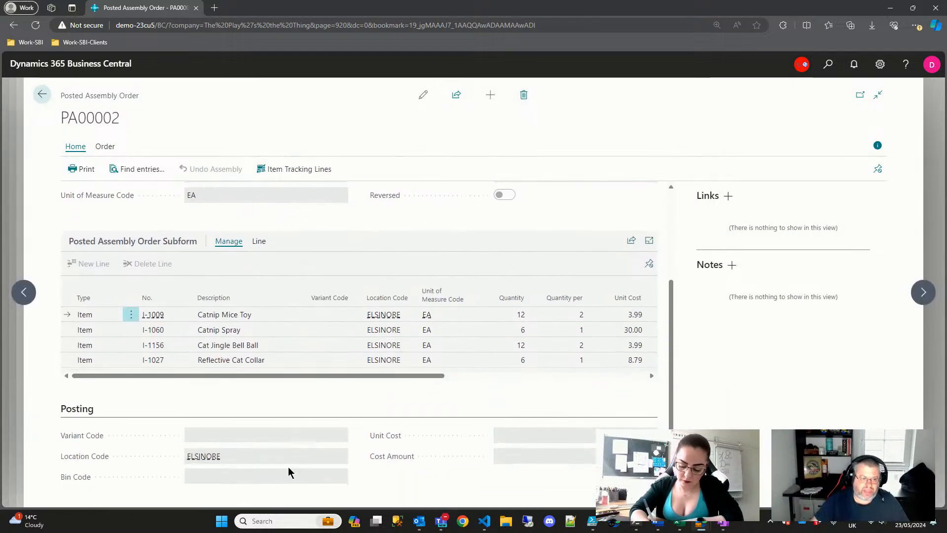
scroll(406, 408, "up", 3)
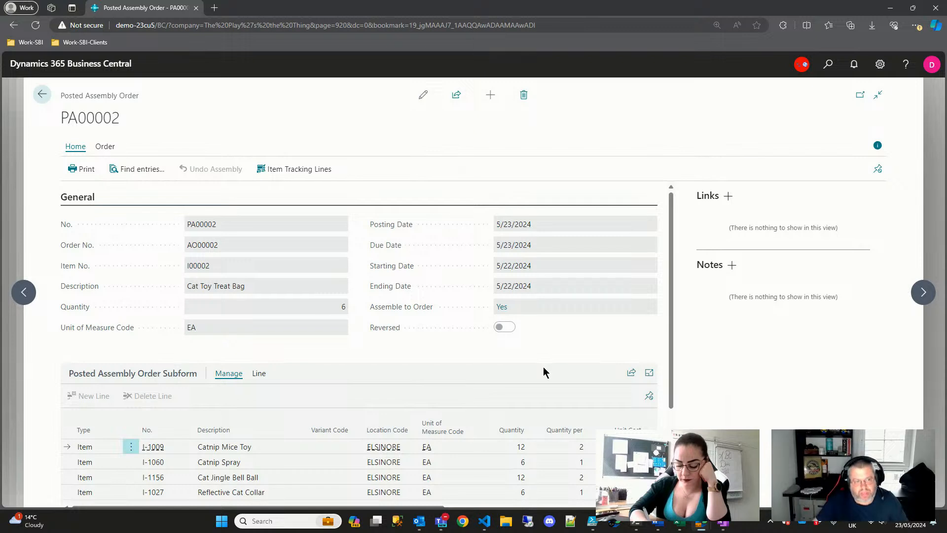
key("Escape")
key("Escape")
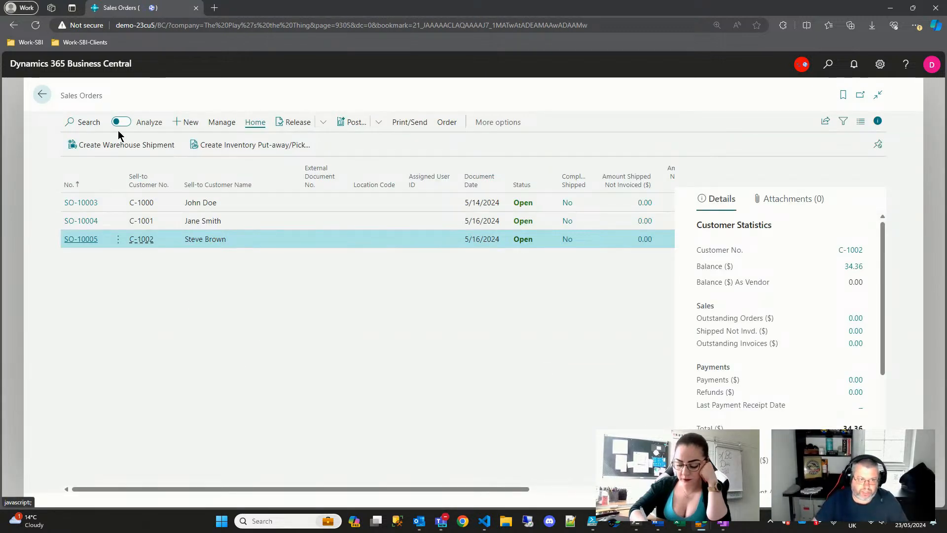
- Start a new sales order and choose the customer from the Customer Name lookup
left_click(188, 123)
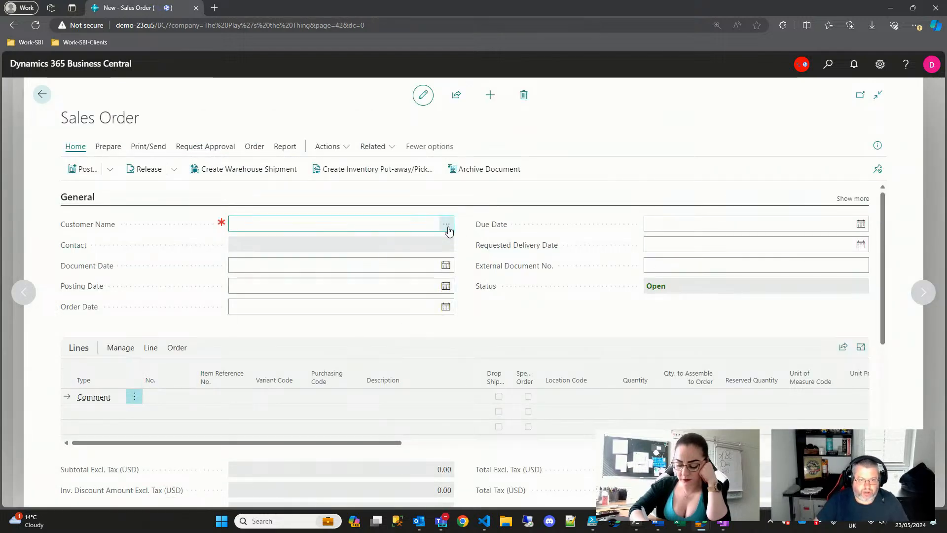
left_click(447, 224)
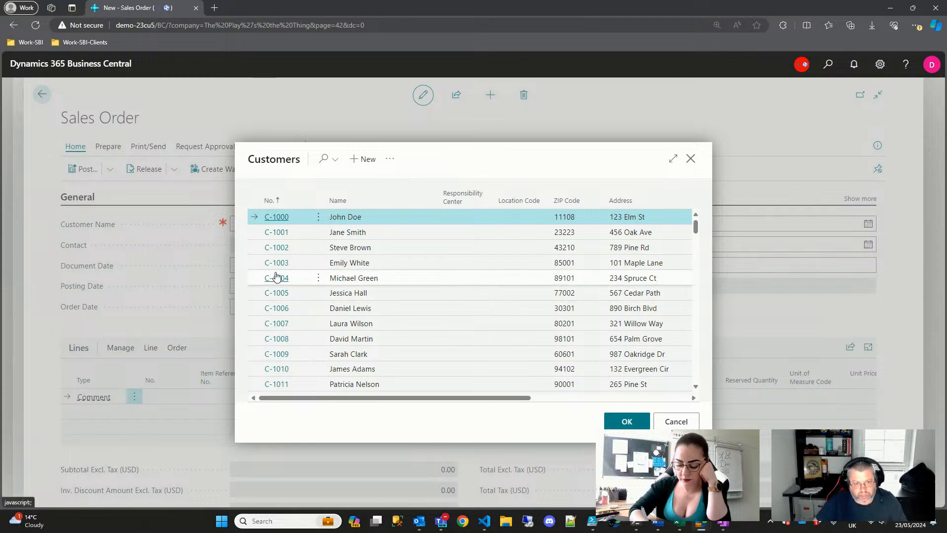
left_click(275, 370)
double_click(386, 369)
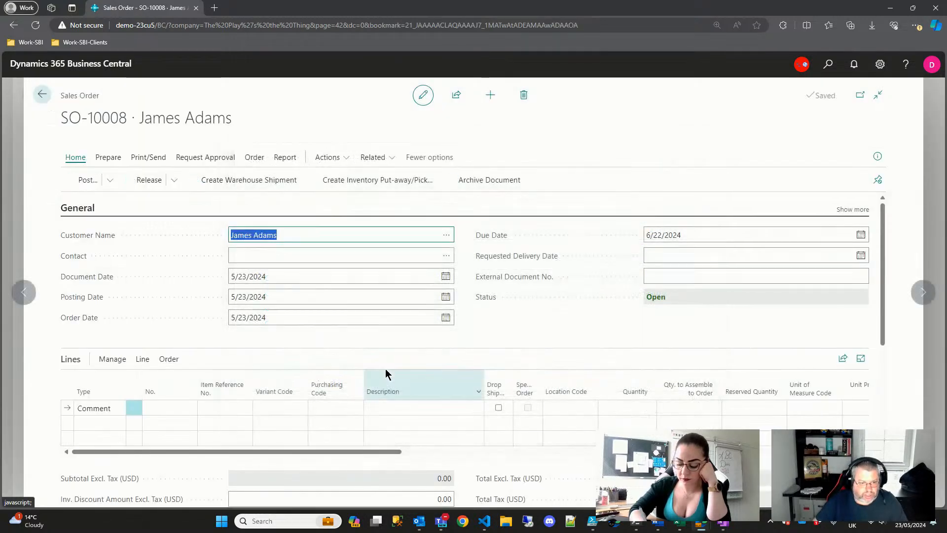
- Make the first line an Item line for I00002 Cat Toy Treat Bag
left_click(99, 423)
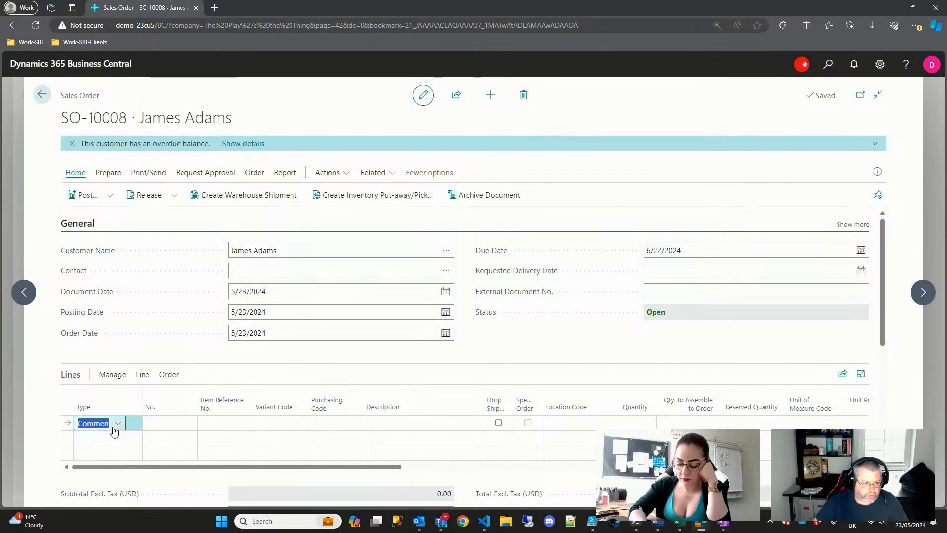
left_click(116, 425)
left_click(148, 356)
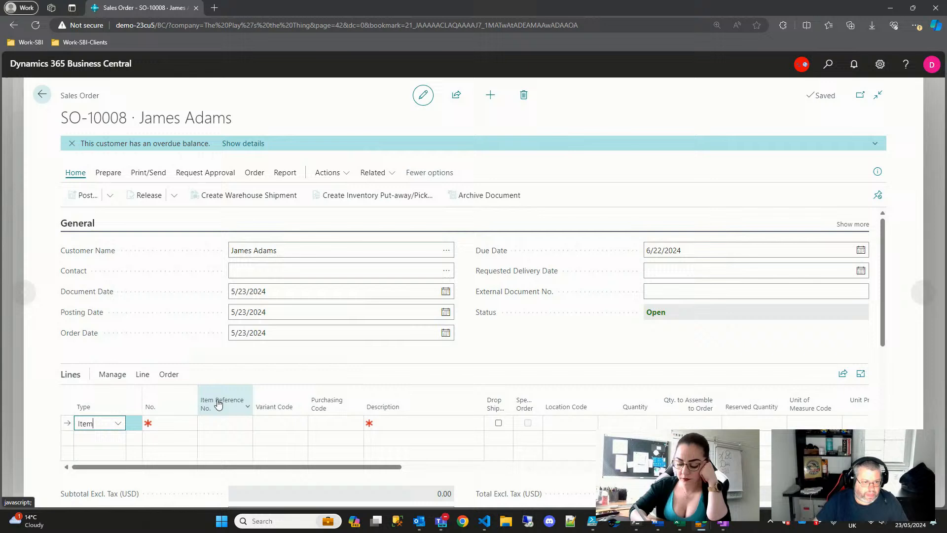
left_click(176, 427)
left_click(189, 427)
left_click(190, 426)
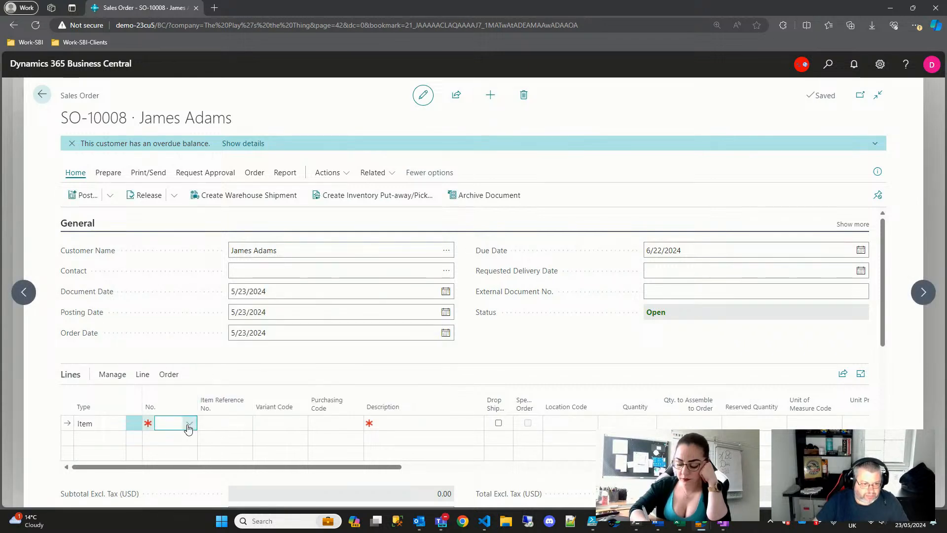
left_click(189, 427)
left_click(179, 341)
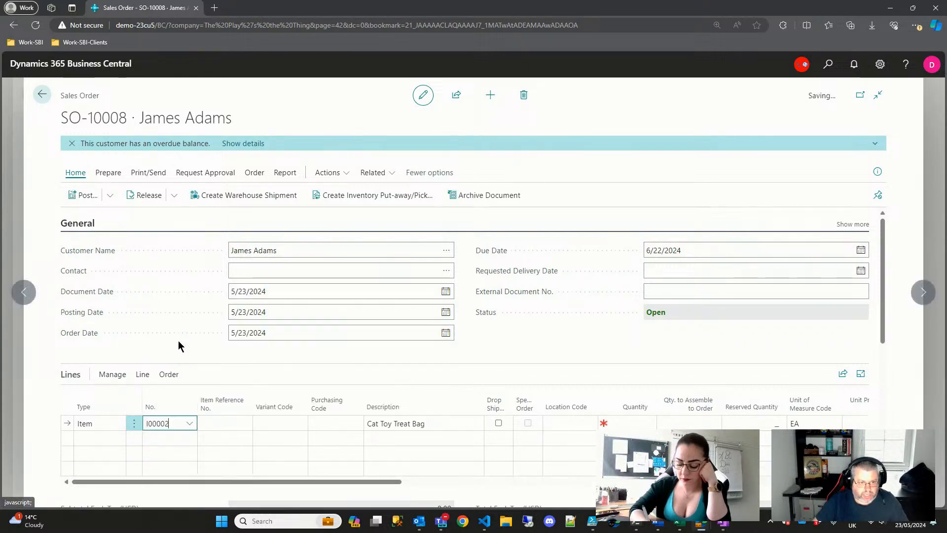
scroll(193, 442, "down", 1)
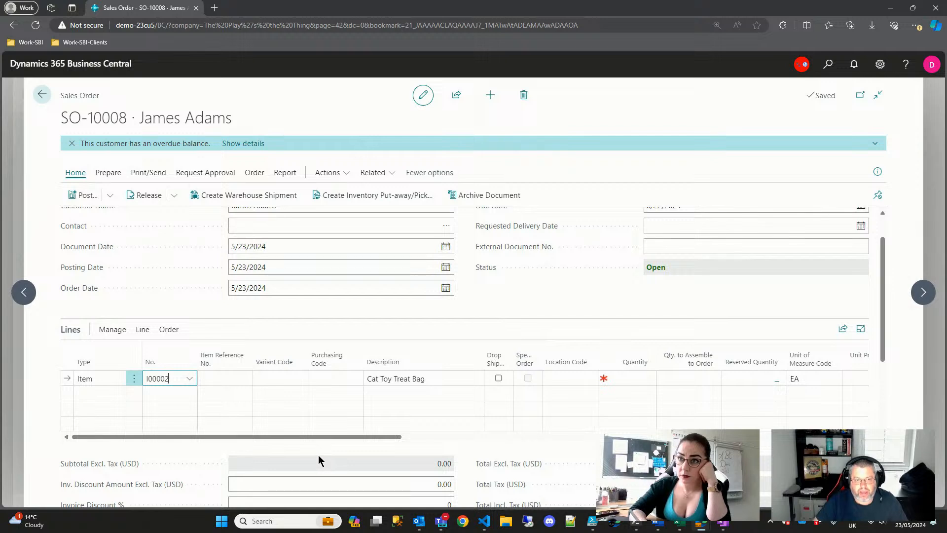
- Set the line's location to ELSINORE and quantity to 1, dismissing the due-date message
key("Tab")
key("Tab")
key("Tab")
key("Tab")
key("Tab")
key("Tab")
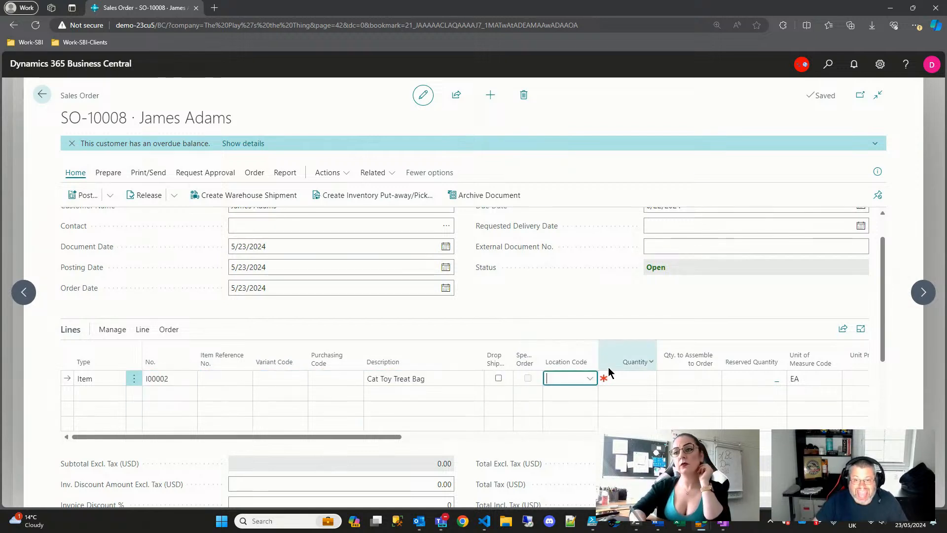
left_click(590, 379)
left_click(579, 424)
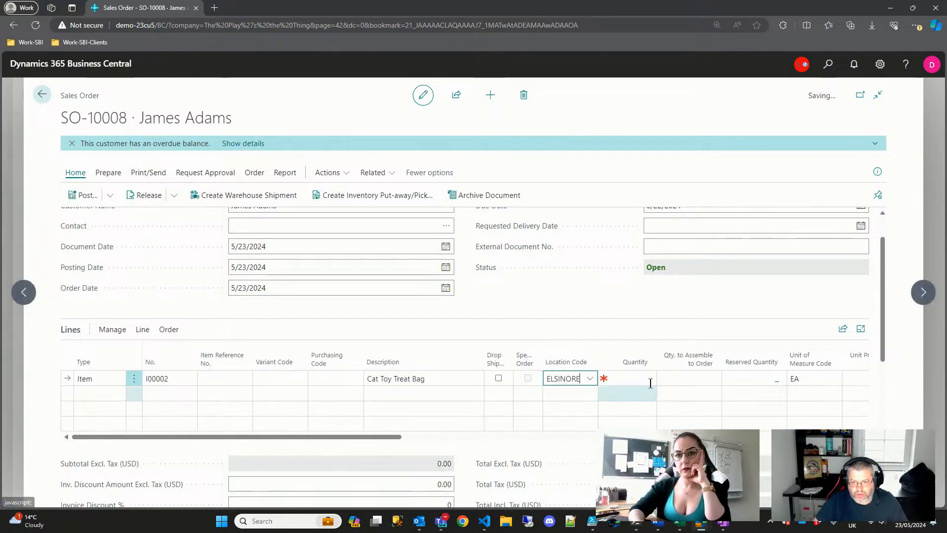
key("Tab")
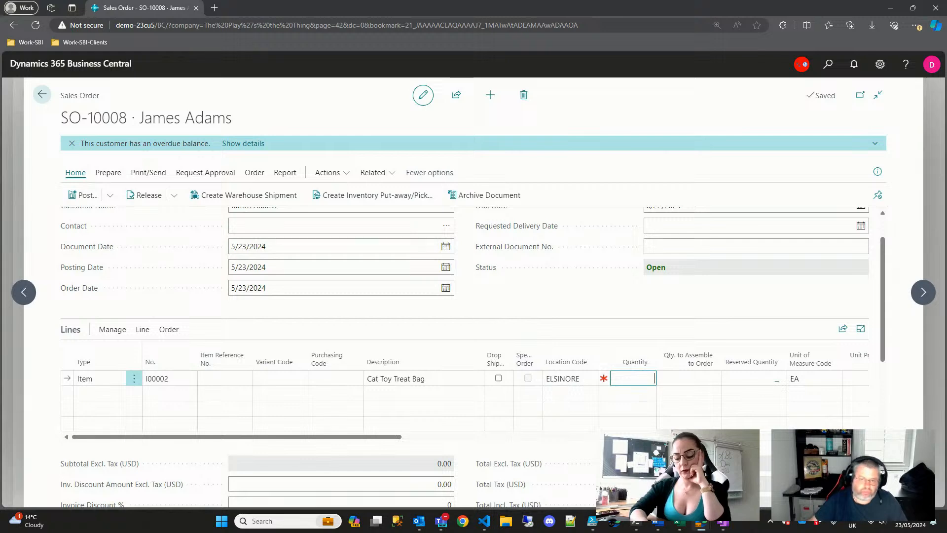
type("1")
key("Tab")
left_click(559, 321)
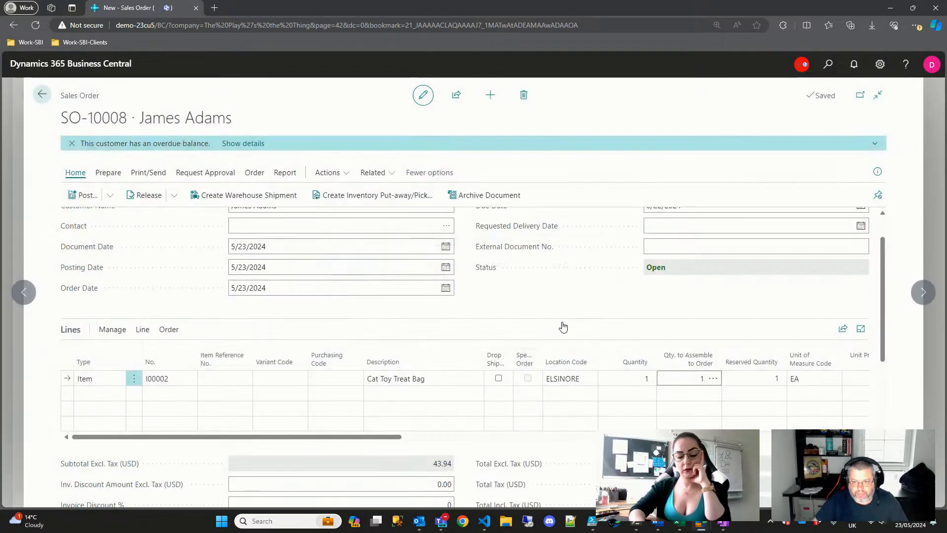
- Open the Line > Functions menu for the order line
left_click(168, 330)
left_click(143, 334)
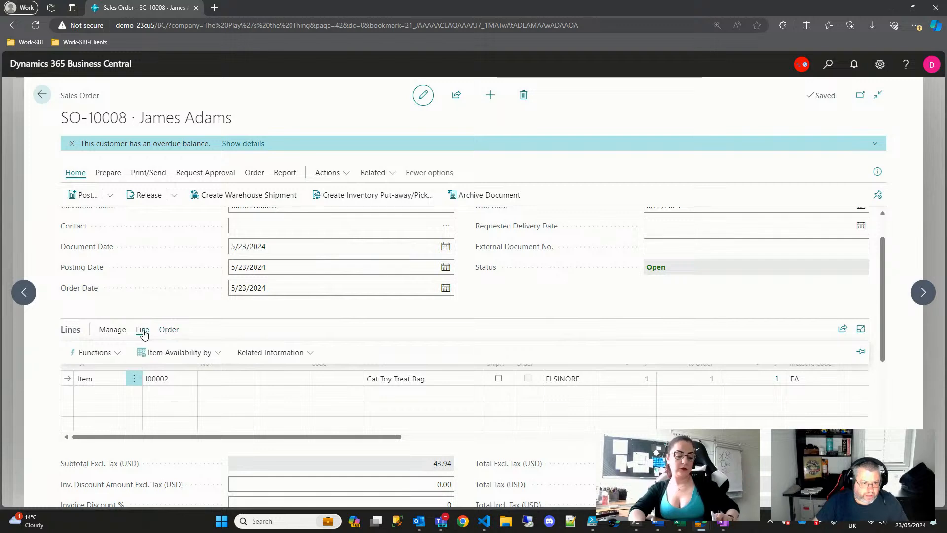
left_click(261, 356)
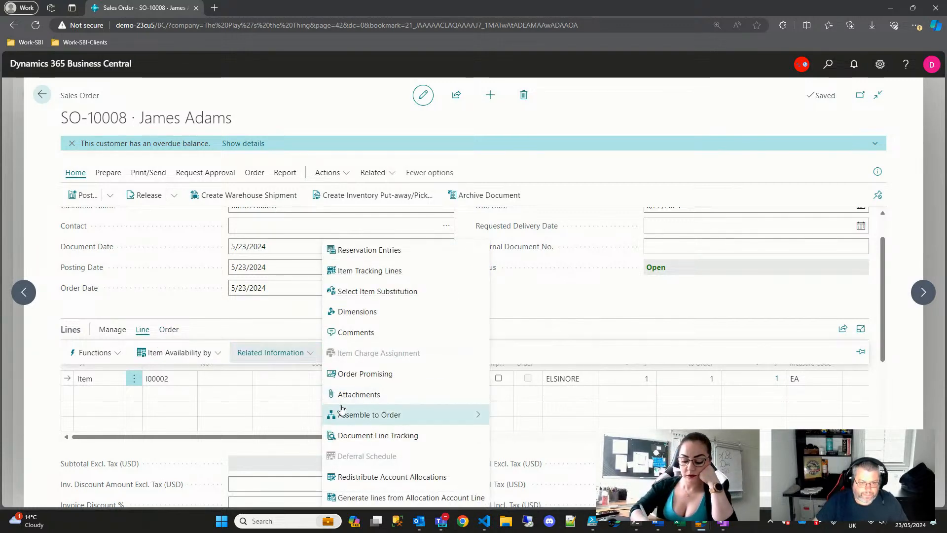
mouse_move(347, 420)
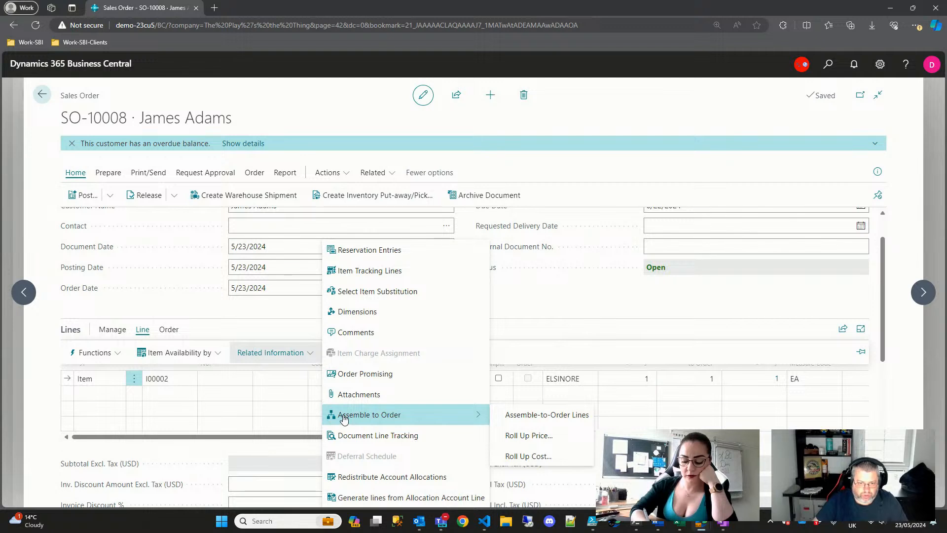
left_click(113, 330)
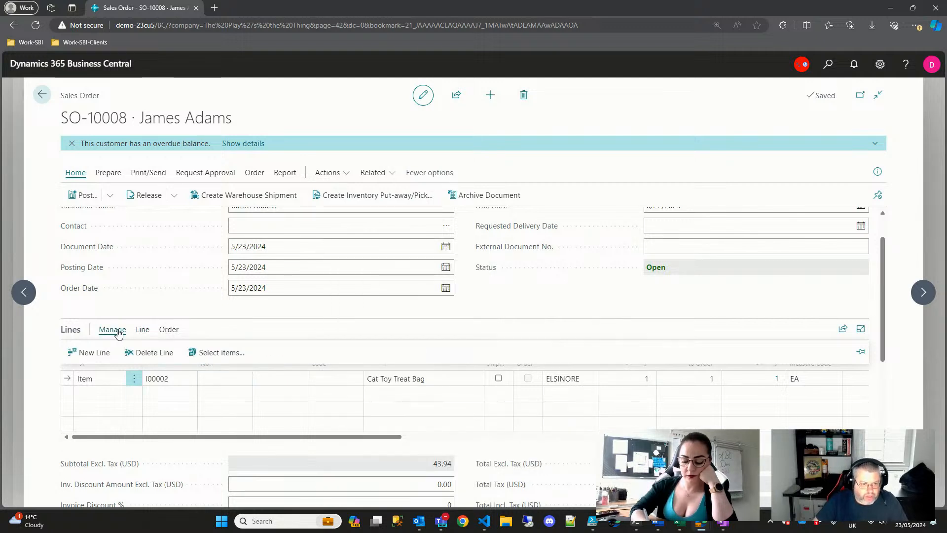
left_click(142, 331)
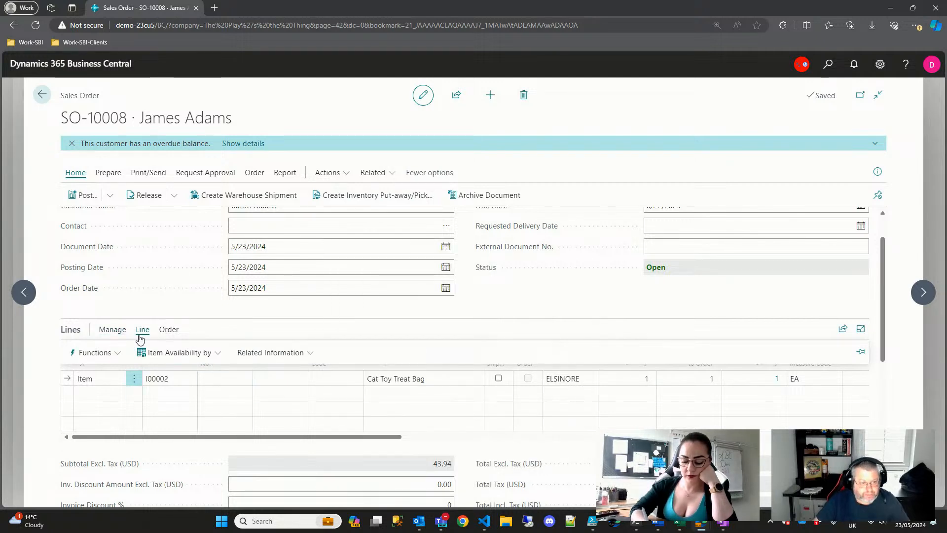
left_click(101, 355)
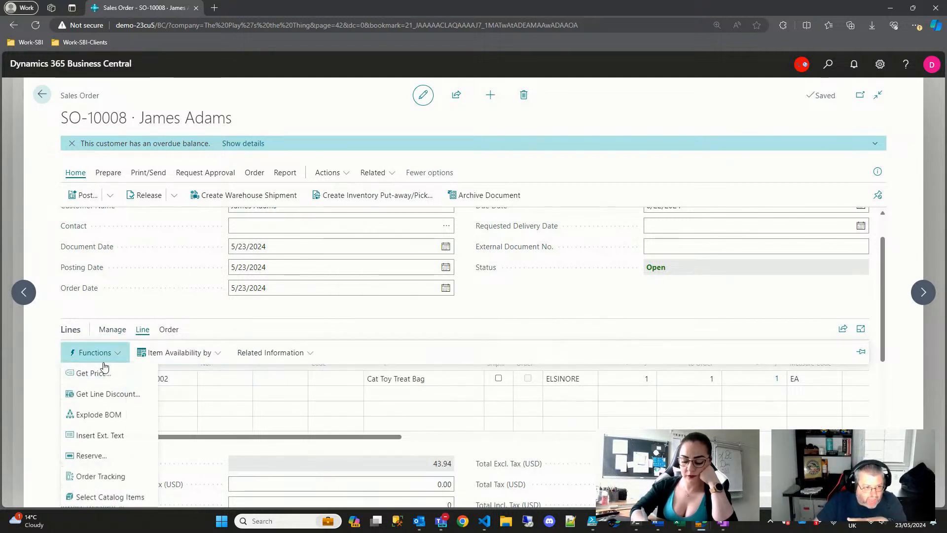
- Try Explode BOM, dismiss the reserved-quantity error, and clear the line's quantity
left_click(99, 415)
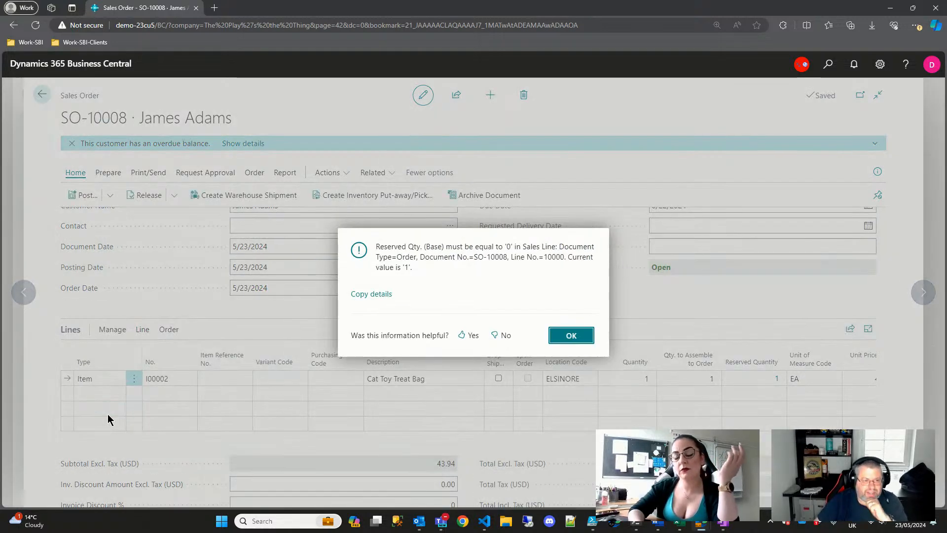
left_click(564, 344)
left_click(641, 379)
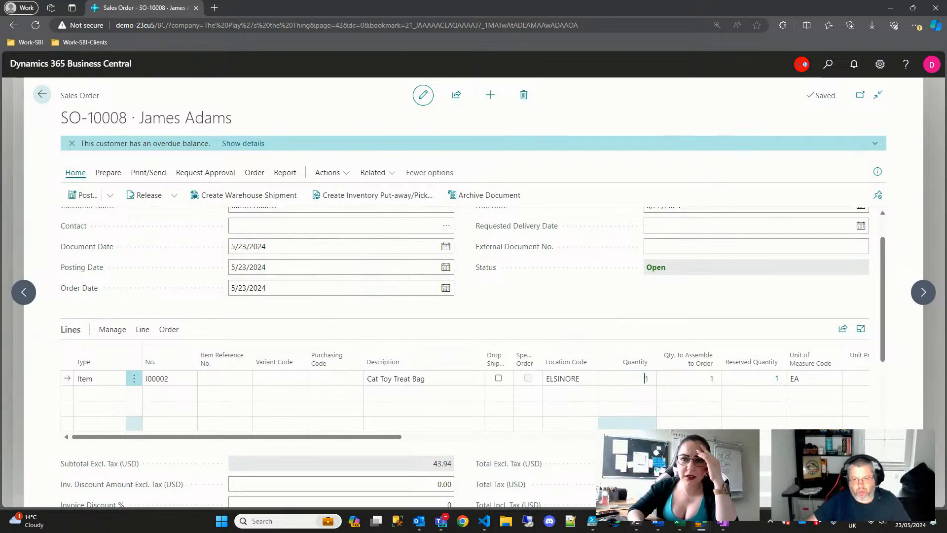
key("BackSpace")
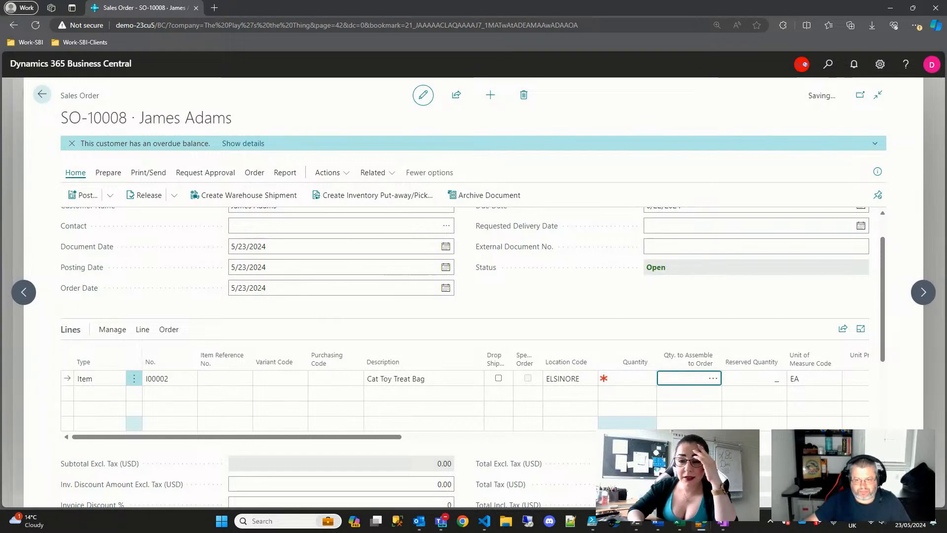
- Choose Line > Functions > Explode BOM again on the Cat Toy Treat Bag line
left_click(112, 328)
left_click(142, 329)
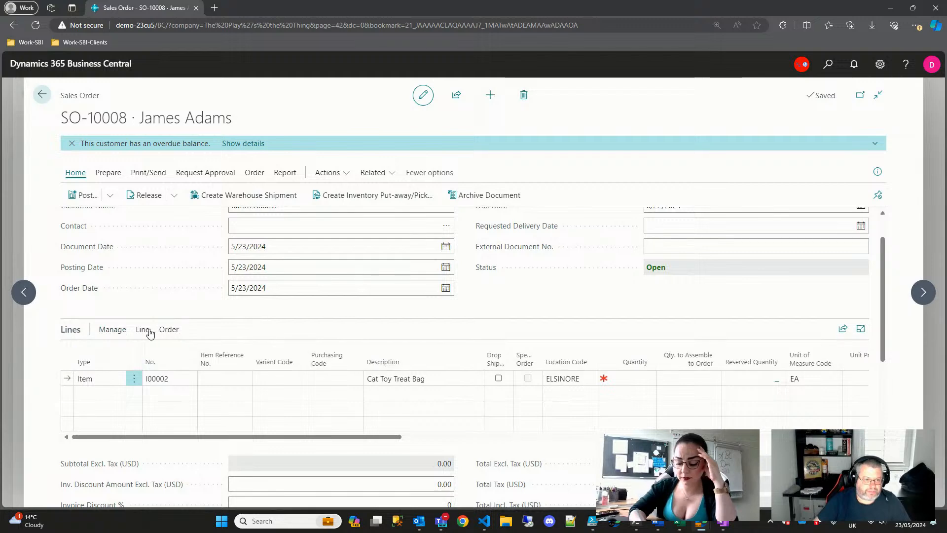
left_click(109, 354)
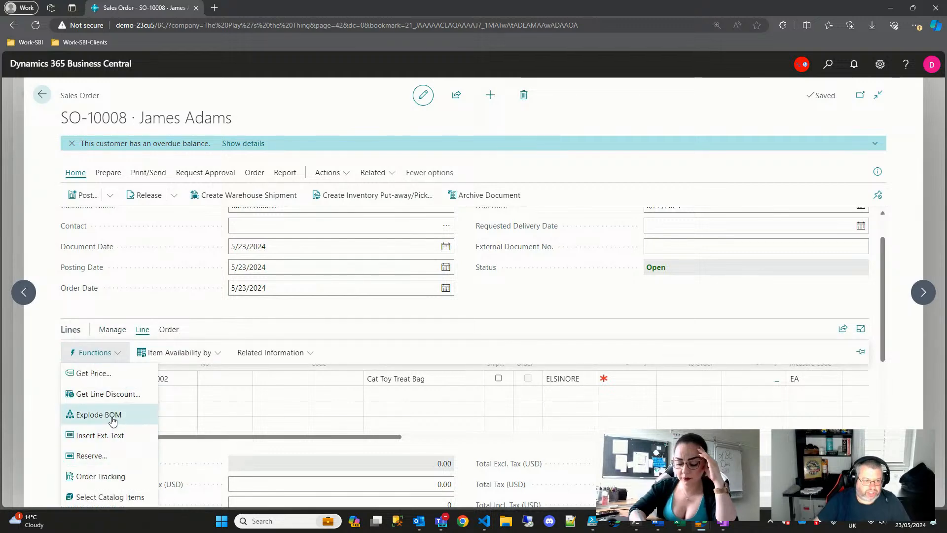
left_click(99, 414)
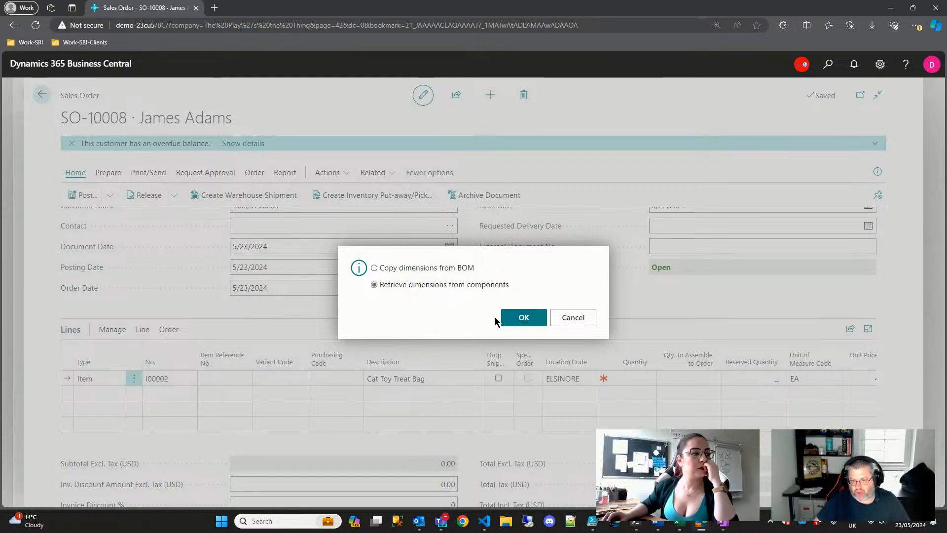
- Confirm the BOM explosion with component dimensions, then refresh the paused session
left_click(522, 318)
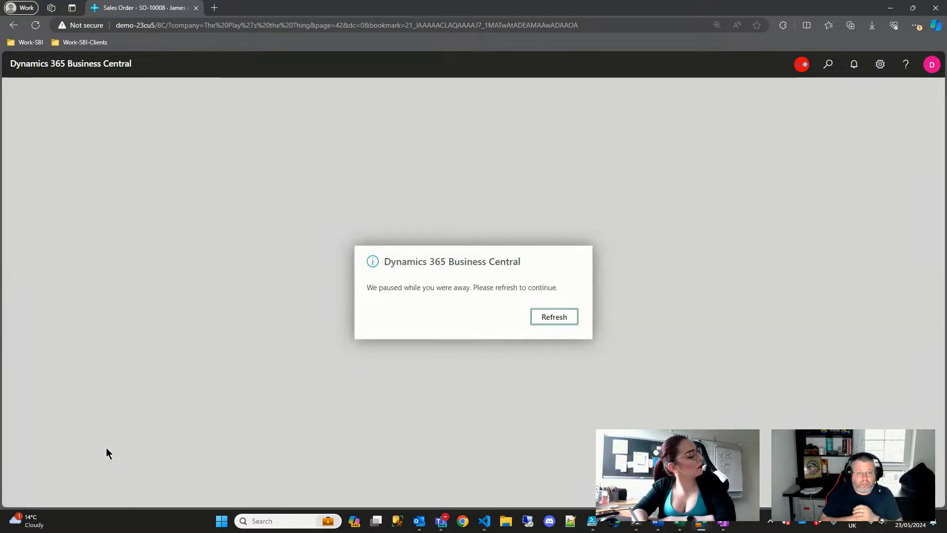
left_click(549, 320)
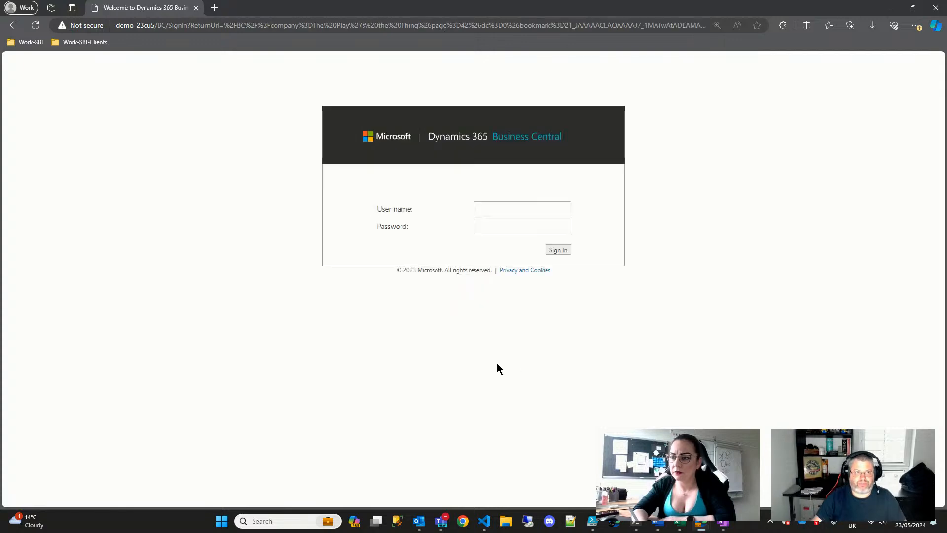
- Sign back in to Business Central with the saved account
left_click(503, 207)
left_click(506, 242)
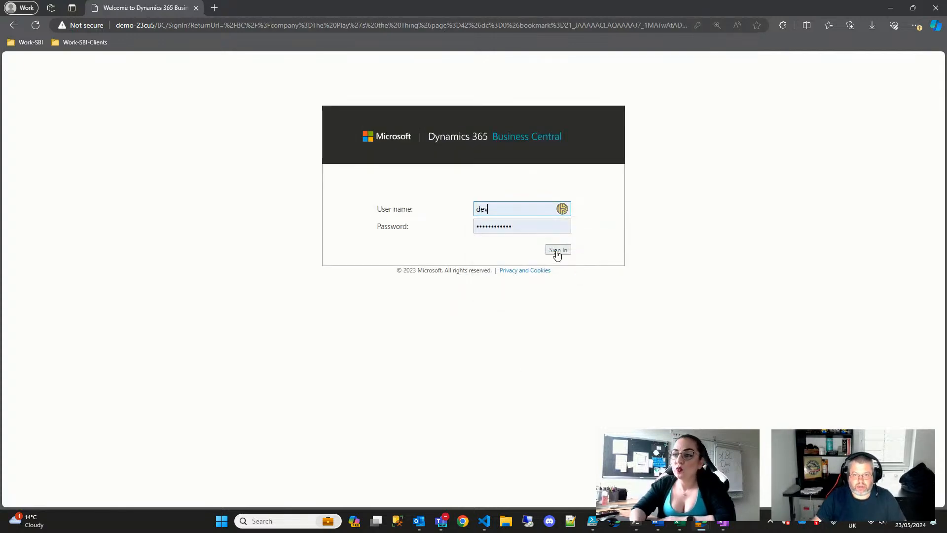
left_click(556, 250)
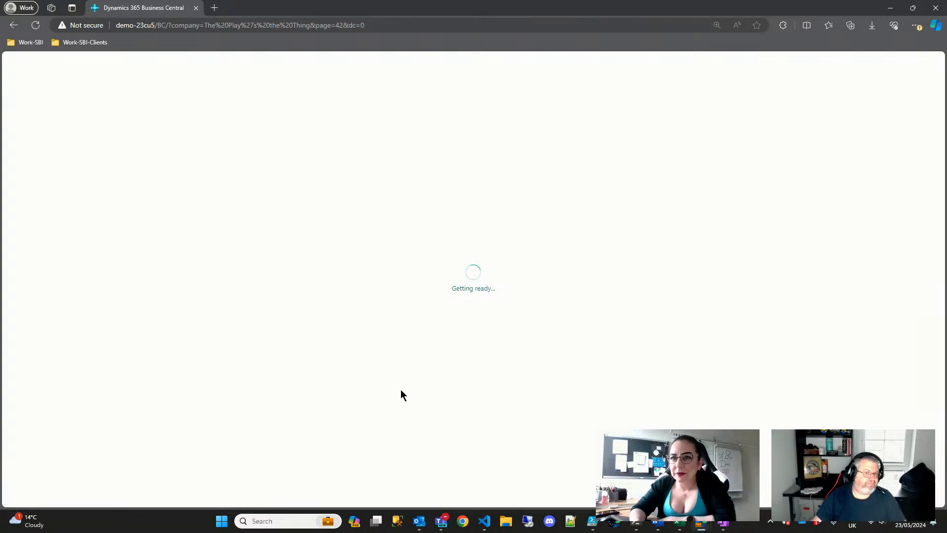
scroll(365, 339, "down", 1)
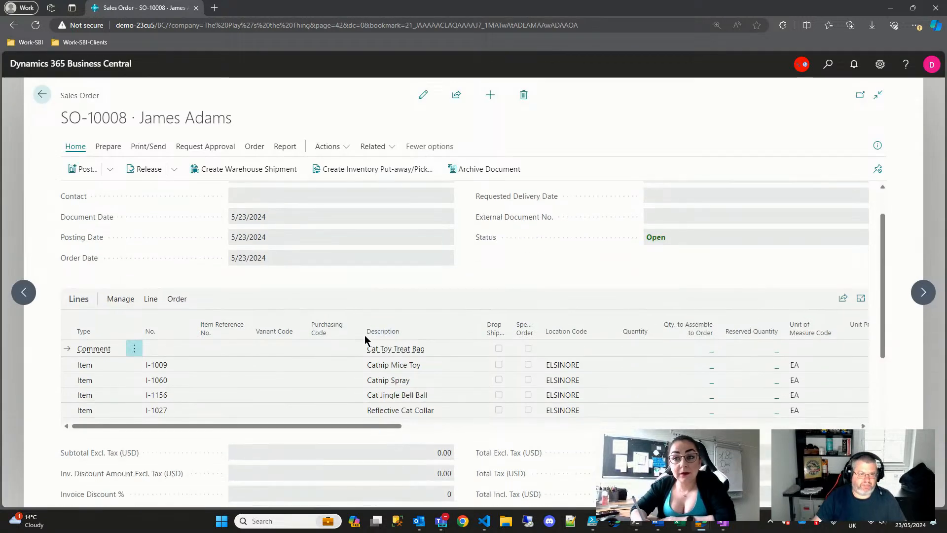
scroll(365, 338, "up", 1)
- Put SO-10008 into edit mode and select all its order lines
left_click(423, 95)
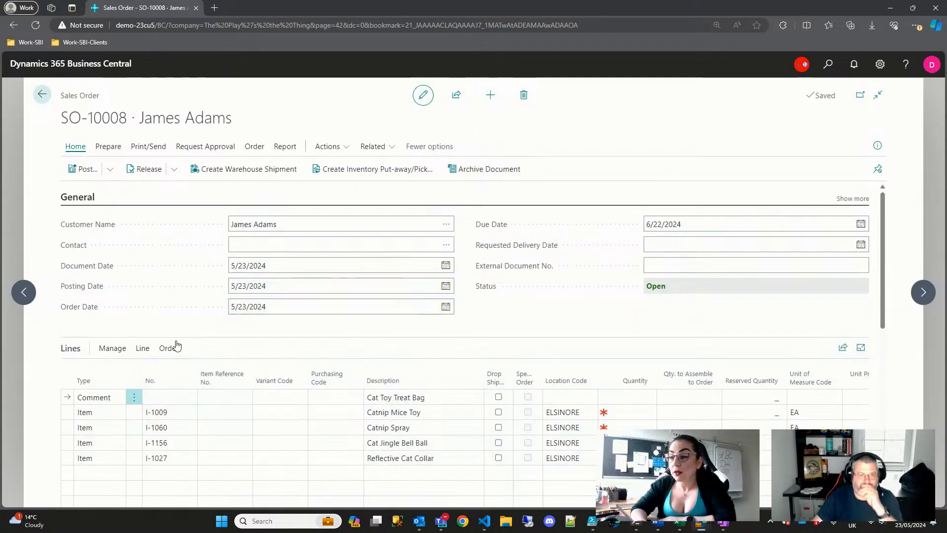
scroll(238, 360, "down", 1)
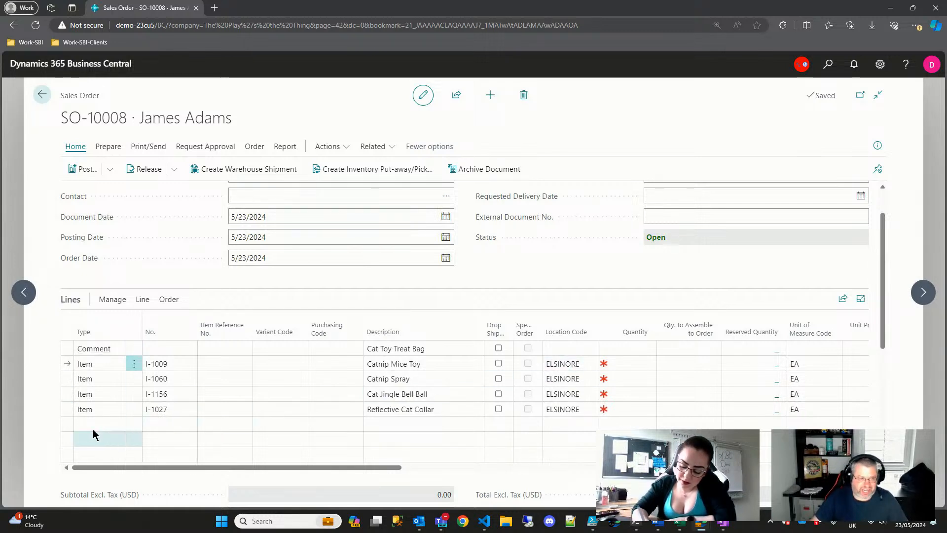
left_click(67, 411, "shift")
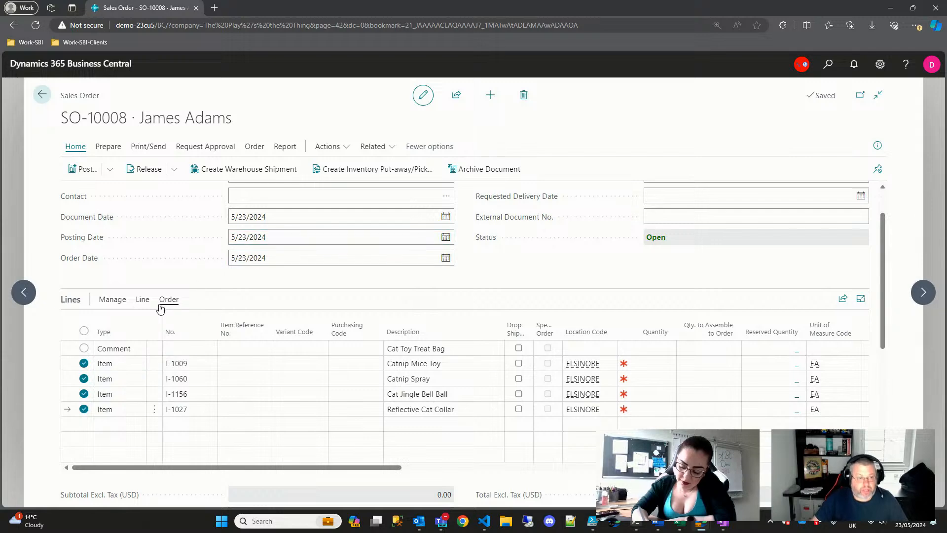
left_click(68, 411, "shift")
- Delete all the selected order lines and confirm
left_click(124, 301)
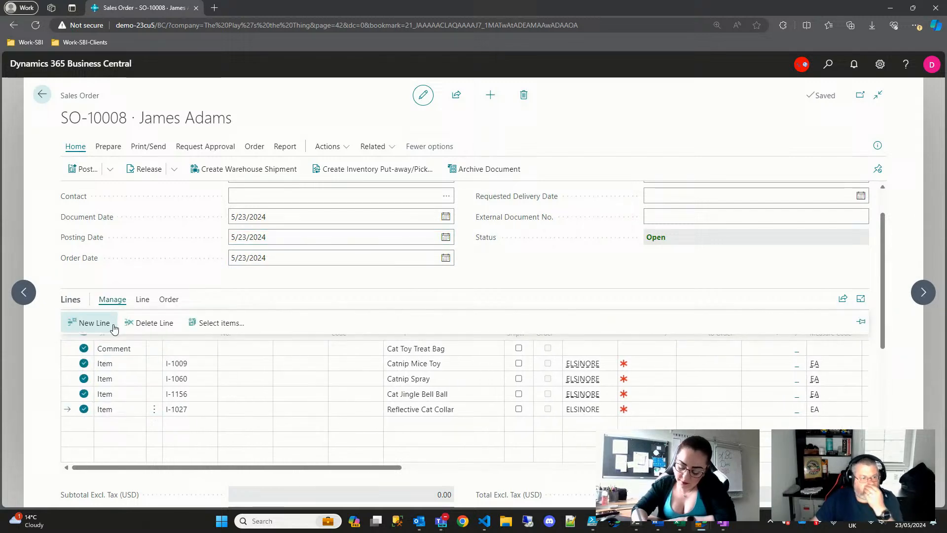
left_click(155, 323)
left_click(524, 318)
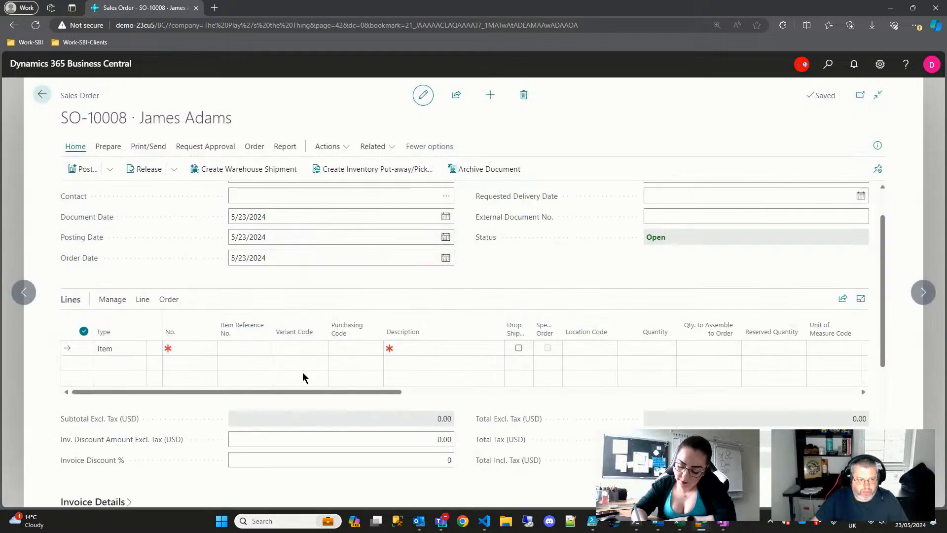
- Add item I00002 Cat Toy Treat Bag on a new line
left_click(198, 348)
left_click(209, 350)
left_click(201, 352)
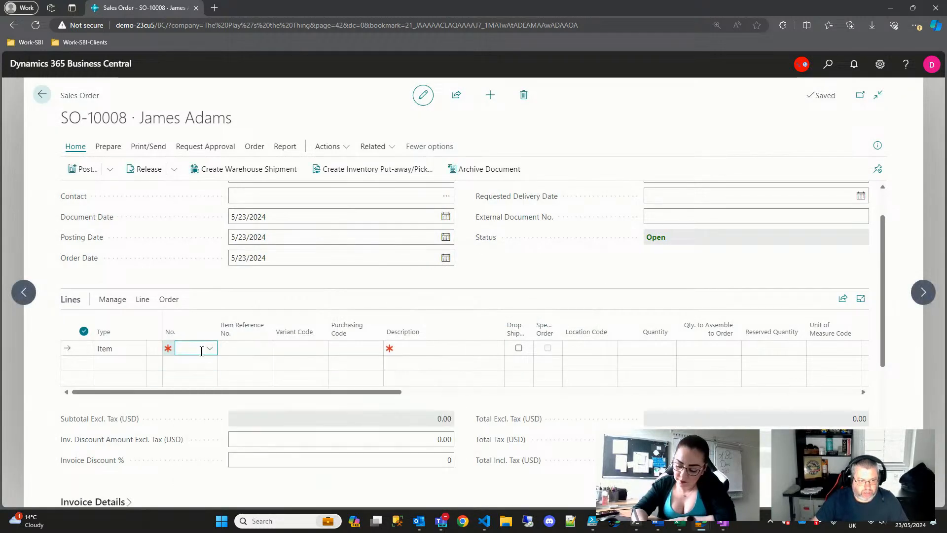
left_click(211, 349)
left_click(213, 350)
left_click(213, 350)
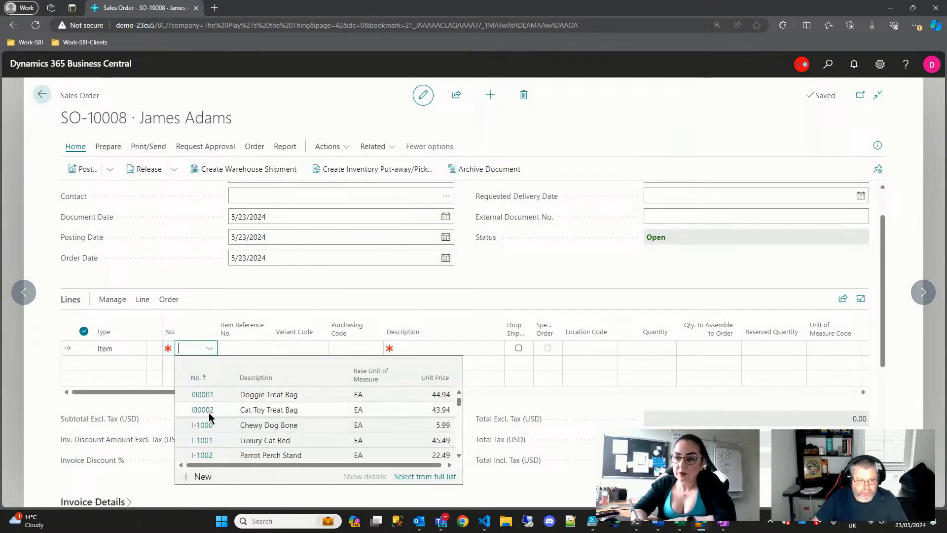
left_click(203, 412)
- Set the line's location to ELSINORE and quantity to 1, dismissing the due-date message
key("Tab")
key("Tab")
key("Tab")
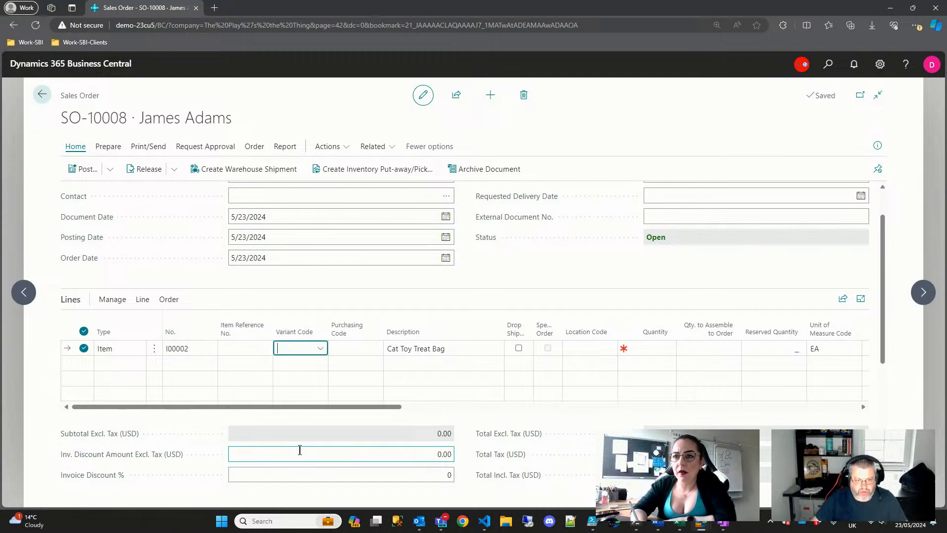
key("Tab")
key("Tab")
key("shift+Tab")
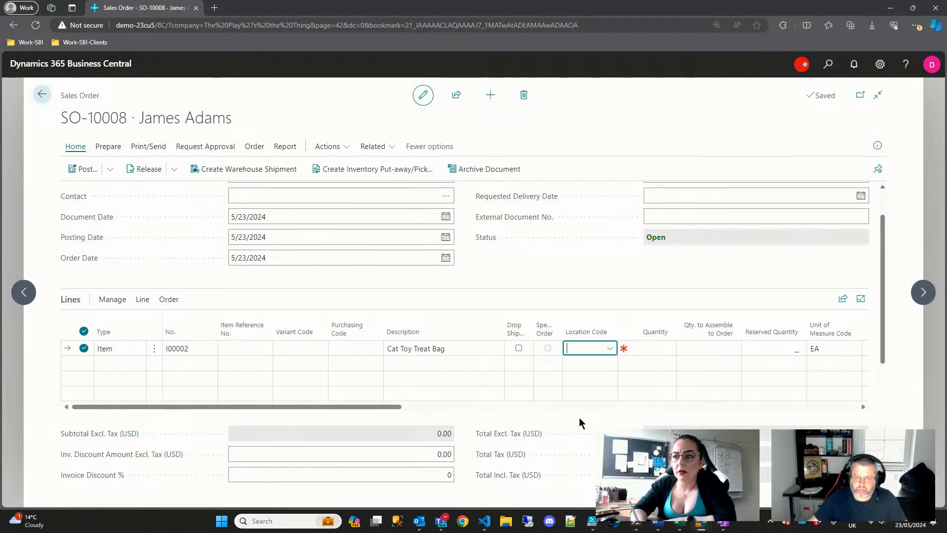
left_click(610, 349)
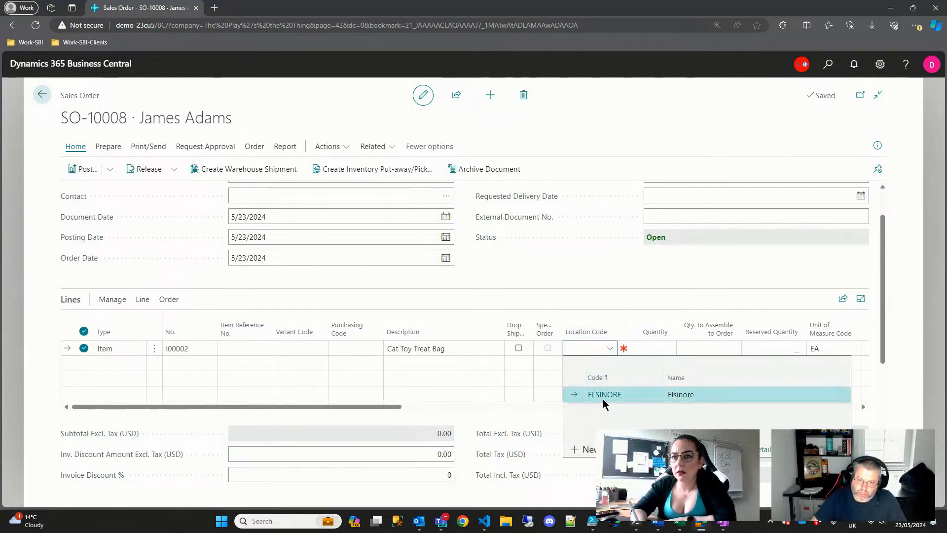
left_click(603, 395)
left_click(638, 349)
type("1")
key("Tab")
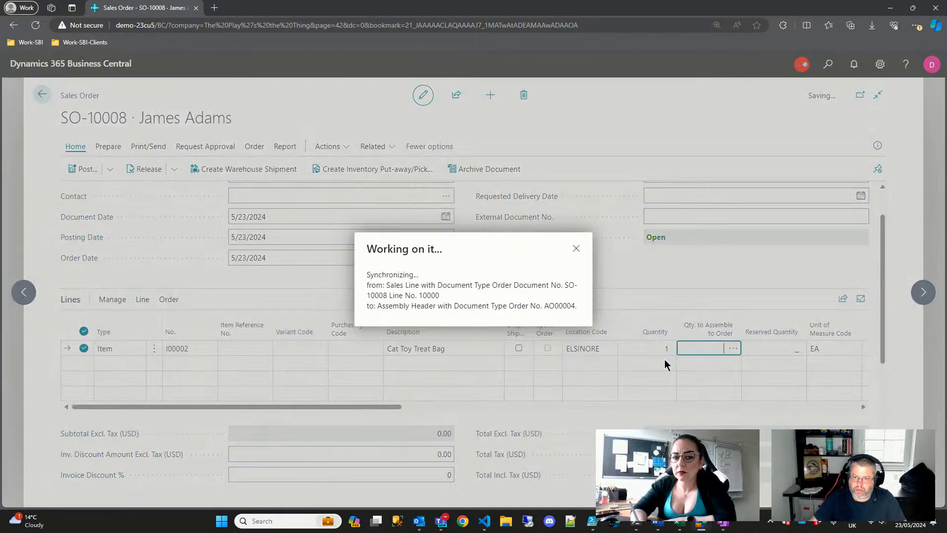
left_click(579, 317)
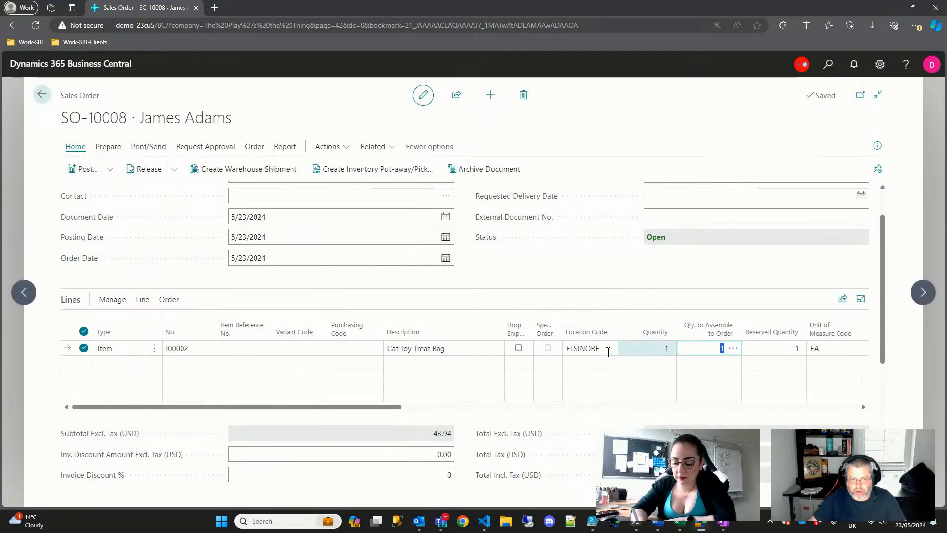
- Run Line > Functions > Explode BOM on the Cat Toy Treat Bag line
left_click(105, 301)
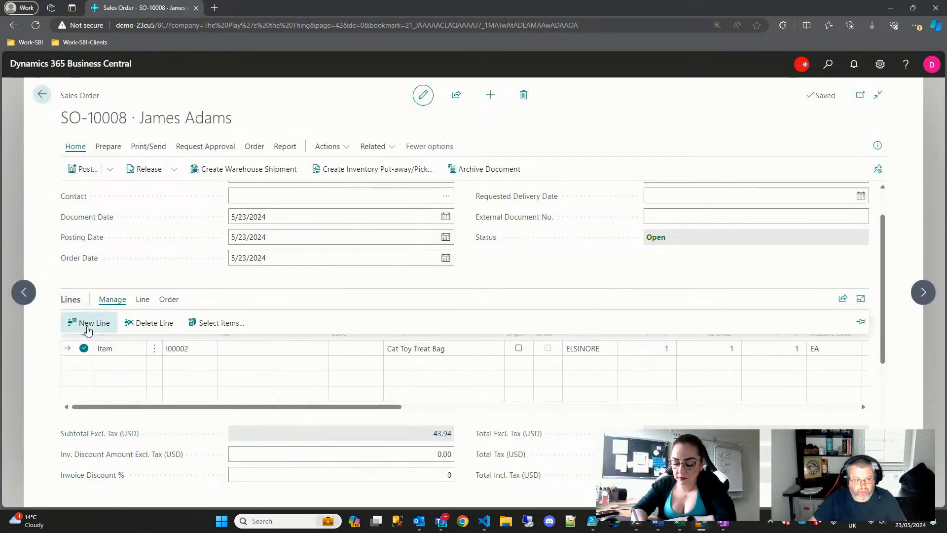
left_click(142, 300)
left_click(89, 323)
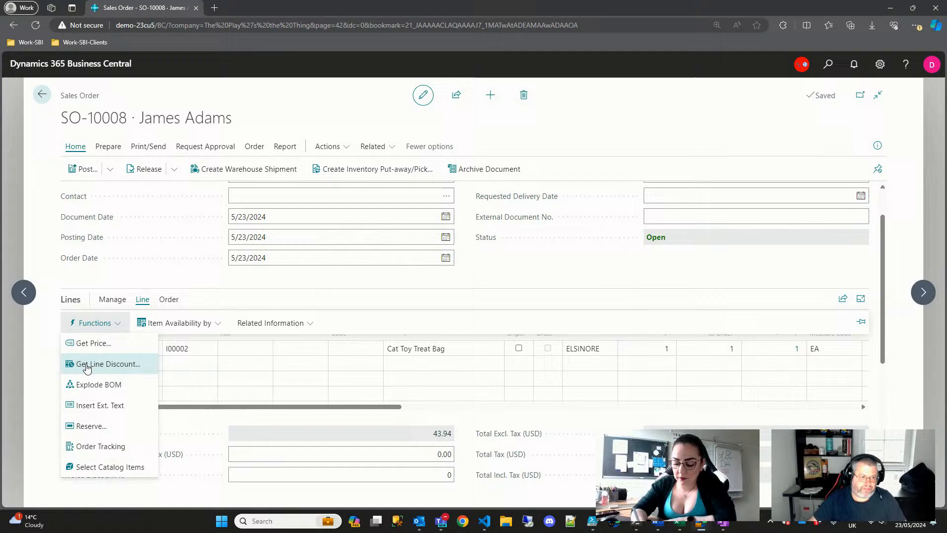
left_click(96, 388)
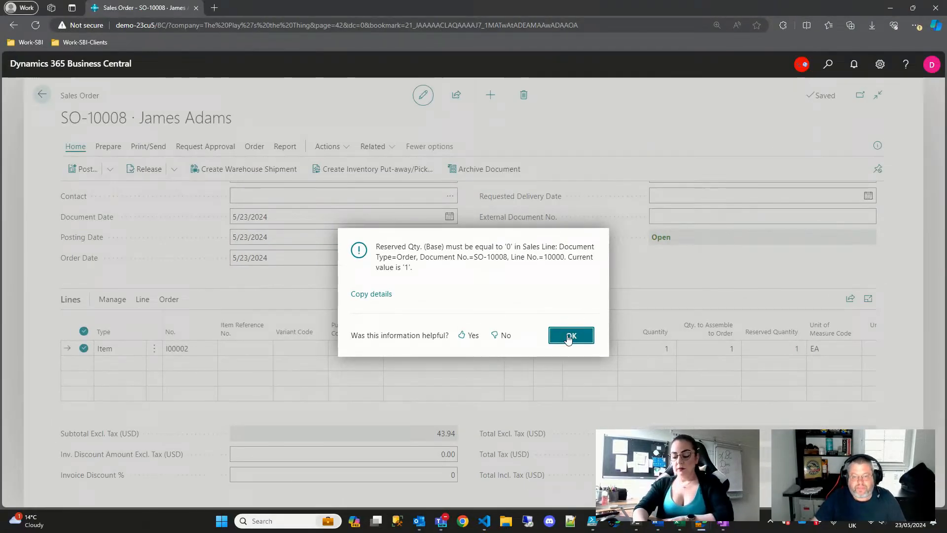
- Dismiss the reserved-quantity error, delete the Cat Toy Treat Bag line, and leave for the home page
left_click(571, 335)
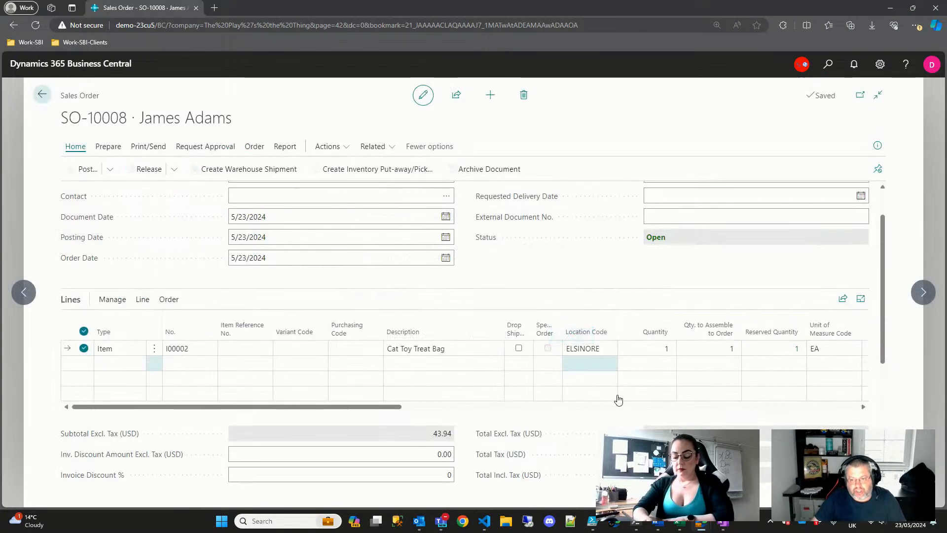
left_click(644, 365)
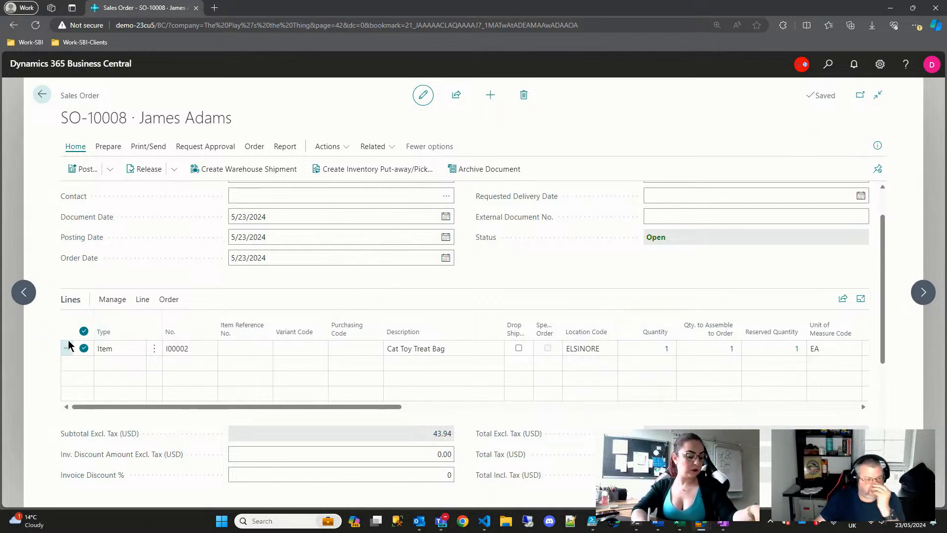
left_click(154, 348)
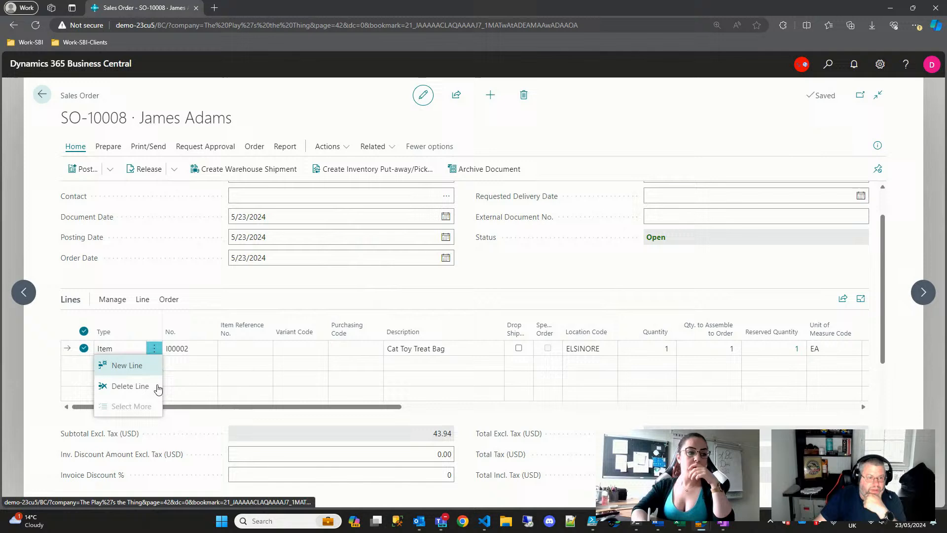
left_click(131, 384)
left_click(524, 317)
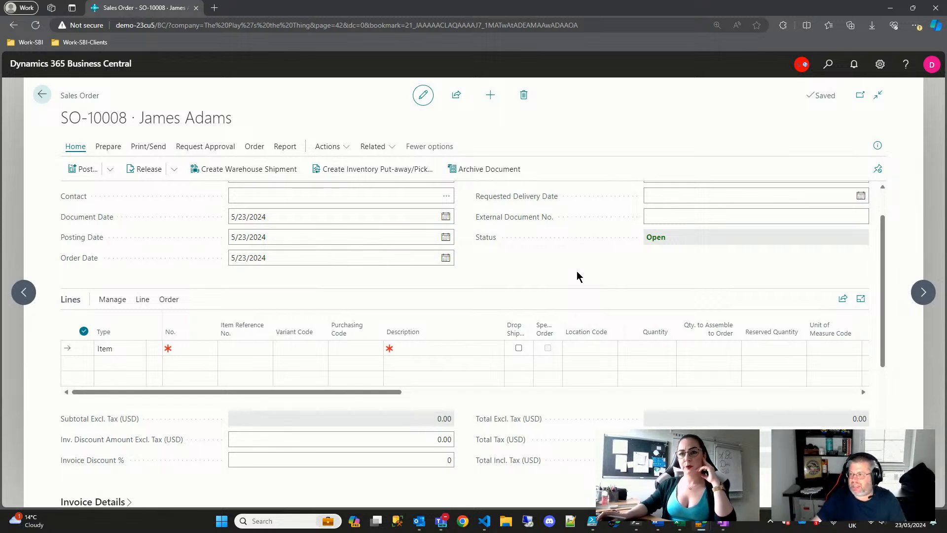
key("Escape")
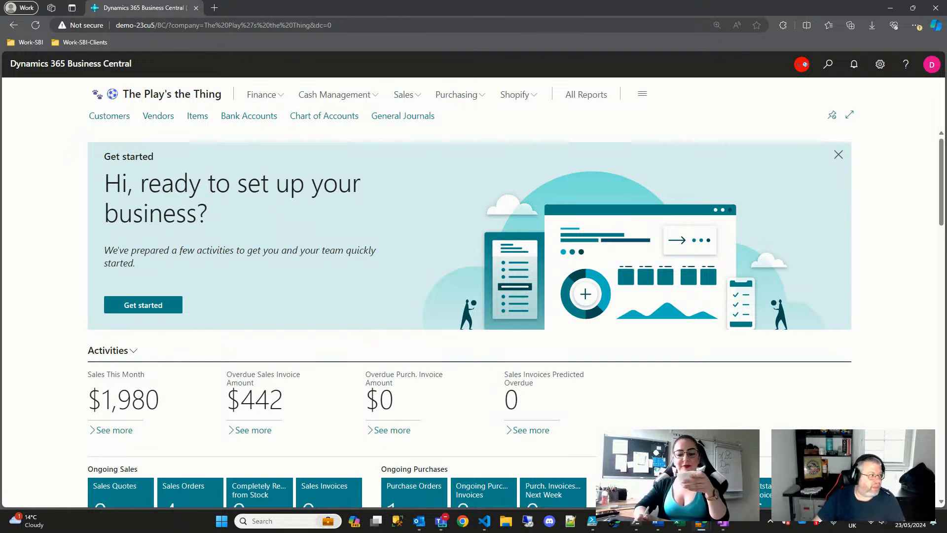
- Switch focus away from the browser with Alt+Tab
key("alt+Tab")
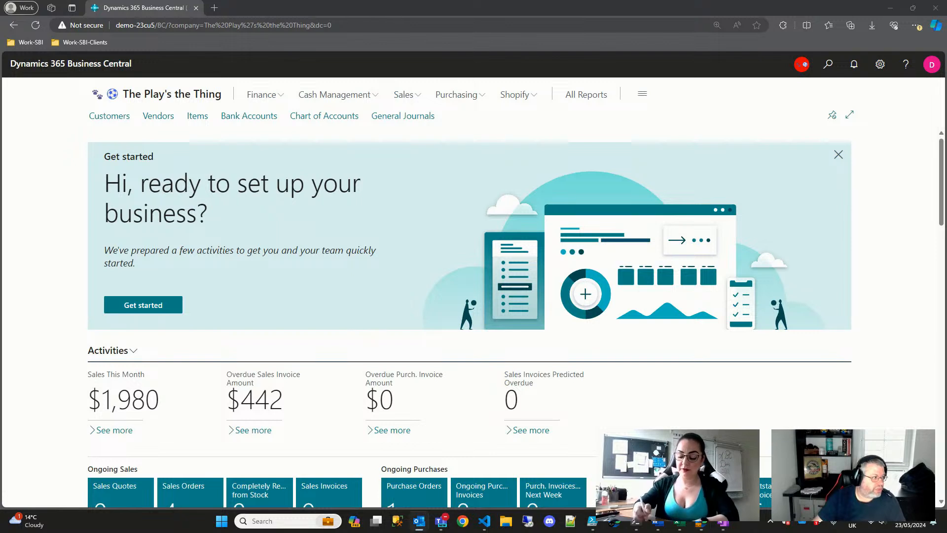